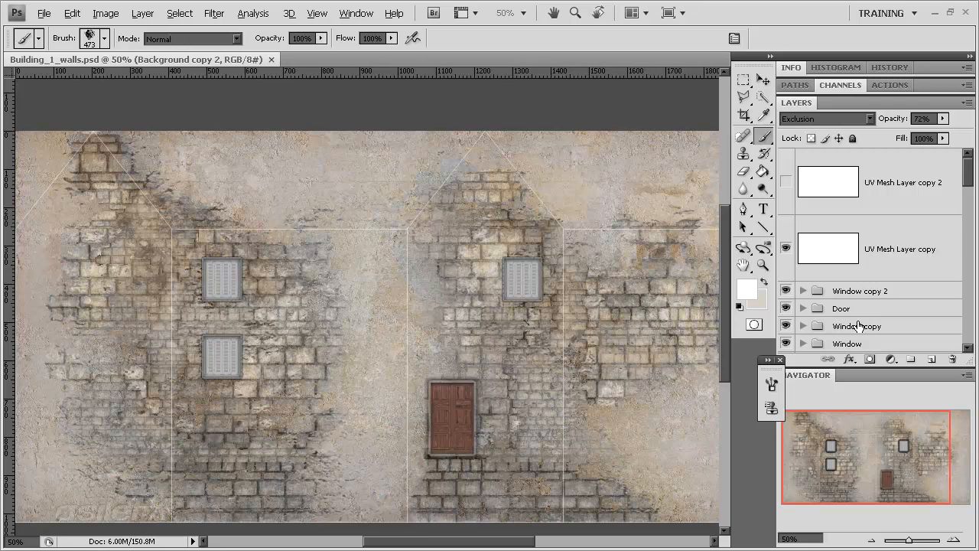
Examine the UV seam lines over the wall texture around both gables, comparing the view with UV Mesh Layer copy 2 shown and hidden.
{"action": "left_click", "coordinate": [786, 248]}
{"action": "left_click", "coordinate": [786, 249]}
{"action": "left_click", "coordinate": [786, 182]}
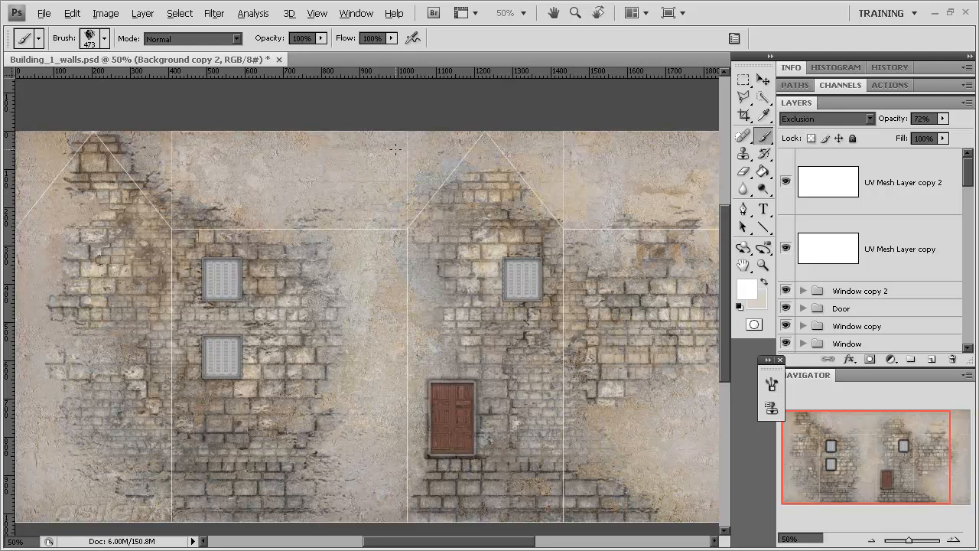
{"action": "key", "text": "z"}
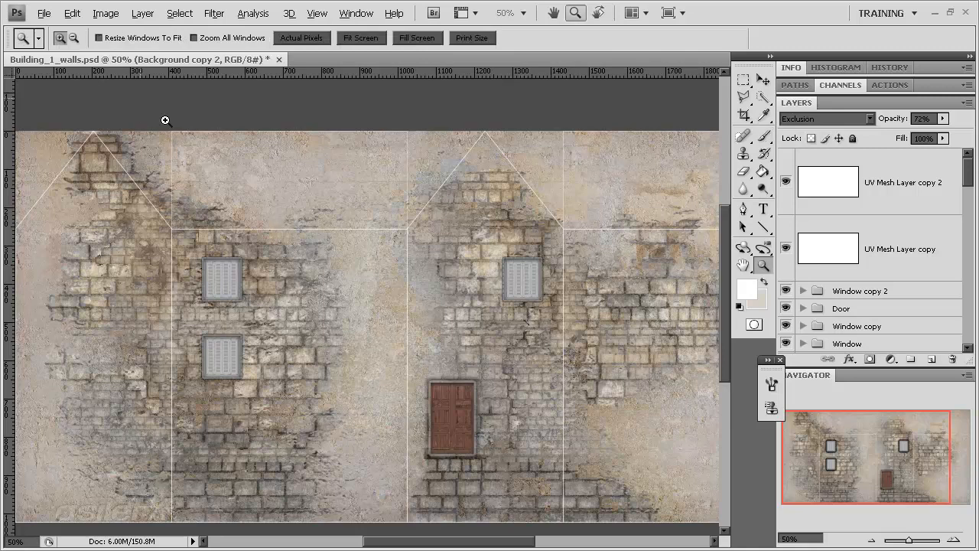
{"action": "left_click_drag", "start_coordinate": [164, 120], "coordinate": [314, 215]}
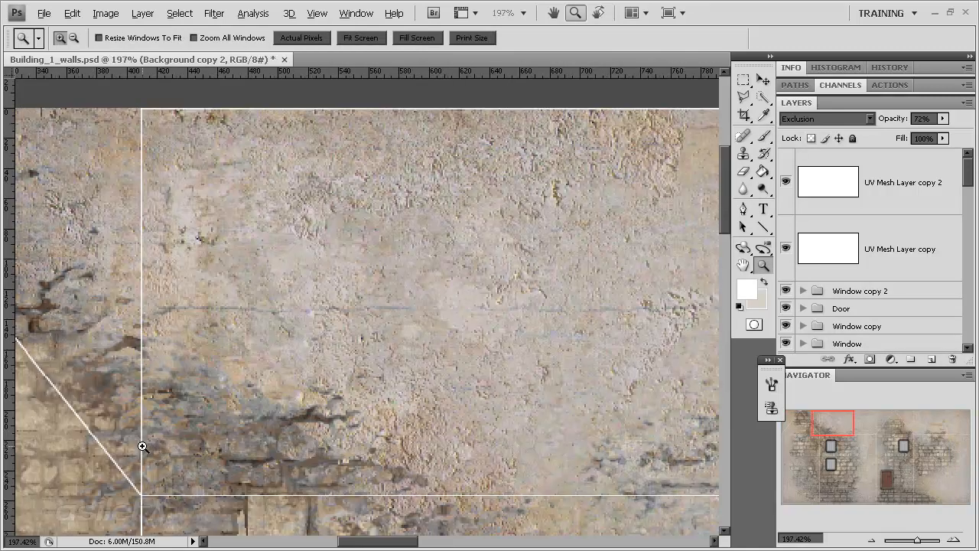
{"action": "mouse_move", "coordinate": [832, 421]}
{"action": "left_mouse_down"}
{"action": "mouse_move", "coordinate": [829, 433]}
{"action": "mouse_move", "coordinate": [831, 423]}
{"action": "left_mouse_up"}
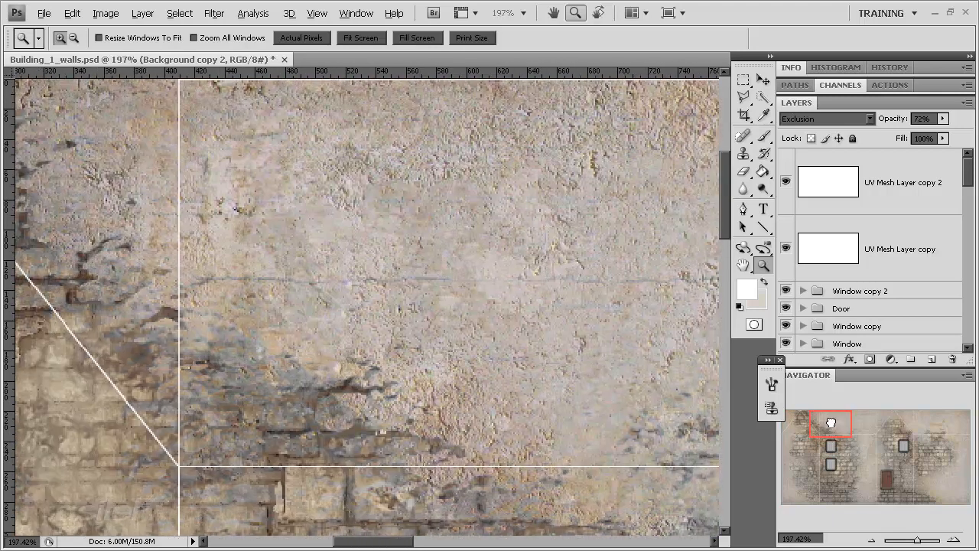
{"action": "left_click", "coordinate": [786, 182]}
{"action": "left_click", "coordinate": [787, 184]}
{"action": "left_click", "coordinate": [786, 183]}
{"action": "left_click_drag", "start_coordinate": [838, 423], "coordinate": [888, 423]}
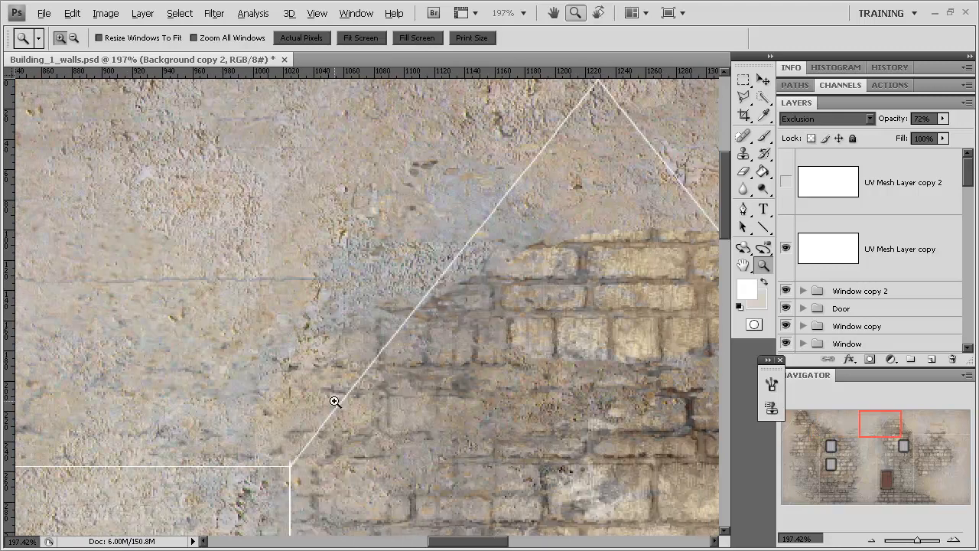
{"action": "left_click_drag", "start_coordinate": [872, 425], "coordinate": [882, 423]}
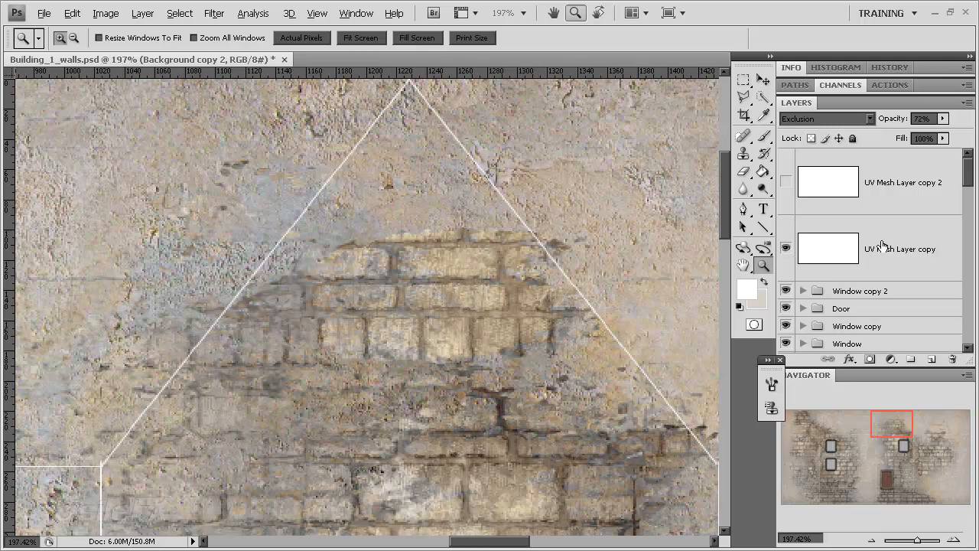
{"action": "left_click_drag", "start_coordinate": [897, 242], "coordinate": [932, 358]}
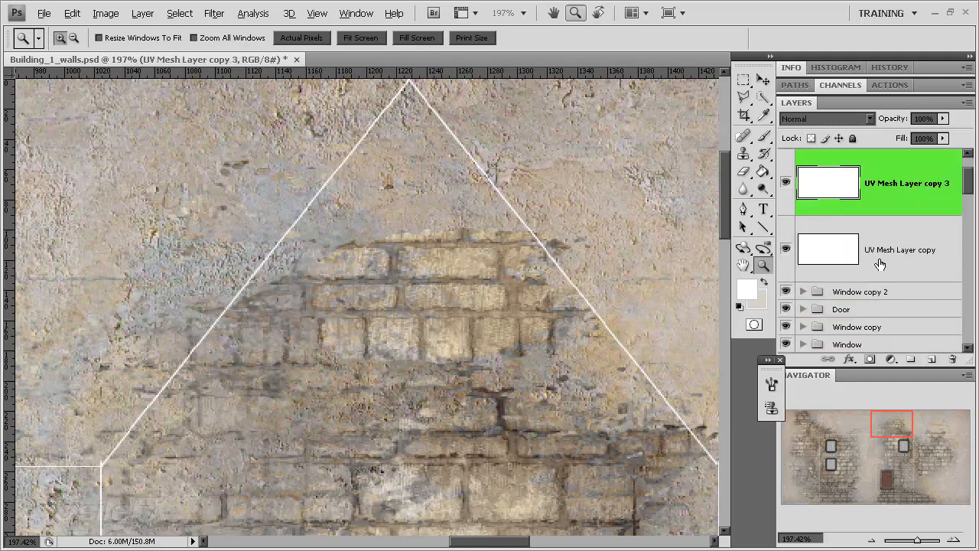
{"action": "key", "text": "ctrl+z"}
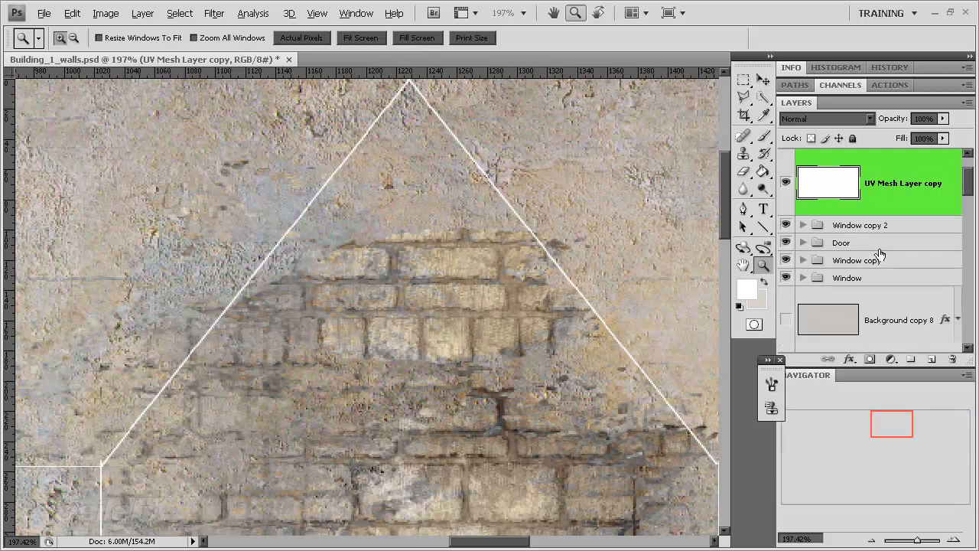
{"action": "left_click", "coordinate": [787, 183]}
{"action": "left_click", "coordinate": [787, 186]}
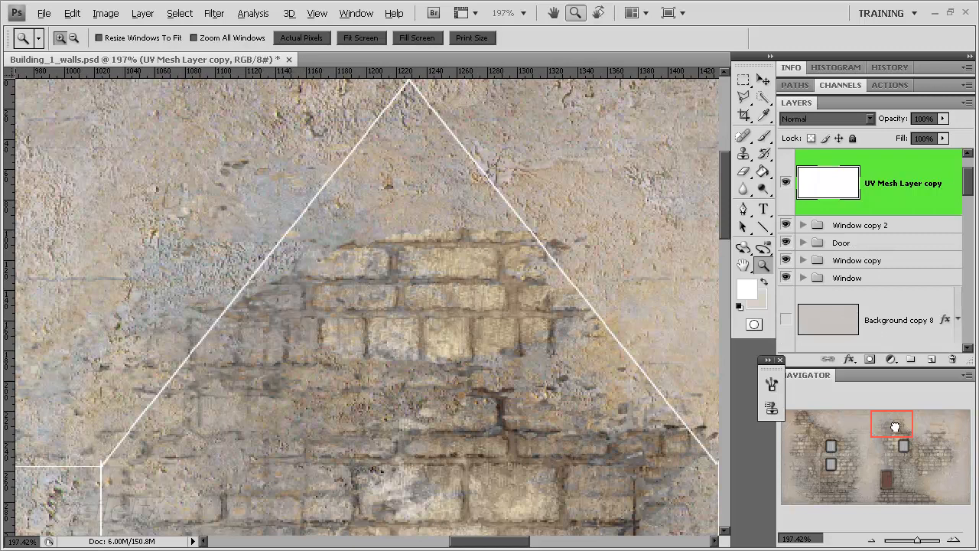
{"action": "left_click_drag", "start_coordinate": [895, 423], "coordinate": [827, 422]}
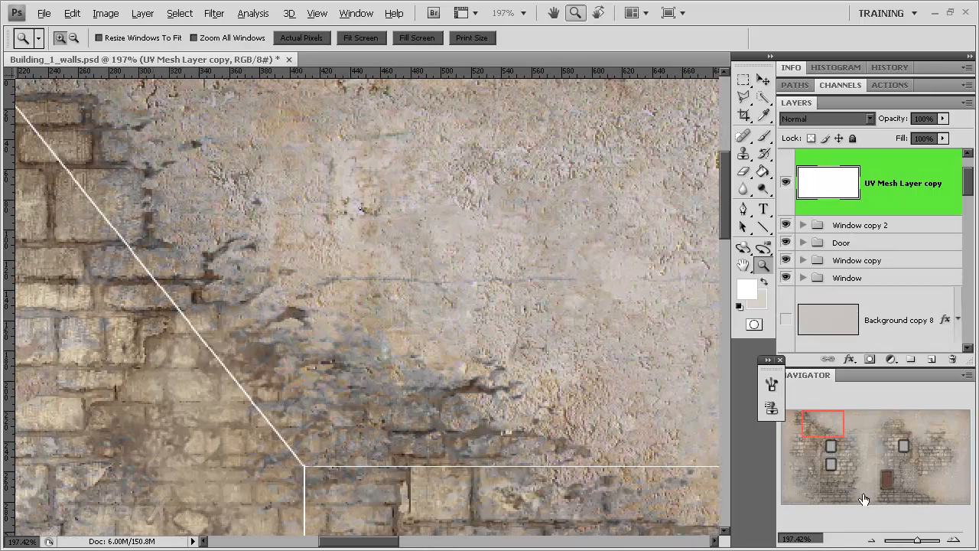
{"action": "left_click", "coordinate": [872, 540]}
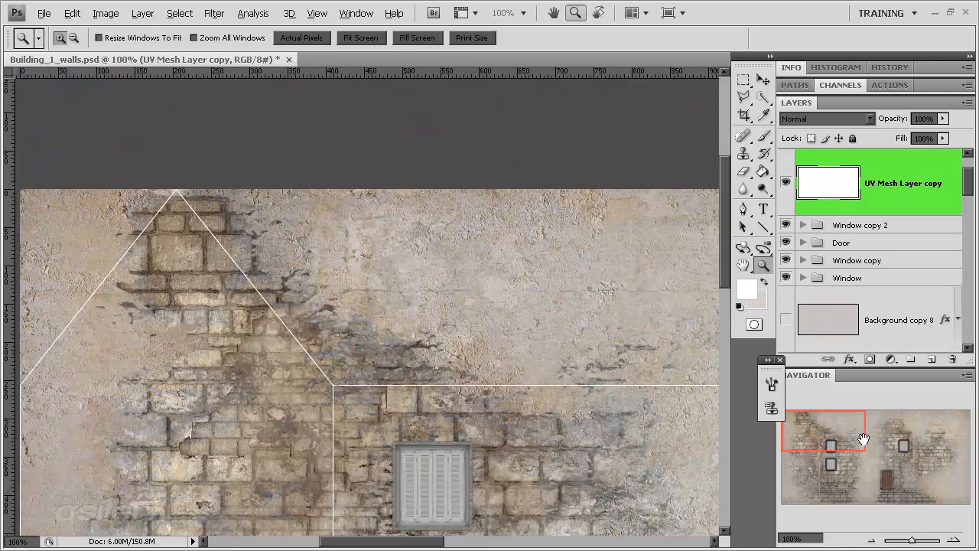
{"action": "left_click_drag", "start_coordinate": [847, 430], "coordinate": [872, 436]}
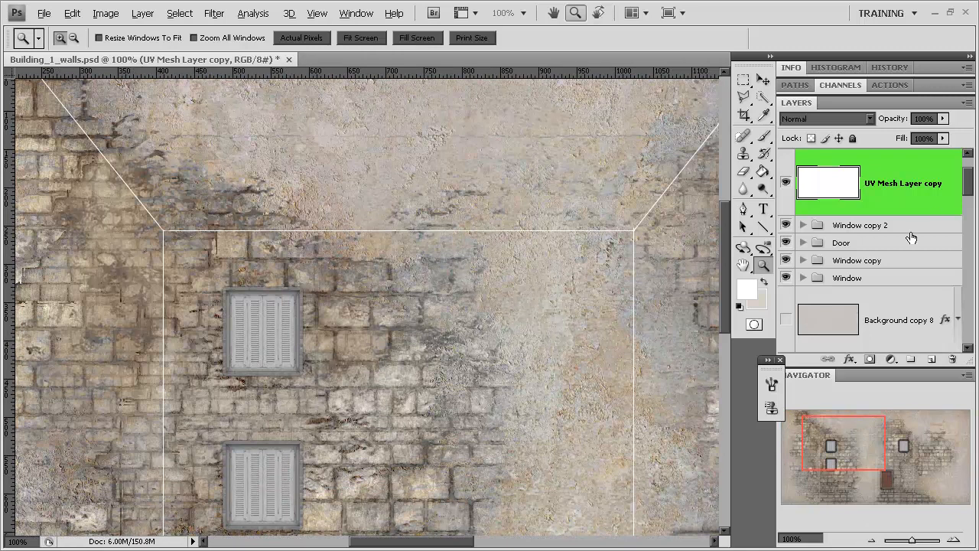
{"action": "double_click", "coordinate": [838, 168]}
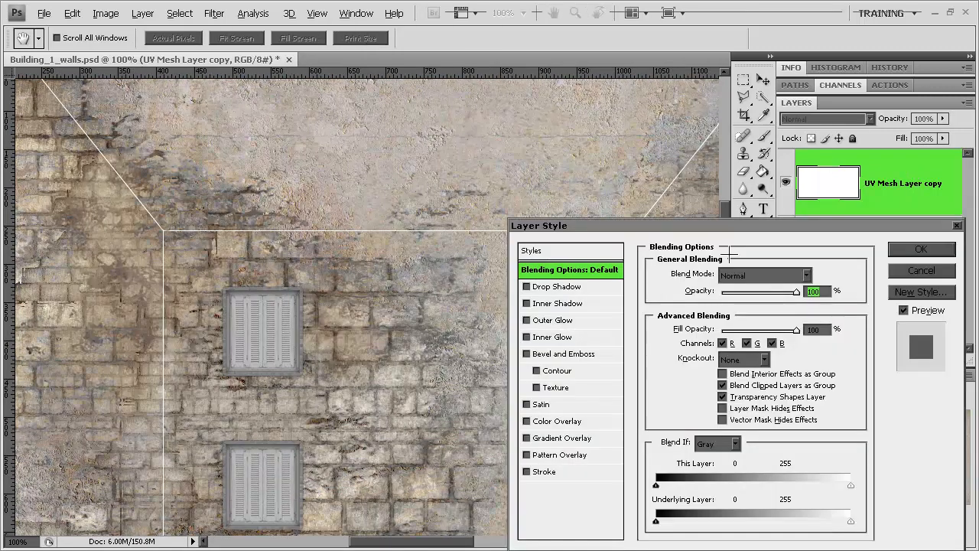
{"action": "left_click", "coordinate": [921, 250]}
Duplicate UV Mesh Layer copy as a backup, hide the duplicate, and reselect the original layer.
{"action": "left_click_drag", "start_coordinate": [945, 197], "coordinate": [932, 358]}
{"action": "scroll", "coordinate": [920, 301], "scroll_direction": "up", "scroll_amount": 2}
{"action": "left_click", "coordinate": [788, 248]}
{"action": "left_click", "coordinate": [916, 308]}
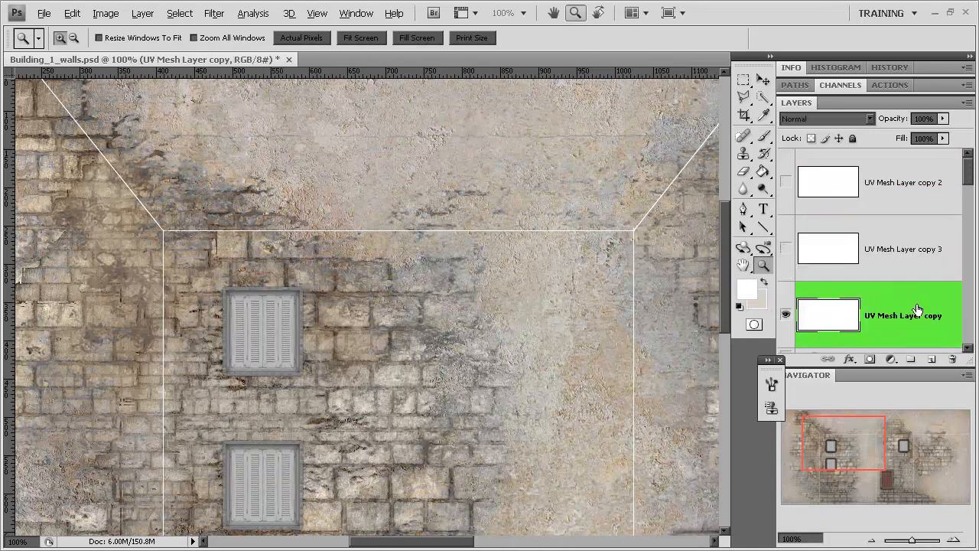
Add a white outside stroke a few pixels wide to UV Mesh Layer copy to thicken the mesh lines.
{"action": "double_click", "coordinate": [917, 308]}
{"action": "left_click_drag", "start_coordinate": [622, 235], "coordinate": [546, 87]}
{"action": "left_click", "coordinate": [466, 338]}
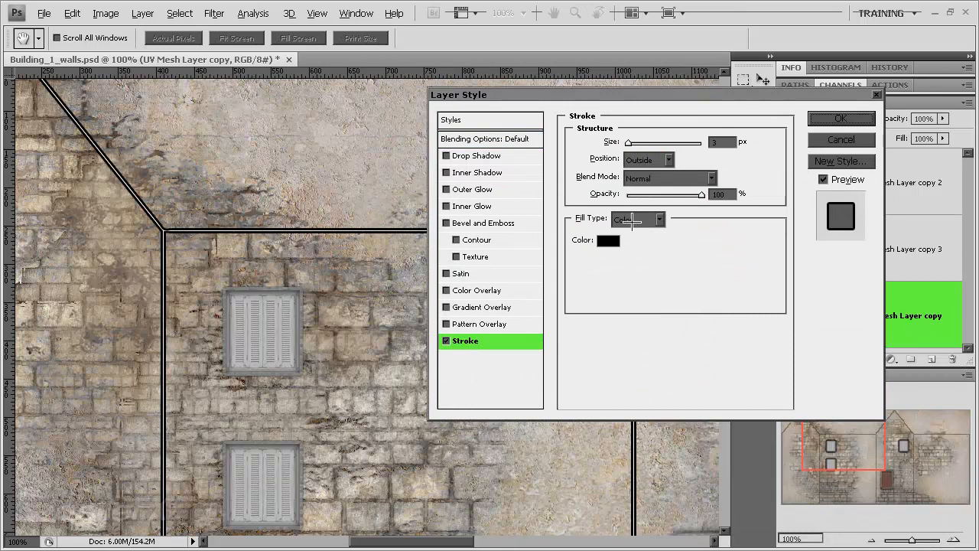
{"action": "left_click", "coordinate": [608, 240]}
{"action": "left_click", "coordinate": [434, 221]}
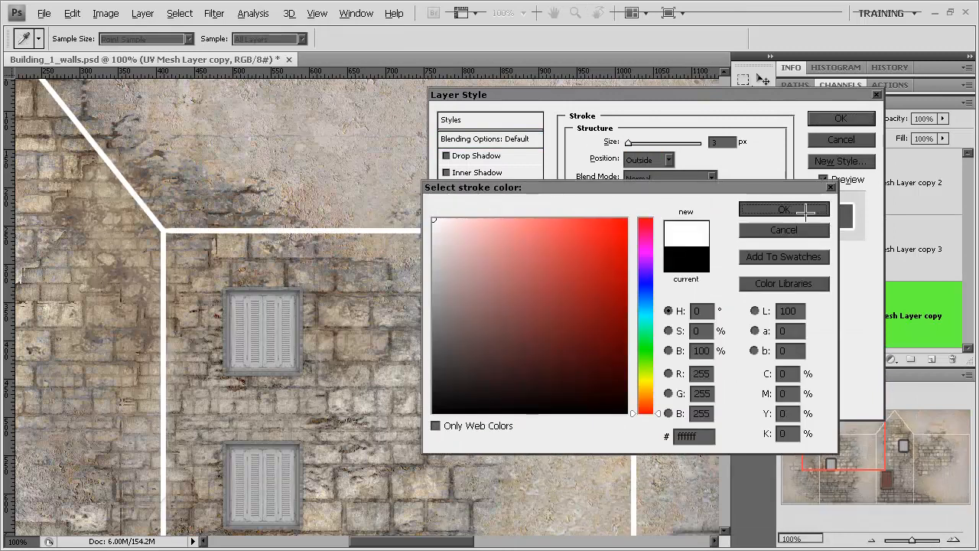
{"action": "left_click", "coordinate": [807, 212]}
{"action": "left_click_drag", "start_coordinate": [629, 143], "coordinate": [632, 143]}
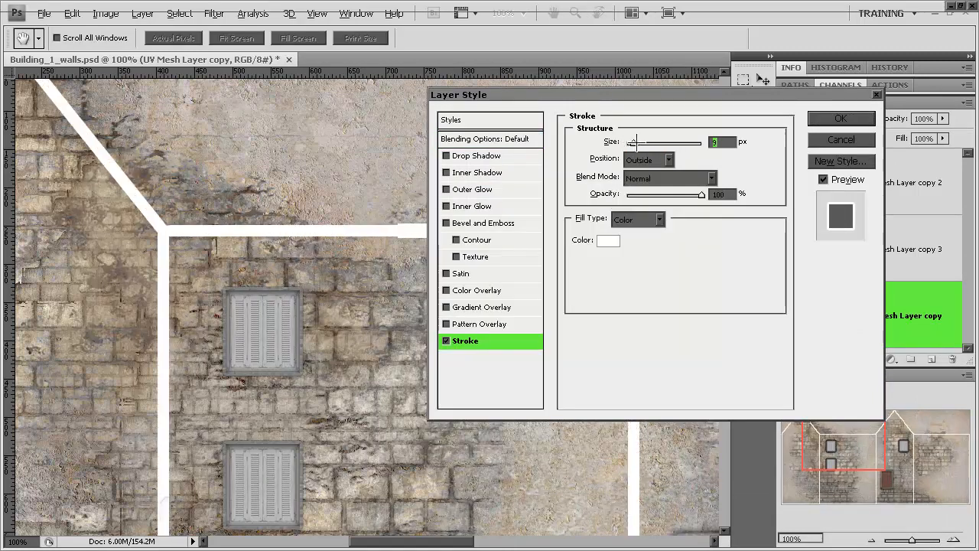
{"action": "left_click", "coordinate": [834, 121]}
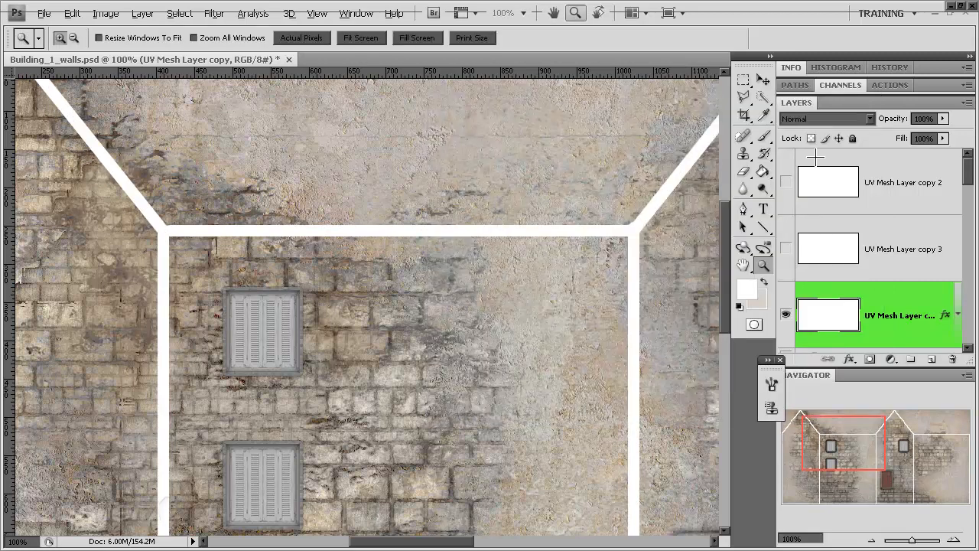
Create an empty layer directly beneath UV Mesh Layer copy and merge the two so the stroke is rasterized.
{"action": "left_click", "coordinate": [966, 101]}
{"action": "left_click", "coordinate": [930, 108]}
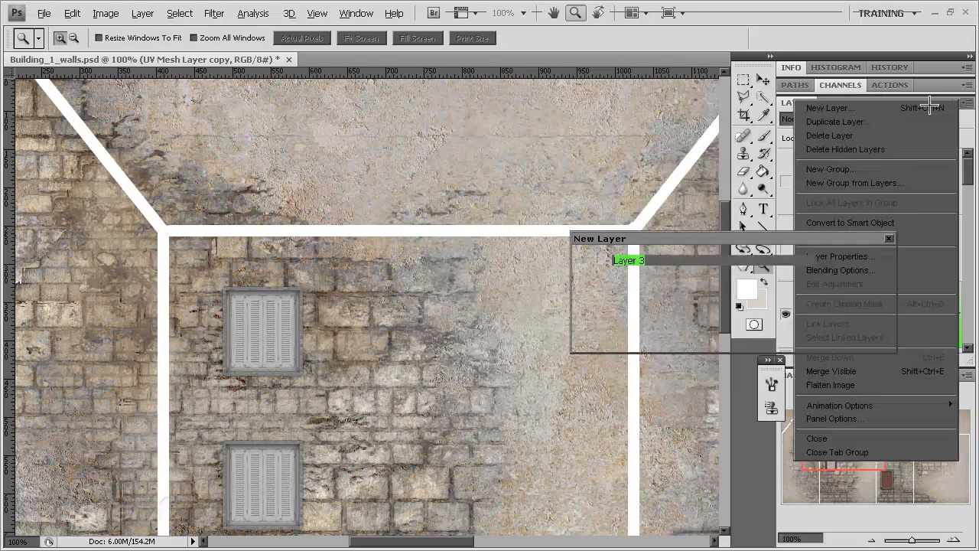
{"action": "left_click", "coordinate": [858, 262]}
{"action": "scroll", "coordinate": [860, 275], "scroll_direction": "down", "scroll_amount": 1}
{"action": "left_click_drag", "start_coordinate": [903, 237], "coordinate": [891, 321]}
{"action": "left_click", "coordinate": [894, 249], "text": "shift"}
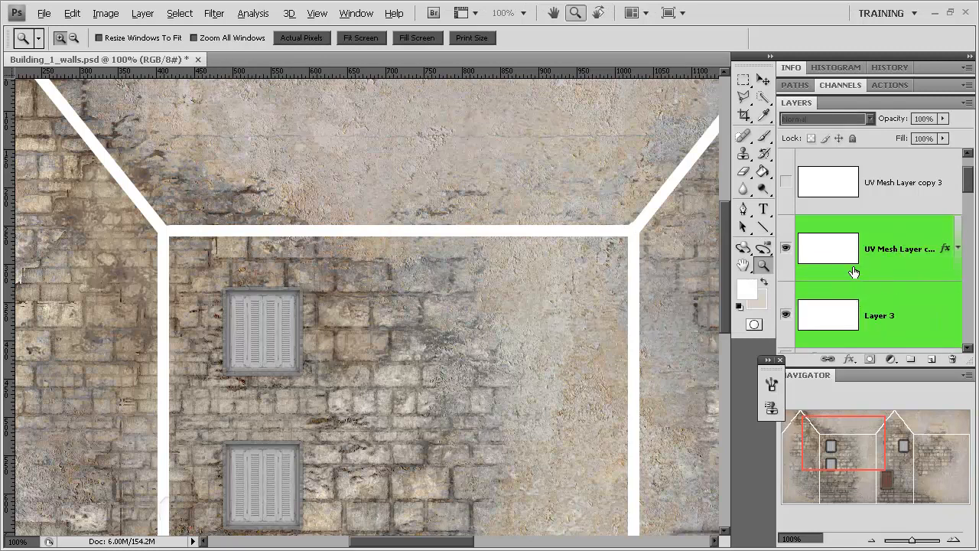
{"action": "key", "text": "ctrl+e"}
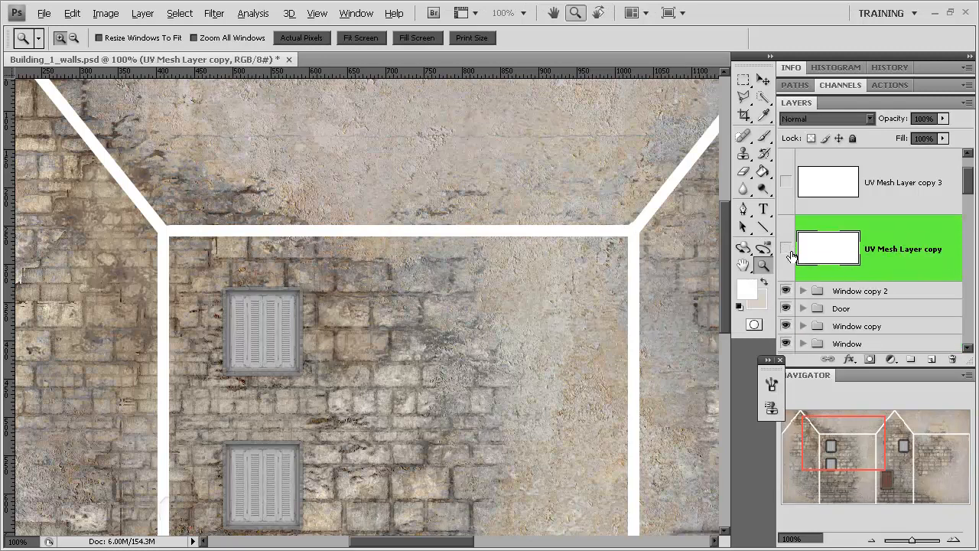
{"action": "left_click", "coordinate": [788, 250]}
{"action": "left_click", "coordinate": [788, 250]}
{"action": "left_click_drag", "start_coordinate": [829, 440], "coordinate": [869, 431]}
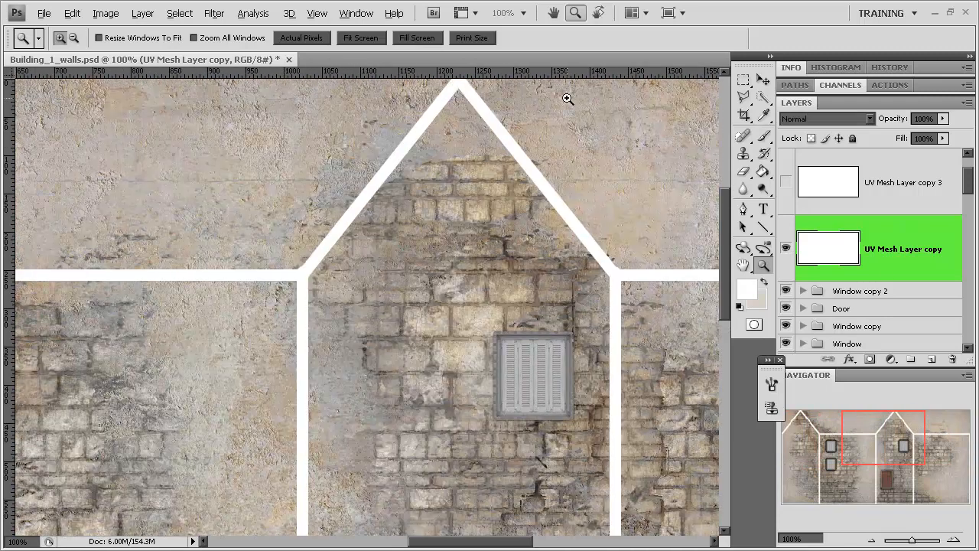
{"action": "left_click", "coordinate": [214, 13]}
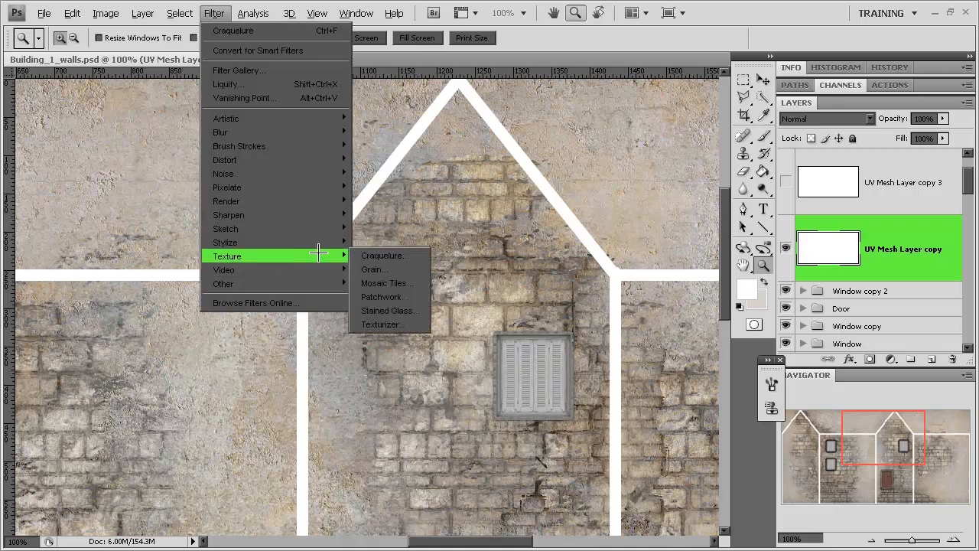
{"action": "left_click", "coordinate": [381, 324]}
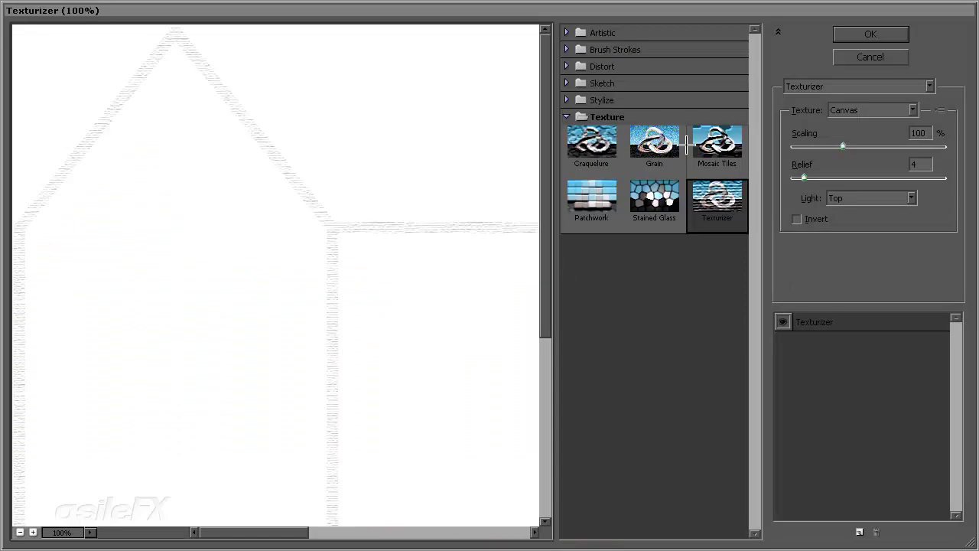
{"action": "left_click", "coordinate": [576, 66]}
{"action": "left_click", "coordinate": [654, 92]}
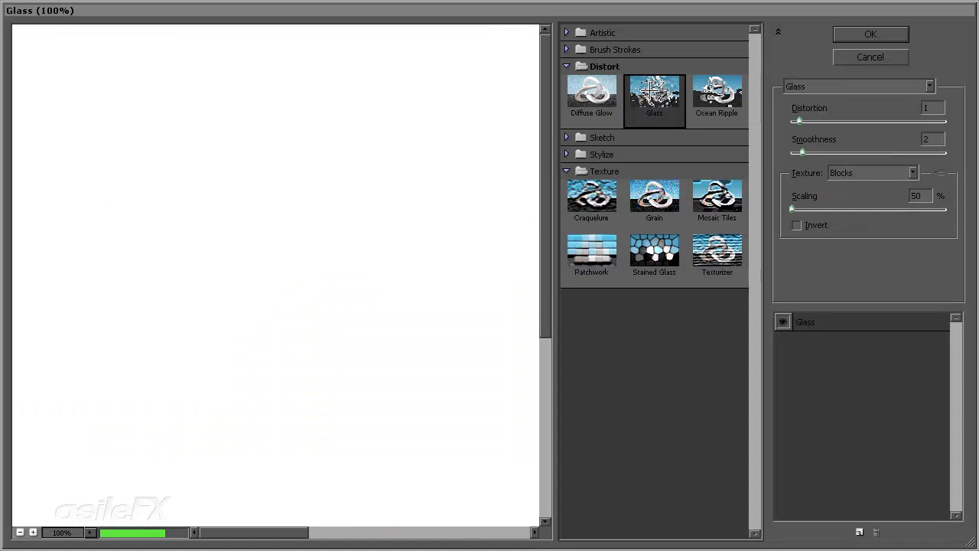
{"action": "left_click_drag", "start_coordinate": [447, 300], "coordinate": [336, 299]}
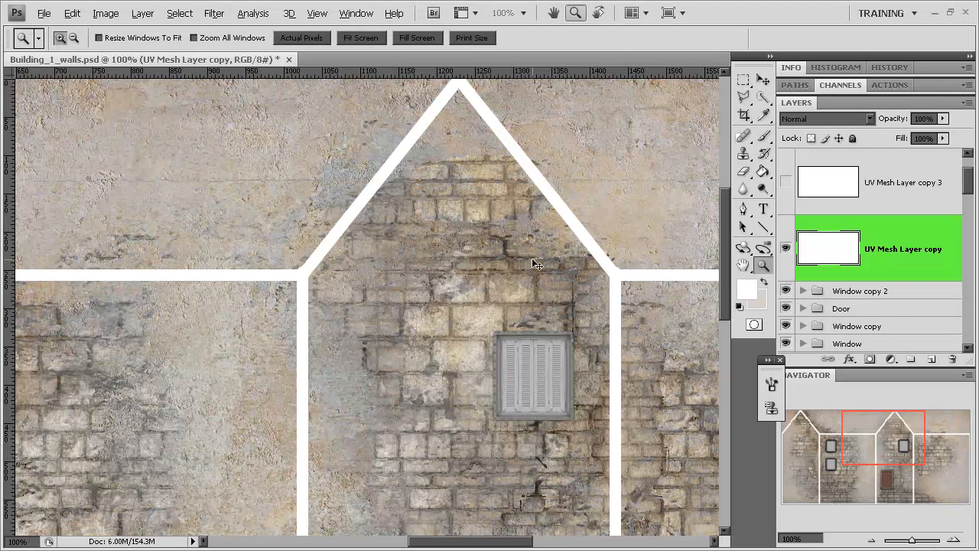
Invert the thick white mesh lines to black and open the Texturizer filter for that layer.
{"action": "key", "text": "ctrl+i"}
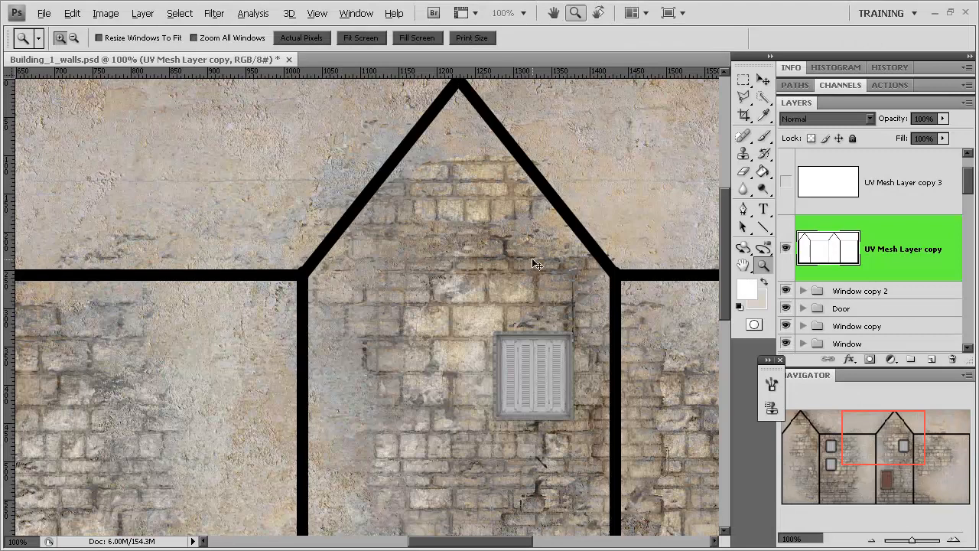
{"action": "left_click", "coordinate": [220, 9]}
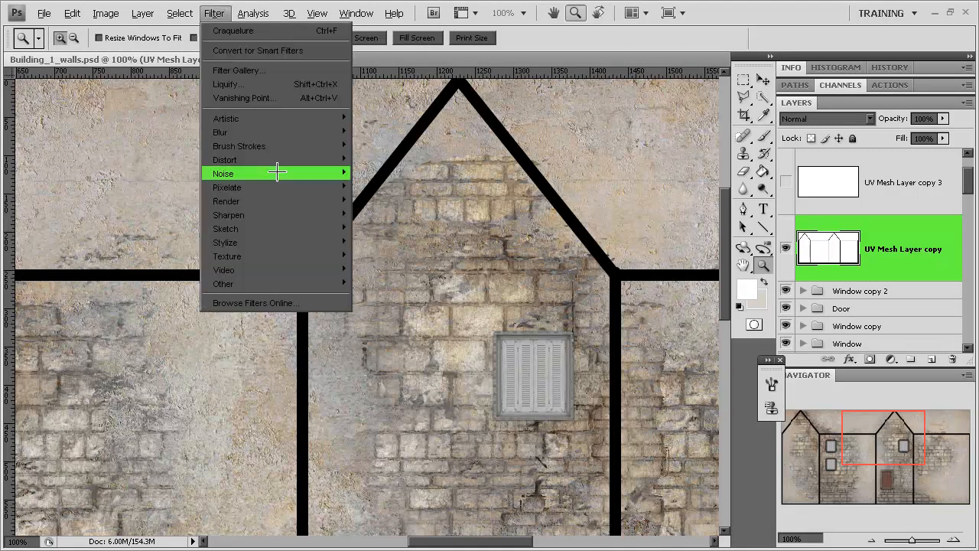
{"action": "mouse_move", "coordinate": [280, 132]}
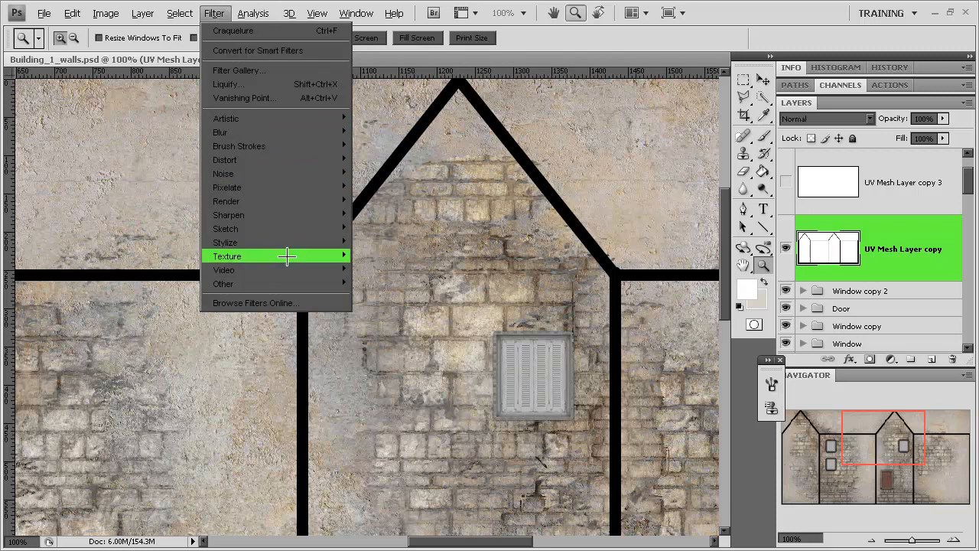
{"action": "mouse_move", "coordinate": [283, 256]}
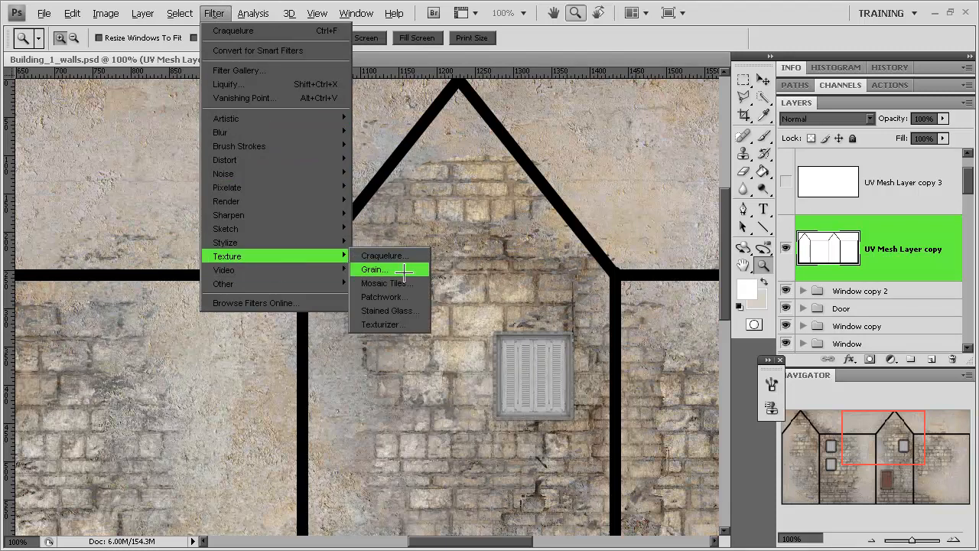
{"action": "left_click", "coordinate": [382, 324]}
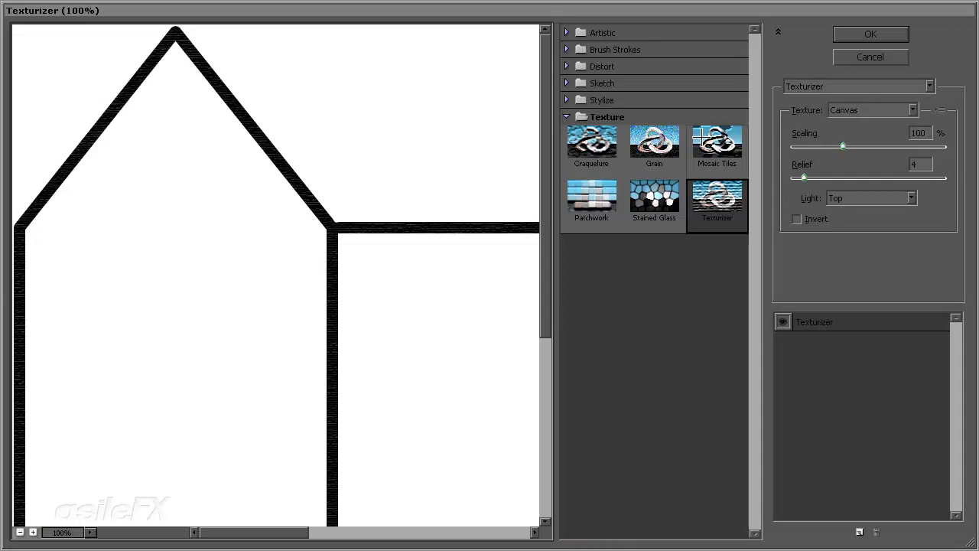
Try the Glass filter on the mesh lines with distortion 15, smoothness 6, Blocks texture and 110% scaling.
{"action": "left_click", "coordinate": [584, 67]}
{"action": "left_click", "coordinate": [657, 92]}
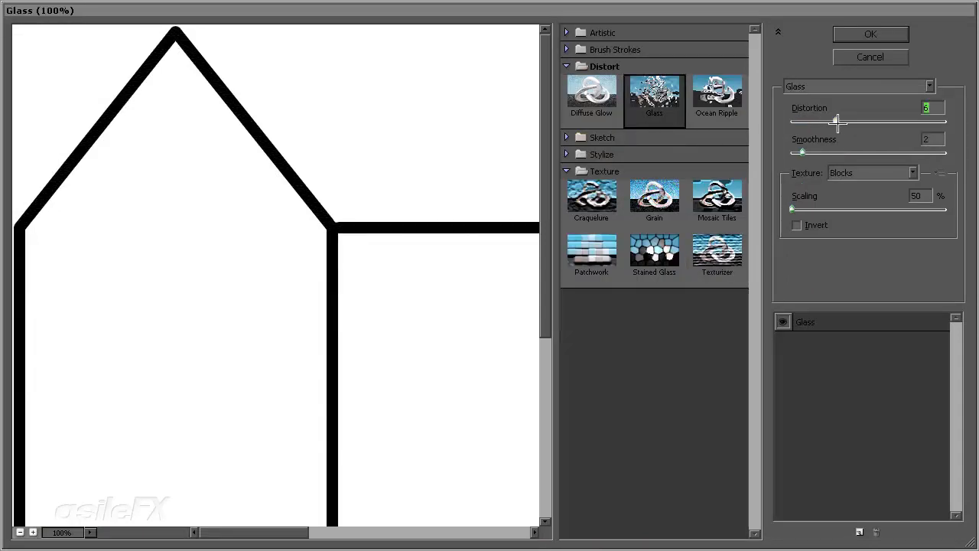
{"action": "left_click_drag", "start_coordinate": [814, 209], "coordinate": [854, 209]}
{"action": "left_click_drag", "start_coordinate": [836, 153], "coordinate": [909, 122]}
{"action": "left_click_drag", "start_coordinate": [329, 201], "coordinate": [203, 227]}
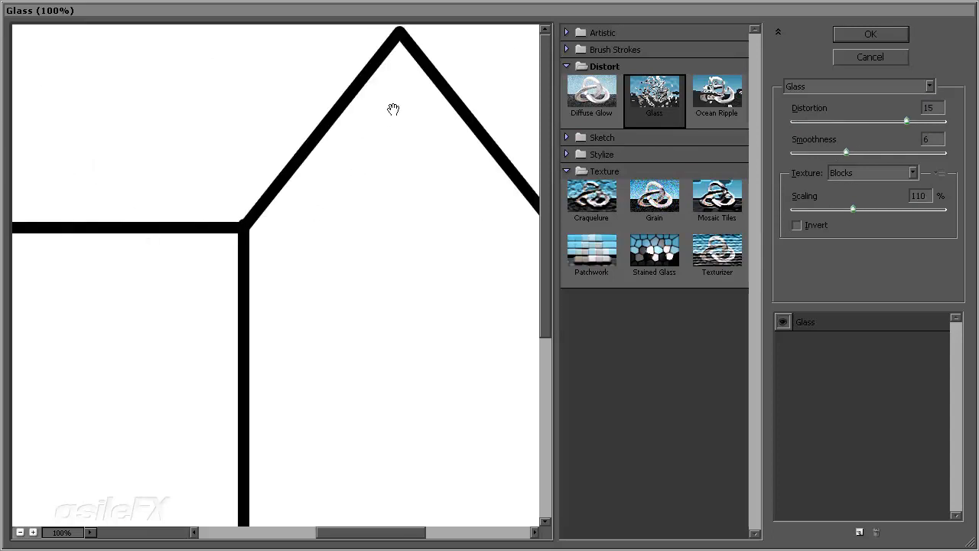
Apply the Ocean Ripple filter to the black mesh lines with a reduced ripple size.
{"action": "left_click", "coordinate": [705, 93]}
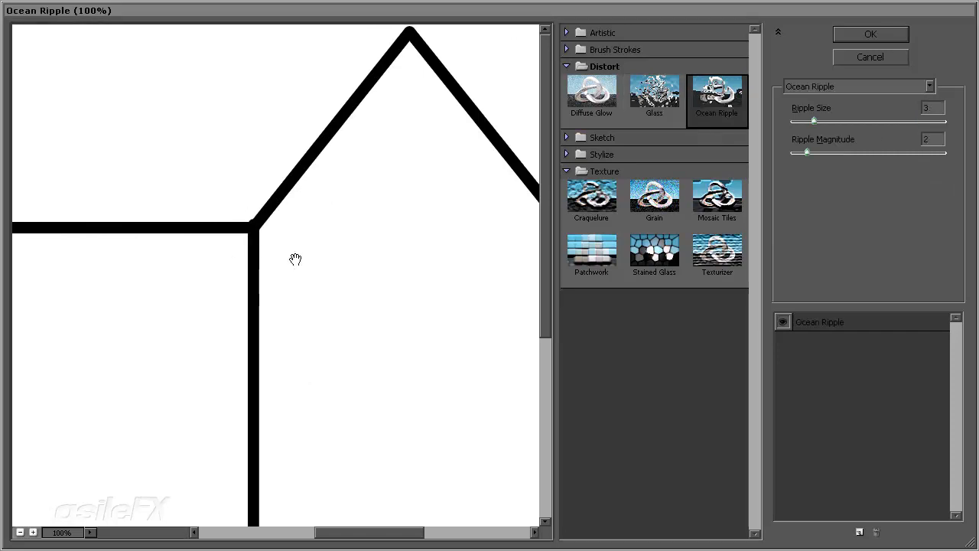
{"action": "left_click", "coordinate": [803, 121]}
{"action": "left_click", "coordinate": [870, 38]}
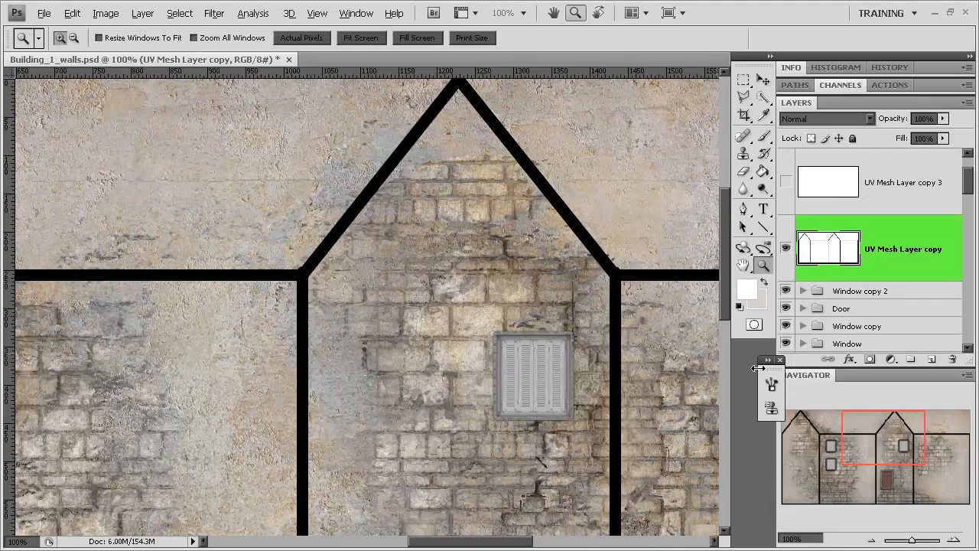
Invert the black mesh lines back to white and add an empty layer directly beneath UV Mesh Layer copy.
{"action": "left_click_drag", "start_coordinate": [857, 437], "coordinate": [886, 432]}
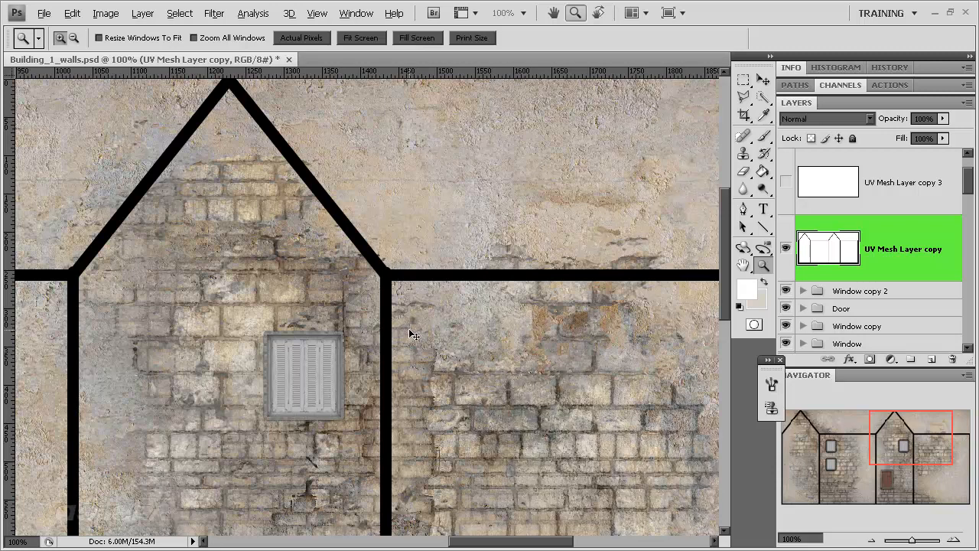
{"action": "key", "text": "ctrl+i"}
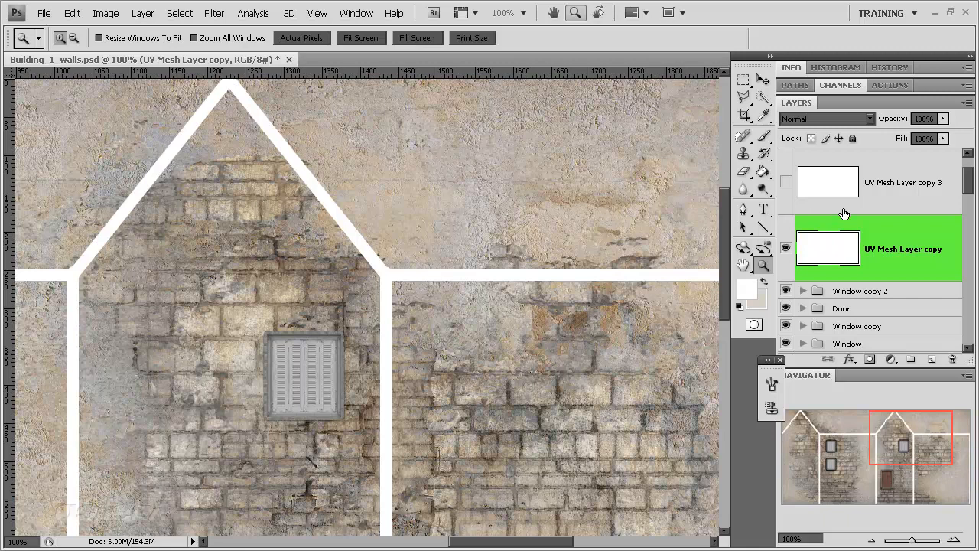
{"action": "left_click", "coordinate": [968, 102]}
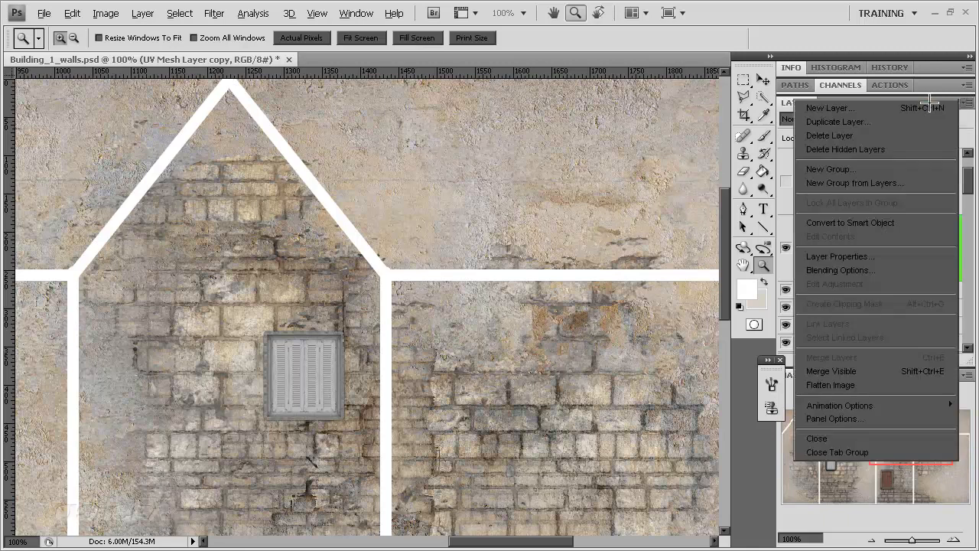
{"action": "left_click", "coordinate": [900, 262]}
{"action": "left_click_drag", "start_coordinate": [900, 262], "coordinate": [909, 304]}
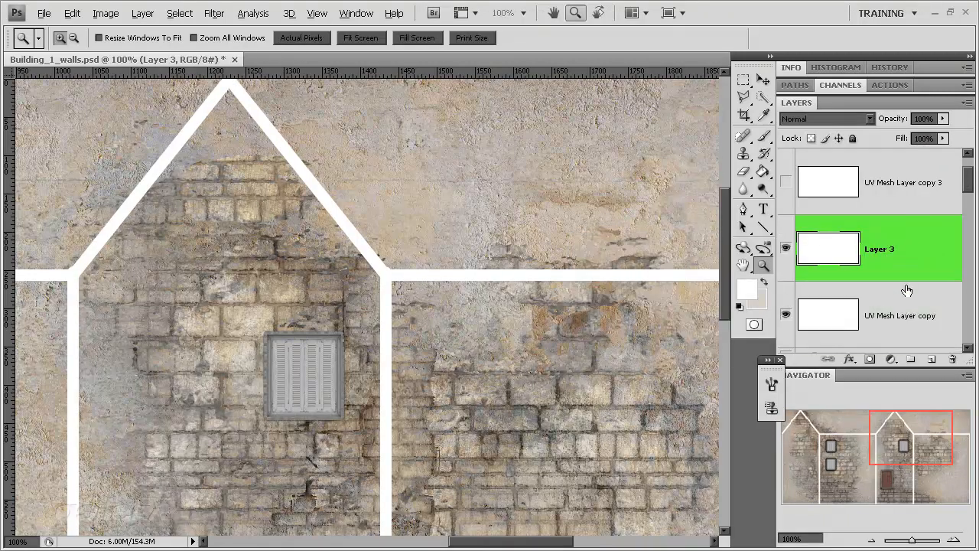
{"action": "scroll", "coordinate": [907, 290], "scroll_direction": "down", "scroll_amount": 1}
{"action": "left_click_drag", "start_coordinate": [900, 187], "coordinate": [907, 256]}
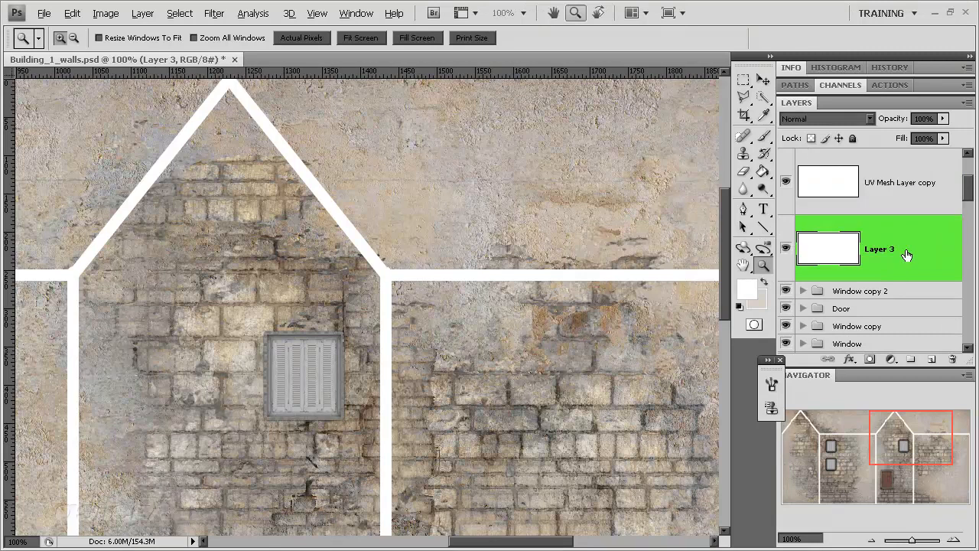
Fill the empty layer with black and merge it with UV Mesh Layer copy.
{"action": "left_click", "coordinate": [764, 172]}
{"action": "left_click", "coordinate": [525, 213]}
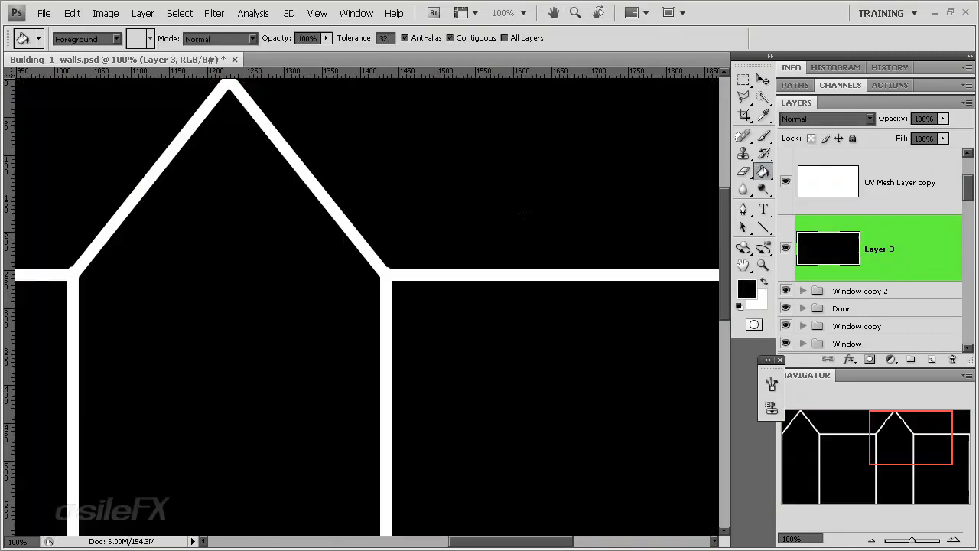
{"action": "left_click", "coordinate": [917, 187], "text": "shift"}
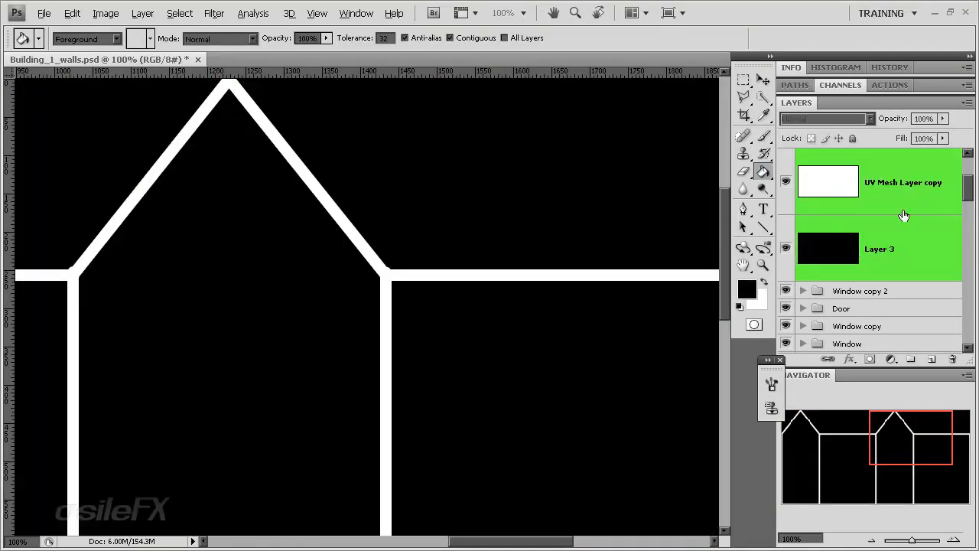
{"action": "key", "text": "ctrl+e"}
{"action": "scroll", "coordinate": [900, 216], "scroll_direction": "up", "scroll_amount": 2}
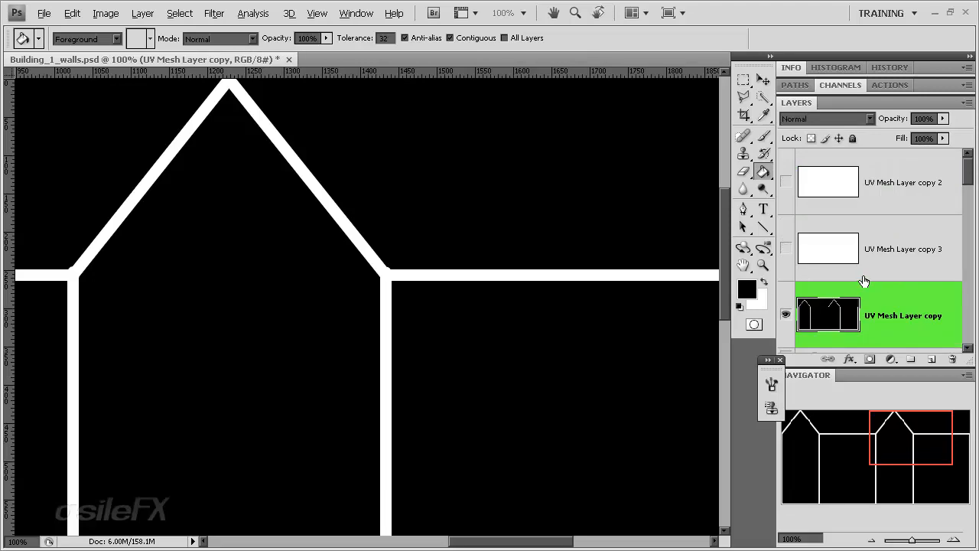
Open the Glass filter for the merged mesh layer and set its distortion to 3.
{"action": "left_click", "coordinate": [215, 13]}
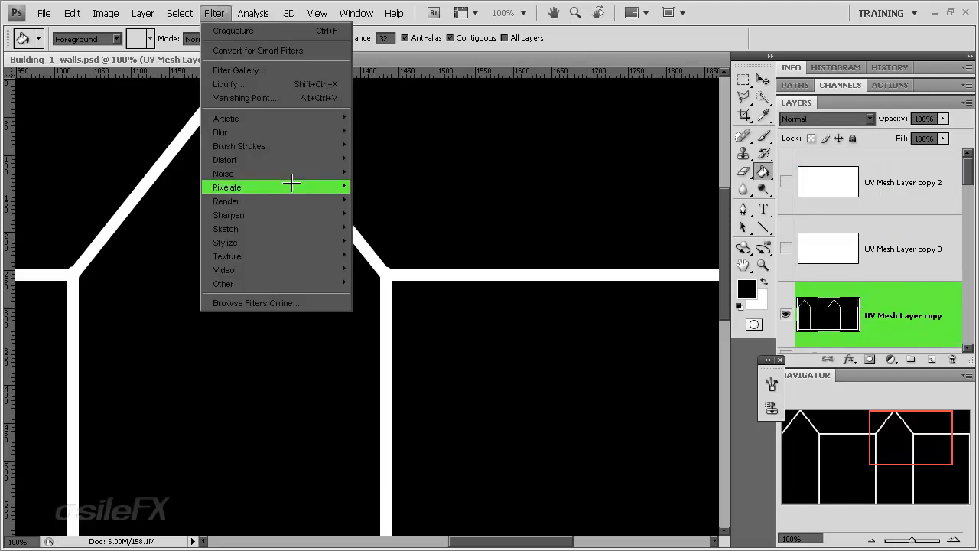
{"action": "mouse_move", "coordinate": [300, 250]}
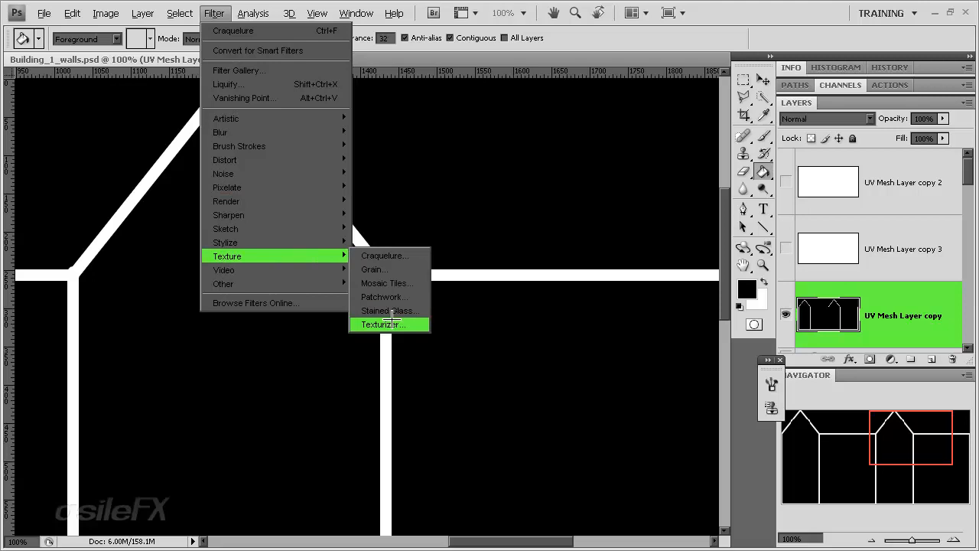
{"action": "left_click", "coordinate": [393, 321]}
{"action": "left_click", "coordinate": [581, 67]}
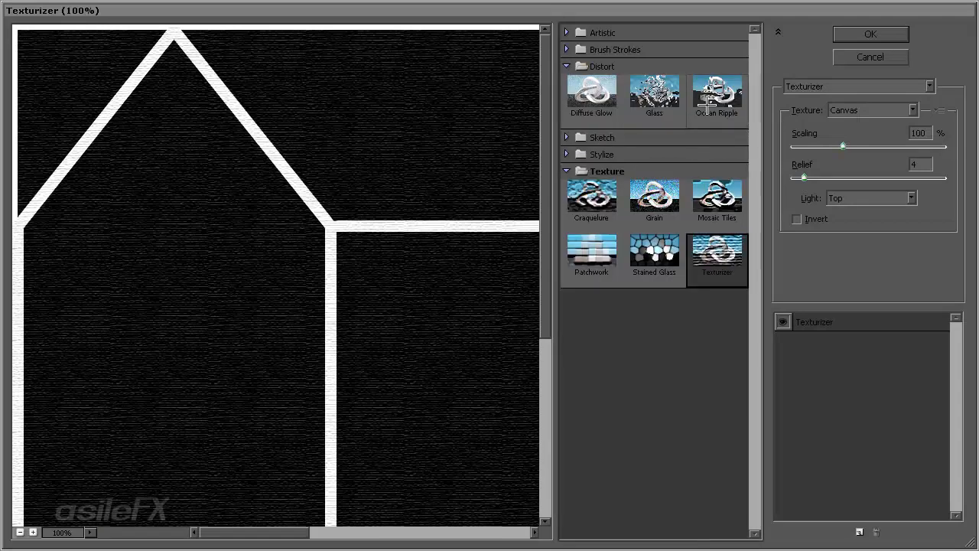
{"action": "left_click", "coordinate": [655, 95]}
{"action": "left_click_drag", "start_coordinate": [328, 199], "coordinate": [166, 213]}
{"action": "left_click_drag", "start_coordinate": [388, 307], "coordinate": [115, 306]}
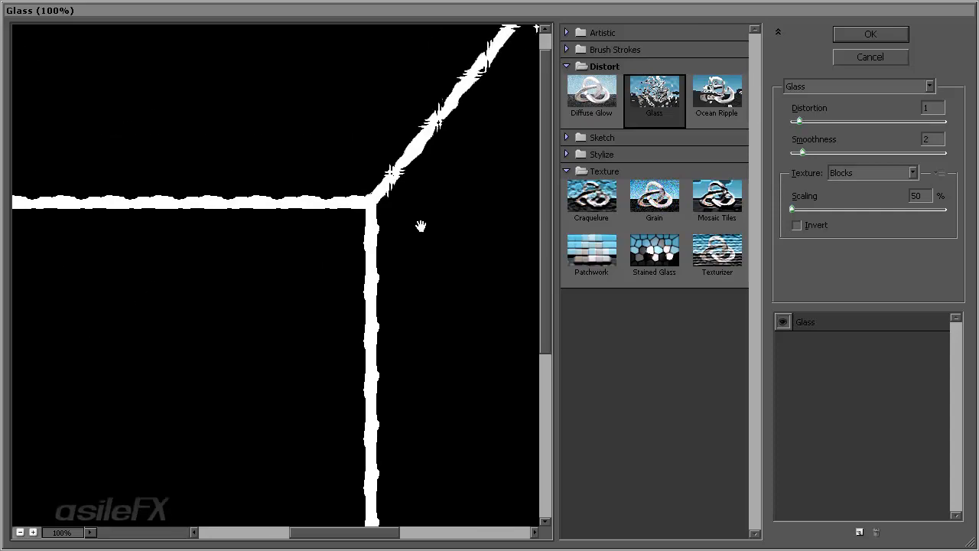
{"action": "left_click", "coordinate": [817, 121]}
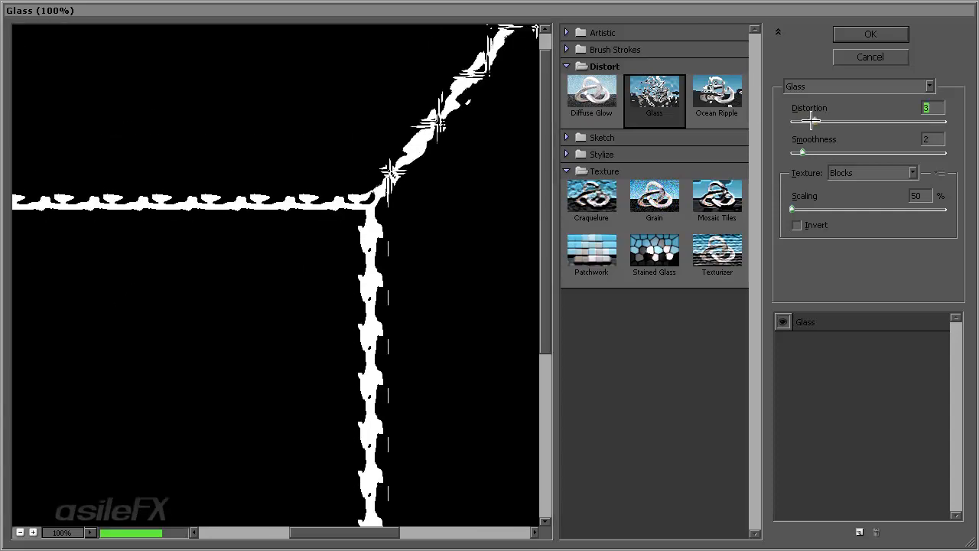
Switch the Glass filter to the Canvas texture with 187% scaling and smoothness 5, and apply it to the mesh lines.
{"action": "left_click", "coordinate": [873, 173]}
{"action": "left_click", "coordinate": [857, 197]}
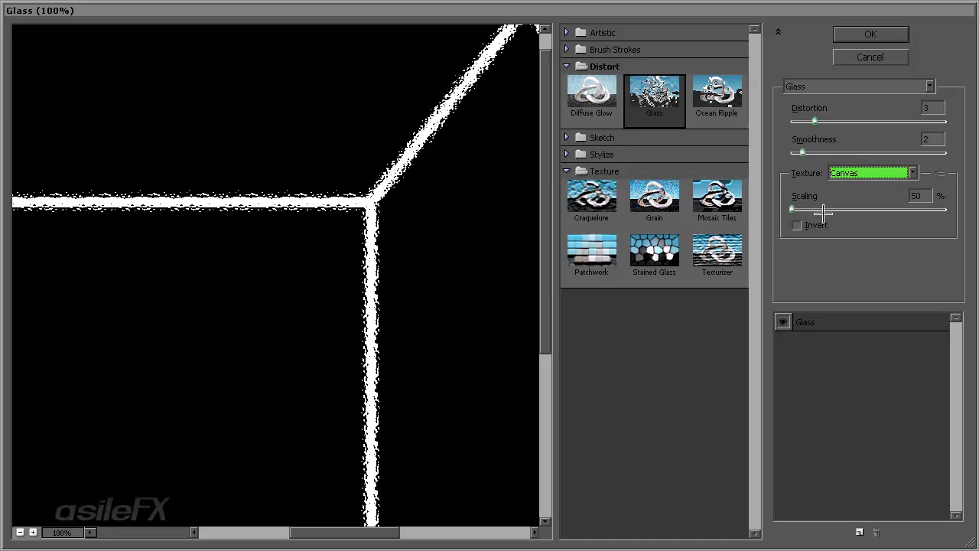
{"action": "left_click_drag", "start_coordinate": [824, 211], "coordinate": [932, 211]}
{"action": "left_click", "coordinate": [815, 151]}
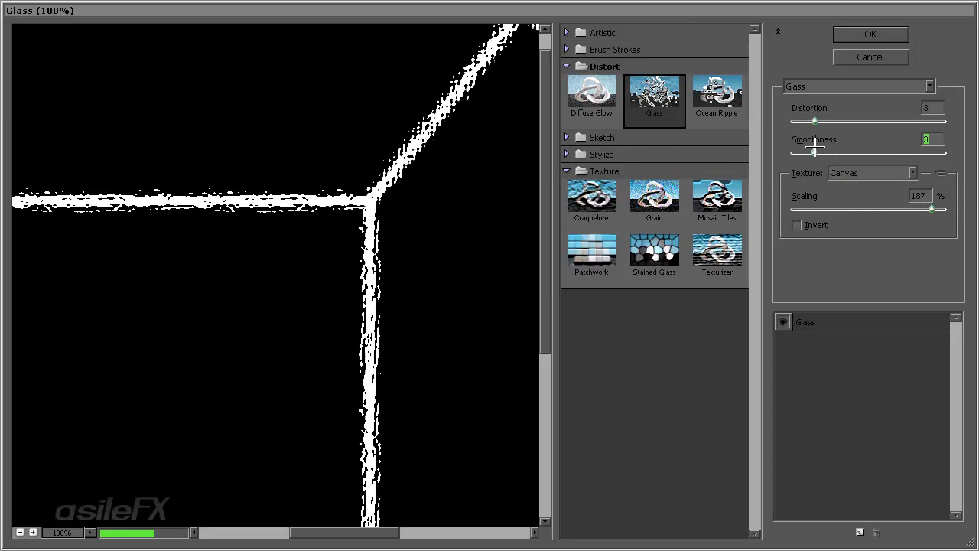
{"action": "left_click_drag", "start_coordinate": [815, 151], "coordinate": [838, 155]}
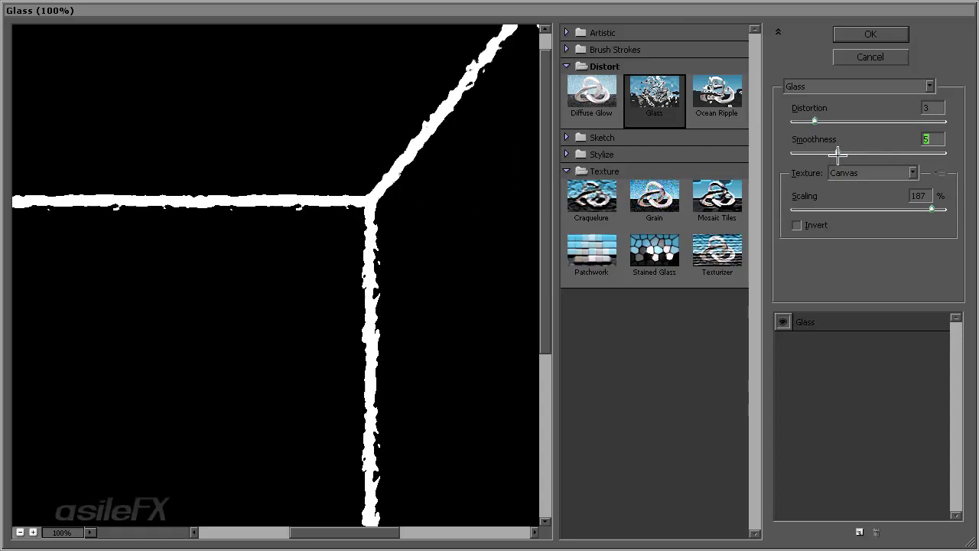
{"action": "left_click", "coordinate": [815, 118]}
{"action": "key", "text": "Return"}
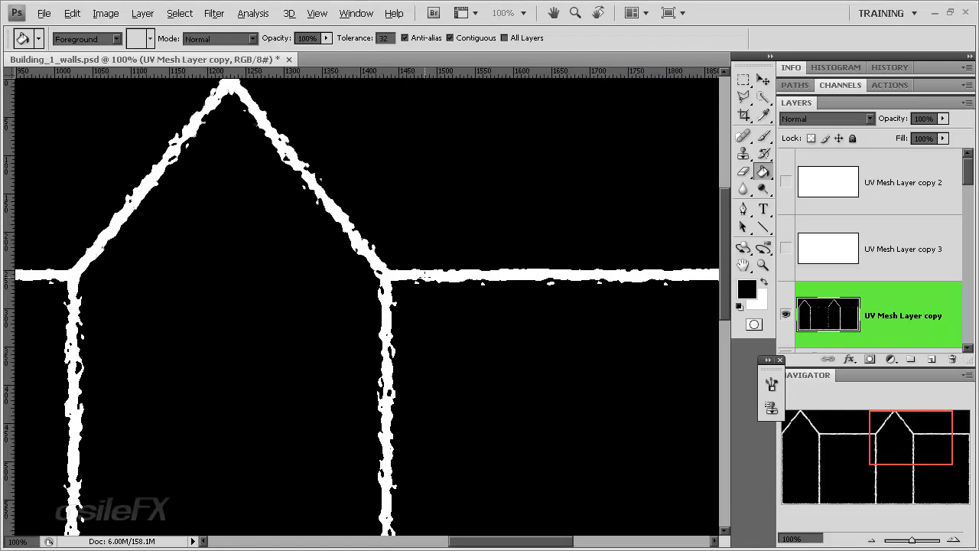
Blend the distorted mesh layer over the walls in Lighten mode at 40% opacity.
{"action": "left_click", "coordinate": [851, 119]}
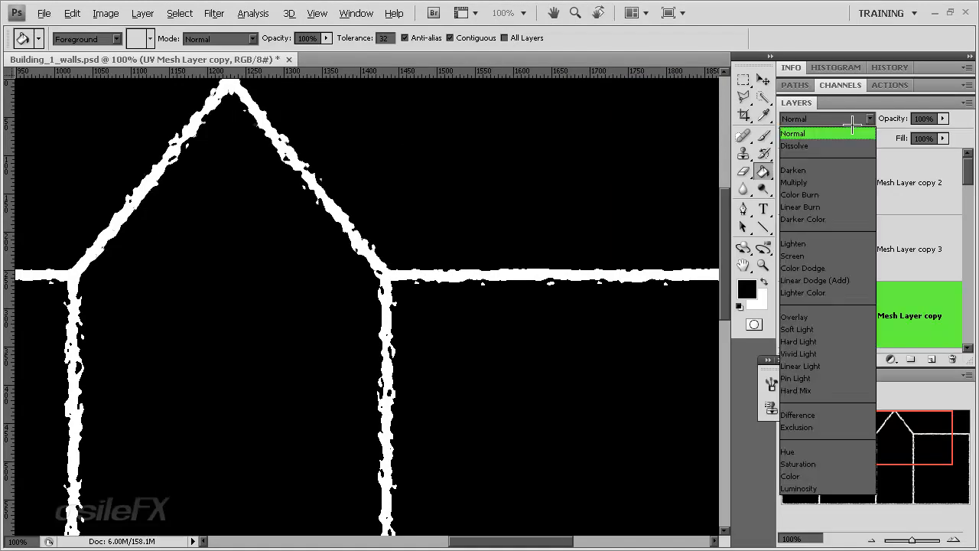
{"action": "left_click", "coordinate": [808, 245]}
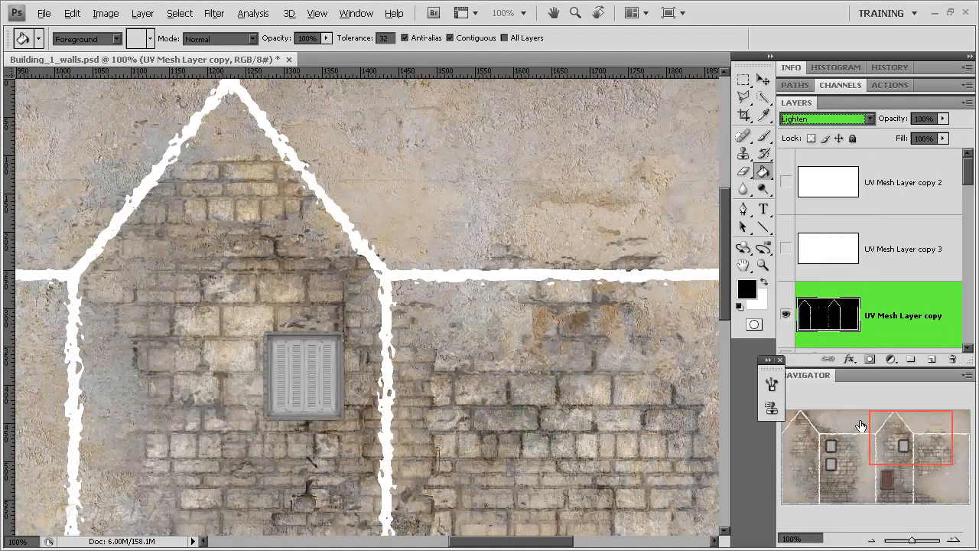
{"action": "left_click", "coordinate": [943, 119]}
{"action": "left_click_drag", "start_coordinate": [940, 133], "coordinate": [897, 133]}
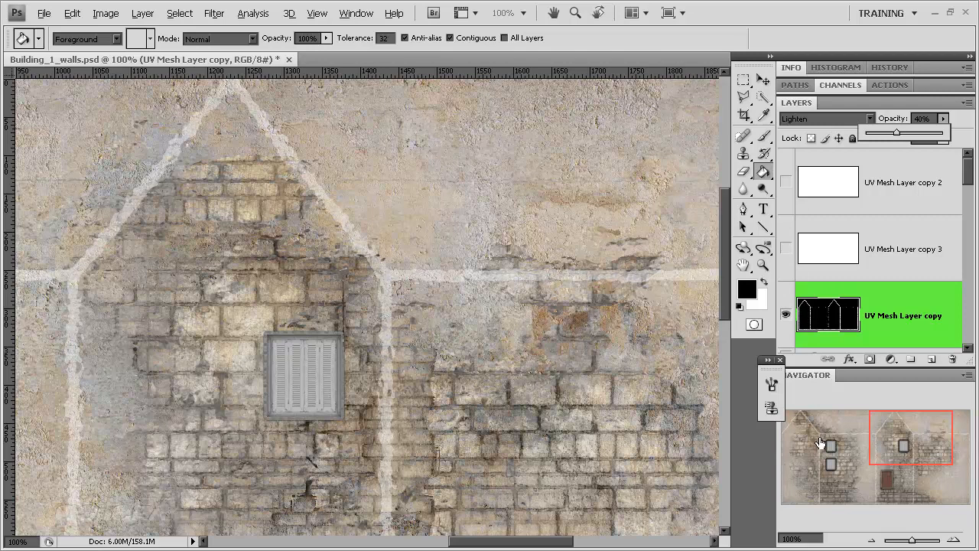
Set the distorted mesh layer's opacity to 46% and check the line effect across the walls.
{"action": "left_click_drag", "start_coordinate": [881, 436], "coordinate": [853, 460]}
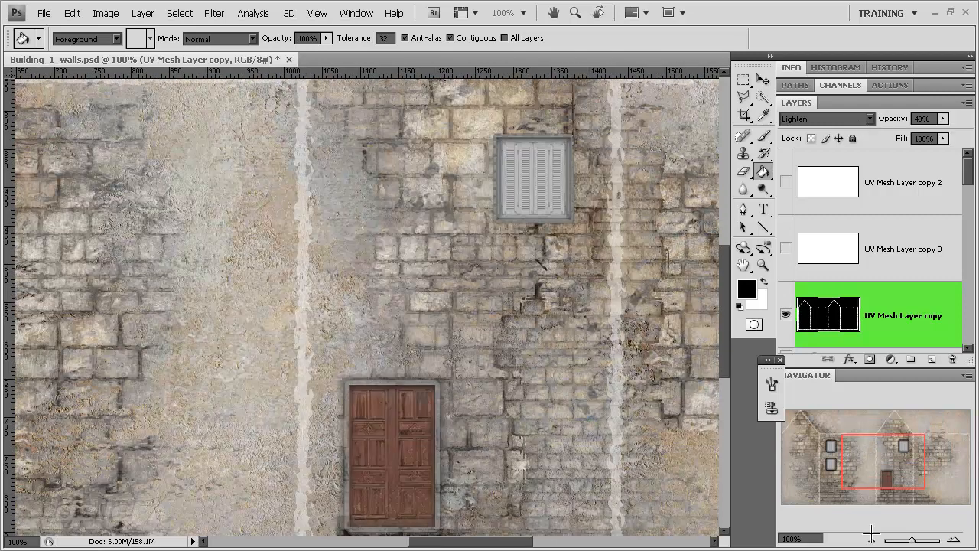
{"action": "left_click", "coordinate": [872, 539]}
{"action": "left_click_drag", "start_coordinate": [873, 447], "coordinate": [762, 436]}
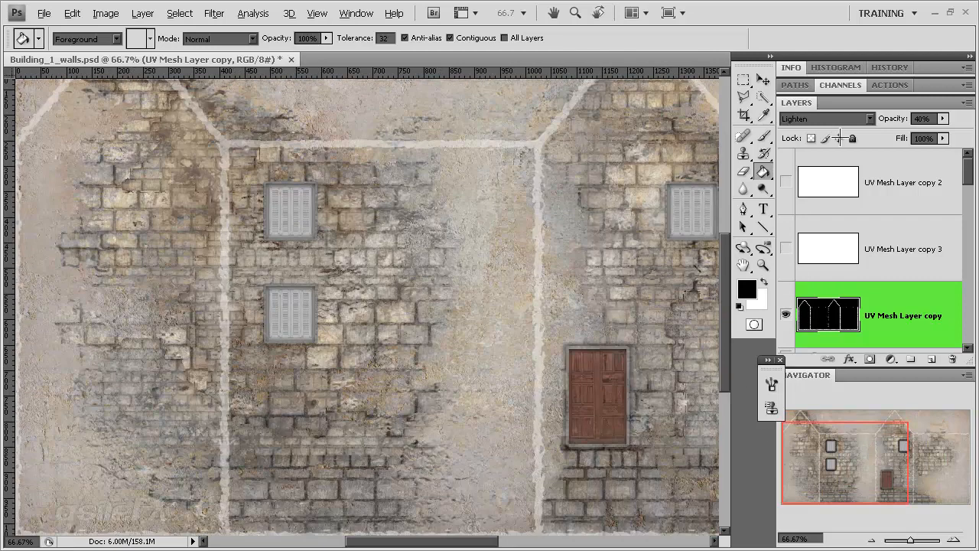
{"action": "left_click", "coordinate": [943, 119]}
{"action": "mouse_move", "coordinate": [919, 134]}
{"action": "left_mouse_down"}
{"action": "mouse_move", "coordinate": [905, 133]}
{"action": "mouse_move", "coordinate": [941, 146]}
{"action": "mouse_move", "coordinate": [888, 142]}
{"action": "mouse_move", "coordinate": [924, 142]}
{"action": "left_mouse_up"}
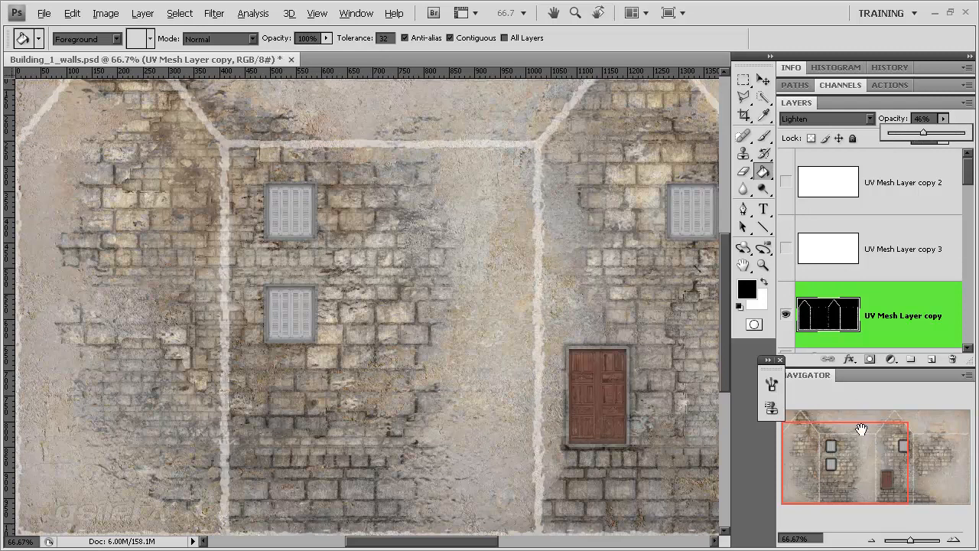
{"action": "left_click_drag", "start_coordinate": [864, 422], "coordinate": [887, 423]}
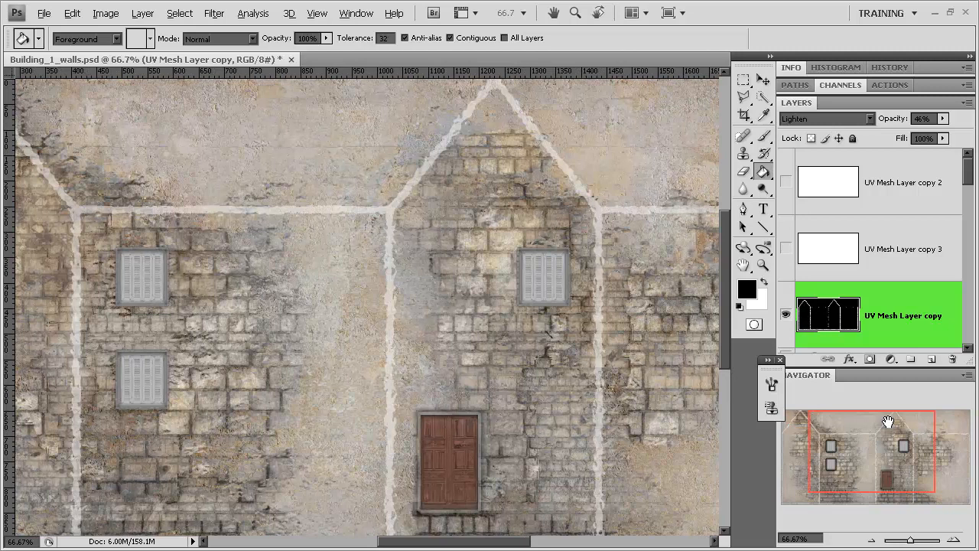
{"action": "left_click_drag", "start_coordinate": [889, 423], "coordinate": [906, 424]}
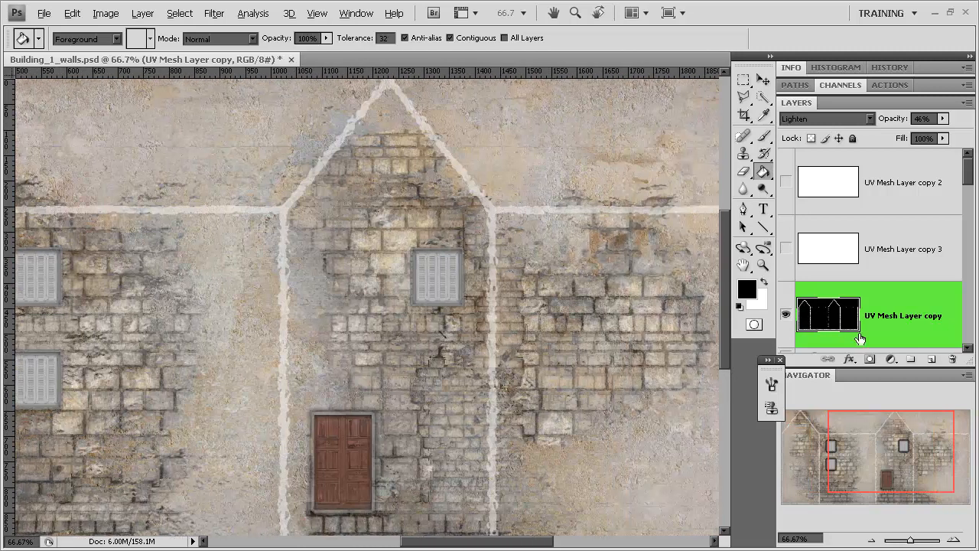
Delete the UV Mesh Layer copy layer.
{"action": "right_click", "coordinate": [900, 306]}
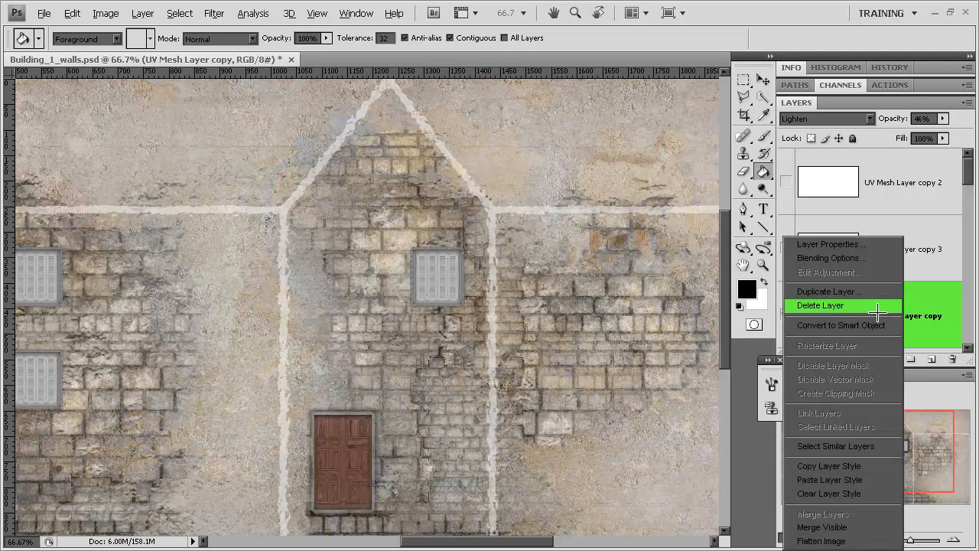
{"action": "left_click", "coordinate": [878, 306]}
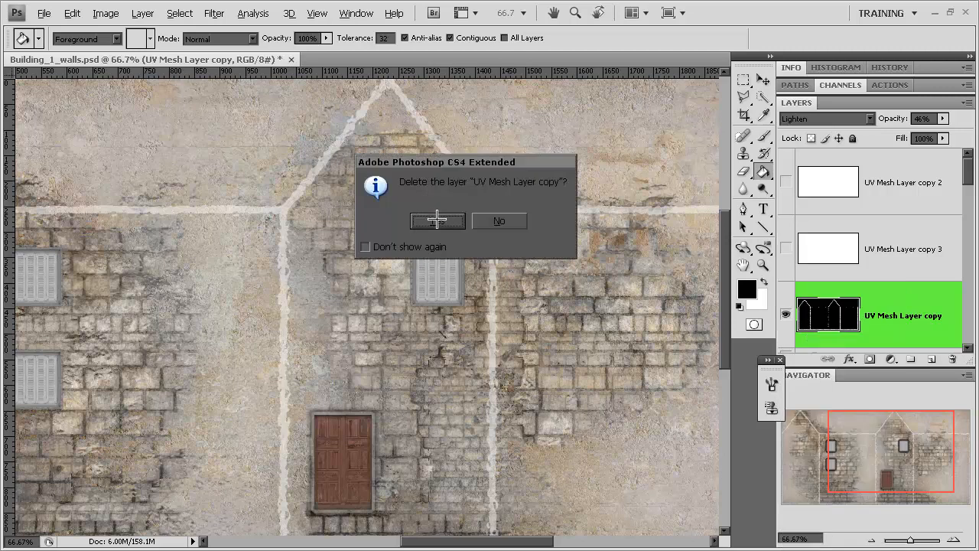
{"action": "left_click", "coordinate": [437, 221]}
Show UV Mesh Layer copy 3 and reduce its fill to 0%.
{"action": "left_click", "coordinate": [786, 248]}
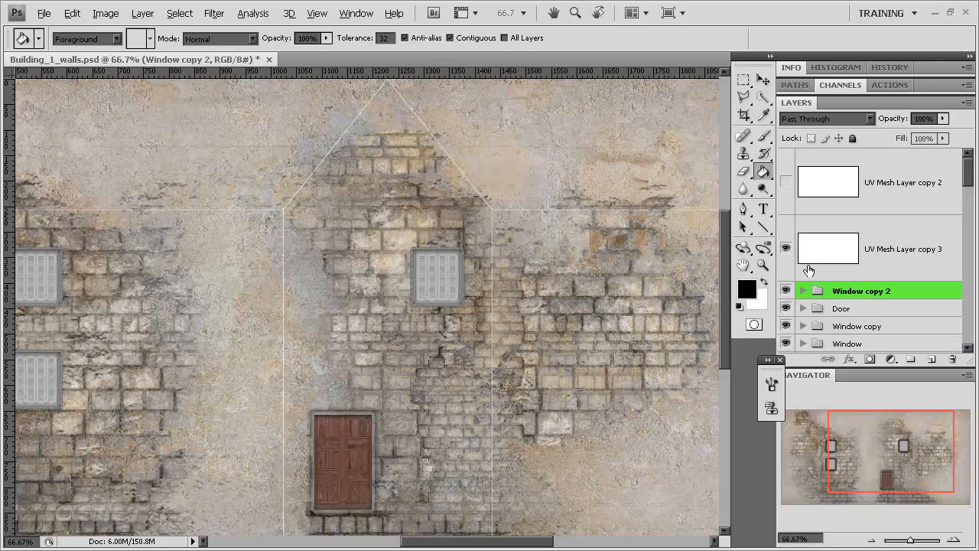
{"action": "left_click", "coordinate": [928, 240]}
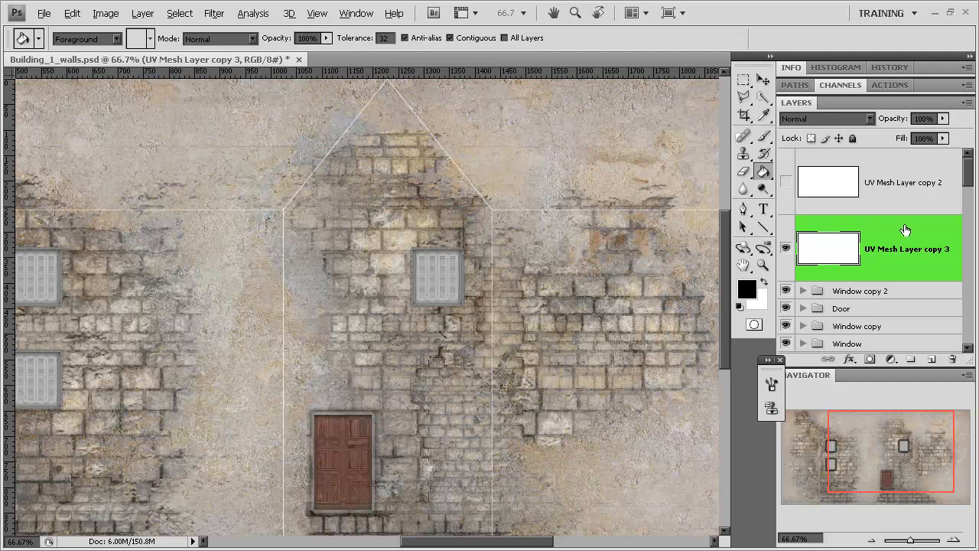
{"action": "left_click", "coordinate": [943, 139]}
{"action": "left_click_drag", "start_coordinate": [939, 152], "coordinate": [831, 151]}
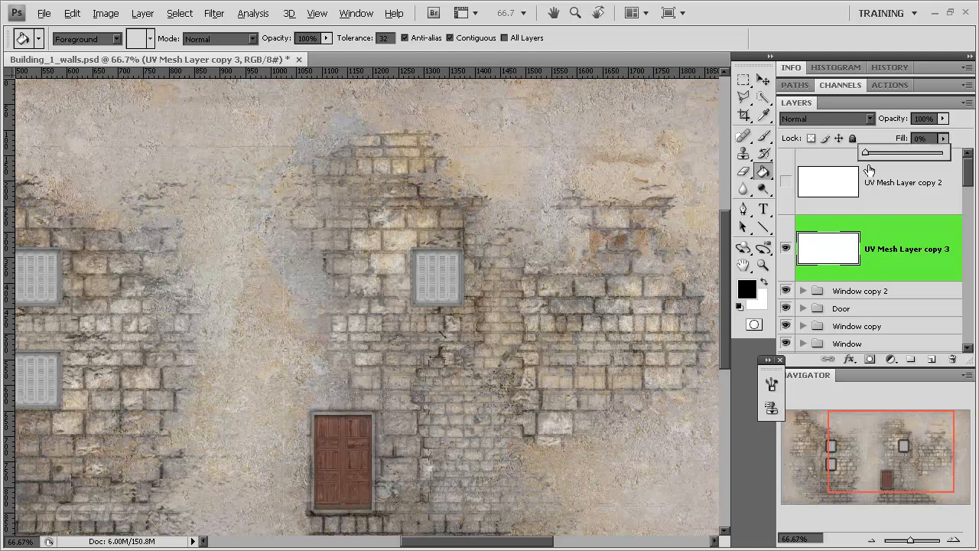
Add a drop shadow to UV Mesh Layer copy 3 with Layer Knocks Out Drop Shadow turned off.
{"action": "left_click", "coordinate": [918, 263]}
{"action": "double_click", "coordinate": [918, 263]}
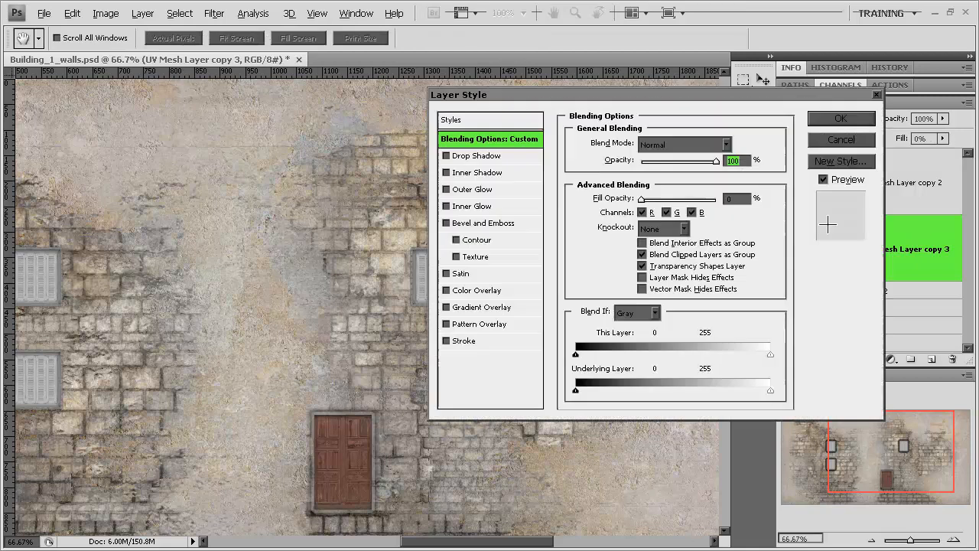
{"action": "left_click", "coordinate": [472, 155]}
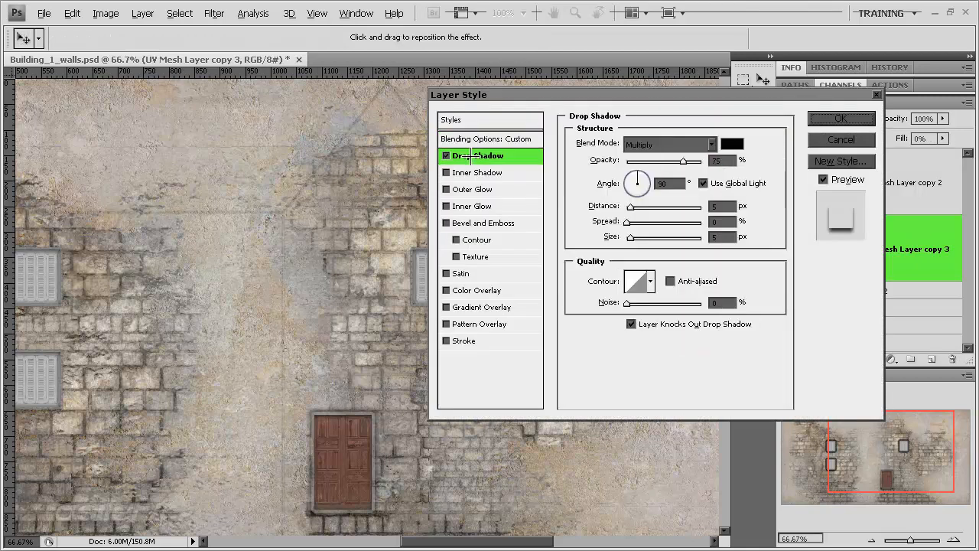
{"action": "left_click", "coordinate": [631, 324]}
{"action": "left_click", "coordinate": [727, 324]}
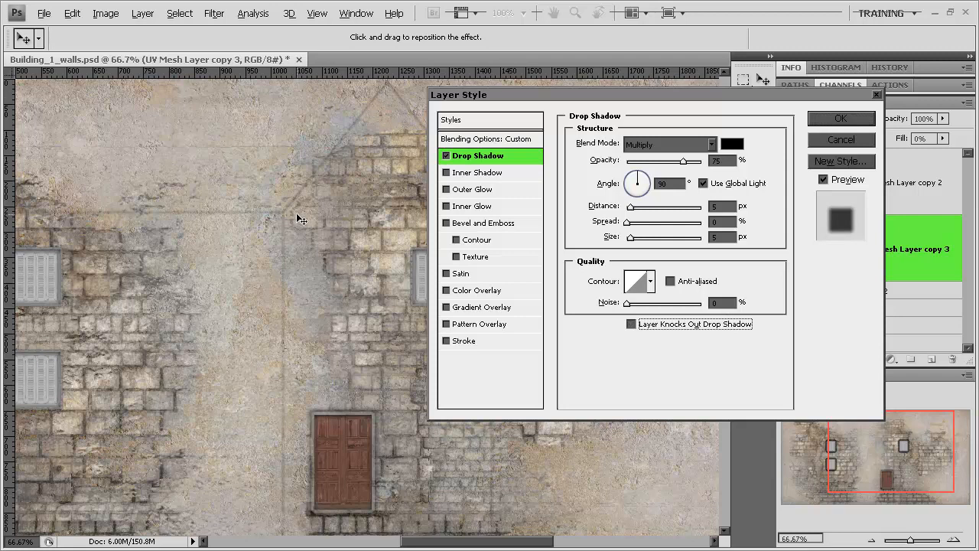
Set the drop shadow's spread to 28% and size to 139 px, and check its effect across the walls.
{"action": "left_click", "coordinate": [639, 238]}
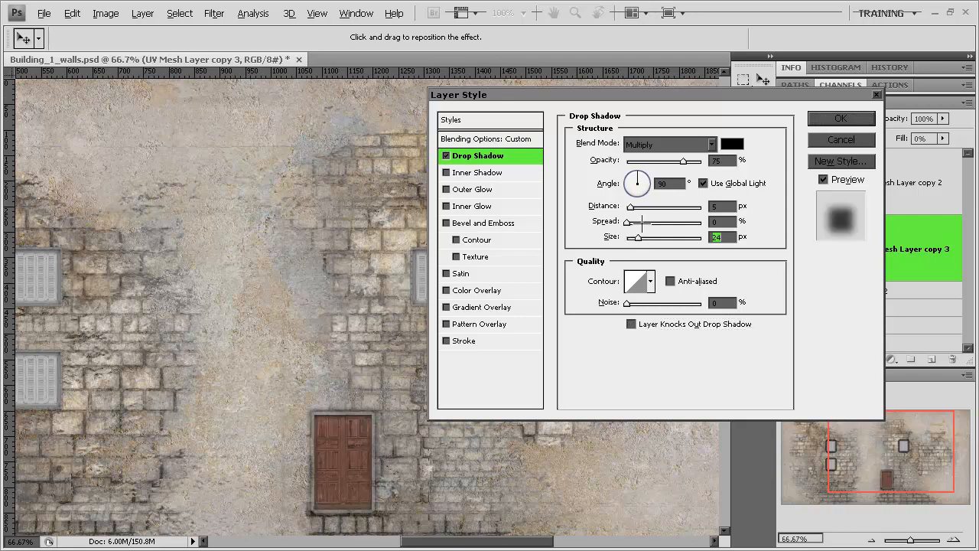
{"action": "mouse_move", "coordinate": [642, 223]}
{"action": "left_mouse_down"}
{"action": "mouse_move", "coordinate": [669, 223]}
{"action": "mouse_move", "coordinate": [647, 223]}
{"action": "left_mouse_up"}
{"action": "left_click", "coordinate": [670, 238]}
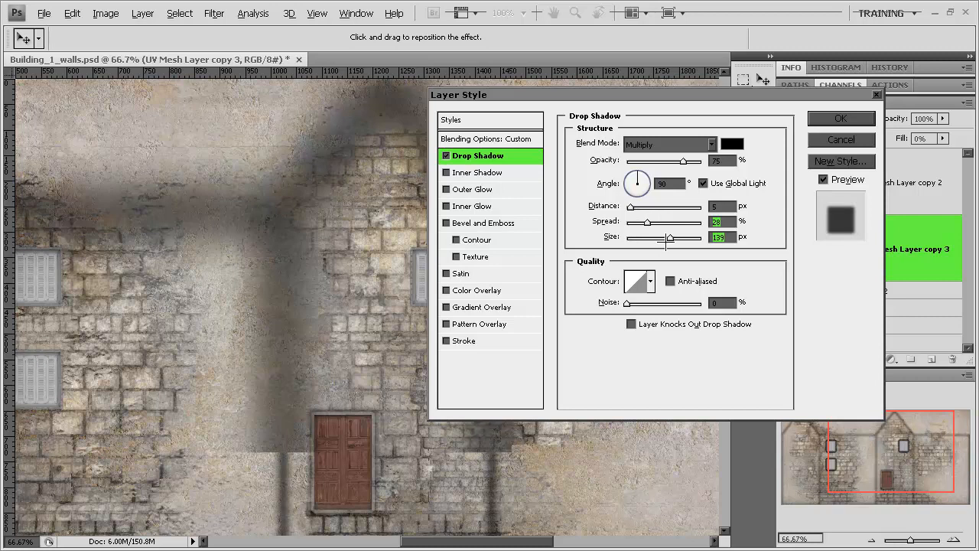
{"action": "left_click_drag", "start_coordinate": [567, 95], "coordinate": [622, 128]}
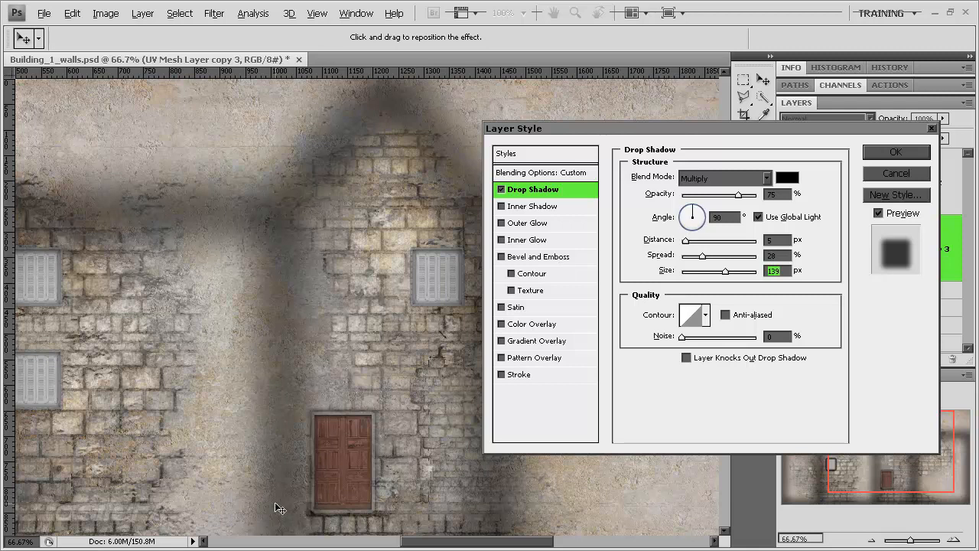
{"action": "left_click_drag", "start_coordinate": [496, 540], "coordinate": [420, 540]}
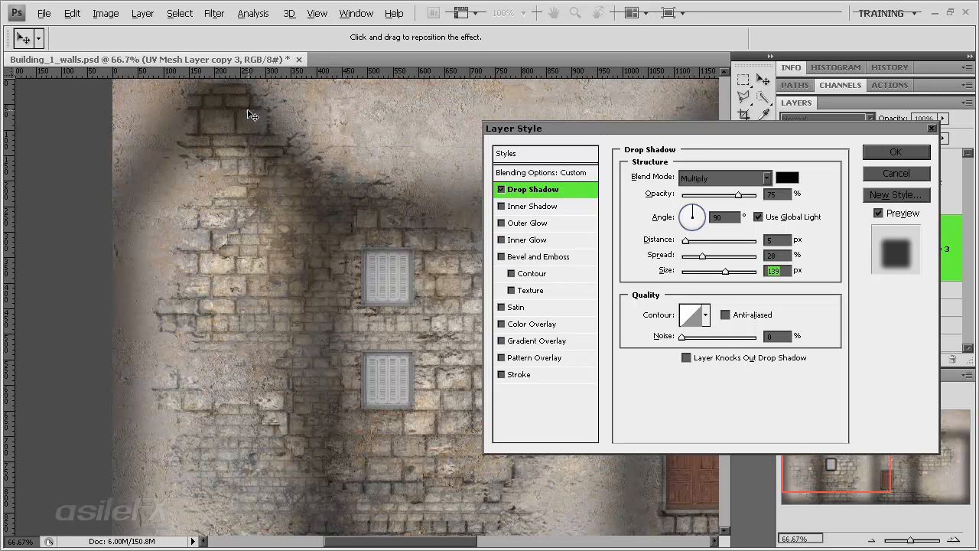
{"action": "scroll", "coordinate": [159, 214], "scroll_direction": "right", "scroll_amount": 8}
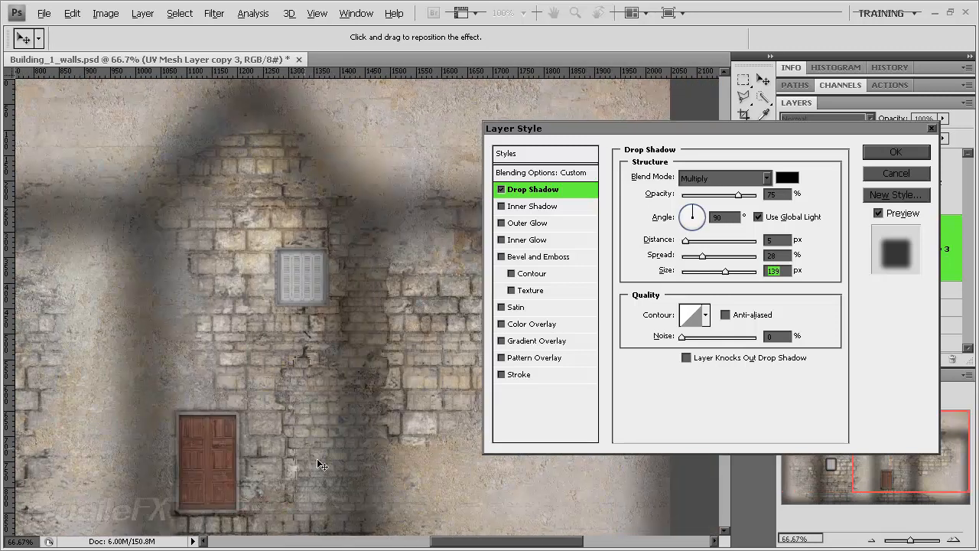
{"action": "left_click_drag", "start_coordinate": [535, 541], "coordinate": [504, 541]}
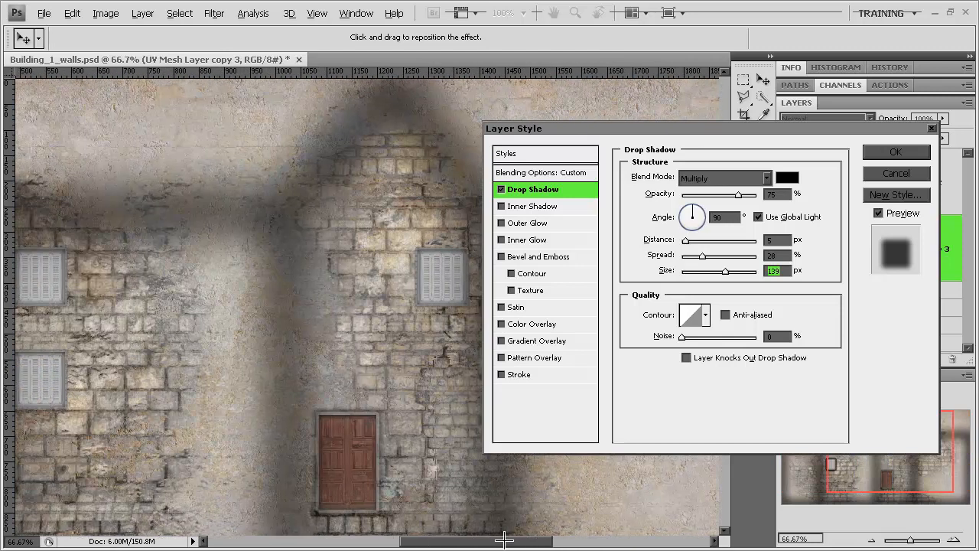
Switch the drop shadow to Color Burn blending, with a size of 81 px and an opacity of 20%.
{"action": "left_click_drag", "start_coordinate": [738, 196], "coordinate": [721, 196]}
{"action": "left_click_drag", "start_coordinate": [505, 543], "coordinate": [450, 527]}
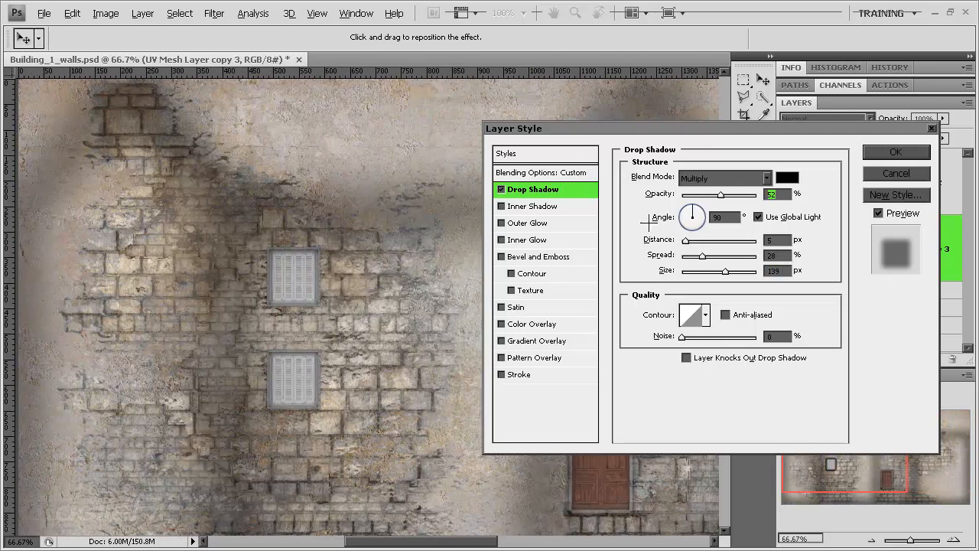
{"action": "left_click", "coordinate": [748, 181]}
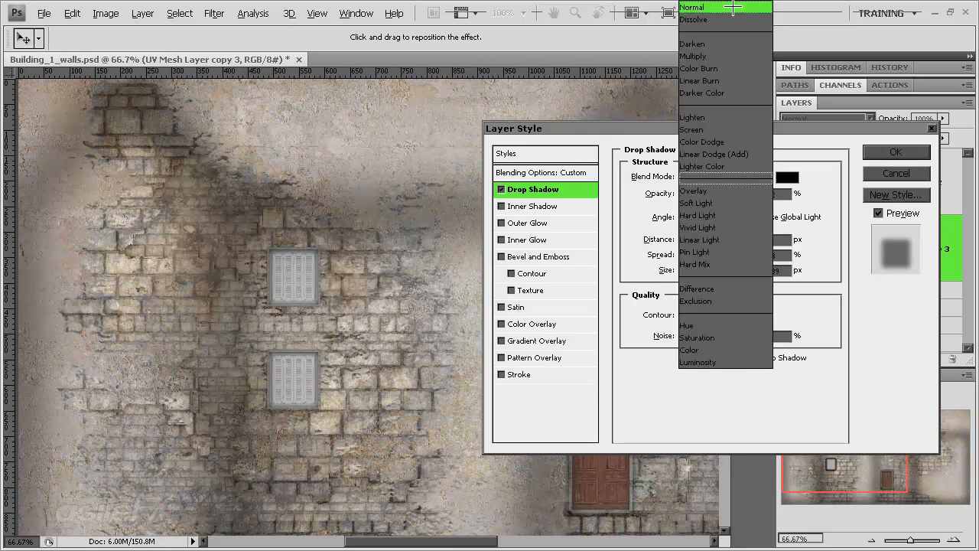
{"action": "left_click", "coordinate": [720, 66]}
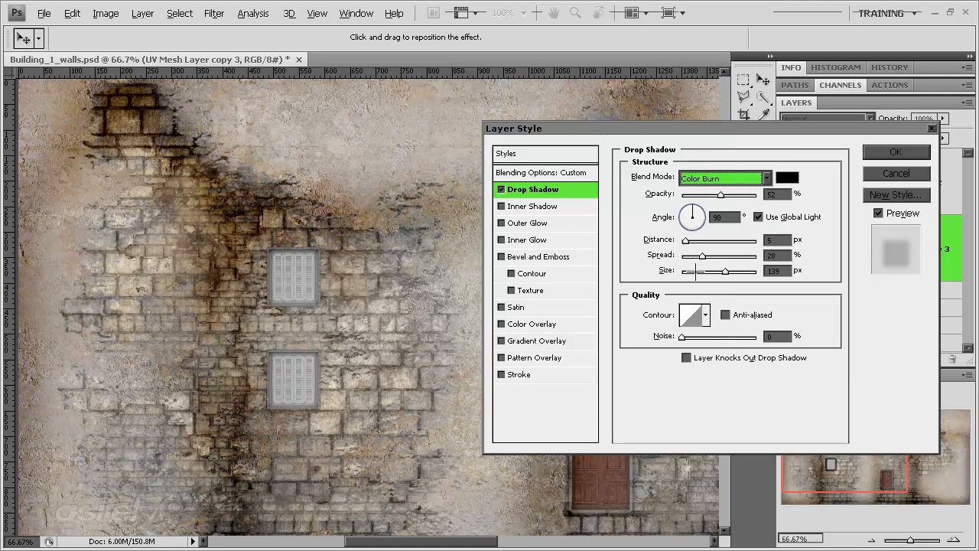
{"action": "left_click", "coordinate": [696, 271]}
{"action": "left_click", "coordinate": [709, 272]}
{"action": "left_click", "coordinate": [692, 196]}
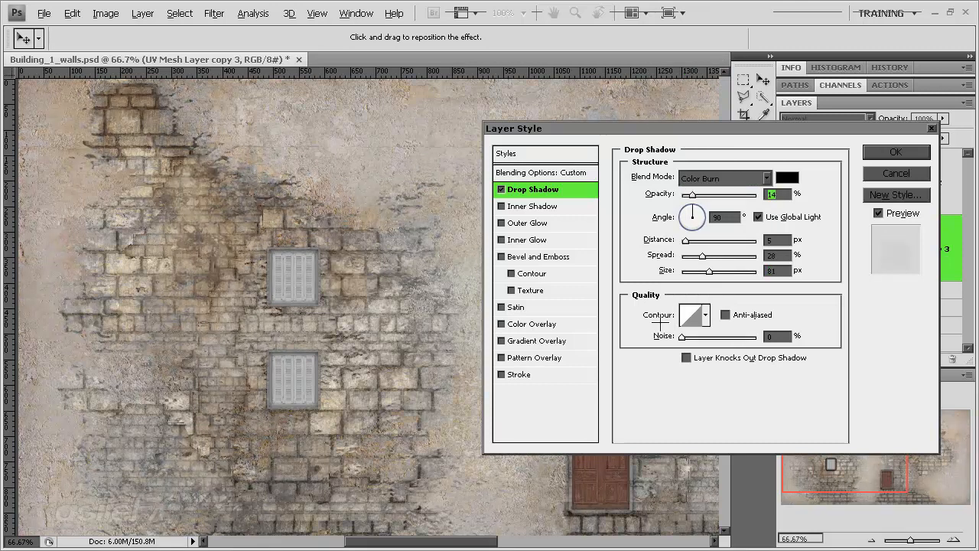
{"action": "left_click_drag", "start_coordinate": [681, 131], "coordinate": [664, 178]}
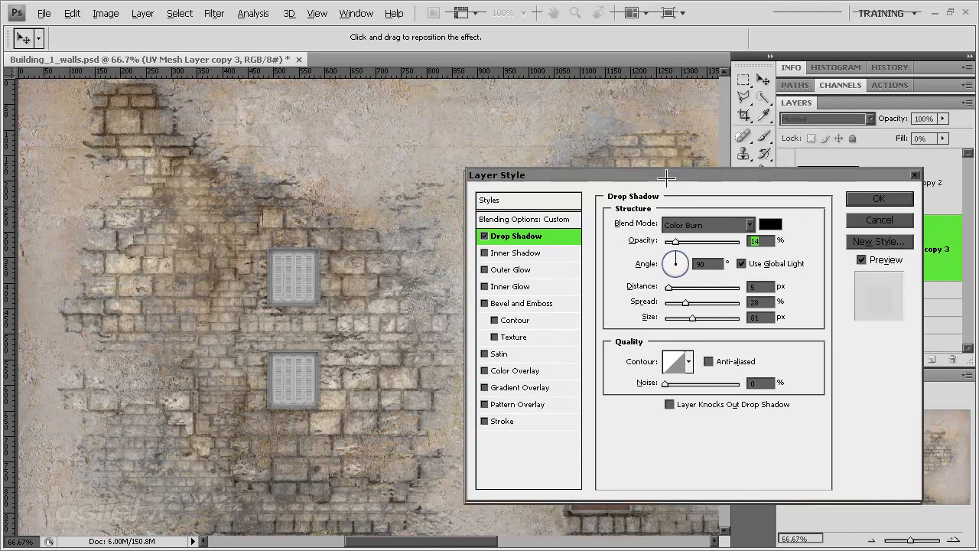
{"action": "left_click_drag", "start_coordinate": [676, 243], "coordinate": [679, 242]}
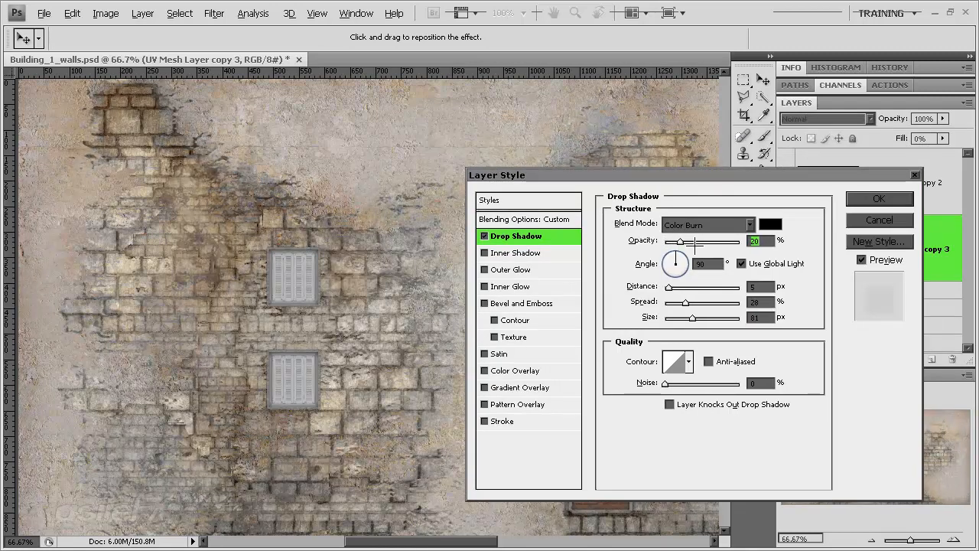
Set the drop shadow to Exclusion blending with a white color and 29% opacity, and apply the layer style.
{"action": "left_click", "coordinate": [695, 225]}
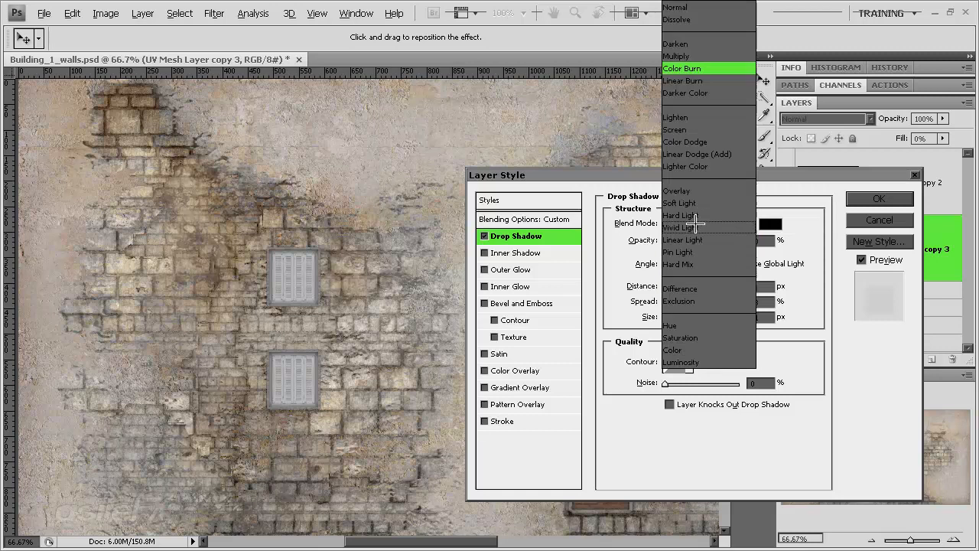
{"action": "left_click", "coordinate": [702, 300]}
{"action": "left_click", "coordinate": [723, 242]}
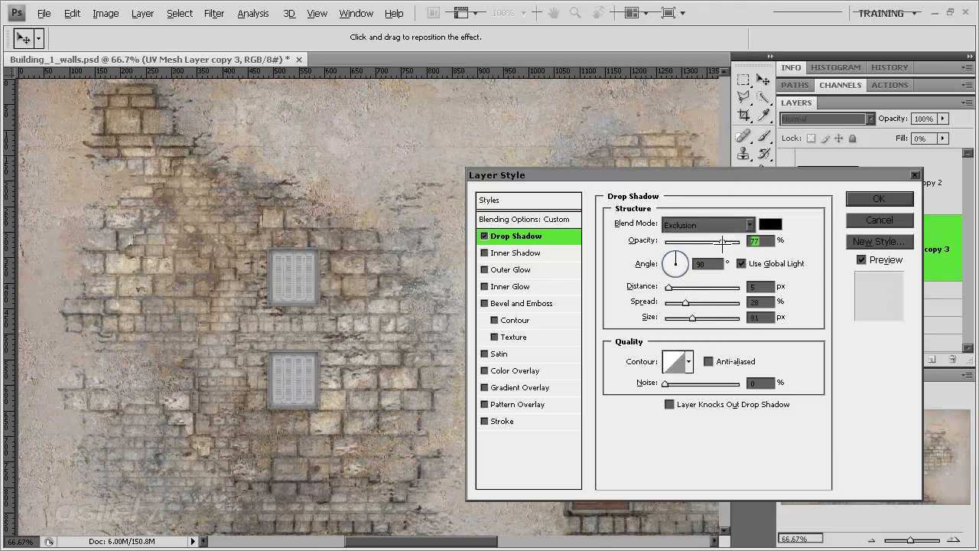
{"action": "left_click", "coordinate": [771, 223]}
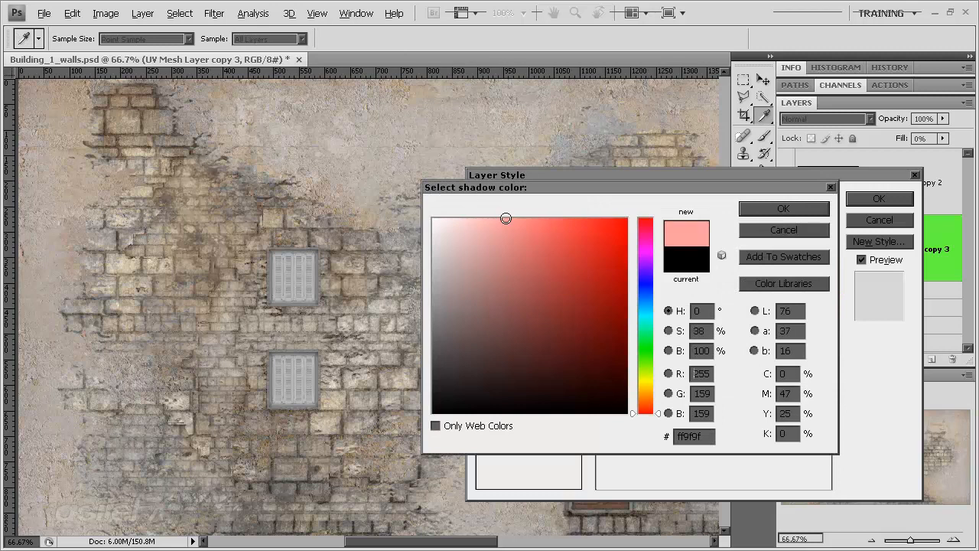
{"action": "left_click_drag", "start_coordinate": [508, 218], "coordinate": [434, 219]}
{"action": "left_click", "coordinate": [796, 211]}
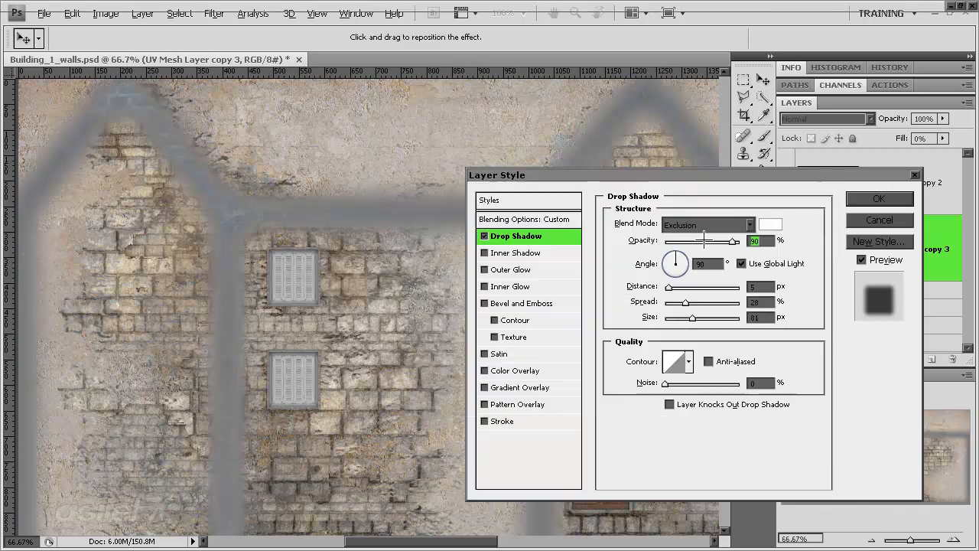
{"action": "left_click_drag", "start_coordinate": [723, 241], "coordinate": [689, 242]}
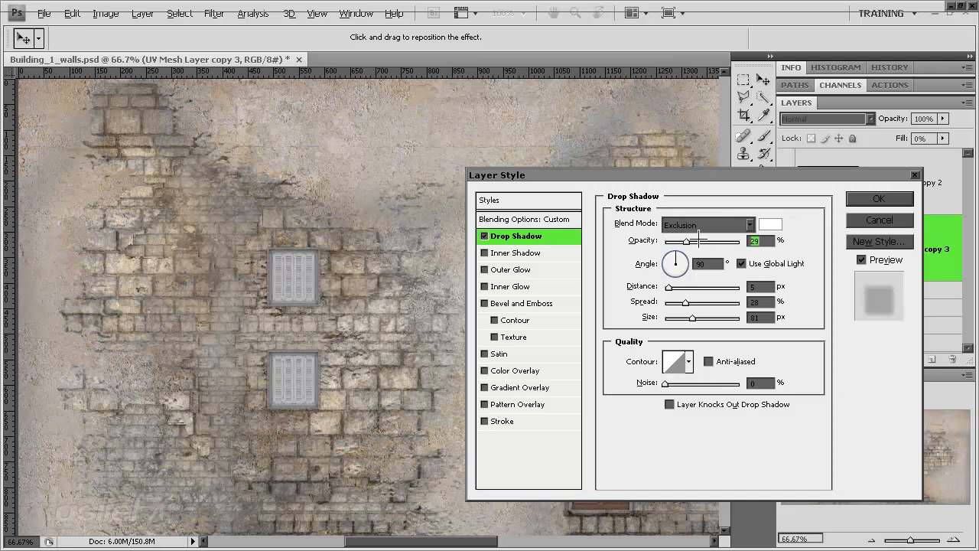
{"action": "left_click", "coordinate": [880, 199]}
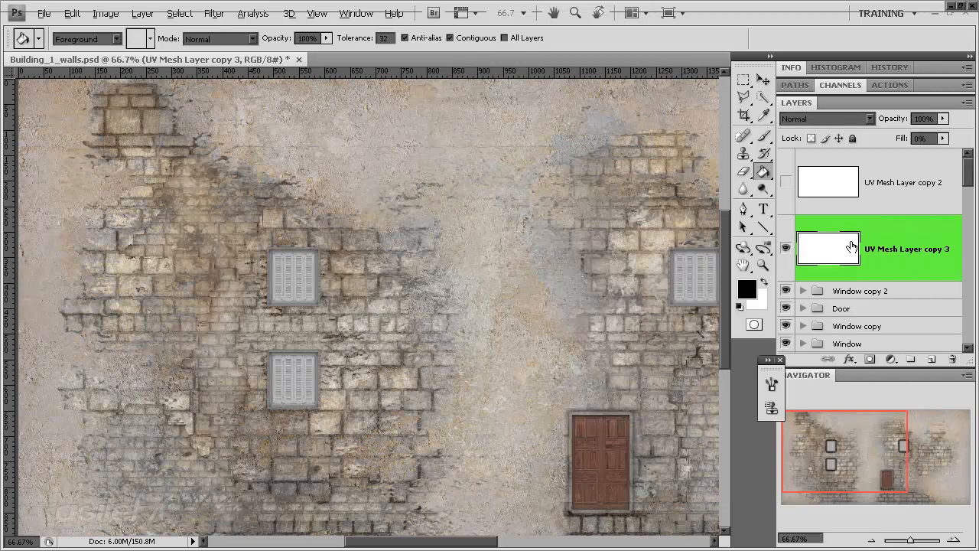
Examine the walls at 50% zoom, temporarily hiding the upper orange texture layer and the blue peeling-paint layer to compare their effect.
{"action": "left_click_drag", "start_coordinate": [829, 468], "coordinate": [872, 459]}
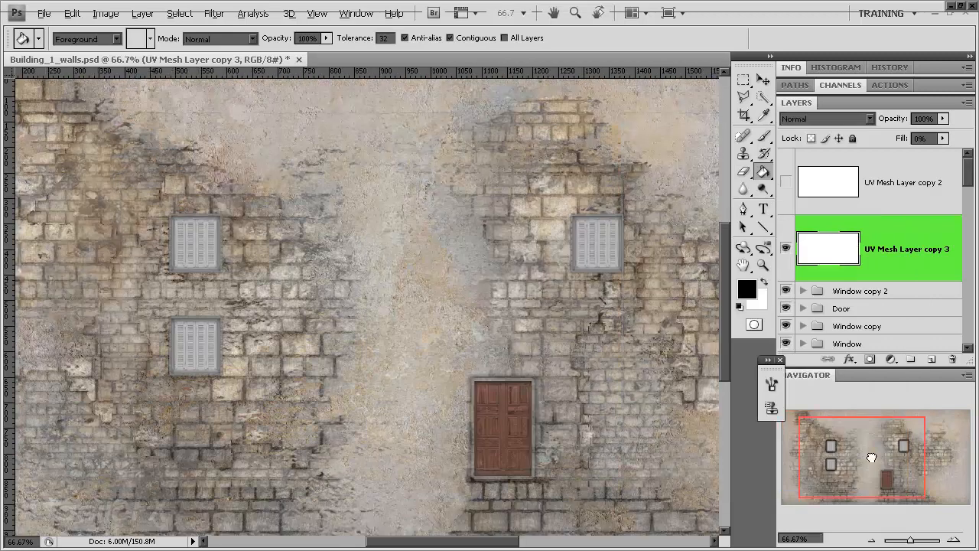
{"action": "left_click", "coordinate": [871, 540]}
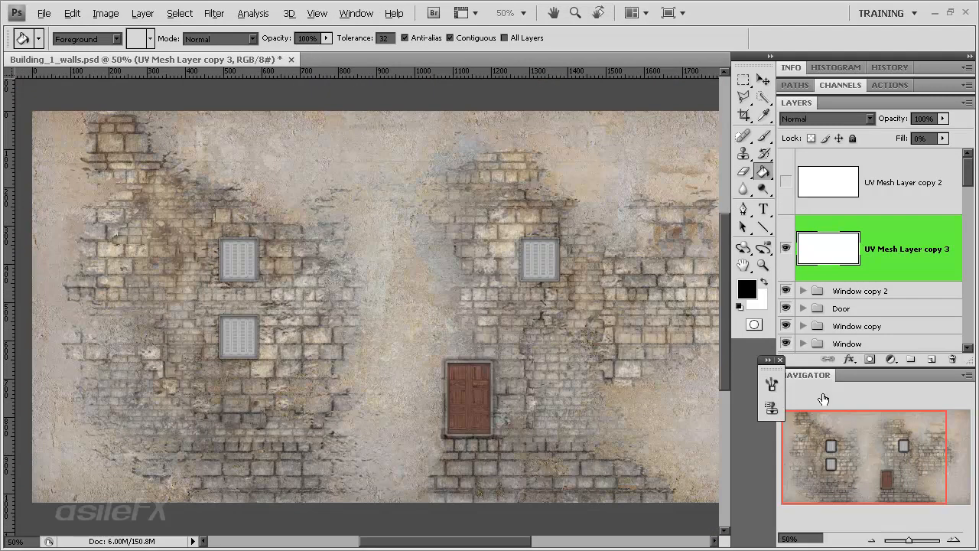
{"action": "left_click_drag", "start_coordinate": [848, 421], "coordinate": [857, 433]}
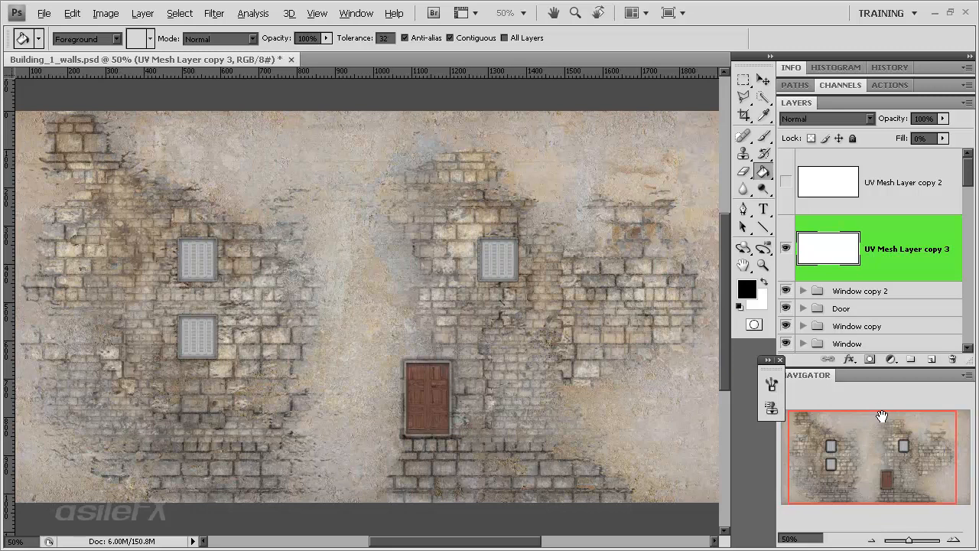
{"action": "scroll", "coordinate": [853, 293], "scroll_direction": "down", "scroll_amount": 5}
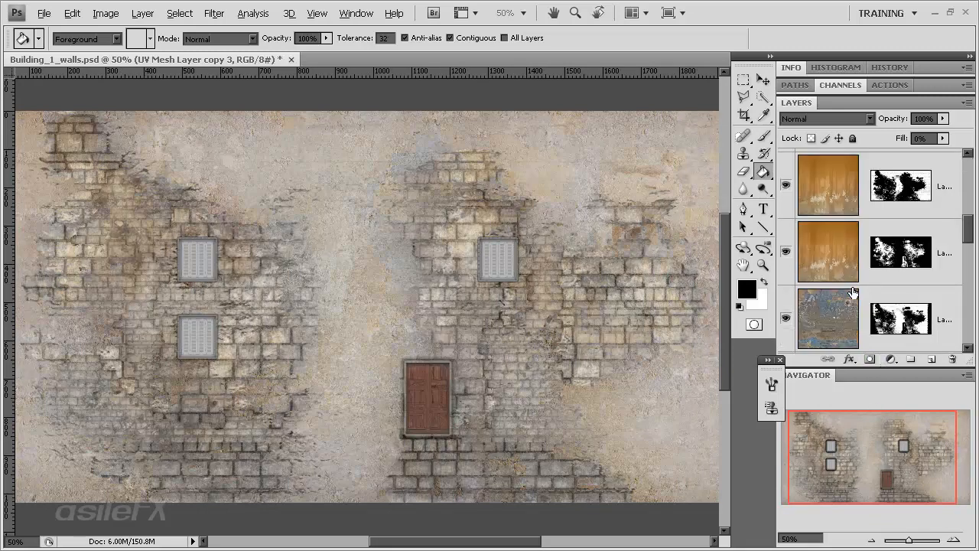
{"action": "left_click", "coordinate": [786, 185]}
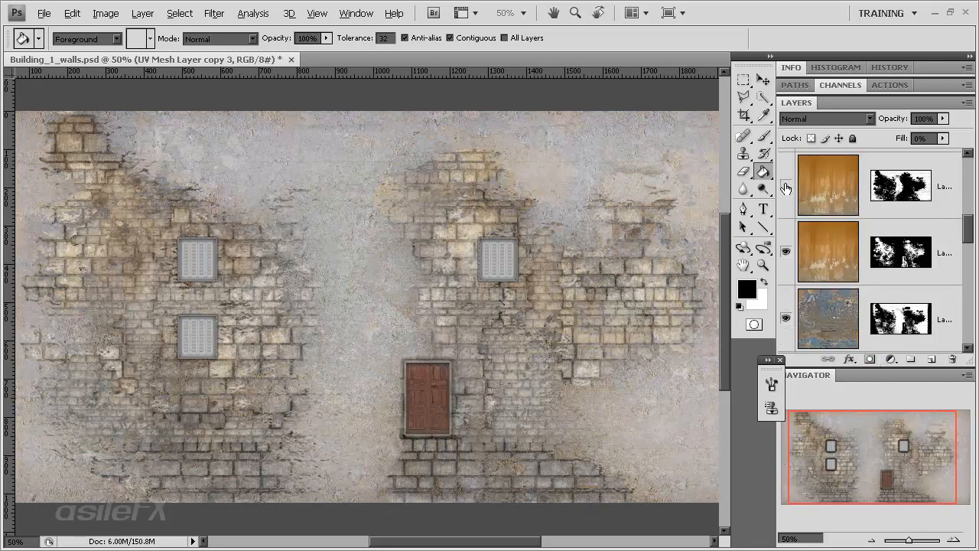
{"action": "left_click", "coordinate": [786, 186]}
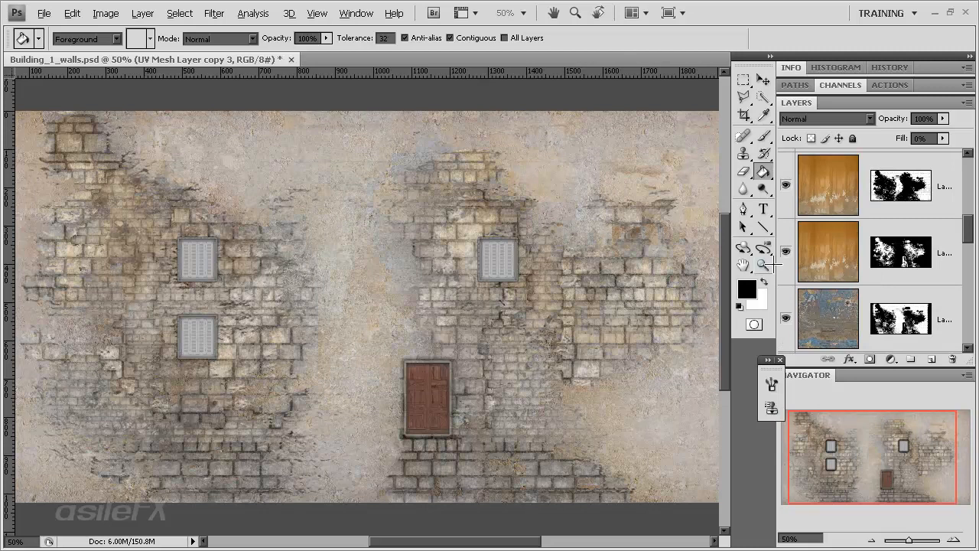
{"action": "left_click", "coordinate": [786, 317]}
{"action": "left_click", "coordinate": [786, 317]}
{"action": "mouse_move", "coordinate": [843, 447]}
{"action": "left_mouse_down"}
{"action": "mouse_move", "coordinate": [854, 453]}
{"action": "mouse_move", "coordinate": [842, 446]}
{"action": "left_mouse_up"}
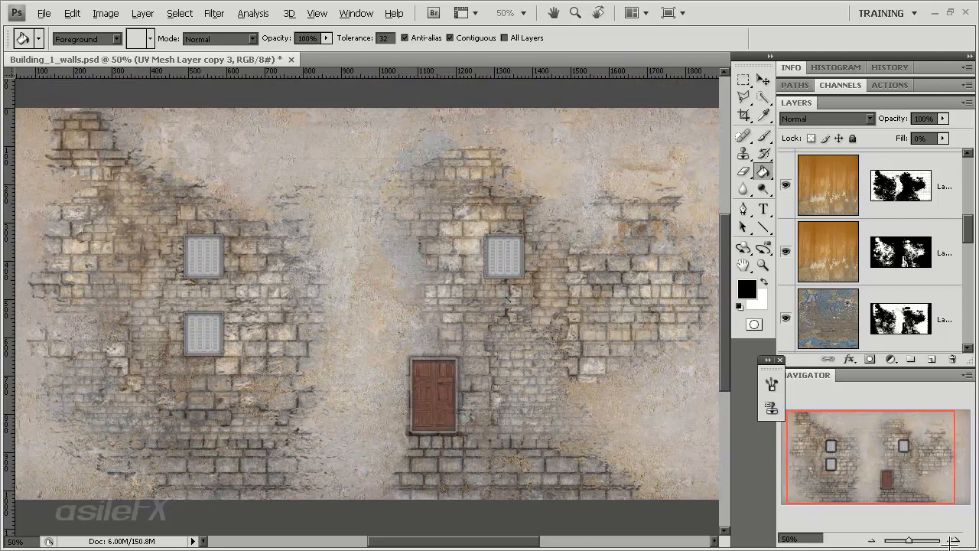
View the upper window above the door at 200% and open the layer style of the Window group's Color layer.
{"action": "left_click", "coordinate": [953, 540]}
{"action": "left_click", "coordinate": [954, 541]}
{"action": "left_click", "coordinate": [954, 540]}
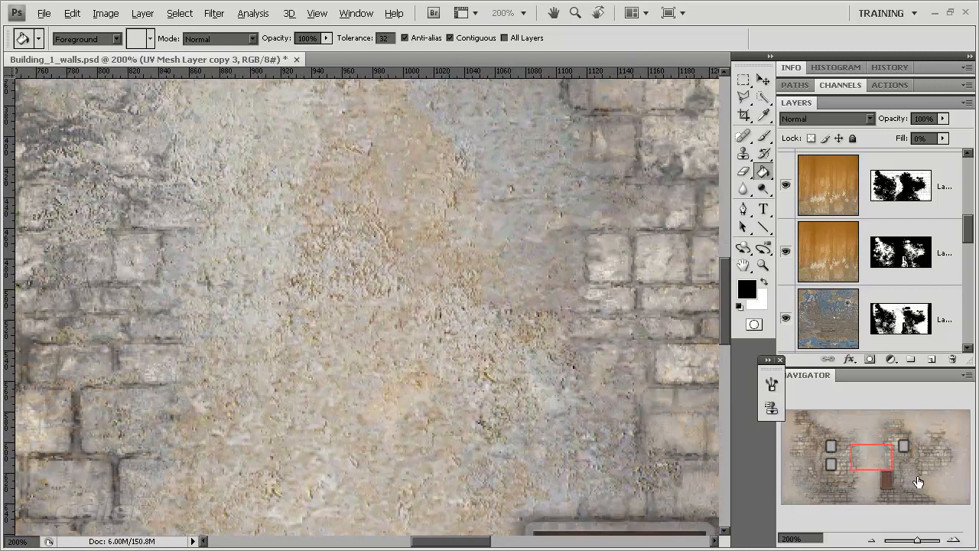
{"action": "left_click_drag", "start_coordinate": [872, 458], "coordinate": [893, 449]}
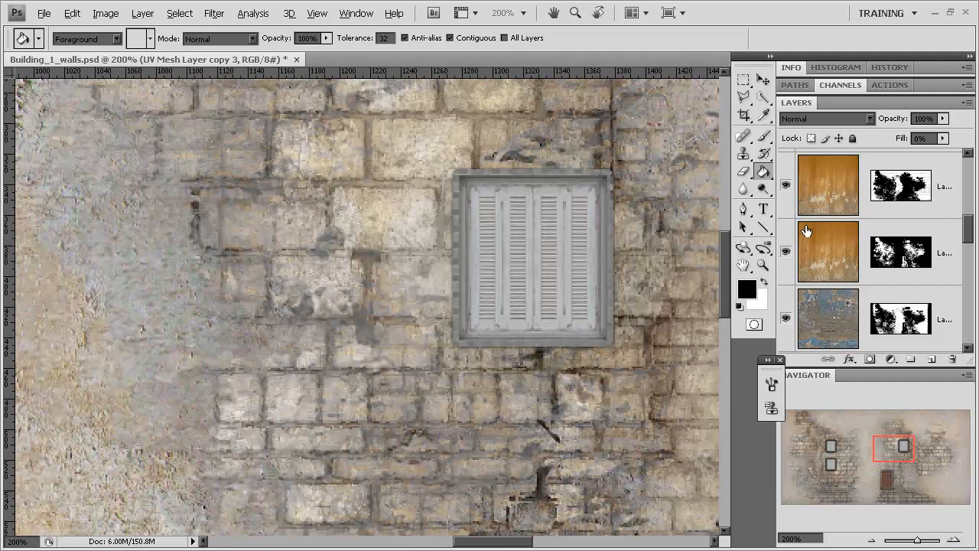
{"action": "scroll", "coordinate": [807, 232], "scroll_direction": "up", "scroll_amount": 4}
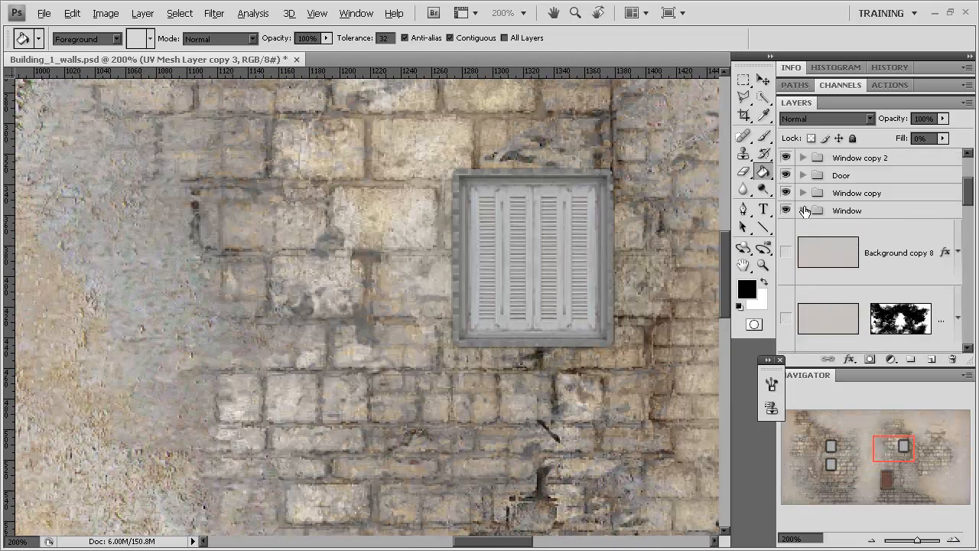
{"action": "left_click", "coordinate": [804, 210]}
{"action": "double_click", "coordinate": [815, 235]}
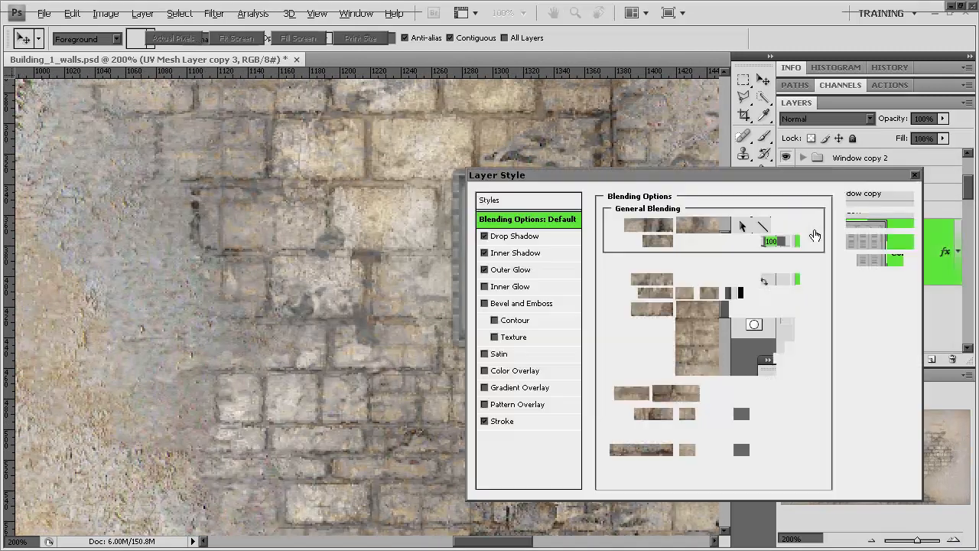
Try a 1 px stroke with 63% opacity and 21% pattern scale on the window's Color layer, and view its Outer Glow settings.
{"action": "left_click_drag", "start_coordinate": [560, 184], "coordinate": [670, 199]}
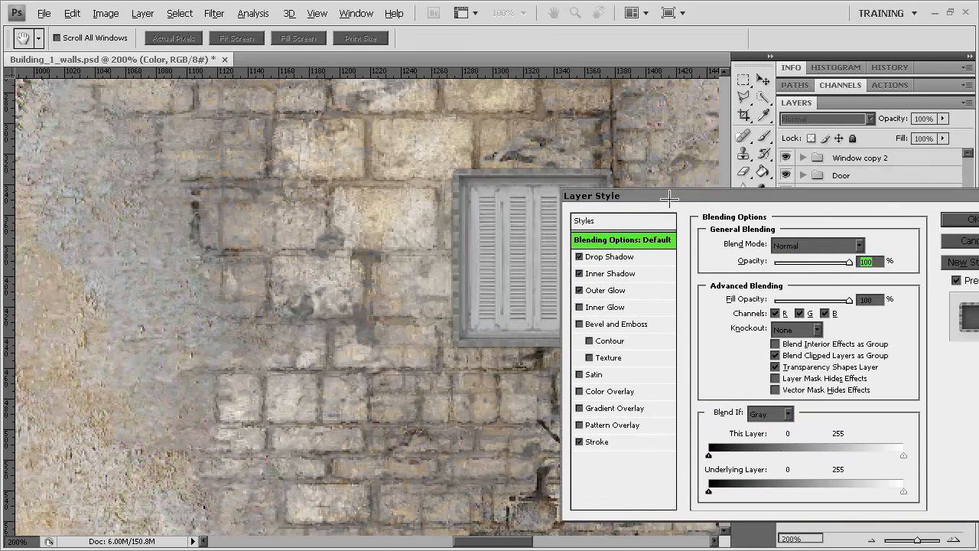
{"action": "left_click", "coordinate": [600, 441]}
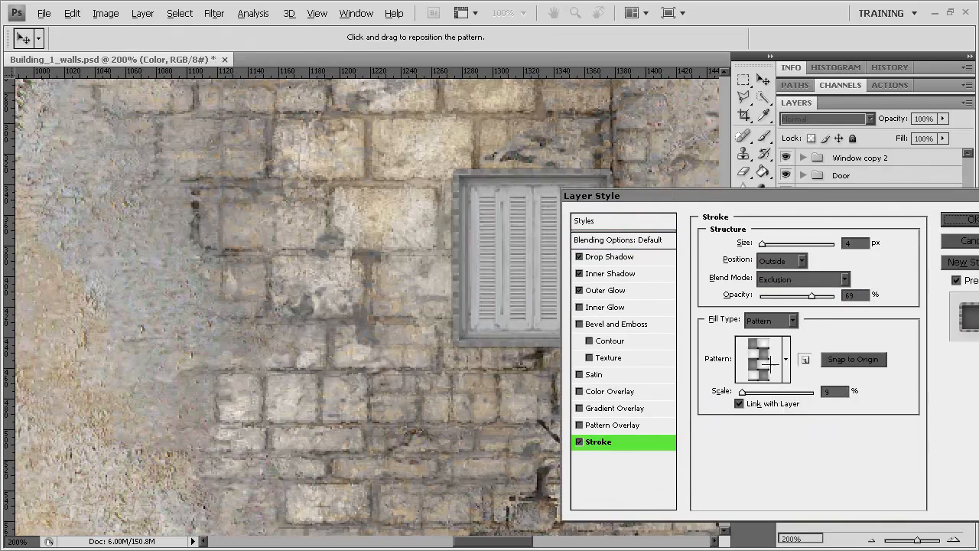
{"action": "left_click_drag", "start_coordinate": [757, 392], "coordinate": [744, 392]}
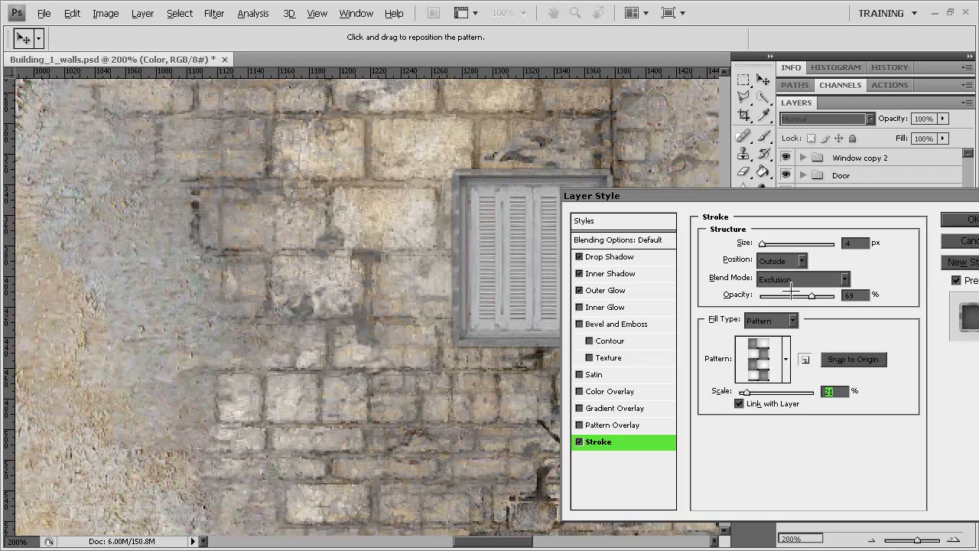
{"action": "mouse_move", "coordinate": [811, 295]}
{"action": "left_mouse_down"}
{"action": "mouse_move", "coordinate": [765, 295]}
{"action": "mouse_move", "coordinate": [844, 300]}
{"action": "mouse_move", "coordinate": [754, 295]}
{"action": "mouse_move", "coordinate": [807, 296]}
{"action": "left_mouse_up"}
{"action": "mouse_move", "coordinate": [762, 243]}
{"action": "left_mouse_down"}
{"action": "mouse_move", "coordinate": [771, 244]}
{"action": "mouse_move", "coordinate": [760, 243]}
{"action": "left_mouse_up"}
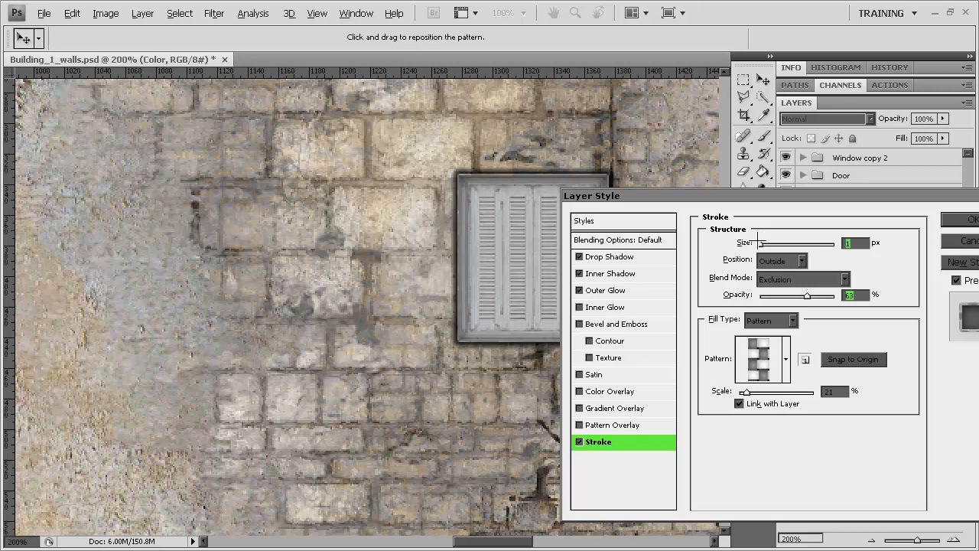
{"action": "left_click", "coordinate": [615, 290]}
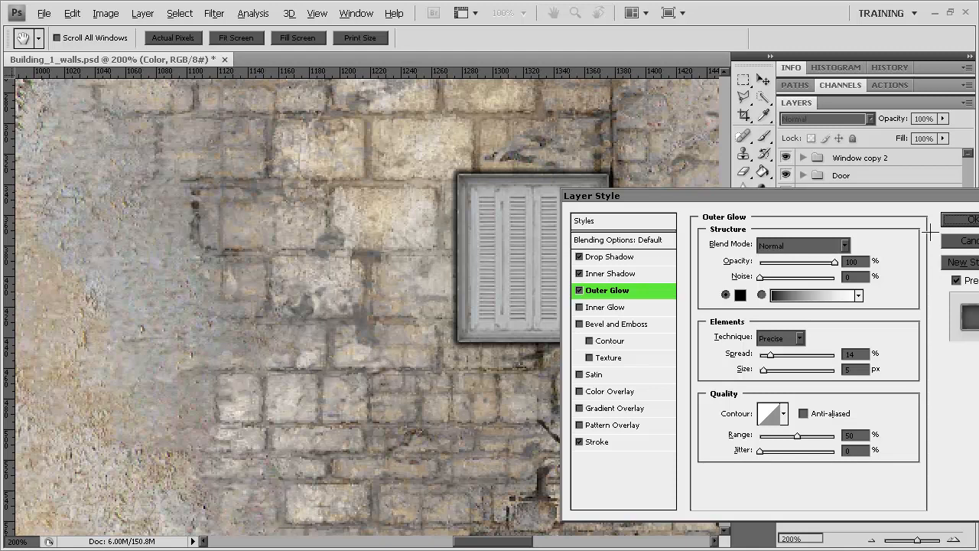
{"action": "left_click", "coordinate": [956, 219]}
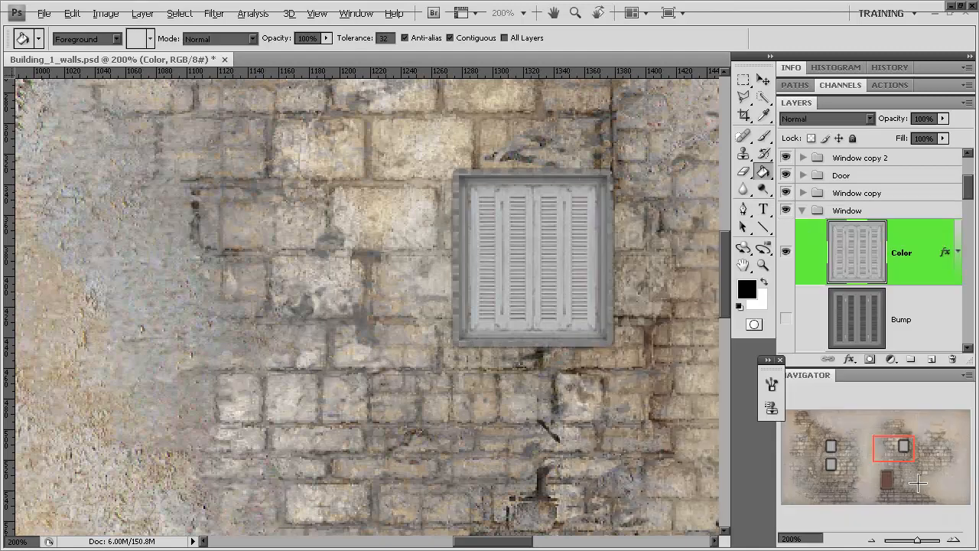
Examine the windows and door across the walls at 100%, 66.7% and 50% zoom, and collapse the Window group.
{"action": "left_click", "coordinate": [872, 540]}
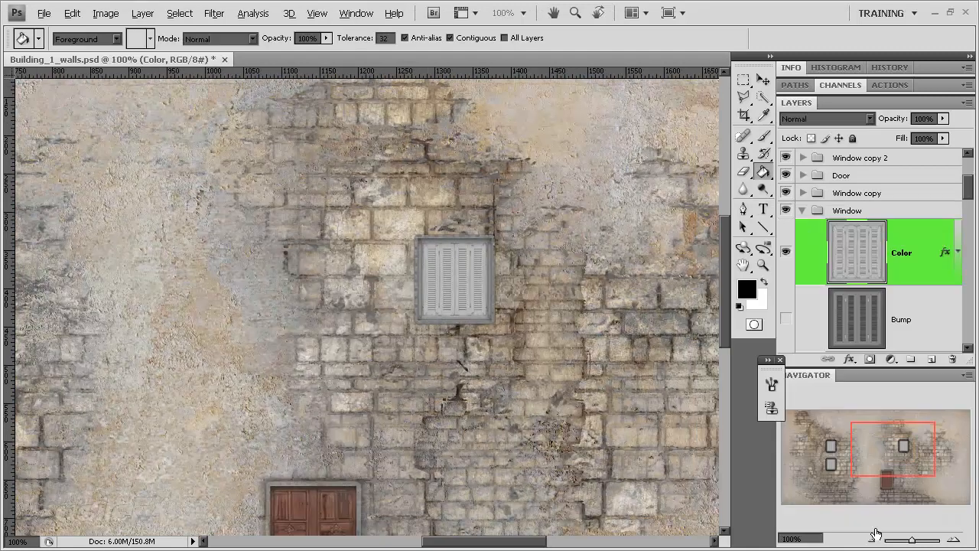
{"action": "left_click_drag", "start_coordinate": [883, 427], "coordinate": [839, 430]}
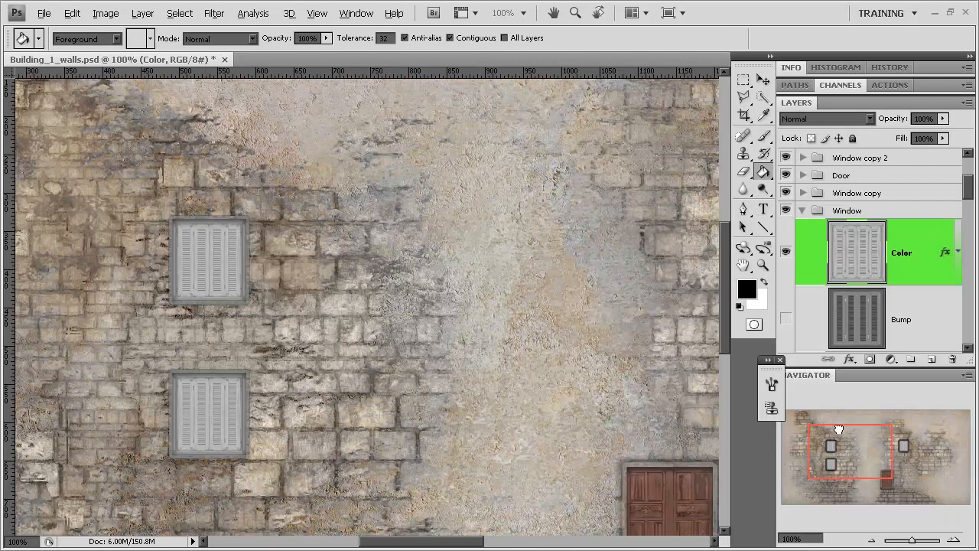
{"action": "left_click_drag", "start_coordinate": [892, 446], "coordinate": [899, 454]}
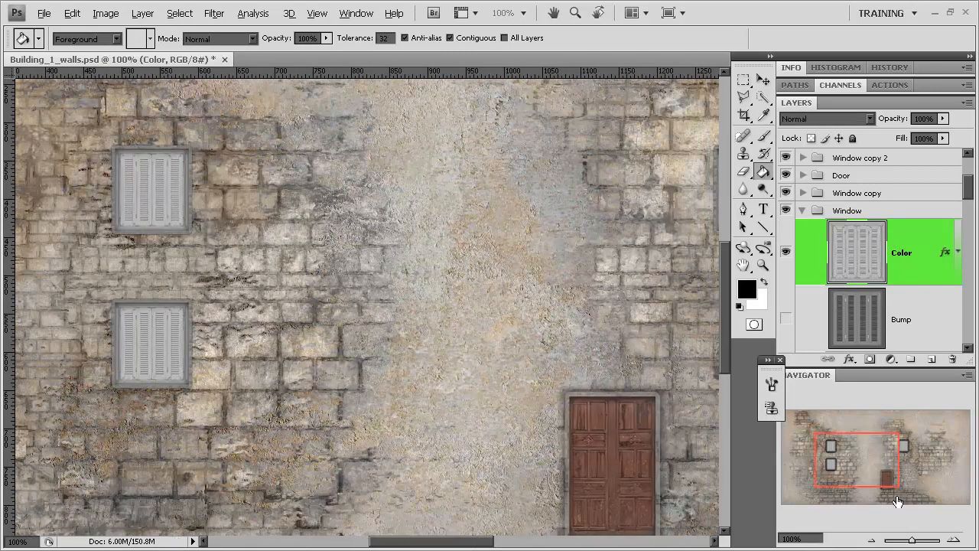
{"action": "left_click", "coordinate": [872, 540]}
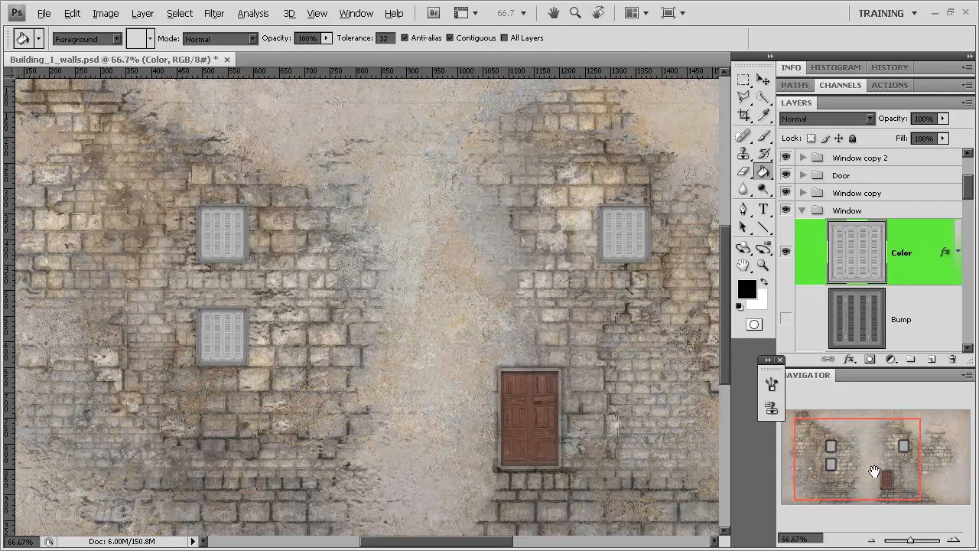
{"action": "left_click", "coordinate": [869, 467]}
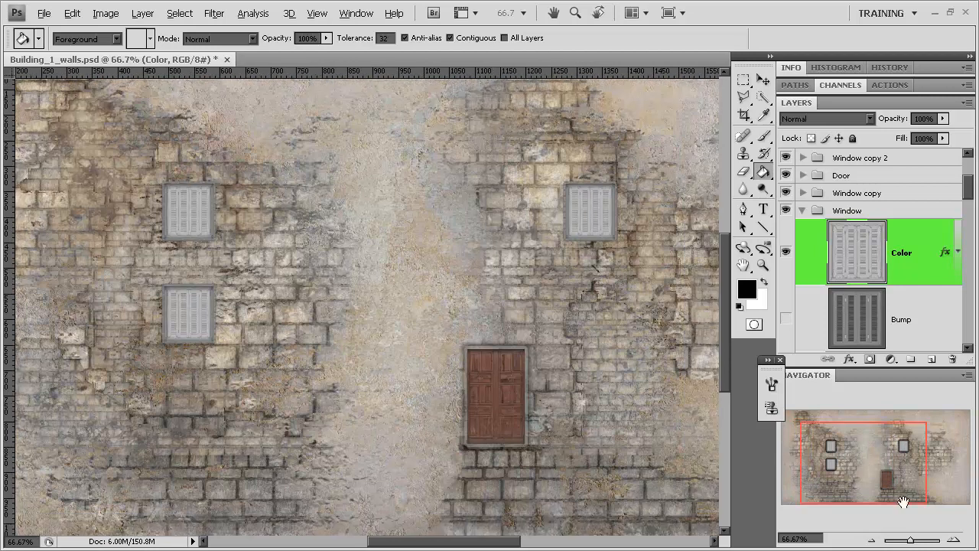
{"action": "left_click", "coordinate": [872, 540]}
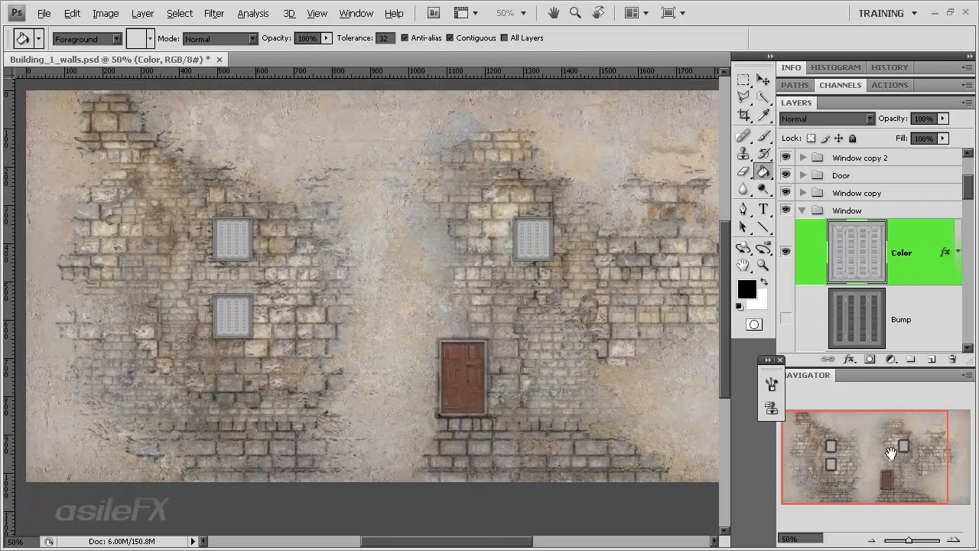
{"action": "left_click", "coordinate": [805, 211]}
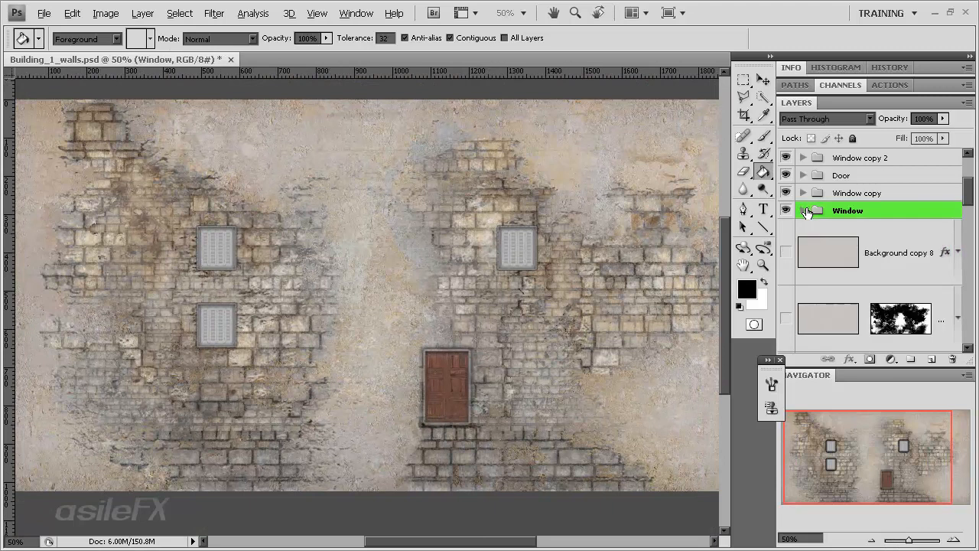
Create a new document from the current state of the walls file and flatten the duplicate image.
{"action": "left_click", "coordinate": [900, 67]}
{"action": "left_click", "coordinate": [906, 209]}
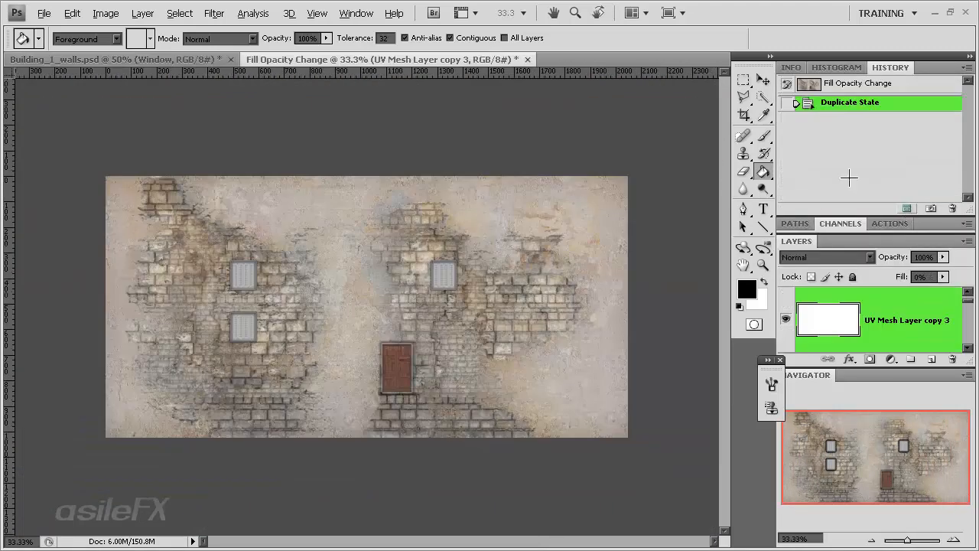
{"action": "left_click", "coordinate": [106, 13]}
{"action": "mouse_move", "coordinate": [142, 13]}
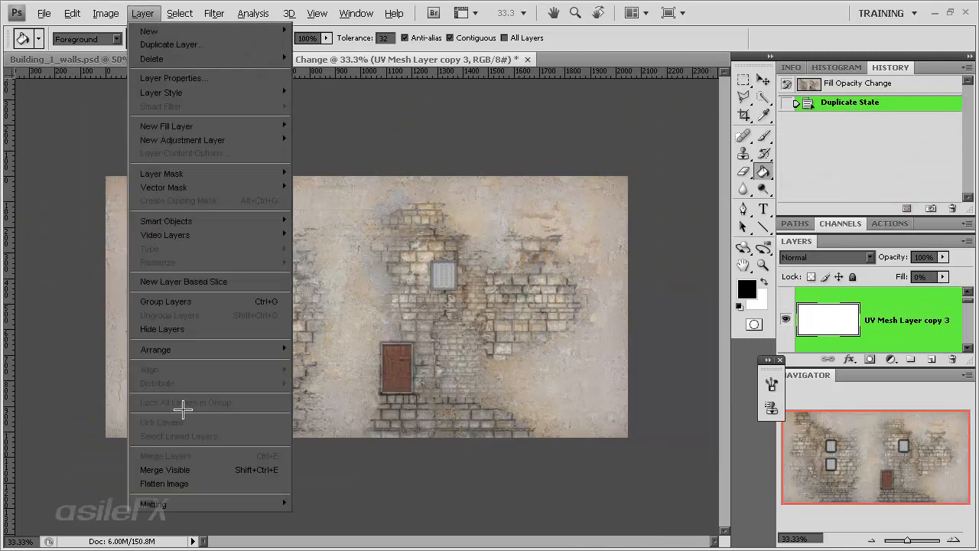
{"action": "left_click", "coordinate": [187, 484]}
{"action": "left_click", "coordinate": [435, 218]}
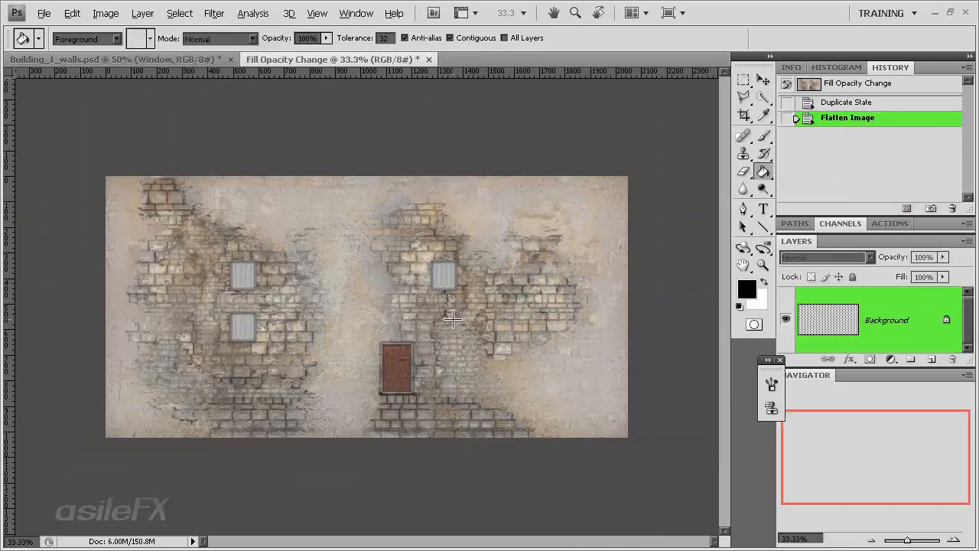
Open the Building_1_walls_Material TIFF image from the tex folder.
{"action": "left_click", "coordinate": [43, 13]}
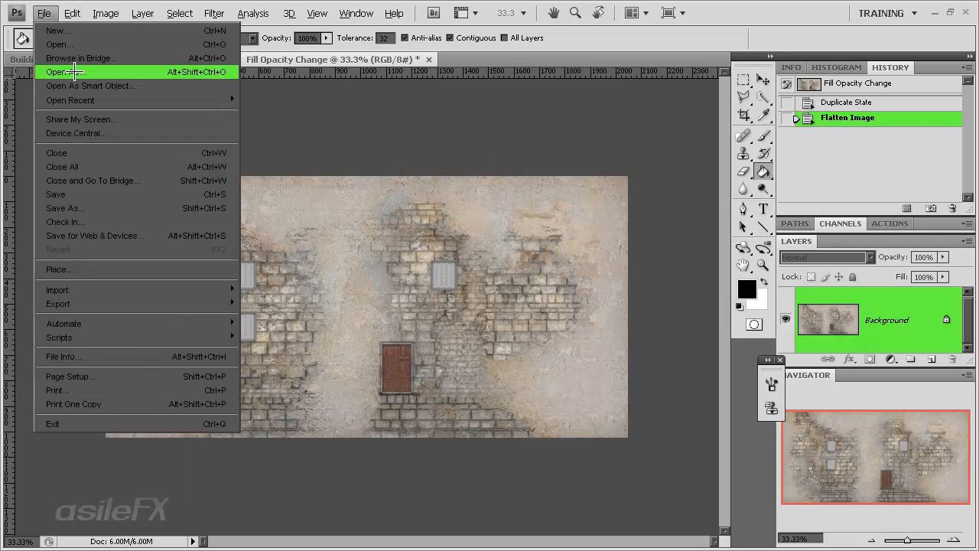
{"action": "mouse_move", "coordinate": [106, 99]}
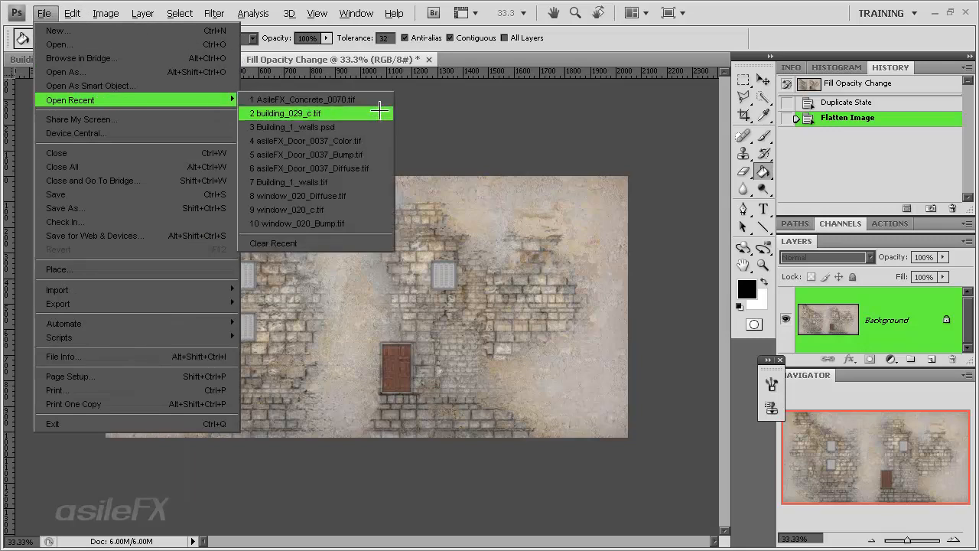
{"action": "left_click", "coordinate": [61, 44]}
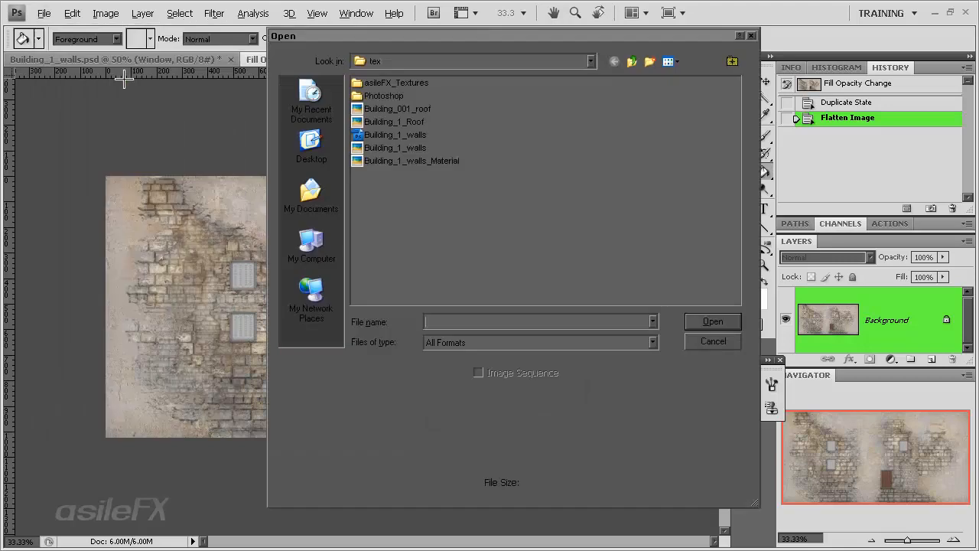
{"action": "left_click", "coordinate": [431, 160]}
{"action": "left_click", "coordinate": [710, 321]}
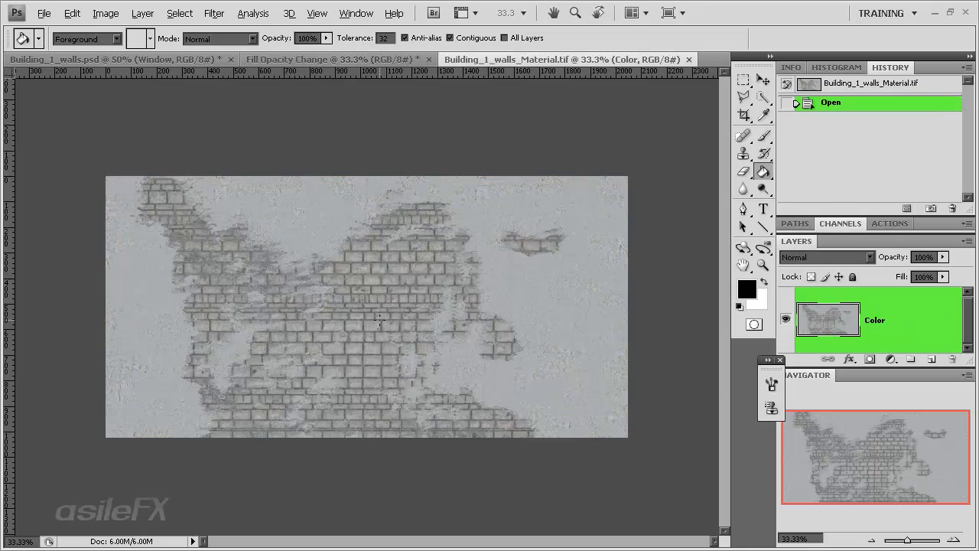
Copy the entire flattened wall image and paste it as a new layer into Building_1_walls_Material.tif.
{"action": "left_click", "coordinate": [377, 58]}
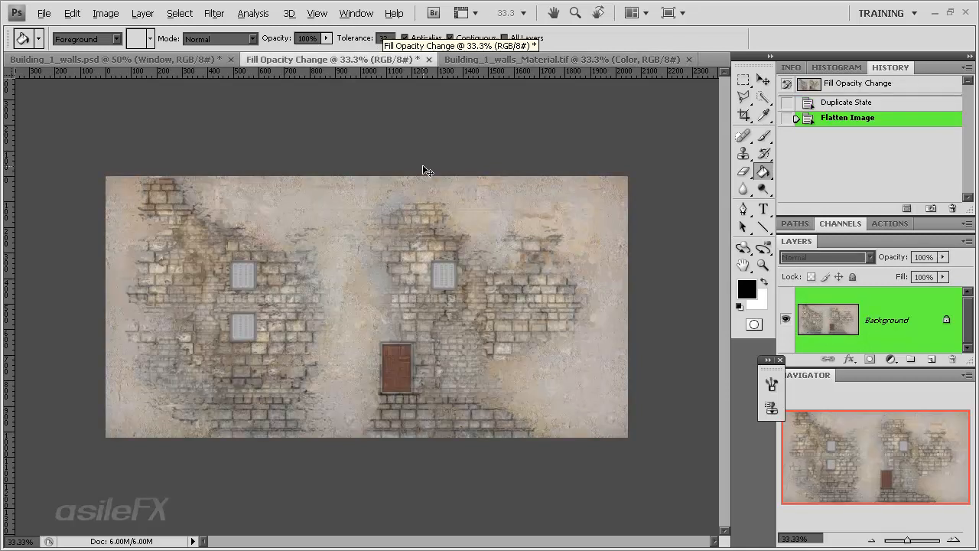
{"action": "key", "text": "ctrl+a"}
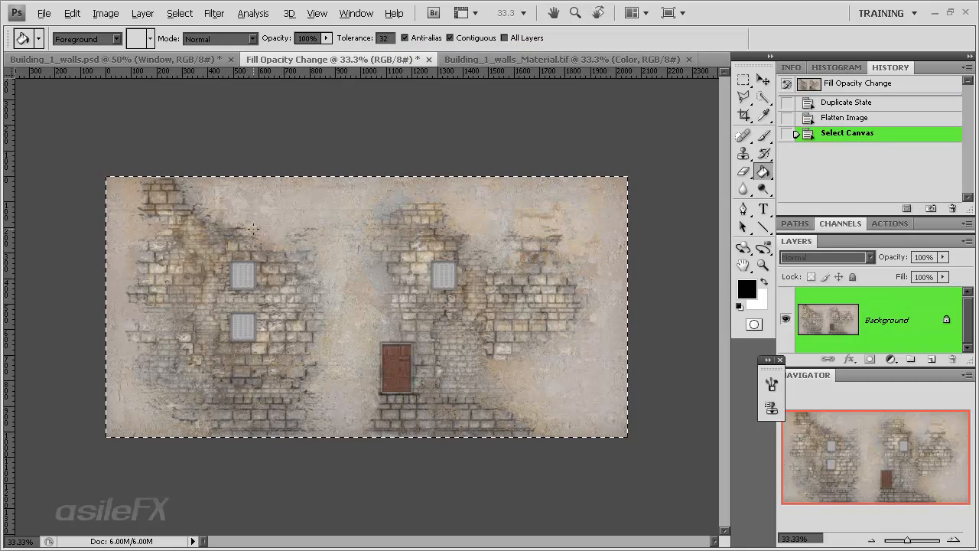
{"action": "left_click", "coordinate": [485, 60]}
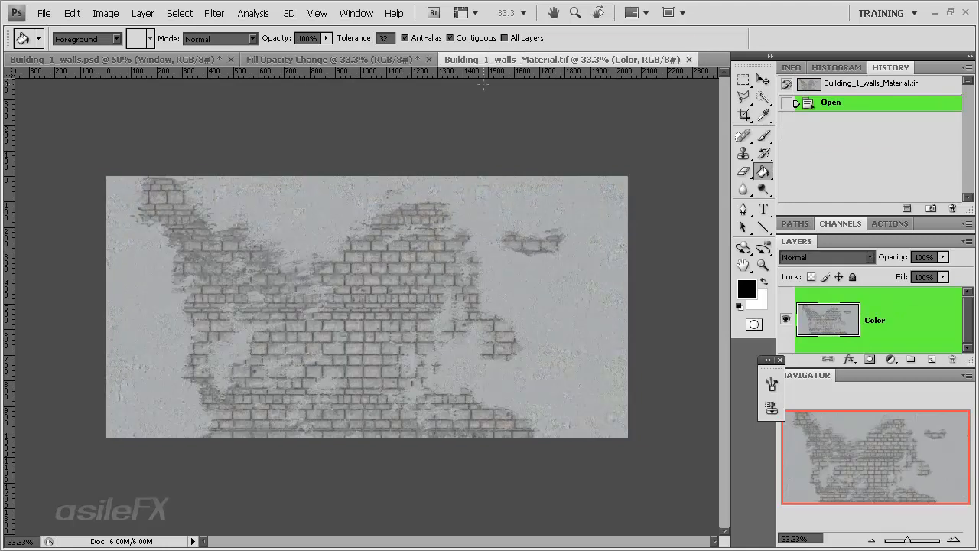
{"action": "key", "text": "ctrl+v"}
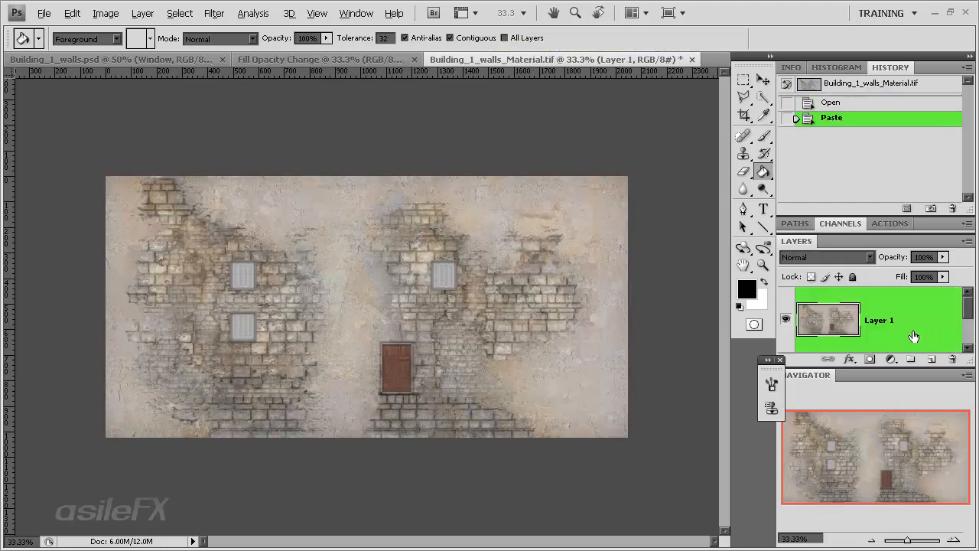
Try merging the pasted layer down into Color, and merging the two layers selected together, undoing each merge.
{"action": "key", "text": "ctrl+e"}
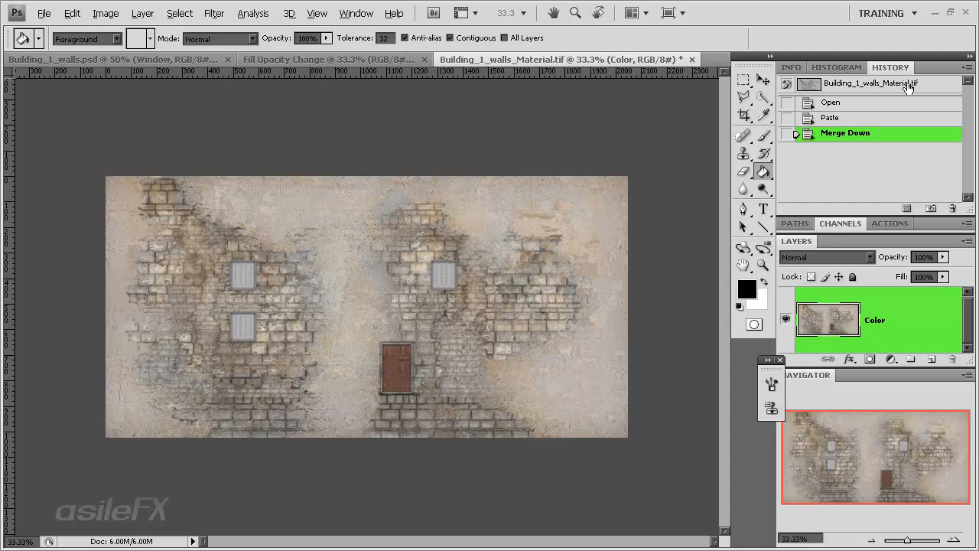
{"action": "double_click", "coordinate": [924, 63]}
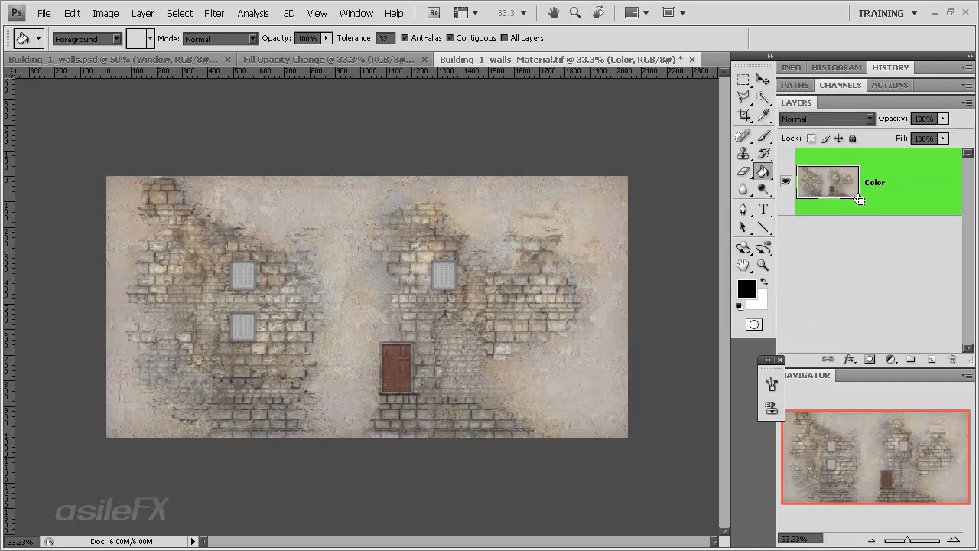
{"action": "key", "text": "ctrl+z"}
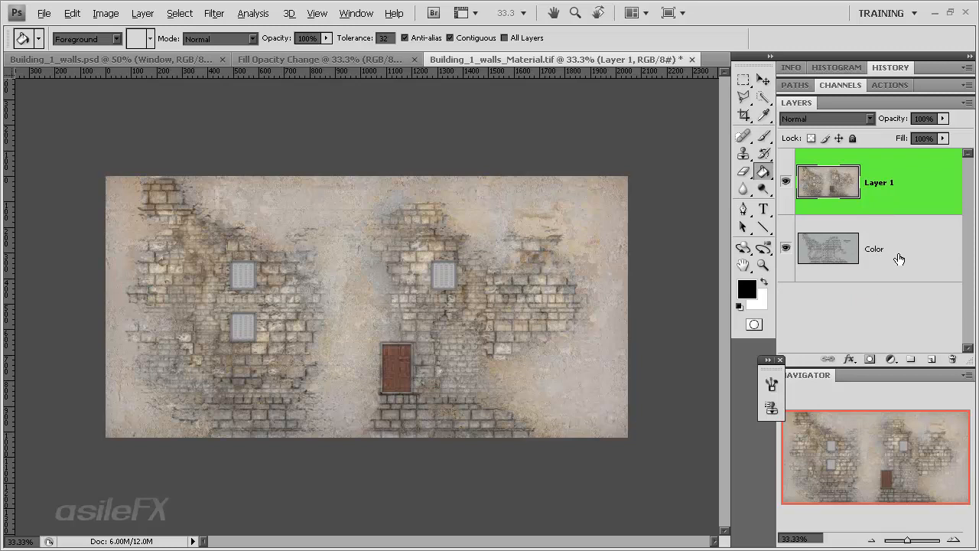
{"action": "left_click", "coordinate": [897, 257], "text": "shift"}
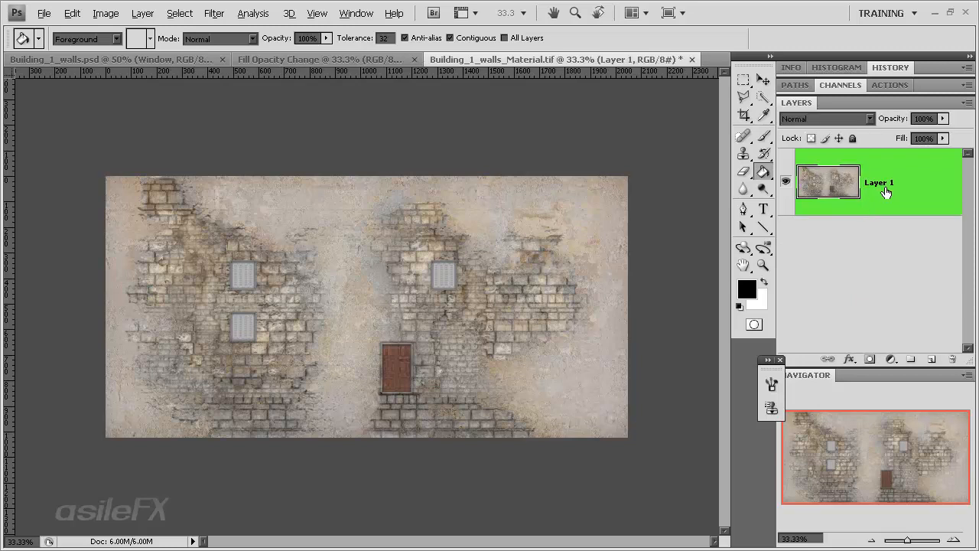
{"action": "key", "text": "ctrl+z"}
{"action": "left_click", "coordinate": [921, 177]}
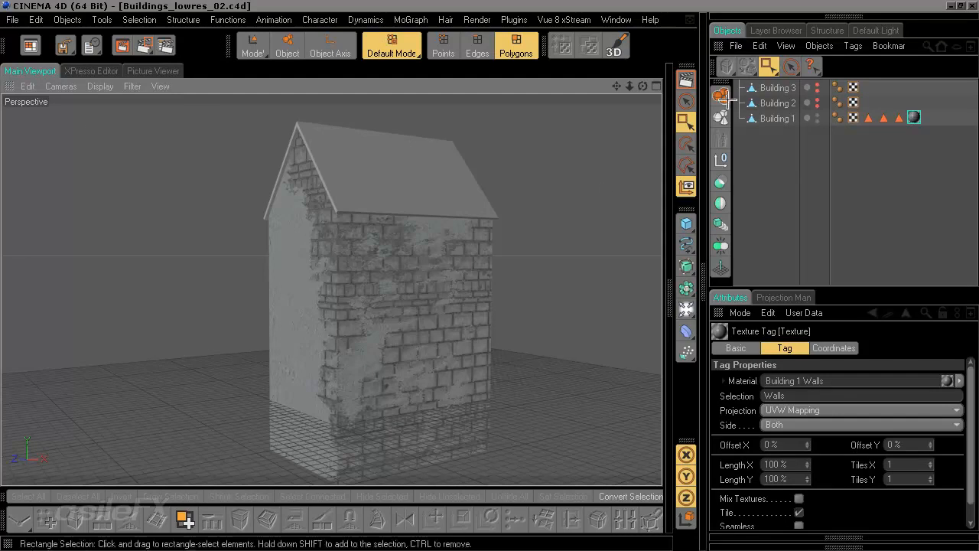
In CINEMA 4D, reload the Building_1_walls_Material.tif image in the Color channel of the Building 1 Walls material.
{"action": "left_click", "coordinate": [685, 309]}
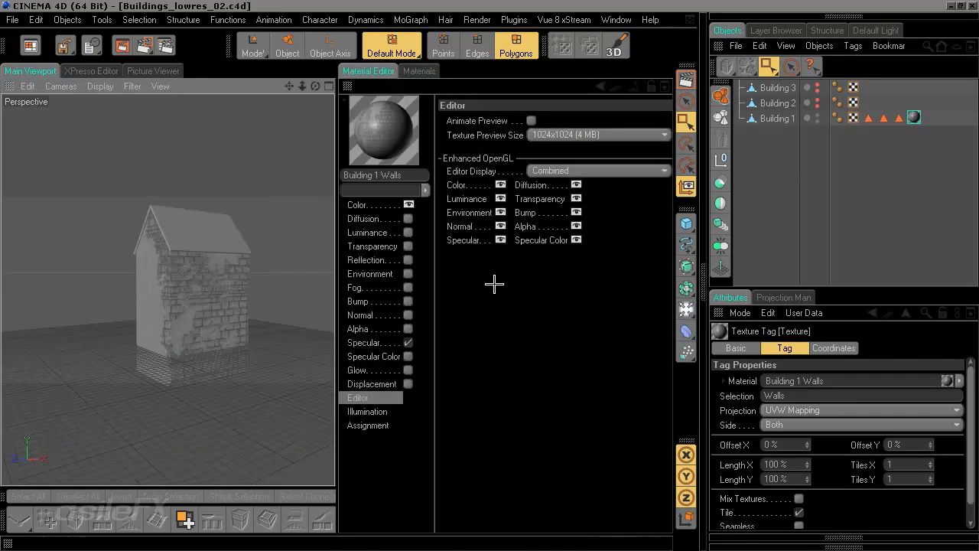
{"action": "left_click", "coordinate": [367, 205]}
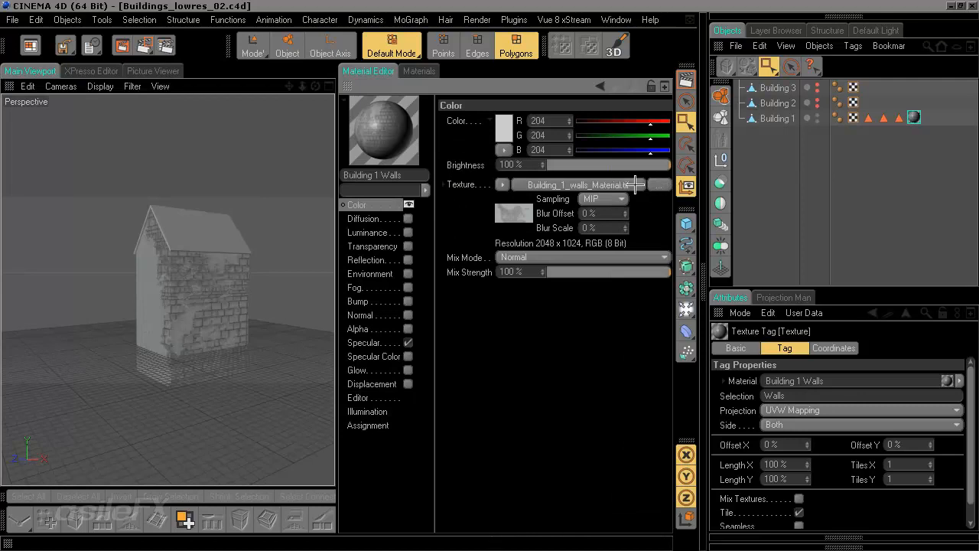
{"action": "left_click", "coordinate": [591, 185]}
{"action": "left_click", "coordinate": [583, 118]}
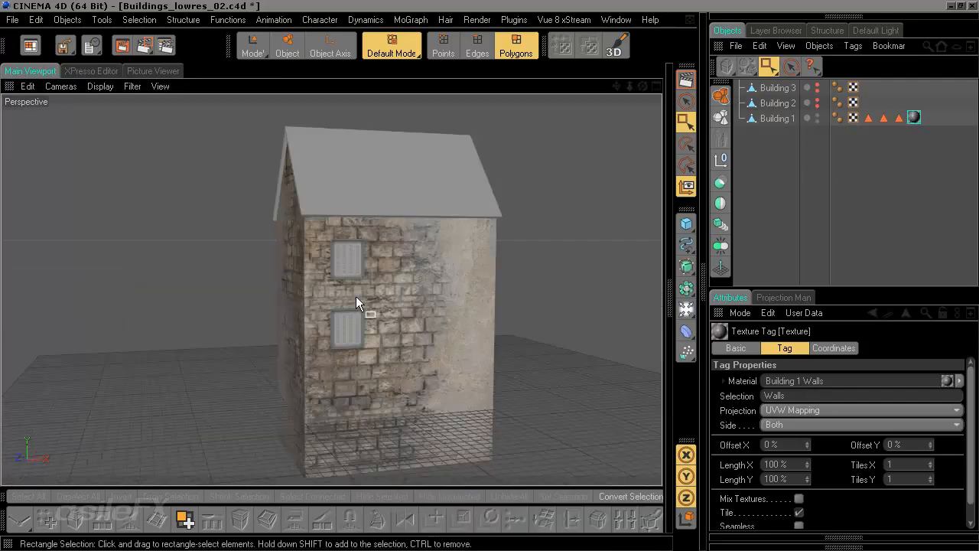
Inspect the reloaded wall texture around Building 1, checking the windows, the door and the corner seams.
{"action": "mouse_move", "coordinate": [356, 296]}
{"action": "left_mouse_down"}
{"action": "mouse_move", "coordinate": [298, 298]}
{"action": "mouse_move", "coordinate": [348, 302]}
{"action": "mouse_move", "coordinate": [352, 283]}
{"action": "left_mouse_up"}
{"action": "scroll", "coordinate": [475, 353], "scroll_direction": "up", "scroll_amount": 5}
{"action": "mouse_move", "coordinate": [476, 353]}
{"action": "left_mouse_down"}
{"action": "mouse_move", "coordinate": [453, 371]}
{"action": "mouse_move", "coordinate": [344, 375]}
{"action": "left_mouse_up"}
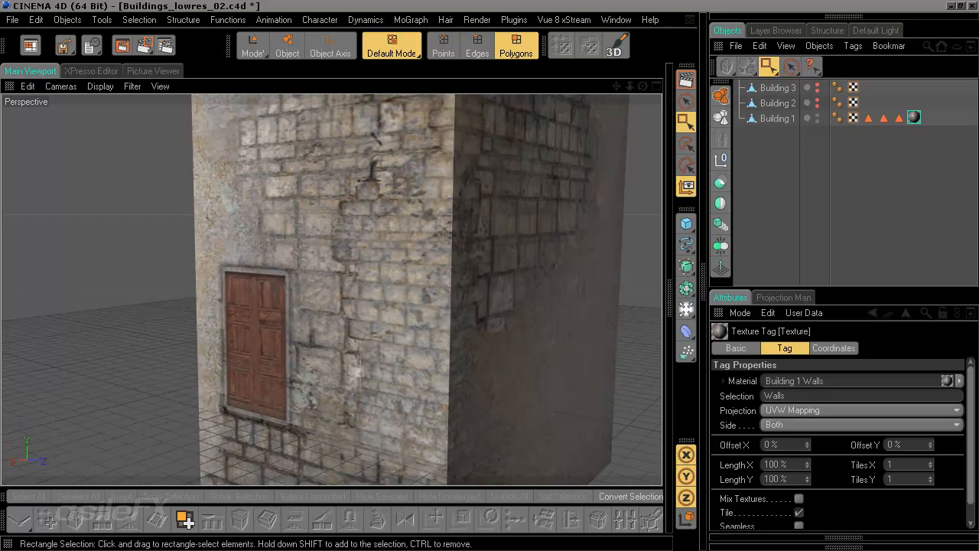
{"action": "left_click_drag", "start_coordinate": [452, 371], "coordinate": [397, 331]}
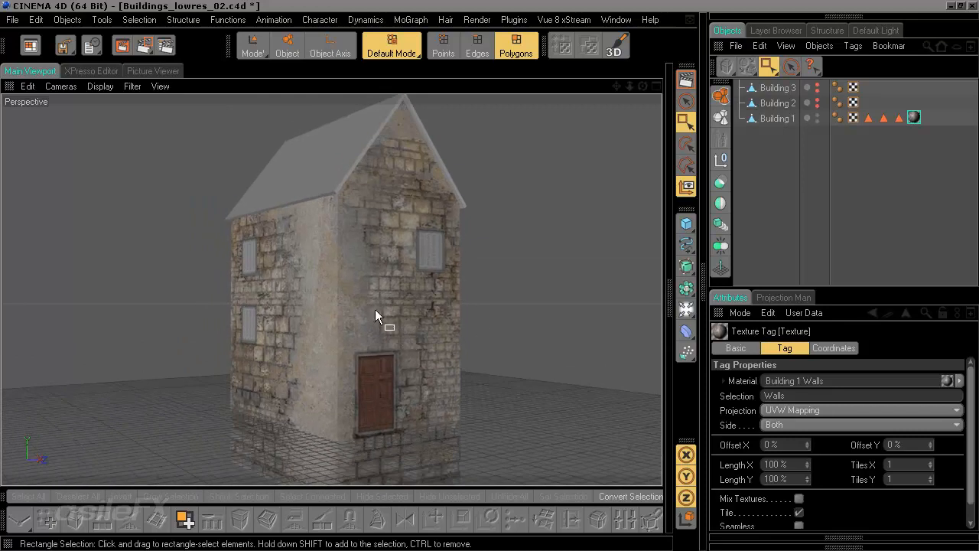
{"action": "left_click_drag", "start_coordinate": [392, 265], "coordinate": [466, 335]}
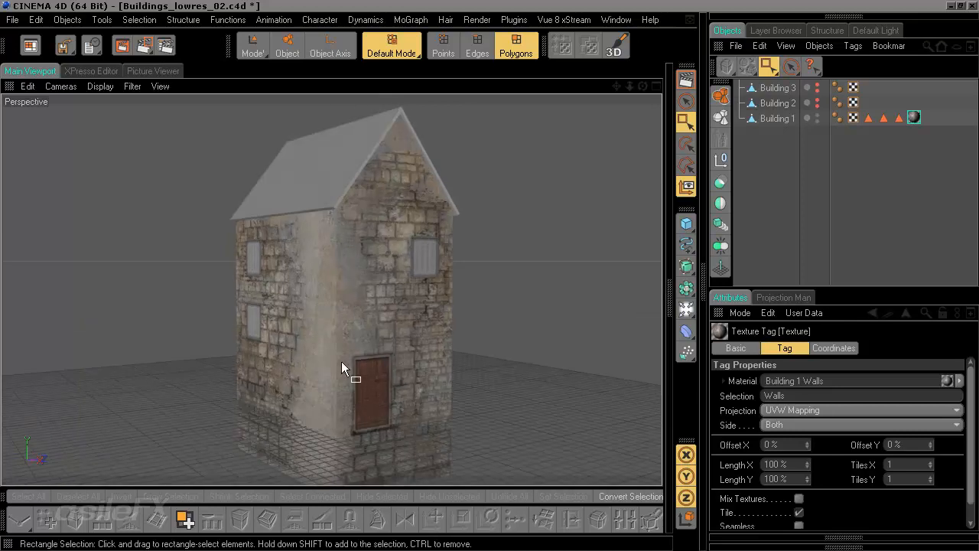
{"action": "left_click_drag", "start_coordinate": [435, 395], "coordinate": [436, 360]}
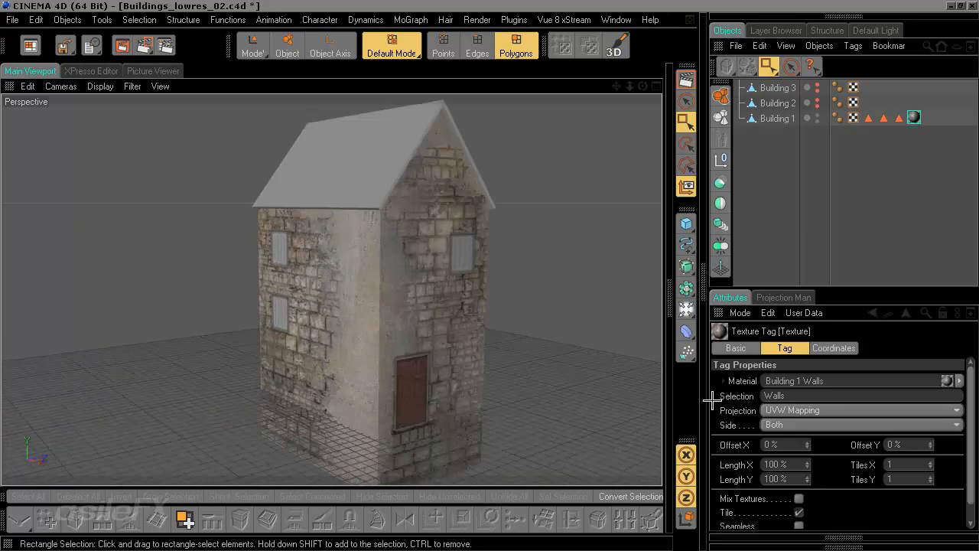
Set the Building 1 Walls material's texture preview size to 2048x2048 (16 MB) and view the building closer up.
{"action": "left_click", "coordinate": [683, 289]}
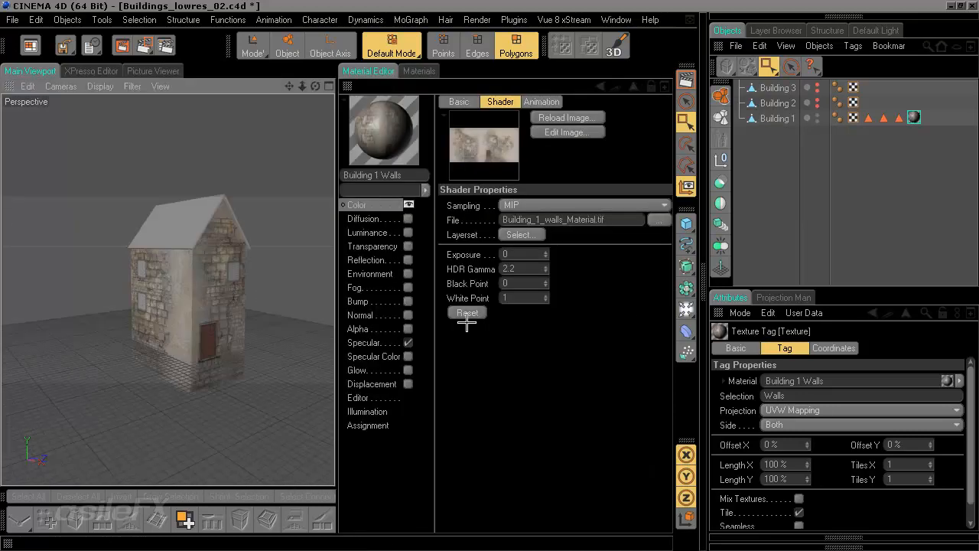
{"action": "left_click", "coordinate": [430, 73]}
{"action": "left_click", "coordinate": [377, 71]}
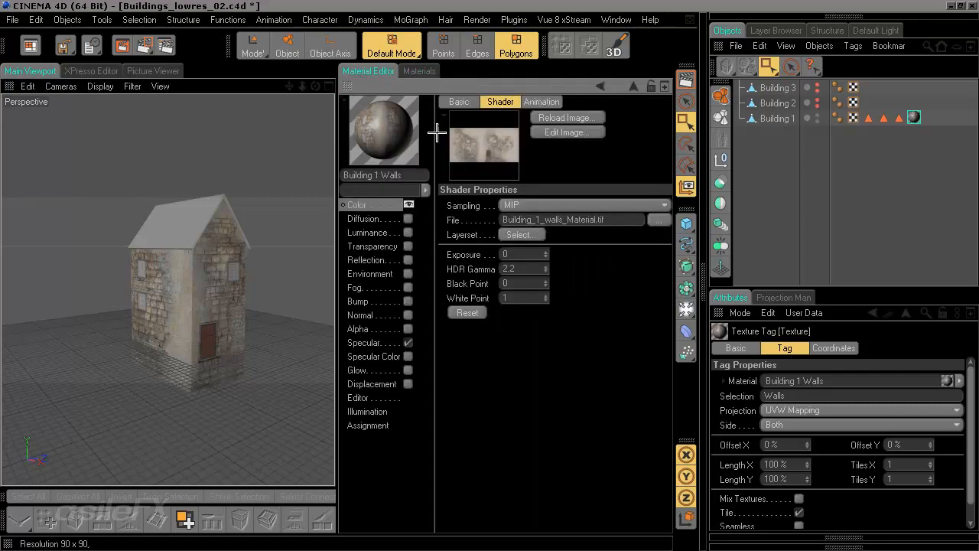
{"action": "left_click", "coordinate": [387, 399]}
{"action": "left_click", "coordinate": [570, 135]}
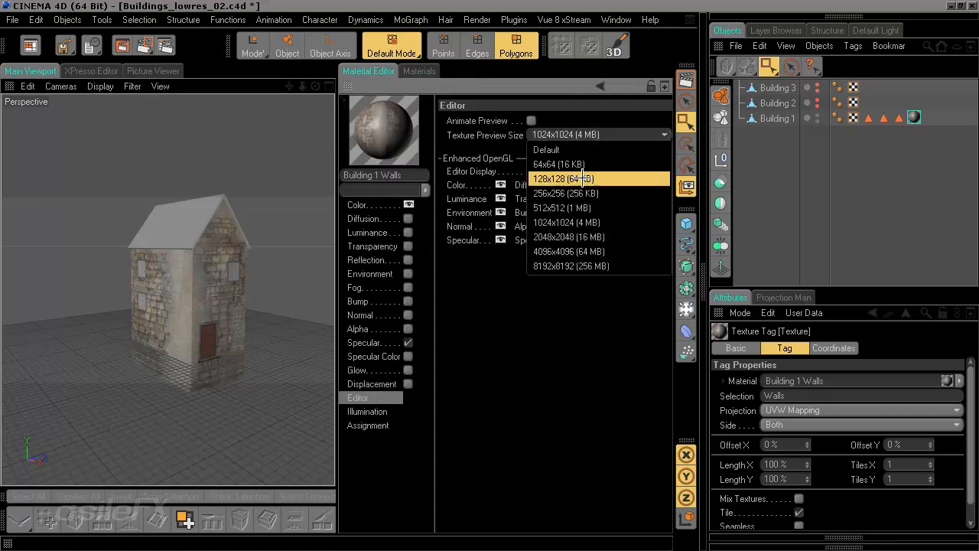
{"action": "left_click", "coordinate": [568, 236]}
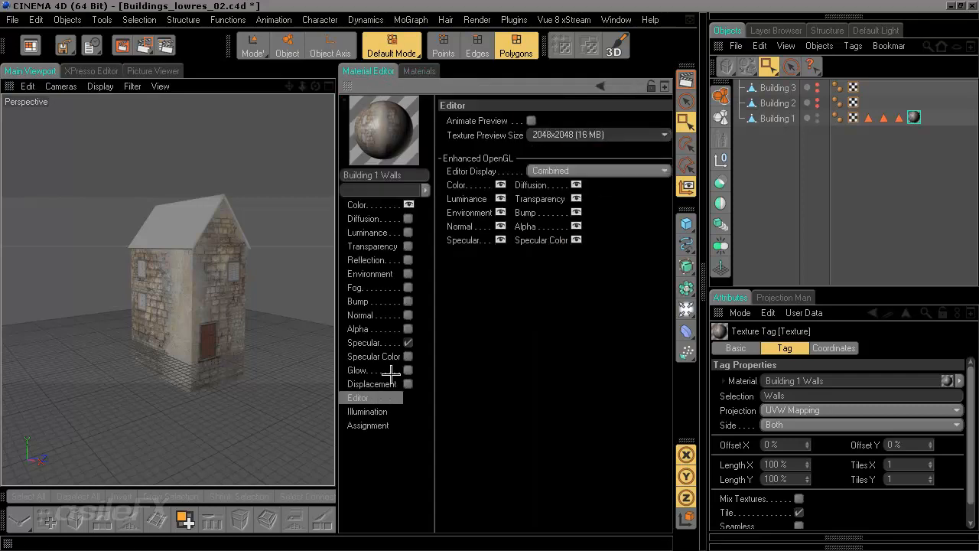
{"action": "left_click", "coordinate": [349, 87], "text": "ctrl"}
{"action": "scroll", "coordinate": [466, 377], "scroll_direction": "up", "scroll_amount": 2}
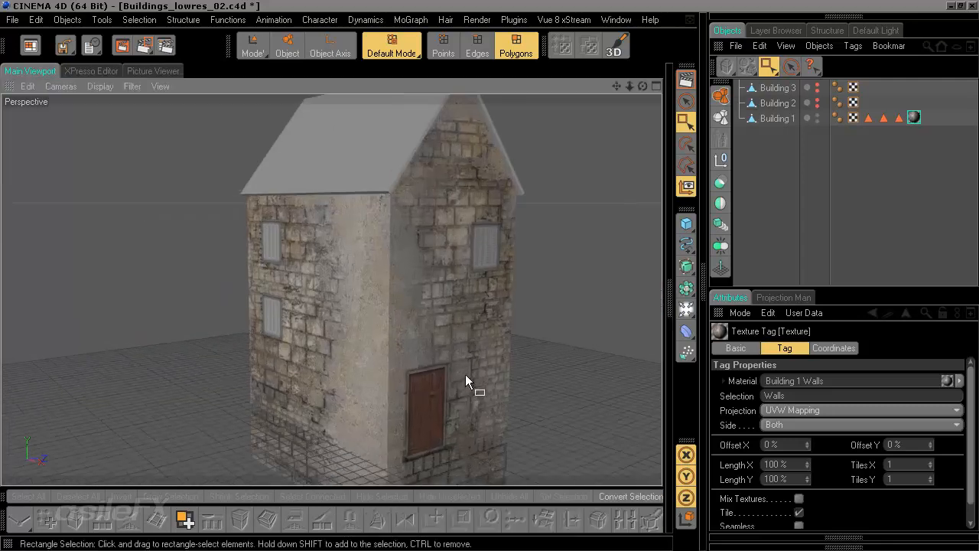
Activate Live Selection and view the textured Building 1 from farther back and a lower angle.
{"action": "left_click", "coordinate": [100, 86]}
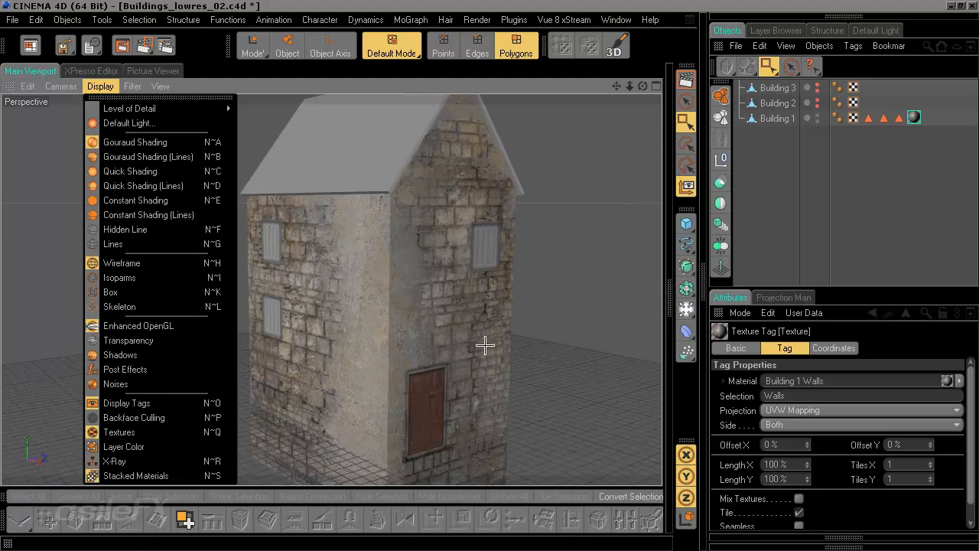
{"action": "left_click", "coordinate": [594, 354]}
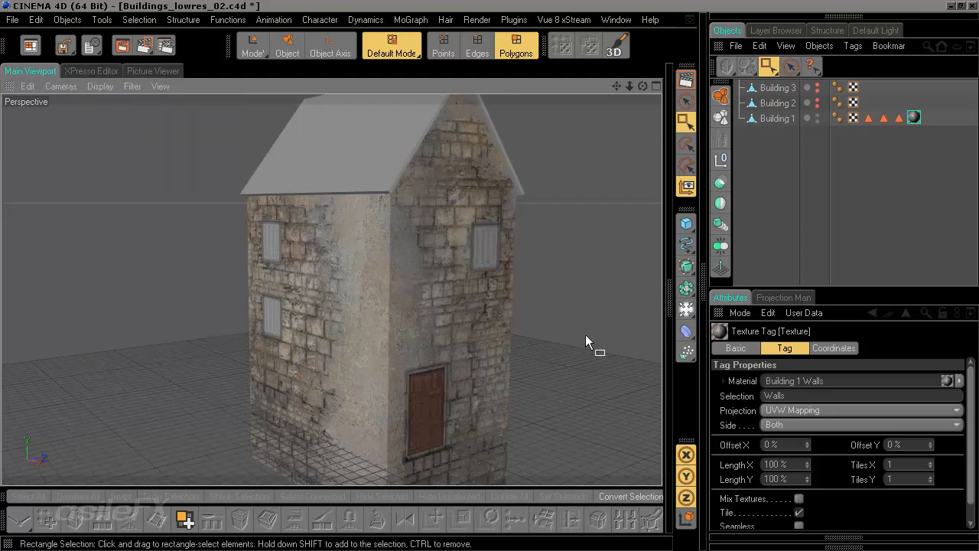
{"action": "left_click_drag", "start_coordinate": [579, 291], "coordinate": [537, 239]}
{"action": "left_click", "coordinate": [687, 101]}
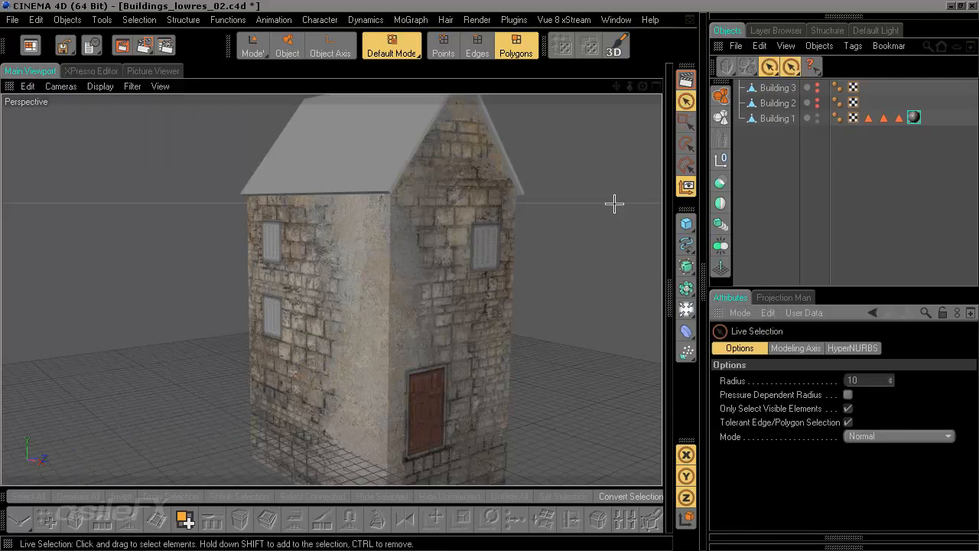
{"action": "left_click_drag", "start_coordinate": [614, 202], "coordinate": [462, 320]}
{"action": "scroll", "coordinate": [565, 308], "scroll_direction": "down", "scroll_amount": 1}
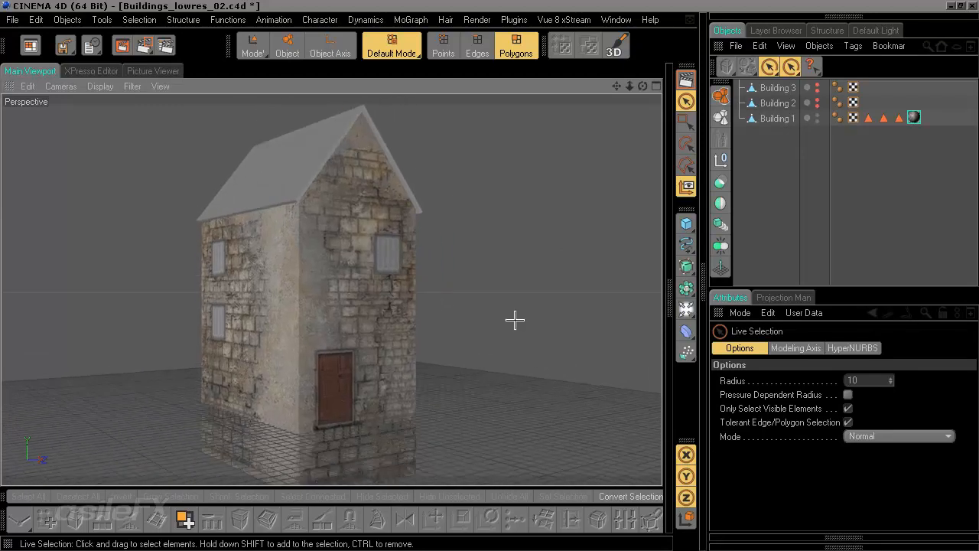
{"action": "left_click_drag", "start_coordinate": [475, 387], "coordinate": [493, 371]}
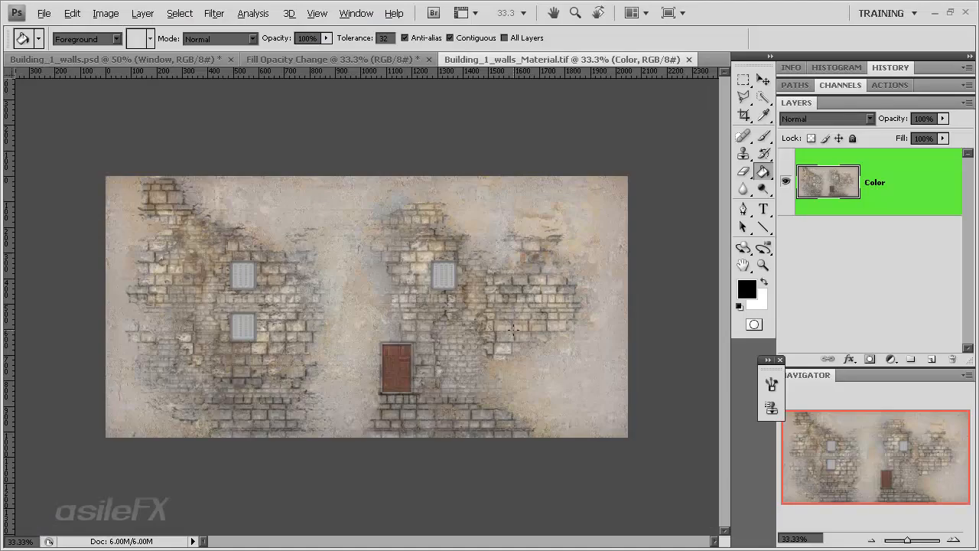
In Photoshop, close the Fill Opacity Change document without saving it.
{"action": "left_click", "coordinate": [344, 59]}
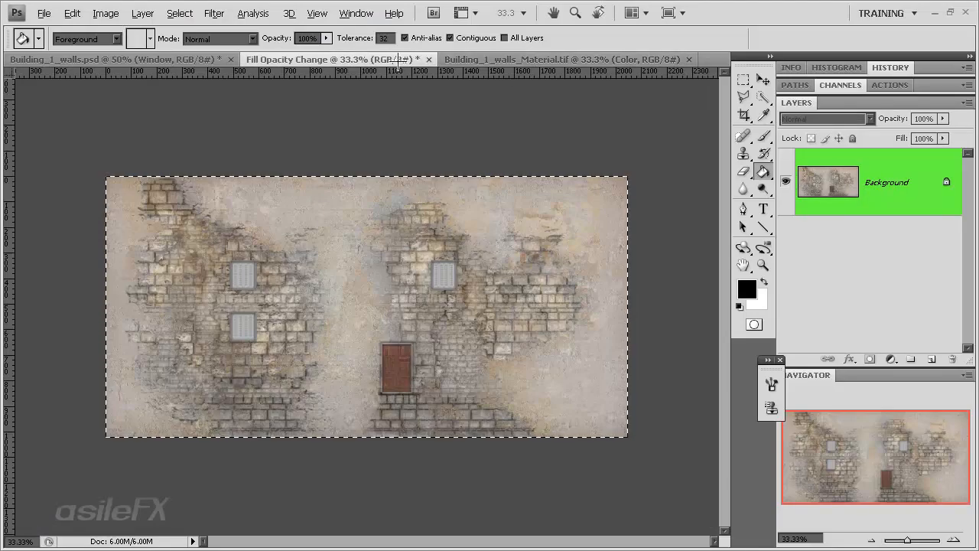
{"action": "left_click", "coordinate": [430, 59]}
{"action": "left_click", "coordinate": [498, 219]}
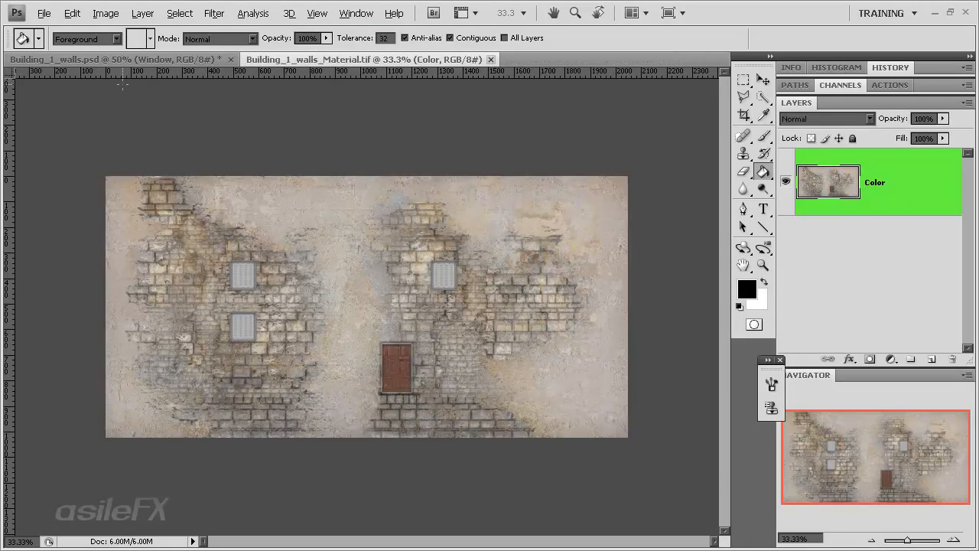
Save the layered Building_1_walls.psd in the tex folder as a new Photoshop file named Building_1_walls_diffuse.
{"action": "left_click", "coordinate": [135, 60]}
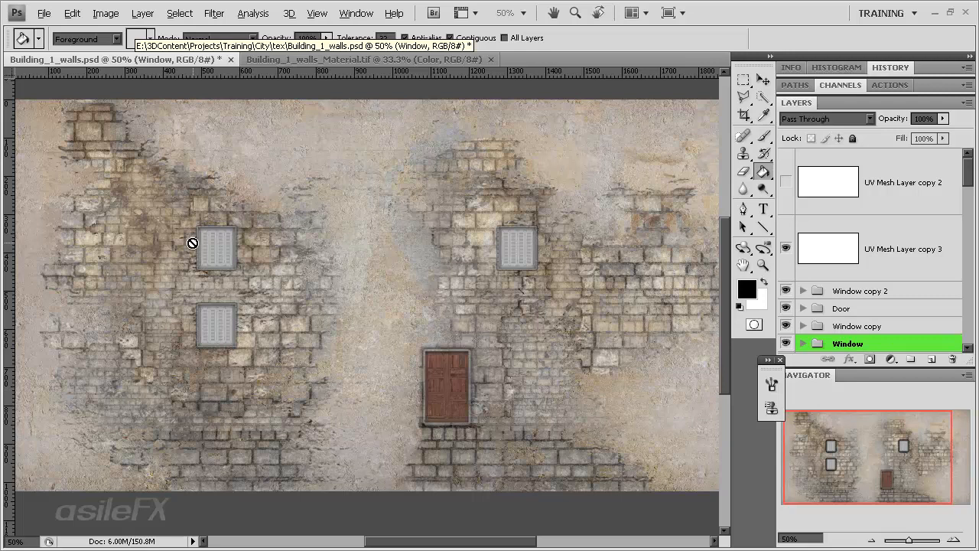
{"action": "left_click", "coordinate": [43, 13]}
{"action": "left_click", "coordinate": [131, 208]}
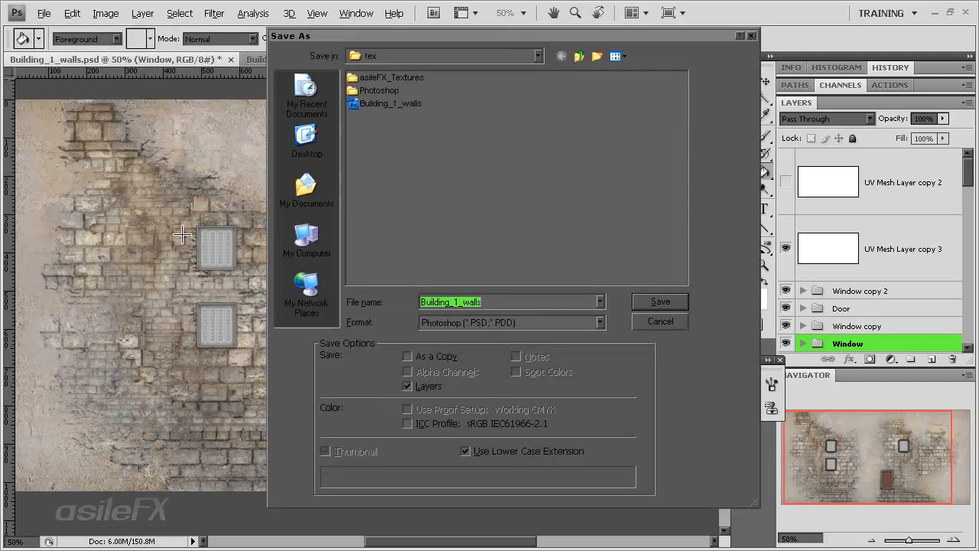
{"action": "left_click", "coordinate": [510, 302]}
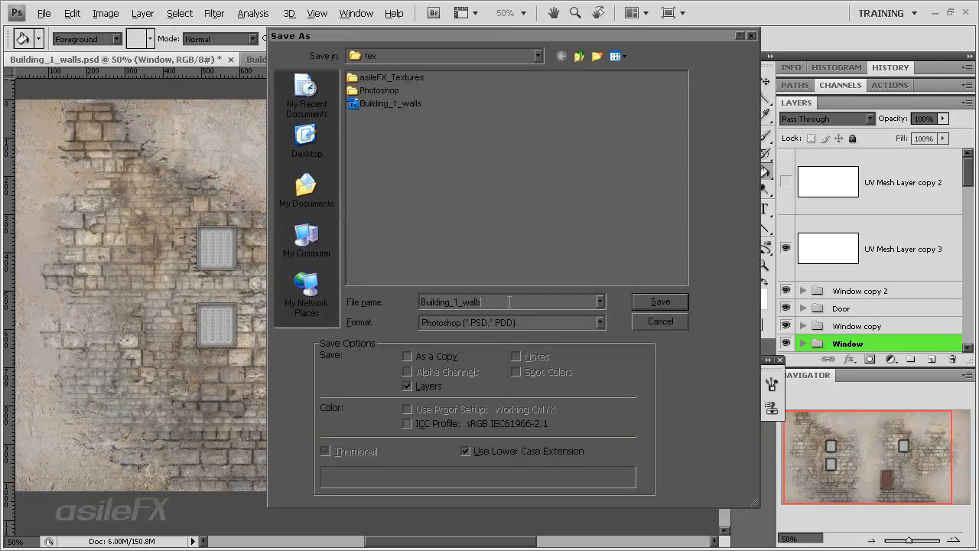
{"action": "type", "text": "_diffuse"}
{"action": "key", "text": "Return"}
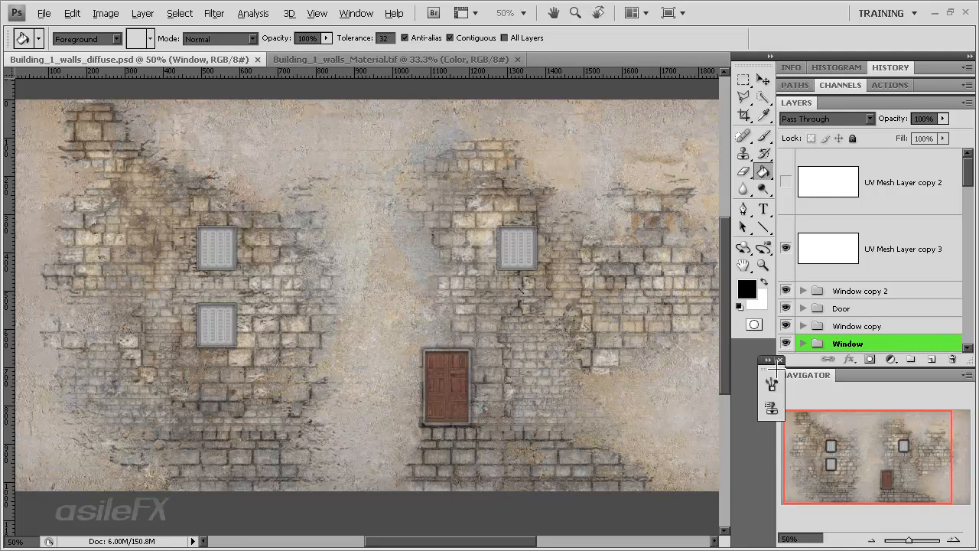
Compare the wall texture with and without the masked blue peeling-paint layer, keeping that layer visible.
{"action": "left_click_drag", "start_coordinate": [767, 361], "coordinate": [748, 362]}
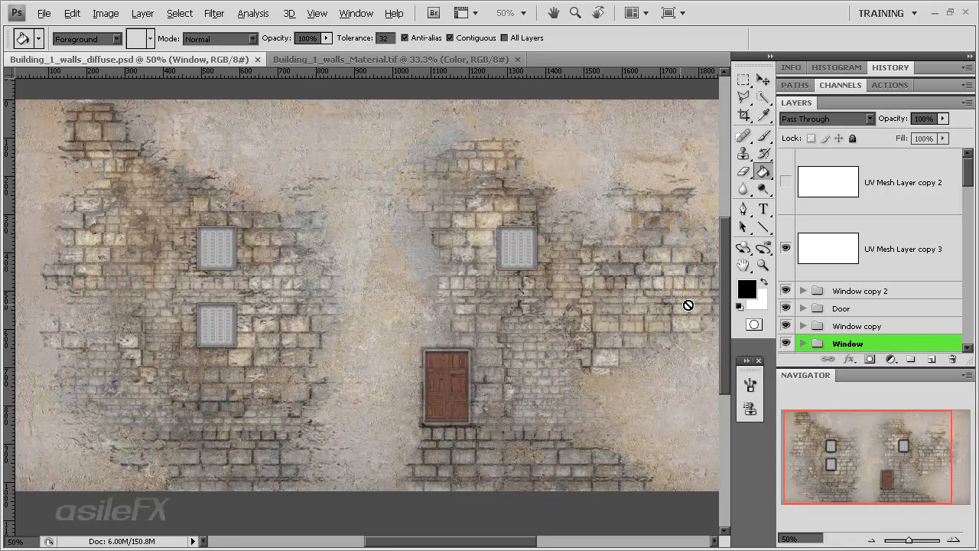
{"action": "left_click", "coordinate": [952, 538]}
{"action": "left_click_drag", "start_coordinate": [863, 453], "coordinate": [878, 459]}
{"action": "scroll", "coordinate": [862, 245], "scroll_direction": "down", "scroll_amount": 1}
{"action": "scroll", "coordinate": [862, 242], "scroll_direction": "down", "scroll_amount": 1}
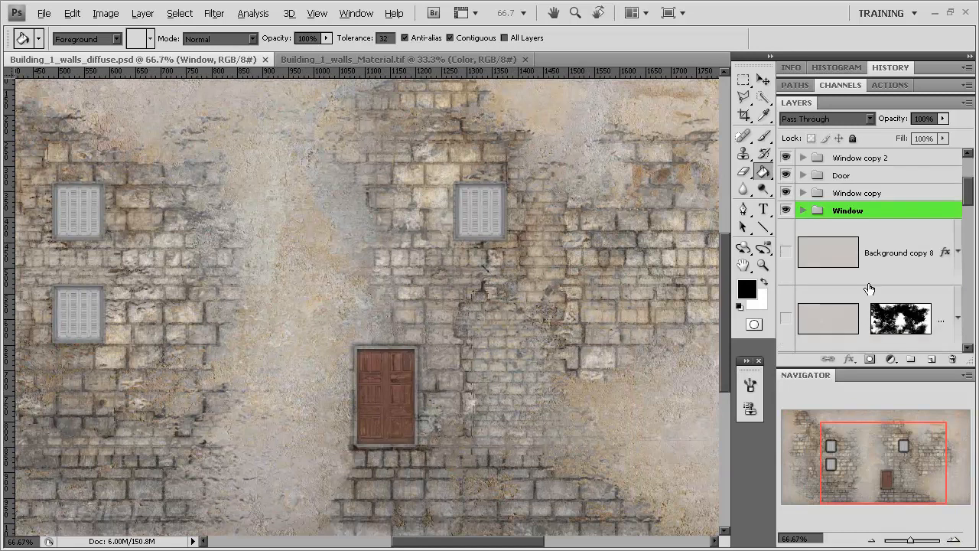
{"action": "scroll", "coordinate": [869, 289], "scroll_direction": "down", "scroll_amount": 2}
{"action": "scroll", "coordinate": [868, 286], "scroll_direction": "up", "scroll_amount": 2}
{"action": "left_click", "coordinate": [787, 253]}
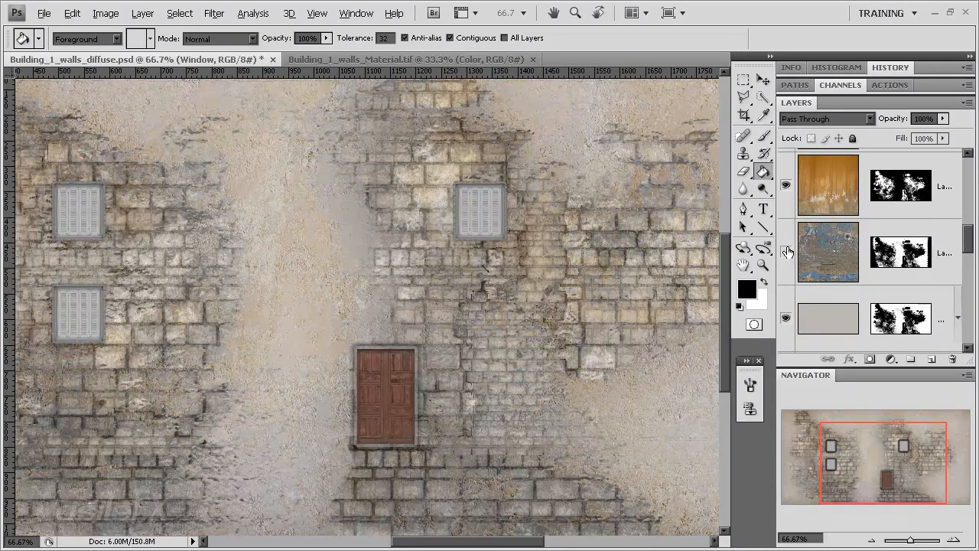
{"action": "left_click", "coordinate": [787, 252]}
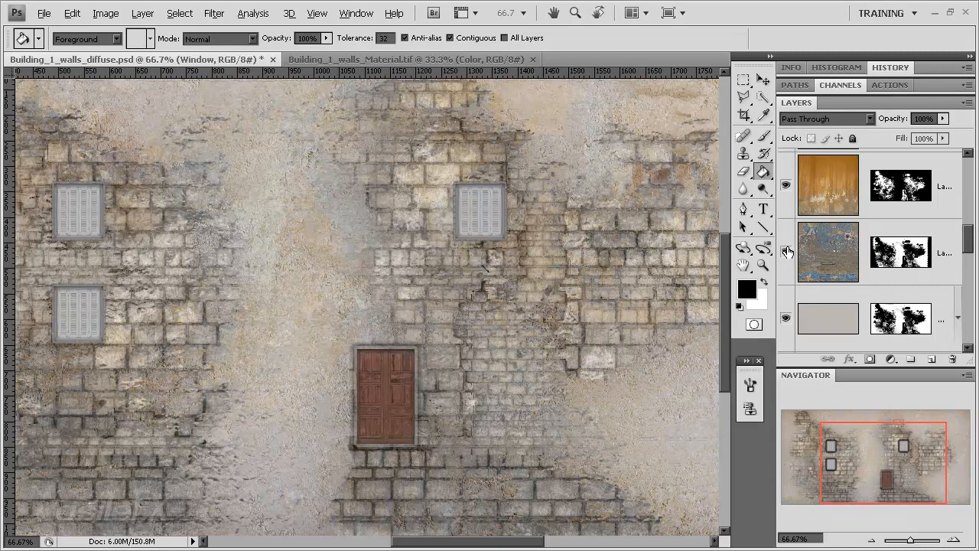
Hide the masked blue peeling-paint layer and the orange stain layer directly above it.
{"action": "left_click", "coordinate": [871, 539]}
{"action": "left_click_drag", "start_coordinate": [890, 475], "coordinate": [878, 466]}
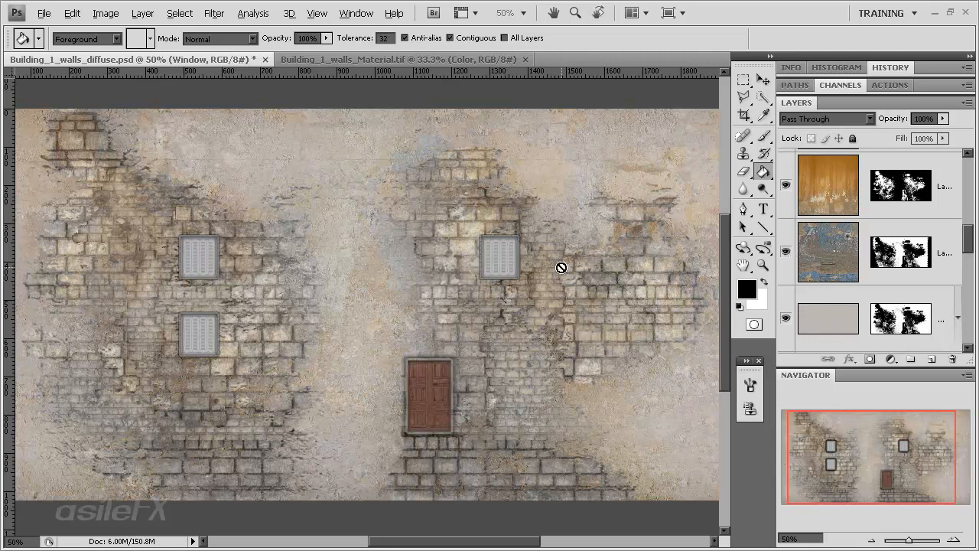
{"action": "left_click", "coordinate": [784, 254]}
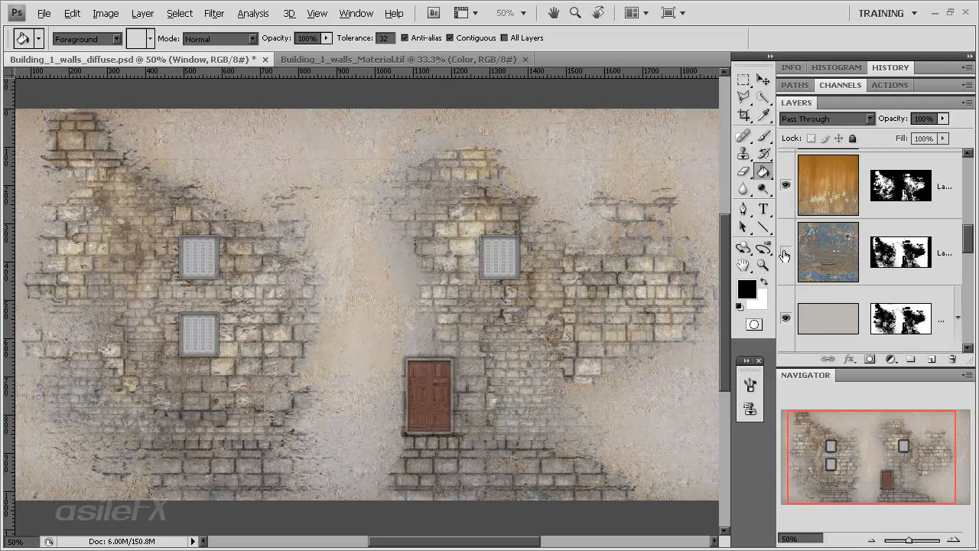
{"action": "left_click", "coordinate": [784, 254]}
{"action": "left_click", "coordinate": [785, 254]}
{"action": "left_click", "coordinate": [782, 191]}
{"action": "left_click", "coordinate": [785, 188]}
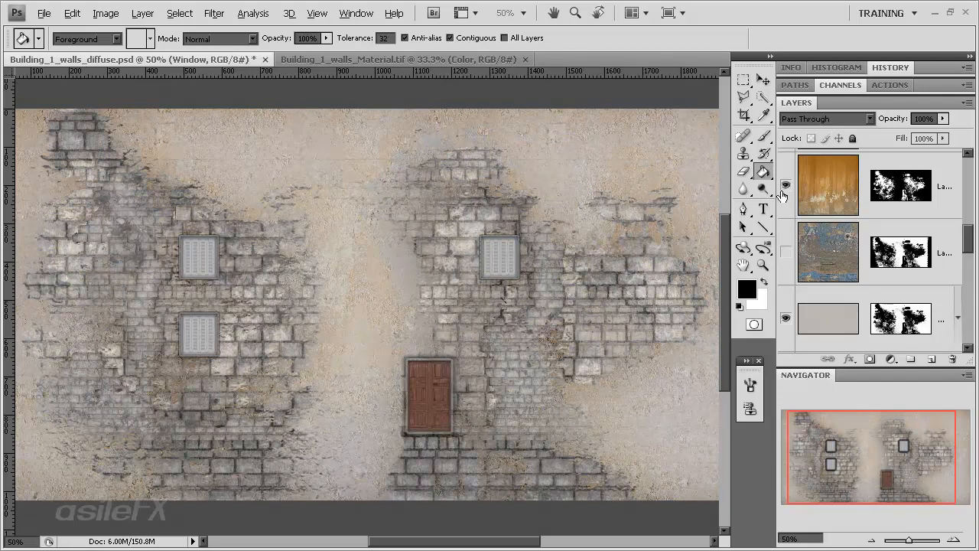
{"action": "left_click", "coordinate": [781, 193]}
Compare the plaster with and without the upper orange stain layer, keeping that layer visible.
{"action": "scroll", "coordinate": [785, 230], "scroll_direction": "up", "scroll_amount": 2}
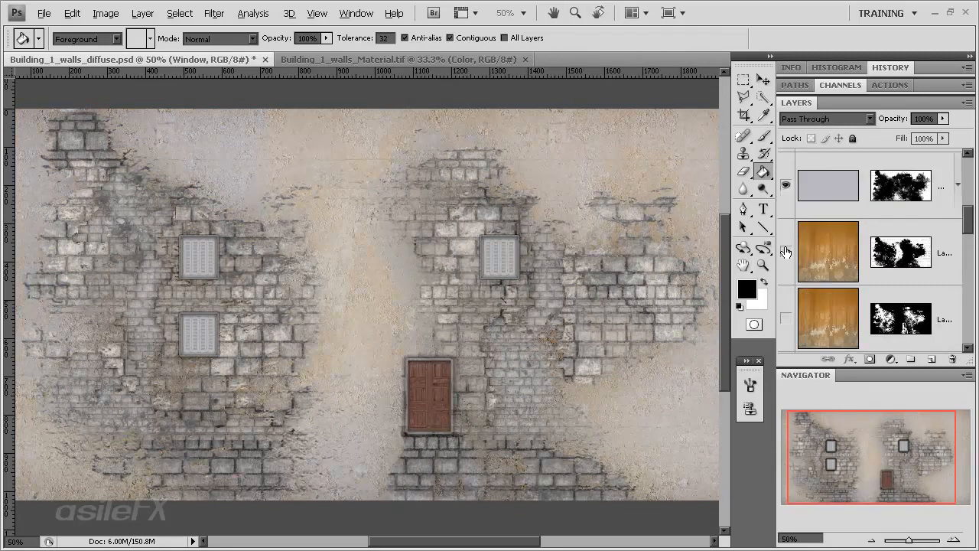
{"action": "left_click", "coordinate": [786, 253]}
{"action": "left_click", "coordinate": [788, 253]}
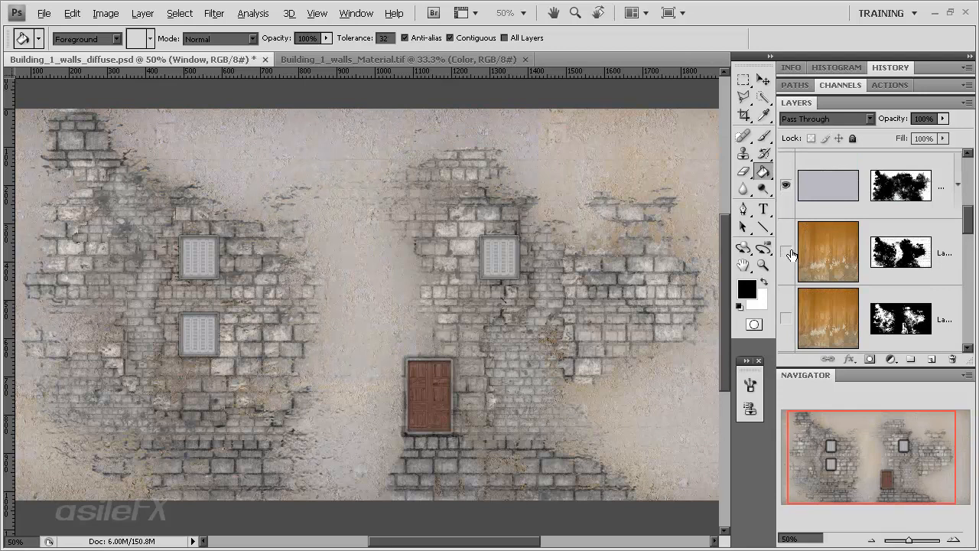
{"action": "left_click", "coordinate": [788, 252]}
Hide the masked lavender layer above the upper orange stain layer.
{"action": "scroll", "coordinate": [810, 289], "scroll_direction": "up", "scroll_amount": 2}
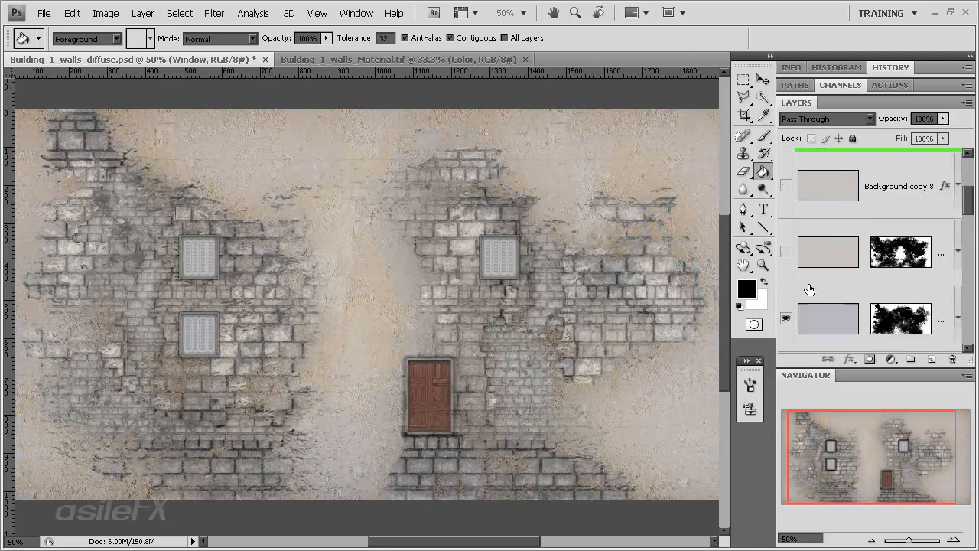
{"action": "left_click", "coordinate": [787, 318]}
{"action": "left_click", "coordinate": [787, 319]}
{"action": "left_click", "coordinate": [786, 318]}
{"action": "left_click", "coordinate": [787, 318]}
{"action": "left_click", "coordinate": [786, 318]}
Expand the Window group and copy the layer style of its Color layer.
{"action": "scroll", "coordinate": [880, 295], "scroll_direction": "up", "scroll_amount": 3}
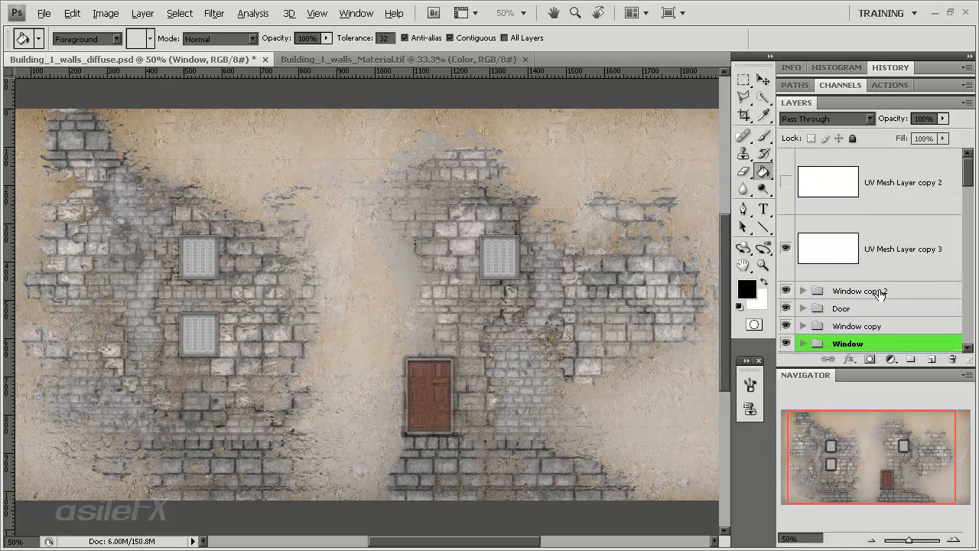
{"action": "scroll", "coordinate": [840, 295], "scroll_direction": "down", "scroll_amount": 5}
{"action": "scroll", "coordinate": [839, 283], "scroll_direction": "up", "scroll_amount": 2}
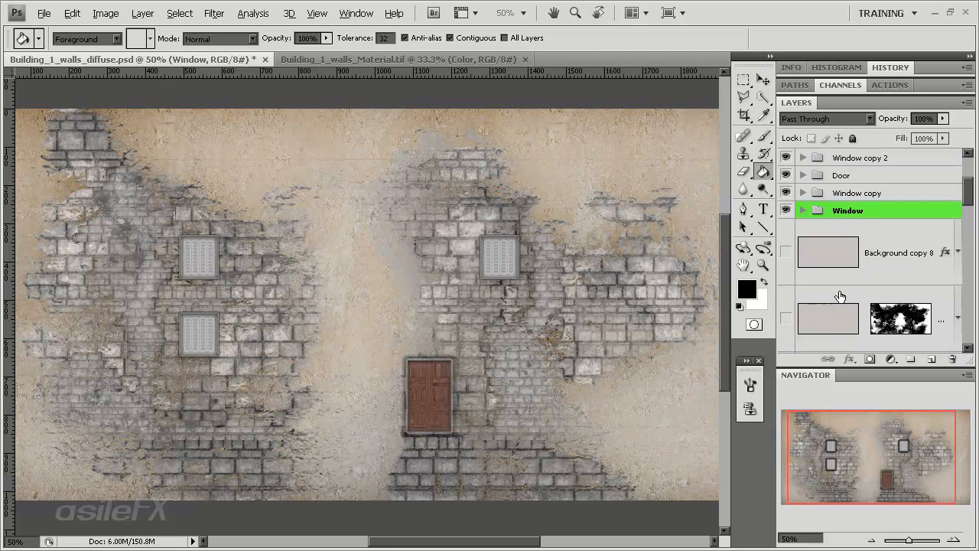
{"action": "left_click", "coordinate": [805, 215]}
{"action": "scroll", "coordinate": [862, 259], "scroll_direction": "down", "scroll_amount": 2}
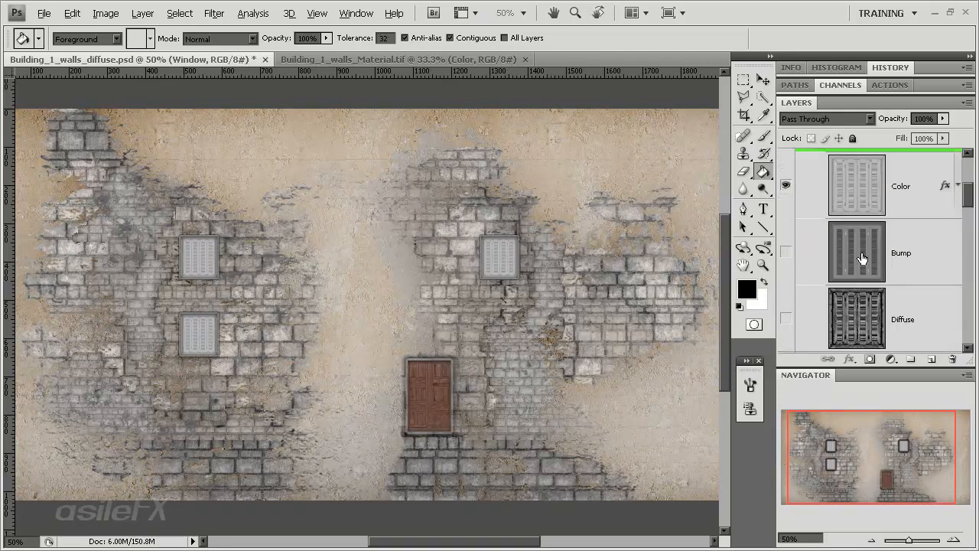
{"action": "left_click", "coordinate": [953, 538]}
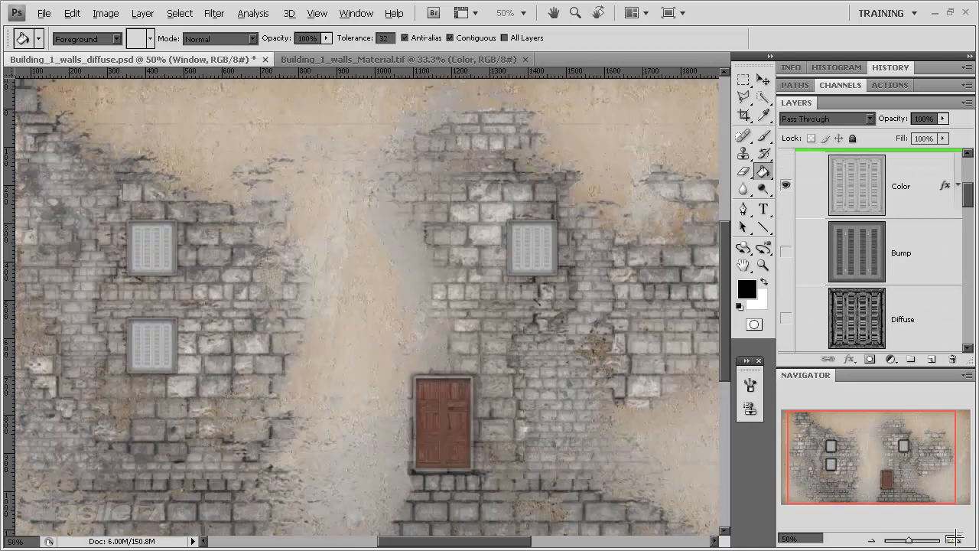
{"action": "left_click", "coordinate": [954, 538]}
{"action": "left_click_drag", "start_coordinate": [852, 436], "coordinate": [878, 444]}
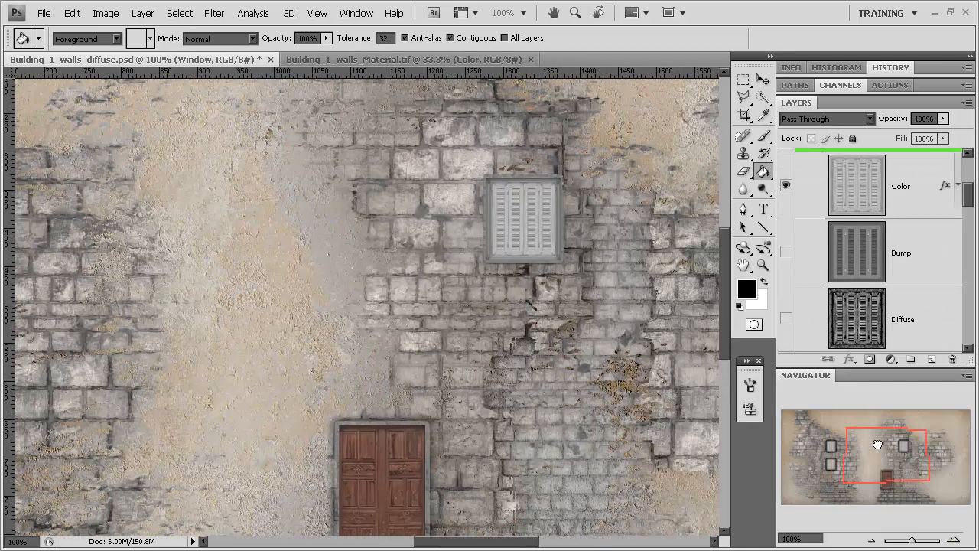
{"action": "right_click", "coordinate": [811, 178]}
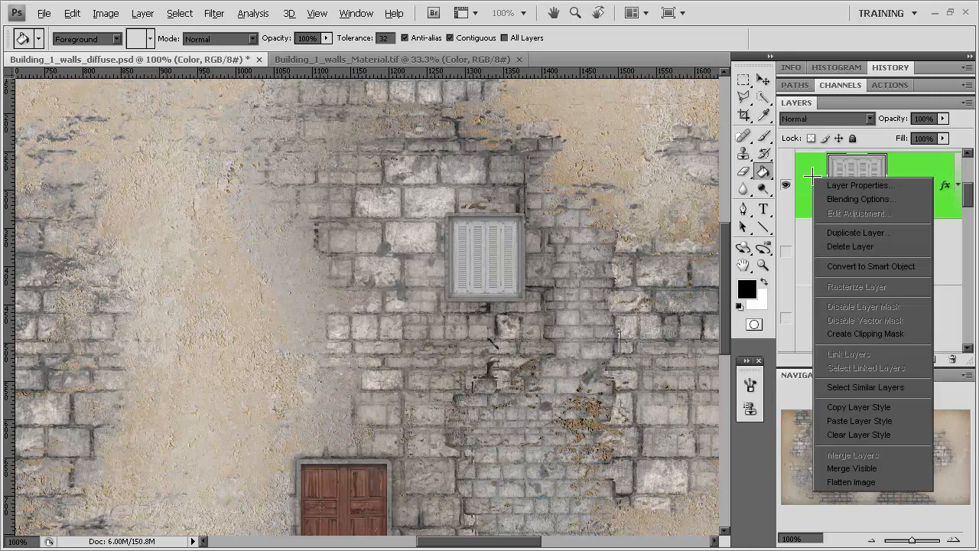
{"action": "left_click", "coordinate": [853, 407]}
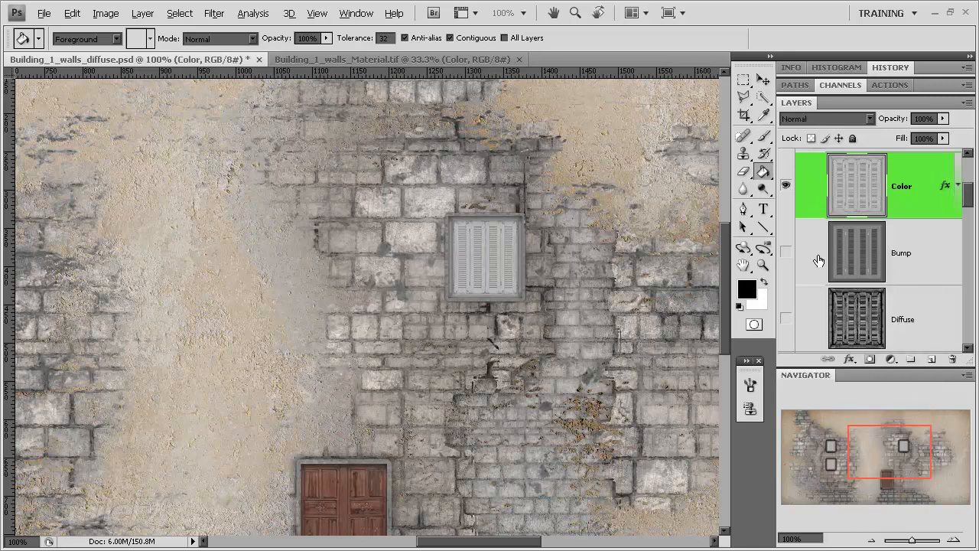
Paste the copied layer style onto the Window group's Diffuse layer and show that layer instead of Color.
{"action": "left_click", "coordinate": [819, 299]}
{"action": "right_click", "coordinate": [819, 300]}
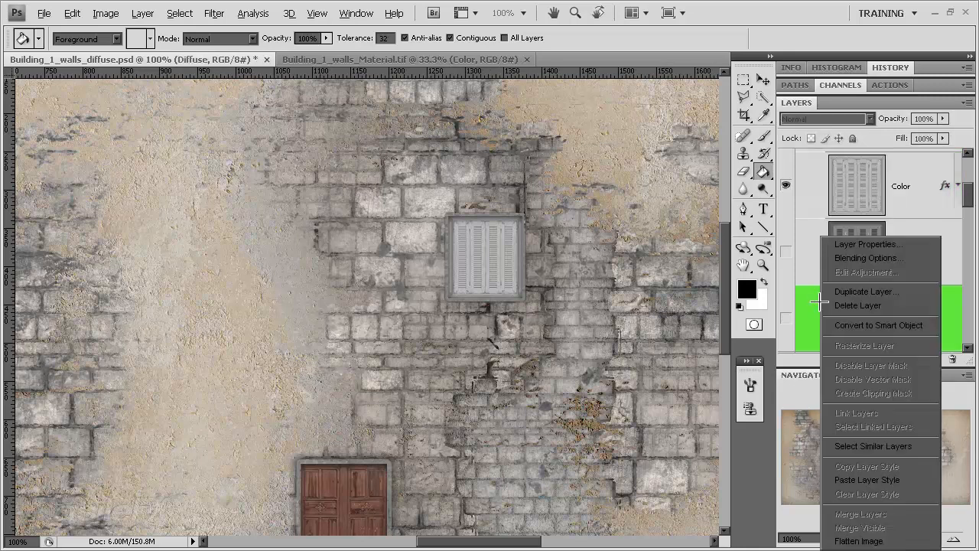
{"action": "left_click", "coordinate": [867, 480]}
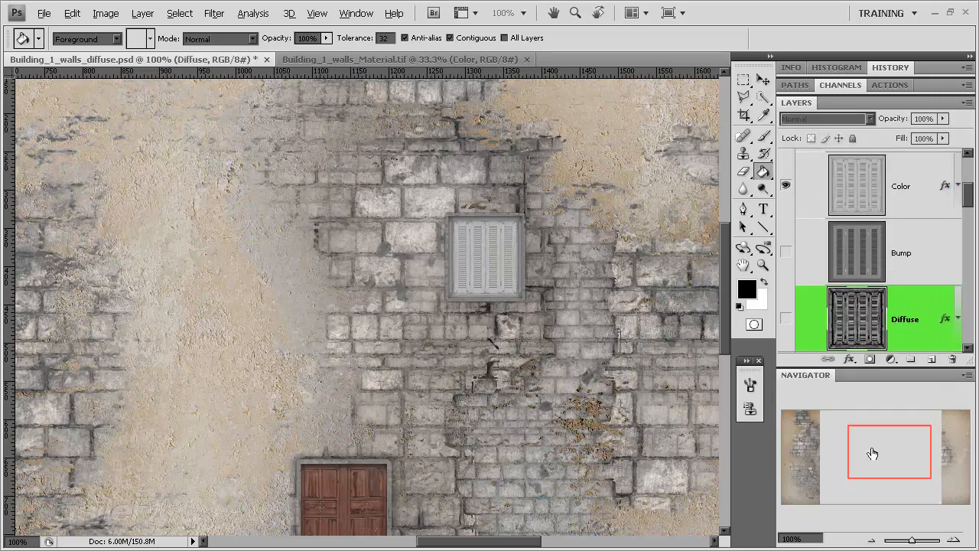
{"action": "left_click", "coordinate": [786, 185]}
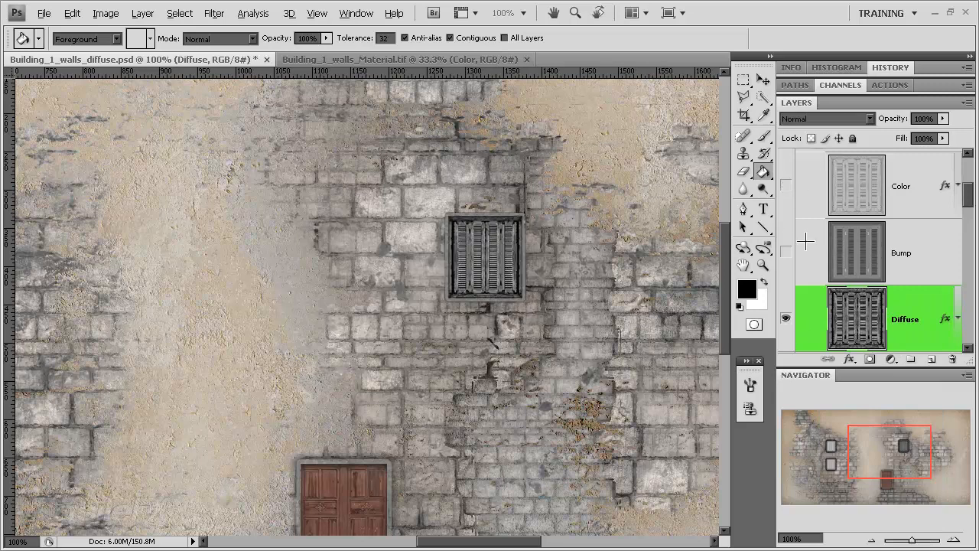
{"action": "left_click", "coordinate": [786, 186]}
{"action": "left_click", "coordinate": [786, 186]}
{"action": "scroll", "coordinate": [835, 223], "scroll_direction": "up", "scroll_amount": 2}
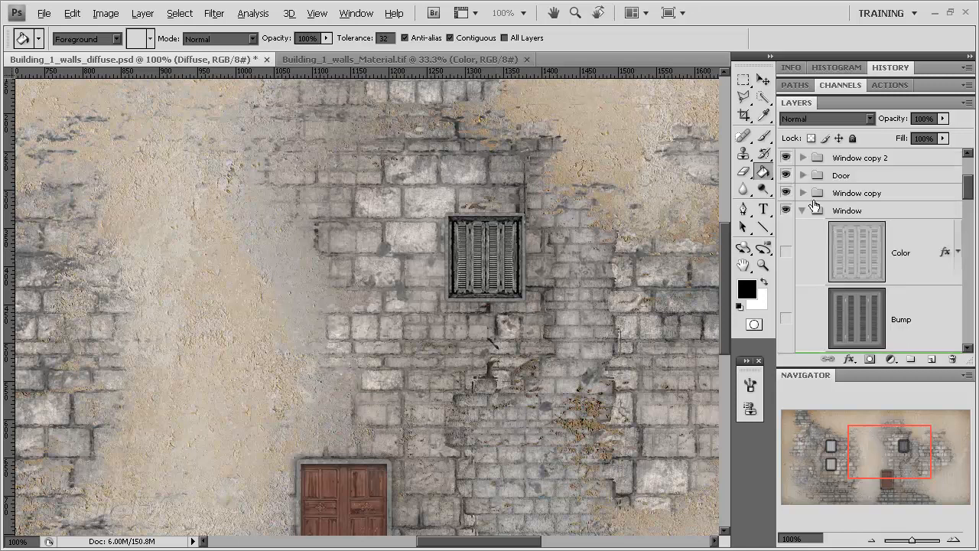
Paste the copied layer style onto the Window copy group's Diffuse copy layer and hide that group's Bump copy and Color copy layers.
{"action": "left_click", "coordinate": [802, 210]}
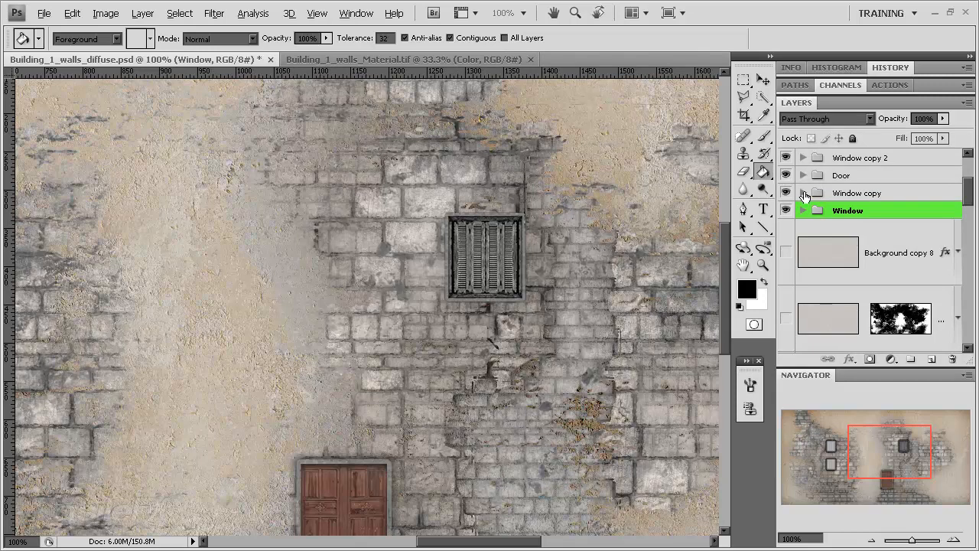
{"action": "left_click", "coordinate": [801, 192]}
{"action": "left_click", "coordinate": [816, 233]}
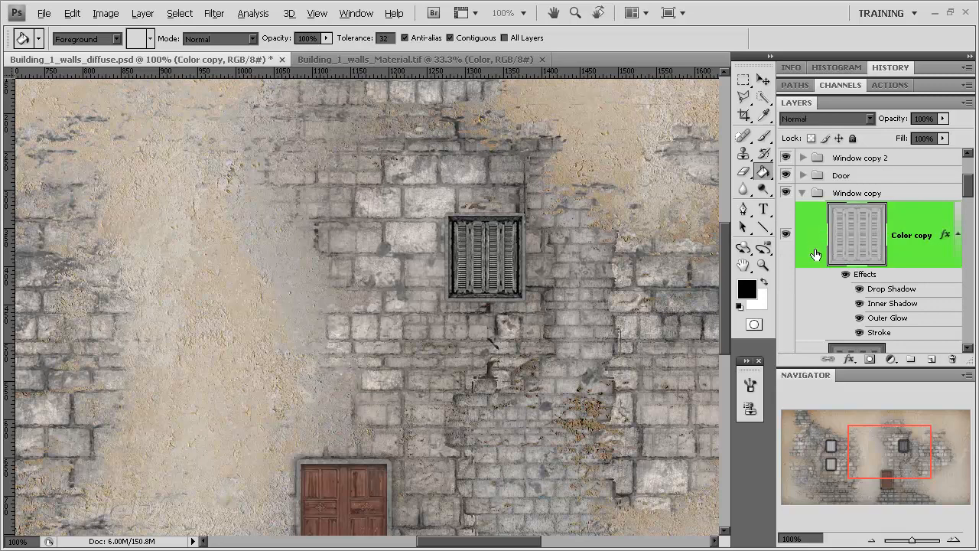
{"action": "scroll", "coordinate": [816, 233], "scroll_direction": "down", "scroll_amount": 3}
{"action": "right_click", "coordinate": [817, 228]}
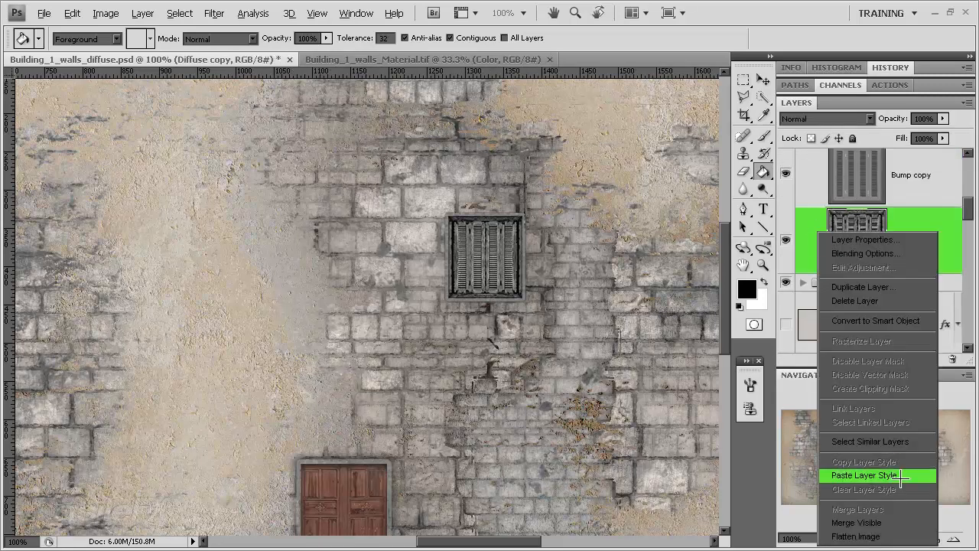
{"action": "left_click", "coordinate": [864, 475]}
{"action": "scroll", "coordinate": [804, 253], "scroll_direction": "up", "scroll_amount": 2}
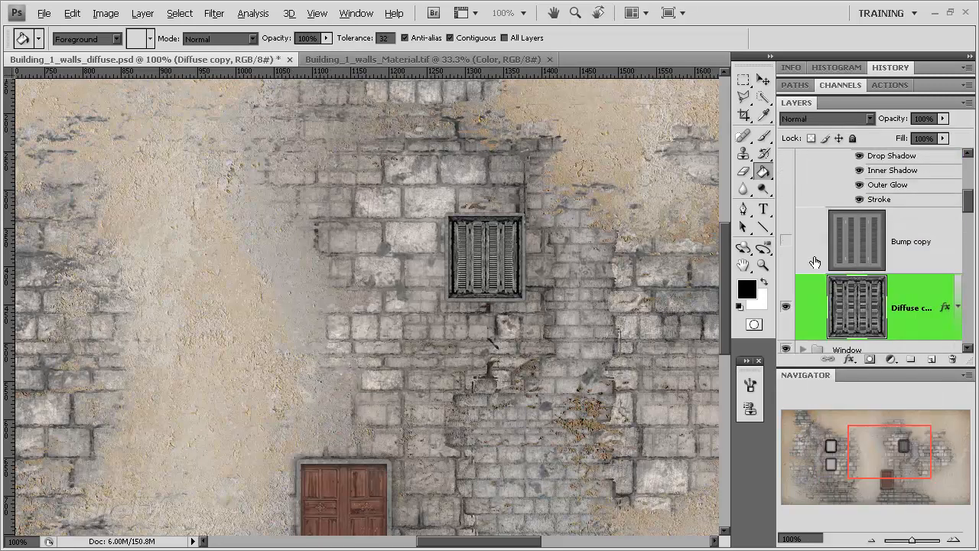
{"action": "scroll", "coordinate": [874, 242], "scroll_direction": "up", "scroll_amount": 3}
{"action": "left_click", "coordinate": [803, 259]}
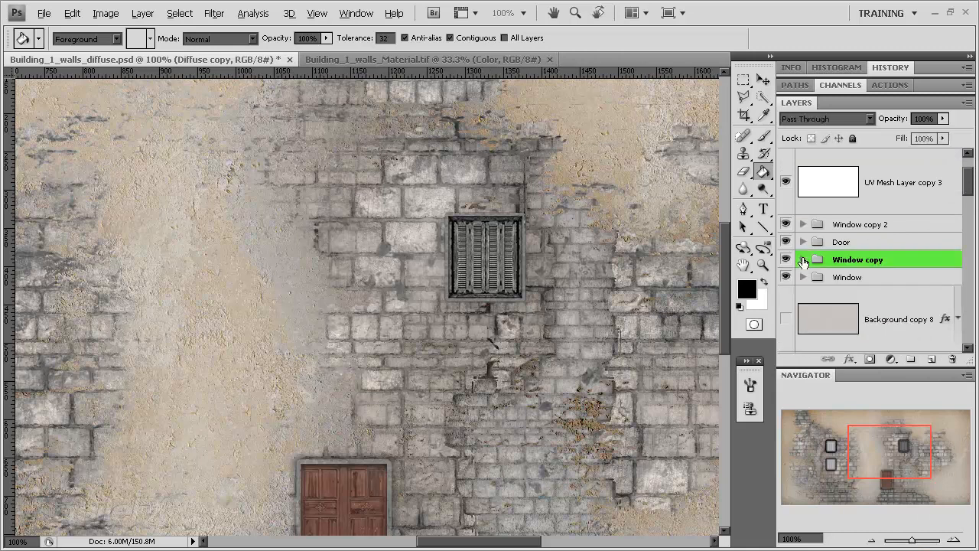
Paste the copied window layer style onto the Diffuse copy 2 layer in the Window copy 2 group.
{"action": "left_click_drag", "start_coordinate": [855, 458], "coordinate": [814, 465]}
{"action": "left_click", "coordinate": [802, 224]}
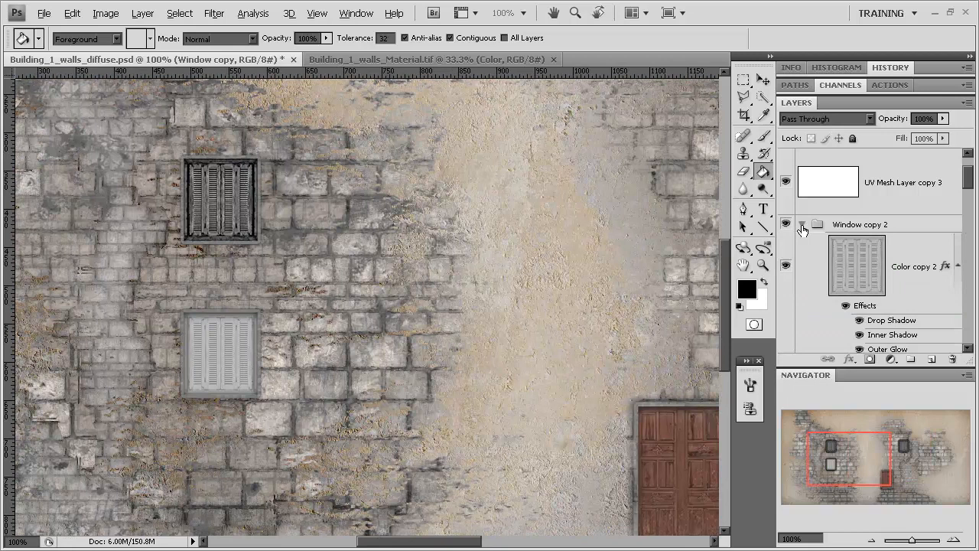
{"action": "scroll", "coordinate": [810, 277], "scroll_direction": "down", "scroll_amount": 5}
{"action": "left_click", "coordinate": [817, 272]}
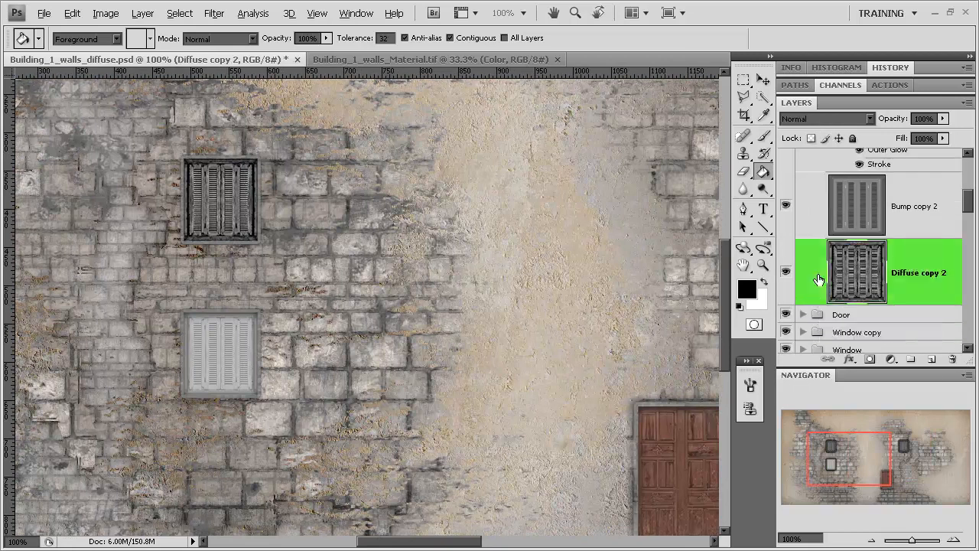
{"action": "right_click", "coordinate": [817, 272]}
{"action": "left_click", "coordinate": [861, 480]}
Hide the Bump copy 2 and Color copy 2 layers and collapse the Window copy 2 group.
{"action": "scroll", "coordinate": [823, 260], "scroll_direction": "up", "scroll_amount": 3}
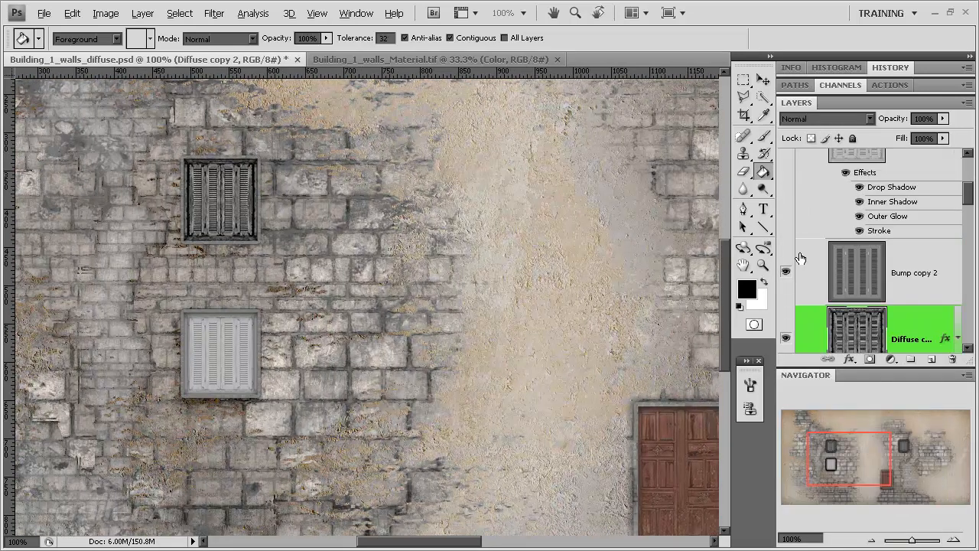
{"action": "left_click", "coordinate": [788, 276]}
{"action": "scroll", "coordinate": [808, 276], "scroll_direction": "up", "scroll_amount": 2}
{"action": "left_click", "coordinate": [786, 200]}
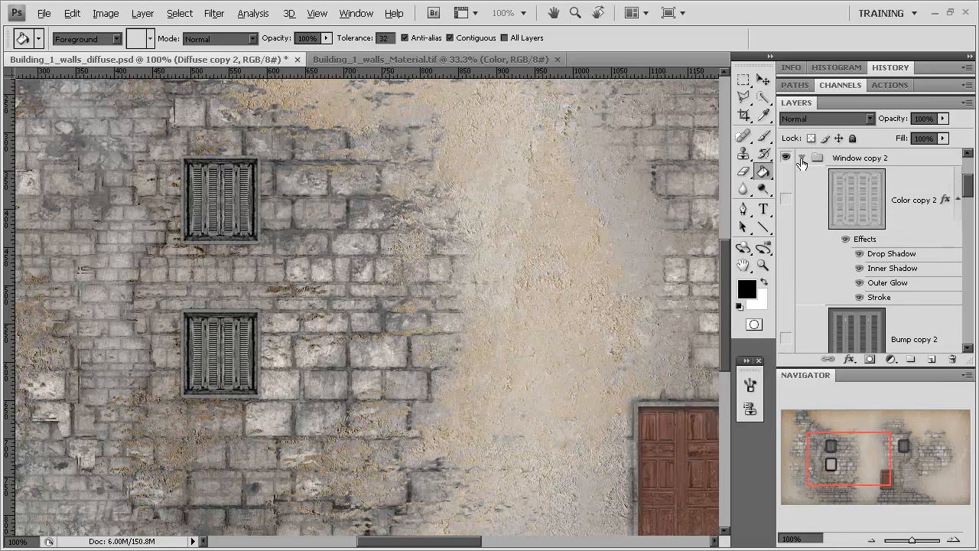
{"action": "left_click", "coordinate": [801, 159]}
Copy the layer style of the Door group's Color layer and paste it onto the group's Diffuse layer.
{"action": "left_click", "coordinate": [802, 176]}
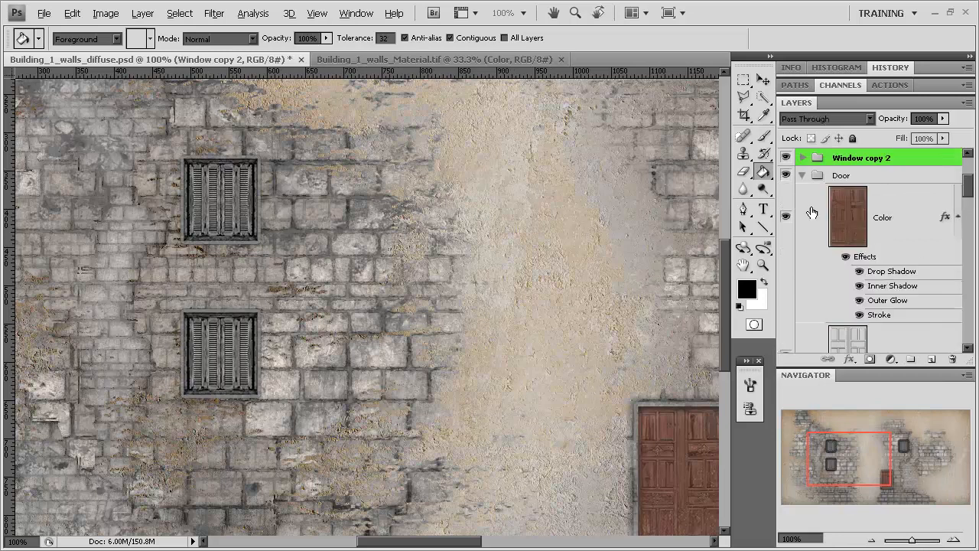
{"action": "left_click", "coordinate": [818, 224]}
{"action": "right_click", "coordinate": [818, 224]}
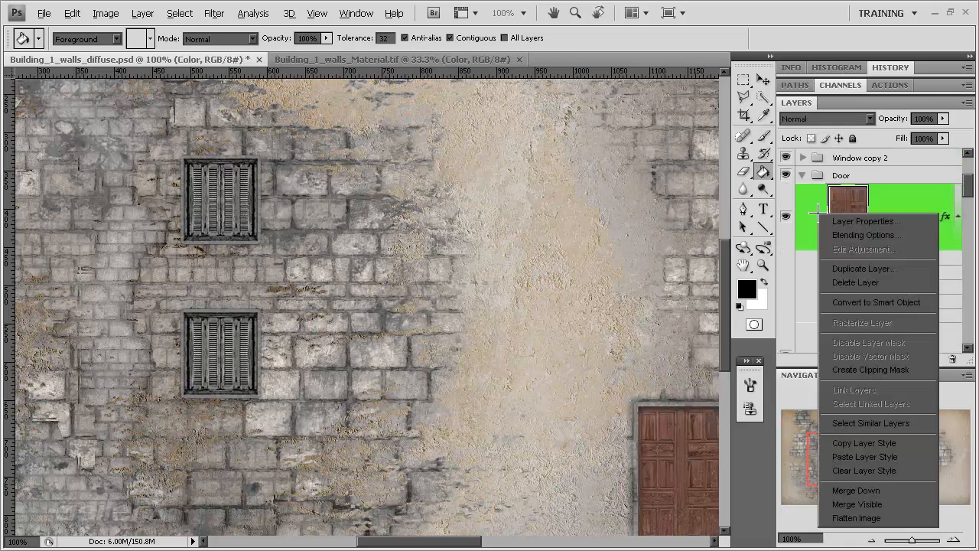
{"action": "left_click", "coordinate": [857, 443]}
{"action": "scroll", "coordinate": [842, 274], "scroll_direction": "down", "scroll_amount": 2}
{"action": "scroll", "coordinate": [876, 258], "scroll_direction": "down", "scroll_amount": 2}
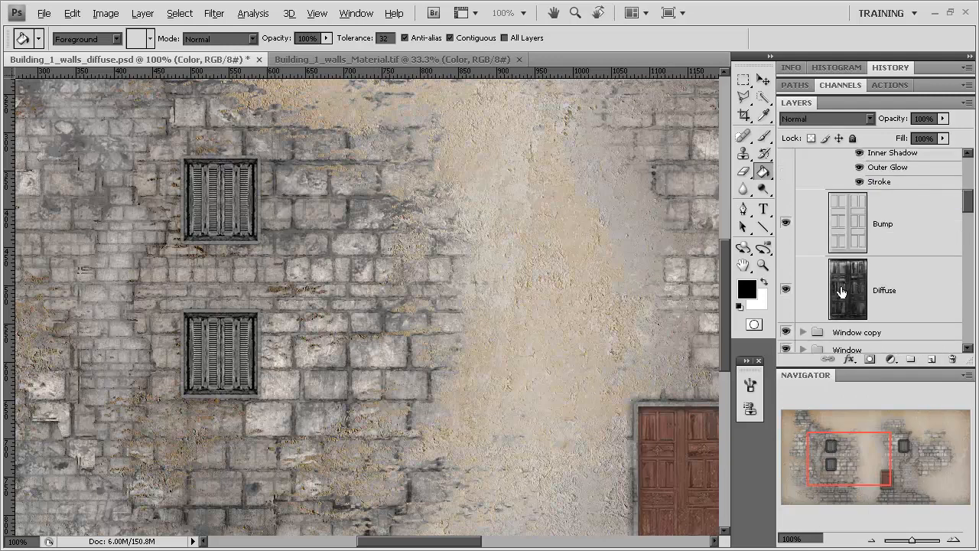
{"action": "left_click", "coordinate": [818, 290]}
{"action": "right_click", "coordinate": [817, 291]}
{"action": "left_click", "coordinate": [882, 479]}
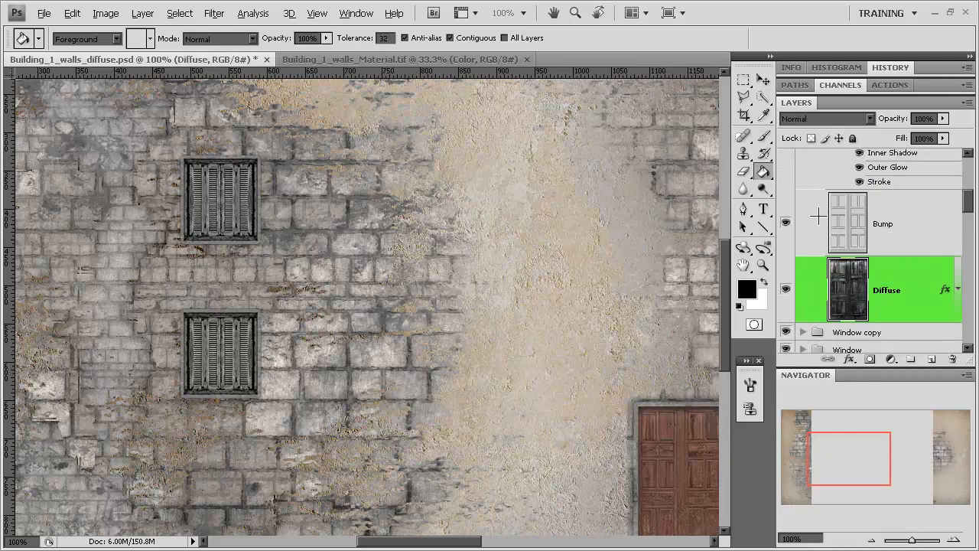
Hide the Door group's Bump and Color layers and collapse the group.
{"action": "left_click", "coordinate": [786, 222]}
{"action": "scroll", "coordinate": [794, 218], "scroll_direction": "up", "scroll_amount": 2}
{"action": "left_click", "coordinate": [788, 161]}
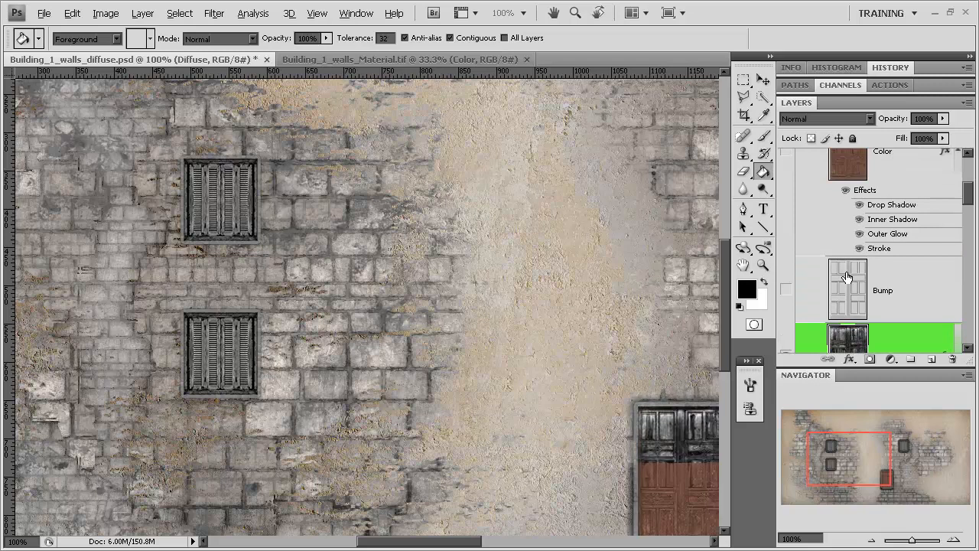
{"action": "scroll", "coordinate": [789, 162], "scroll_direction": "up", "scroll_amount": 2}
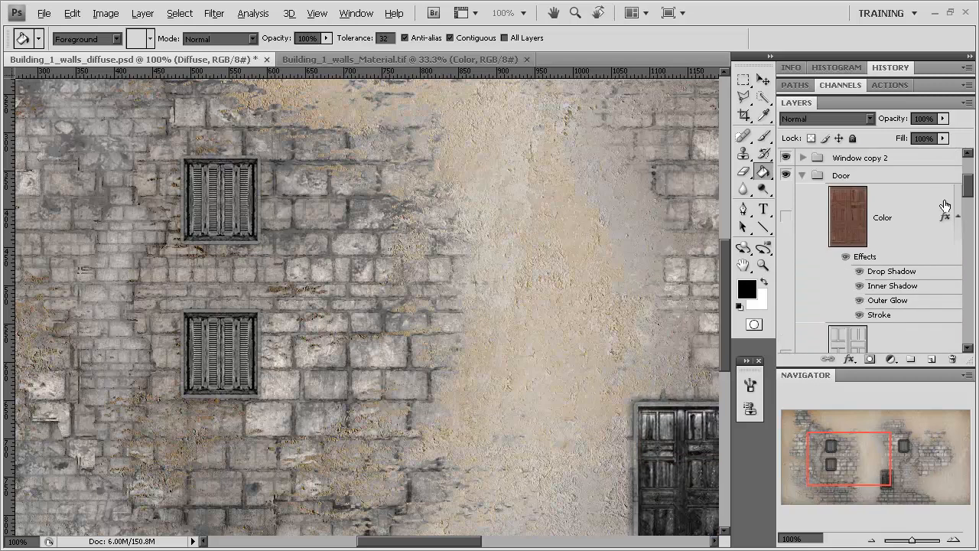
{"action": "left_click", "coordinate": [802, 174]}
Select the visible orange stain layer and compare the wall with and without it, leaving the layer shown.
{"action": "left_click_drag", "start_coordinate": [860, 463], "coordinate": [880, 475]}
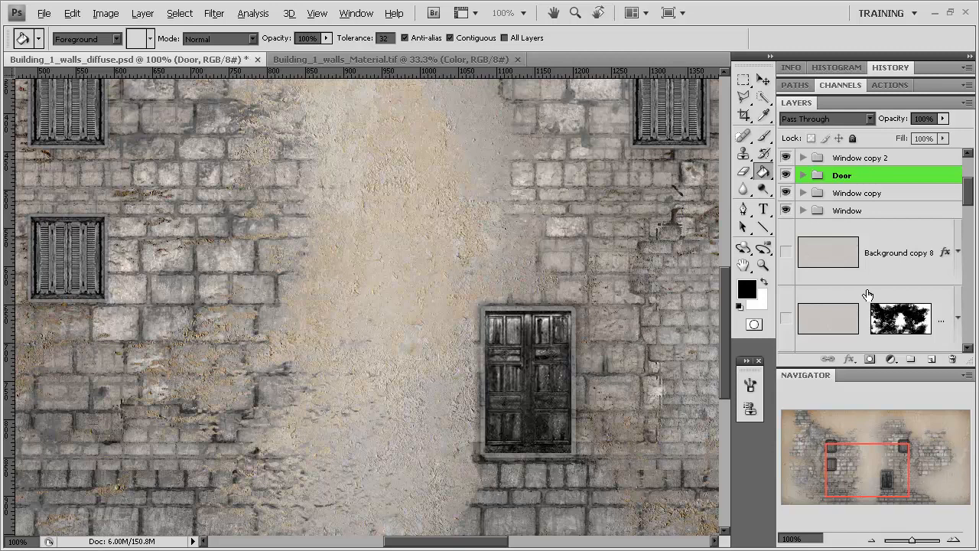
{"action": "left_click", "coordinate": [870, 540]}
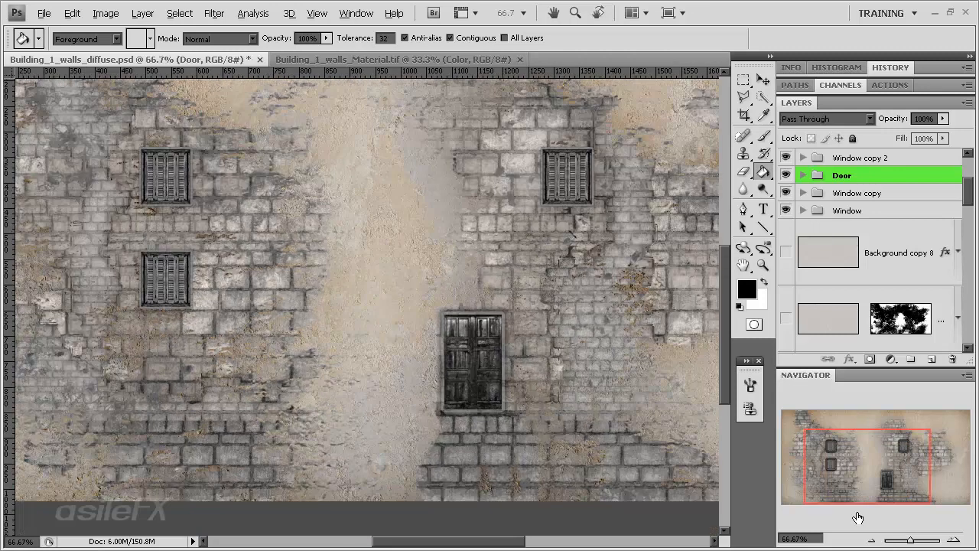
{"action": "left_click_drag", "start_coordinate": [858, 452], "coordinate": [865, 446]}
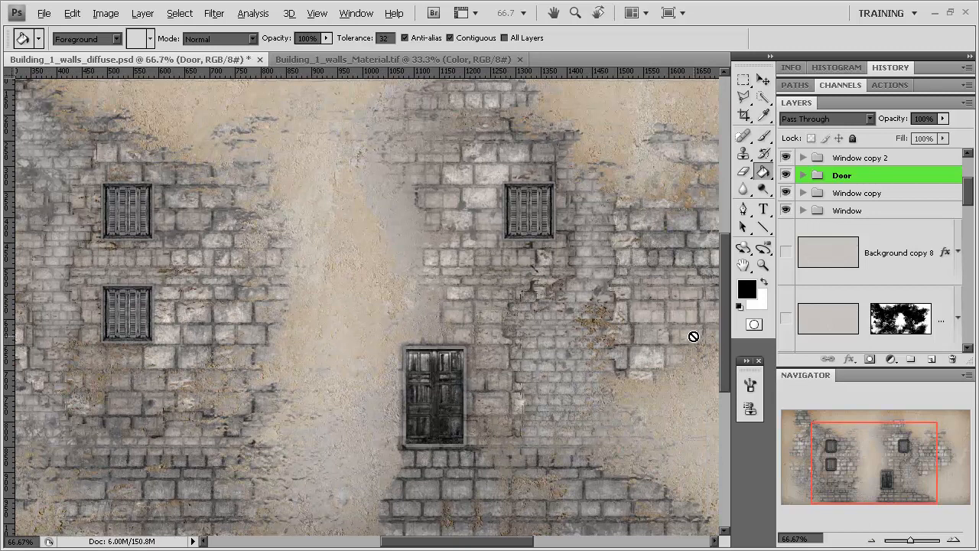
{"action": "scroll", "coordinate": [790, 311], "scroll_direction": "down", "scroll_amount": 2}
{"action": "scroll", "coordinate": [802, 265], "scroll_direction": "up", "scroll_amount": 2}
{"action": "scroll", "coordinate": [802, 266], "scroll_direction": "down", "scroll_amount": 4}
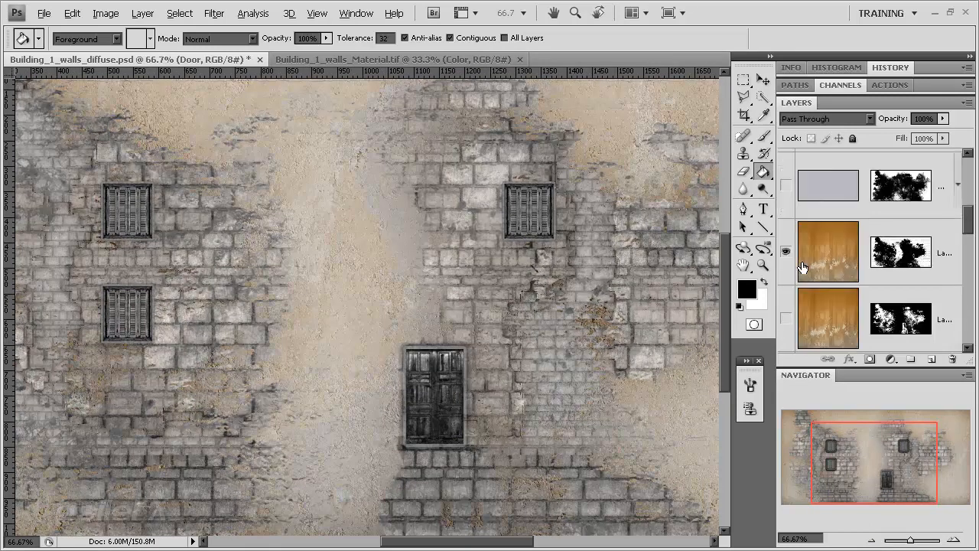
{"action": "scroll", "coordinate": [802, 264], "scroll_direction": "down", "scroll_amount": 1}
{"action": "left_click", "coordinate": [825, 195]}
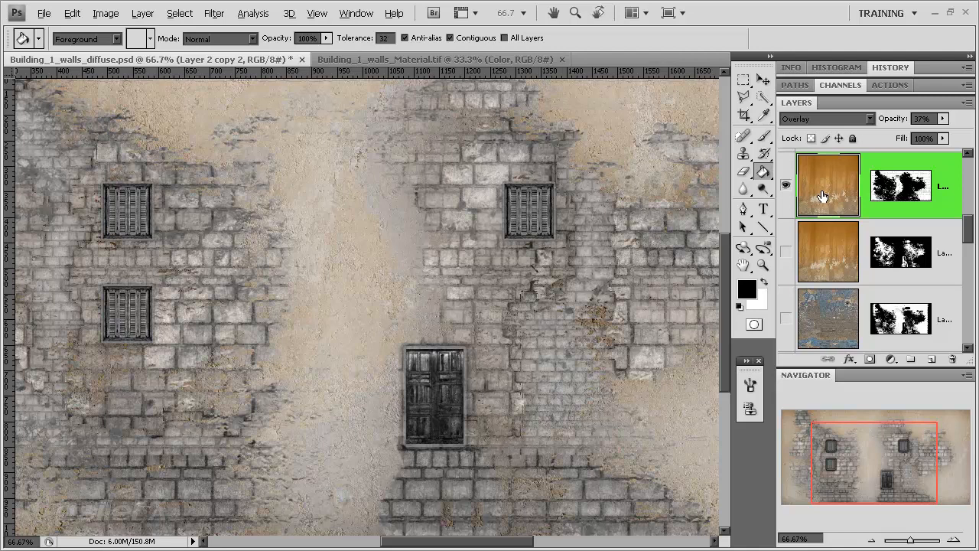
{"action": "left_click", "coordinate": [786, 185]}
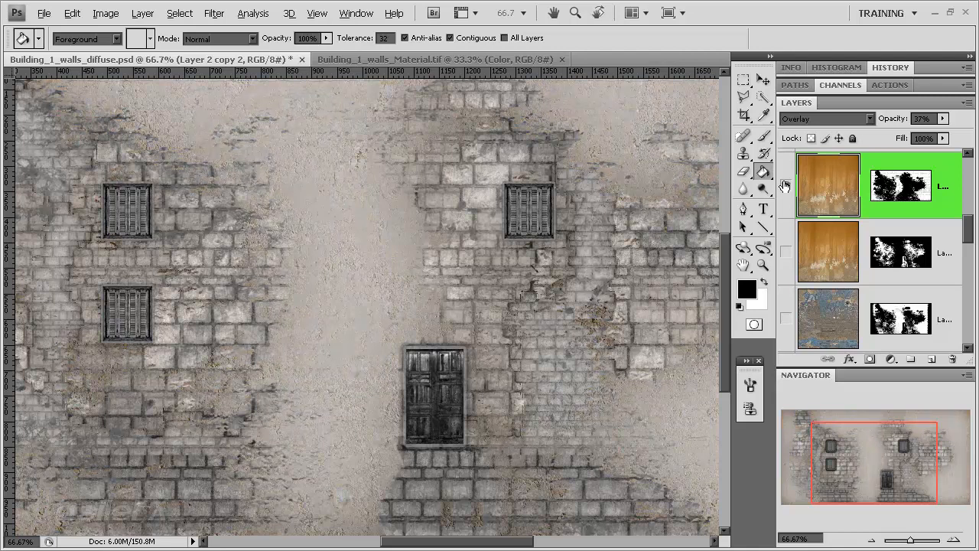
{"action": "left_click", "coordinate": [785, 185]}
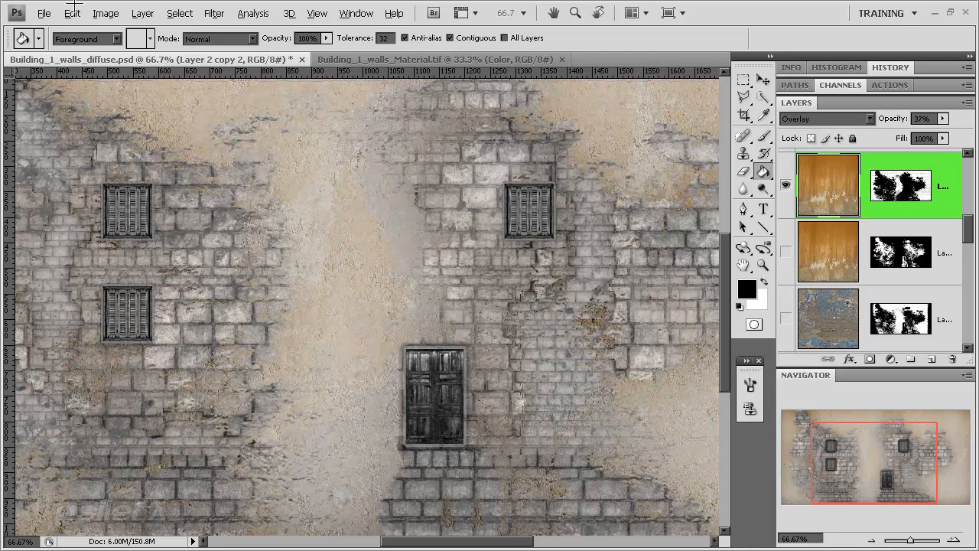
Convert the selected orange stain layer to black and white, using the automatic mix with Reds at -200% and Yellows at -77%.
{"action": "left_click", "coordinate": [105, 13]}
{"action": "mouse_move", "coordinate": [123, 57]}
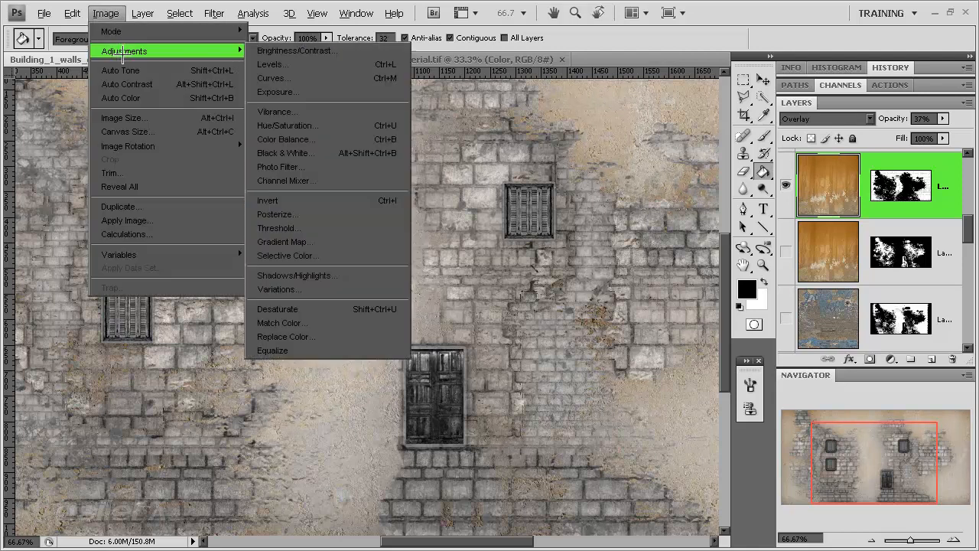
{"action": "left_click", "coordinate": [317, 153]}
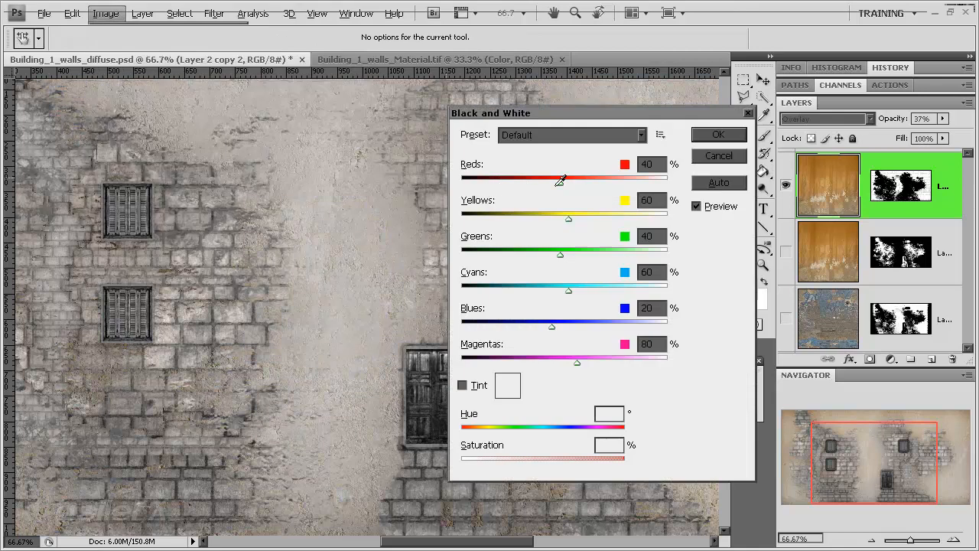
{"action": "left_click_drag", "start_coordinate": [561, 180], "coordinate": [395, 182]}
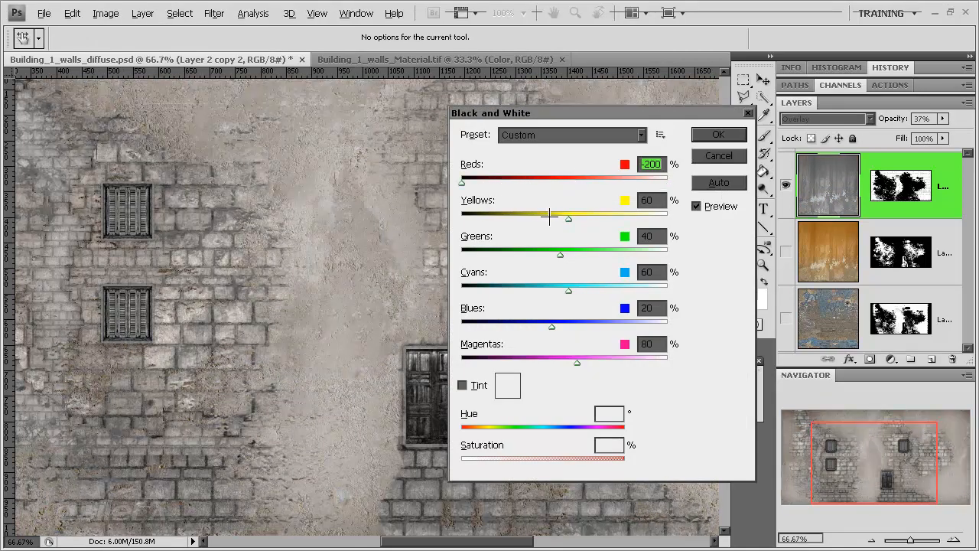
{"action": "left_click_drag", "start_coordinate": [549, 218], "coordinate": [406, 230]}
{"action": "left_click", "coordinate": [731, 180]}
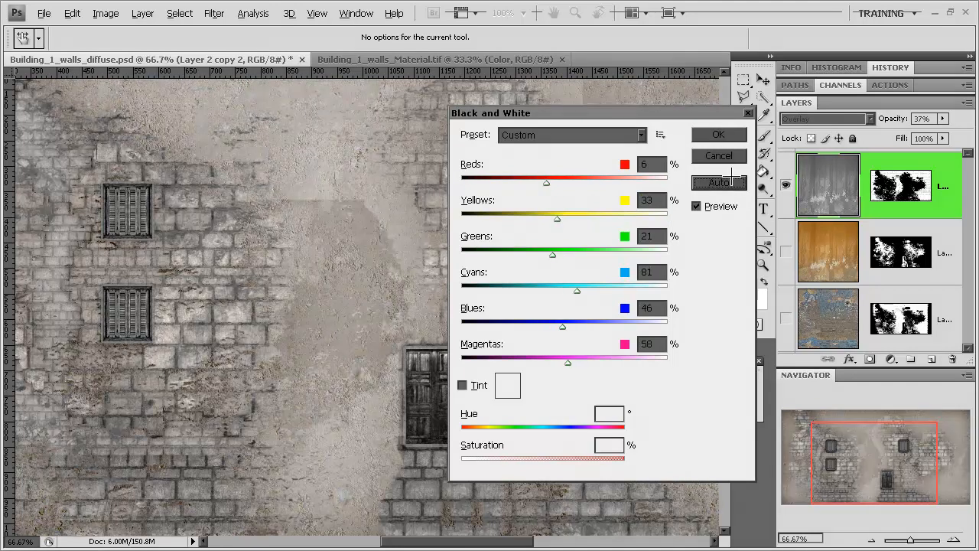
{"action": "left_click_drag", "start_coordinate": [546, 183], "coordinate": [417, 185]}
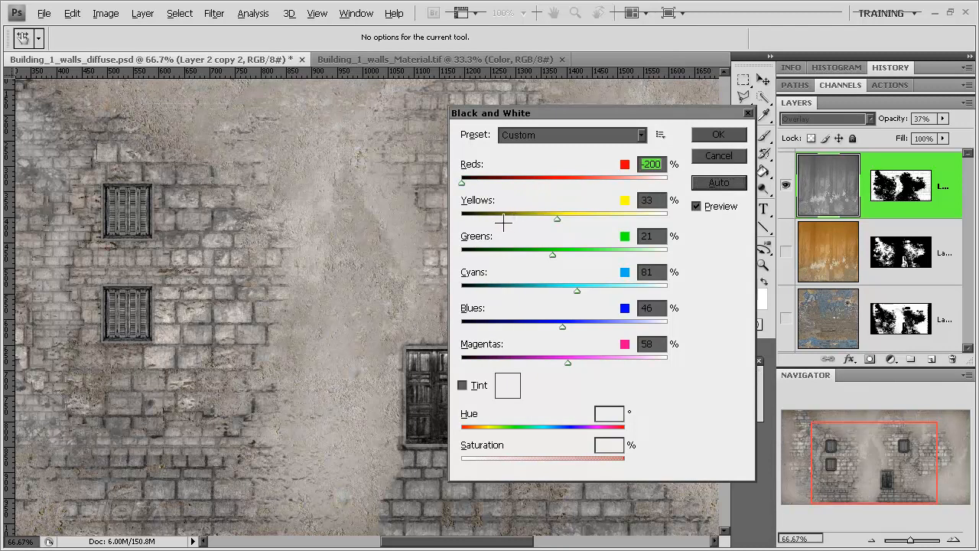
{"action": "mouse_move", "coordinate": [475, 214]}
{"action": "left_mouse_down"}
{"action": "mouse_move", "coordinate": [464, 214]}
{"action": "mouse_move", "coordinate": [559, 222]}
{"action": "mouse_move", "coordinate": [501, 225]}
{"action": "mouse_move", "coordinate": [501, 234]}
{"action": "mouse_move", "coordinate": [513, 225]}
{"action": "left_mouse_up"}
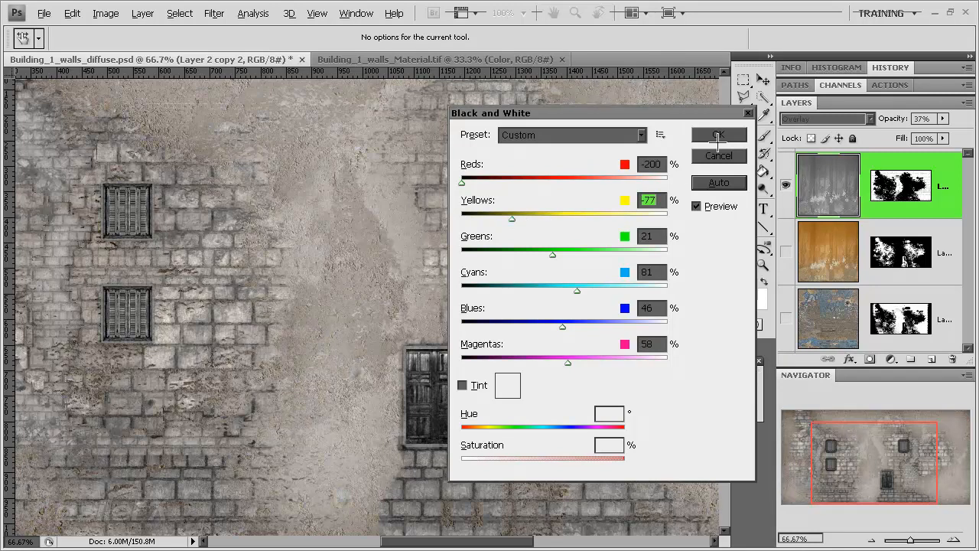
{"action": "left_click", "coordinate": [719, 135]}
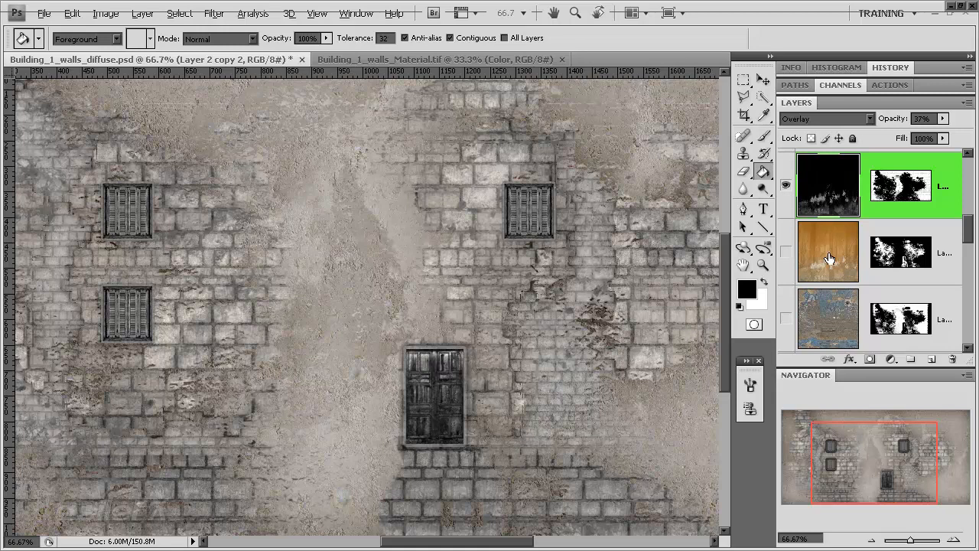
Compare the wall with and without the masked beige plaster layer above the blue-grey layer, keeping the plaster visible.
{"action": "scroll", "coordinate": [829, 263], "scroll_direction": "down", "scroll_amount": 2}
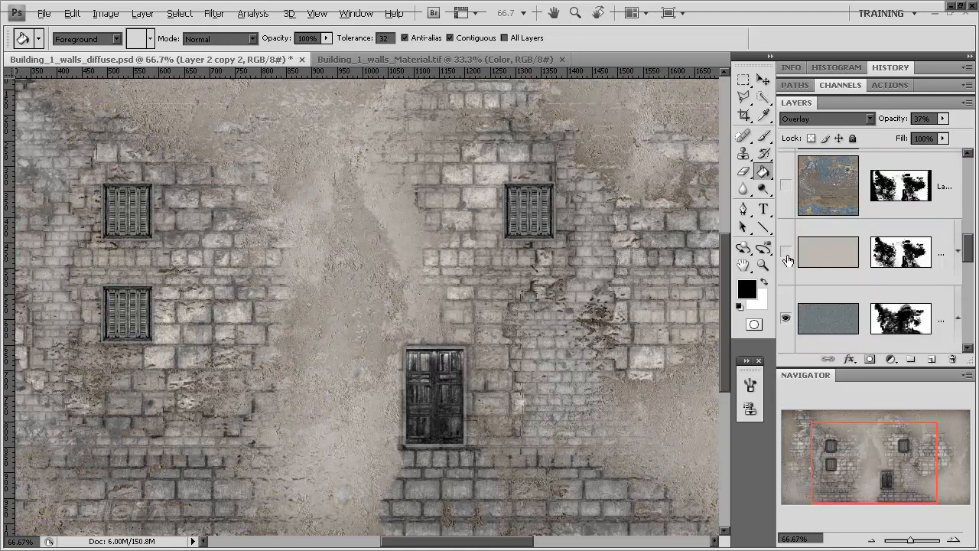
{"action": "left_click", "coordinate": [785, 252]}
{"action": "left_click", "coordinate": [786, 251]}
{"action": "left_click", "coordinate": [788, 253]}
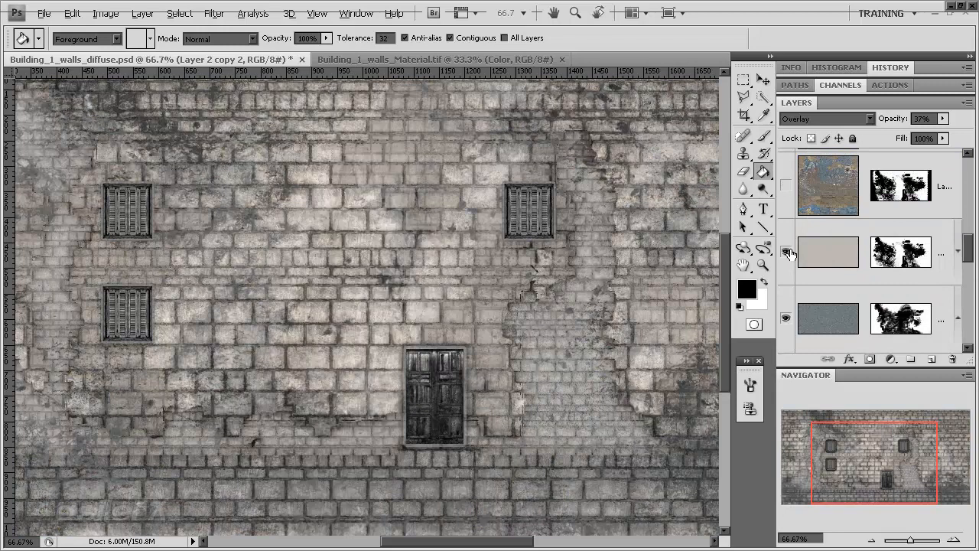
{"action": "left_click", "coordinate": [787, 252]}
{"action": "left_click_drag", "start_coordinate": [896, 468], "coordinate": [910, 466]}
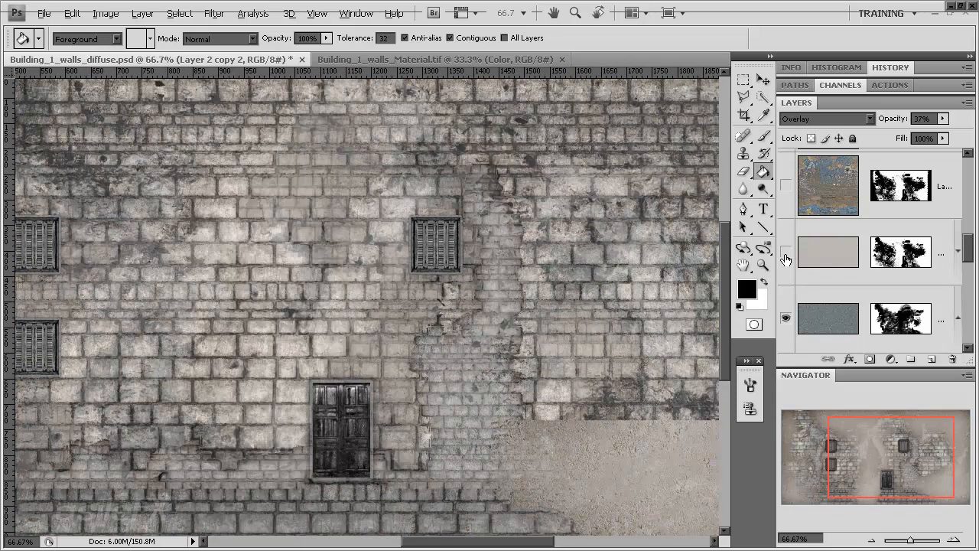
{"action": "left_click", "coordinate": [786, 252]}
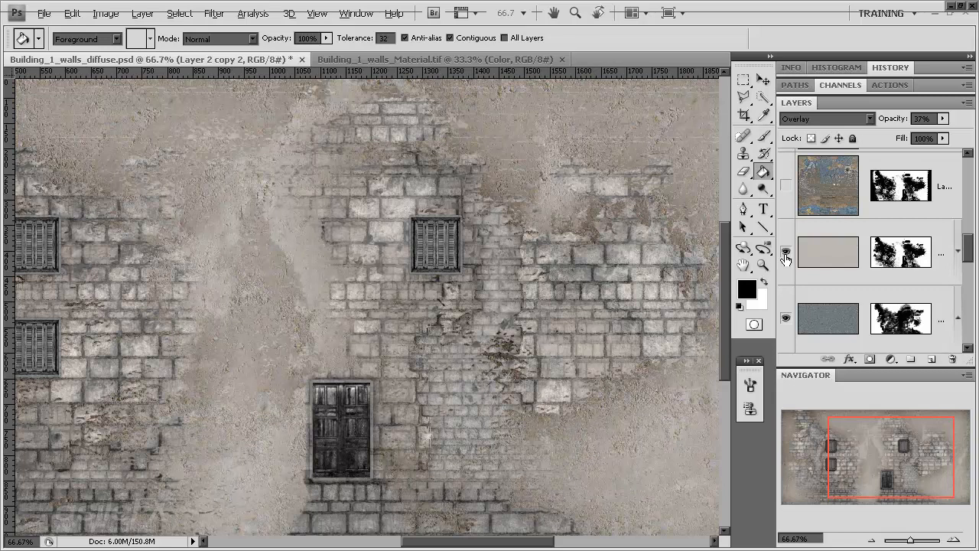
Apply a Black & White adjustment to the masked beige plaster layer with Yellows at -198% and Reds at 255%.
{"action": "left_click", "coordinate": [818, 258]}
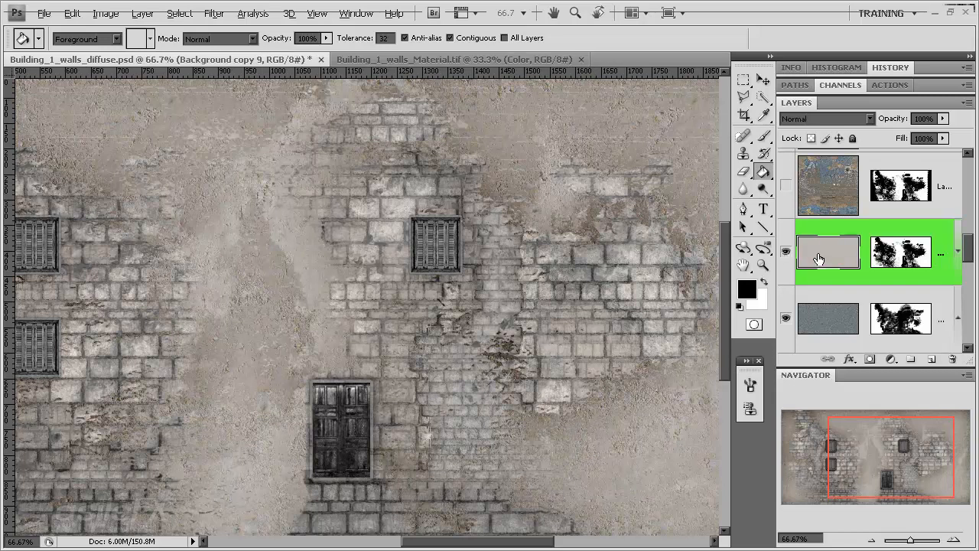
{"action": "left_click", "coordinate": [107, 13]}
{"action": "mouse_move", "coordinate": [119, 51]}
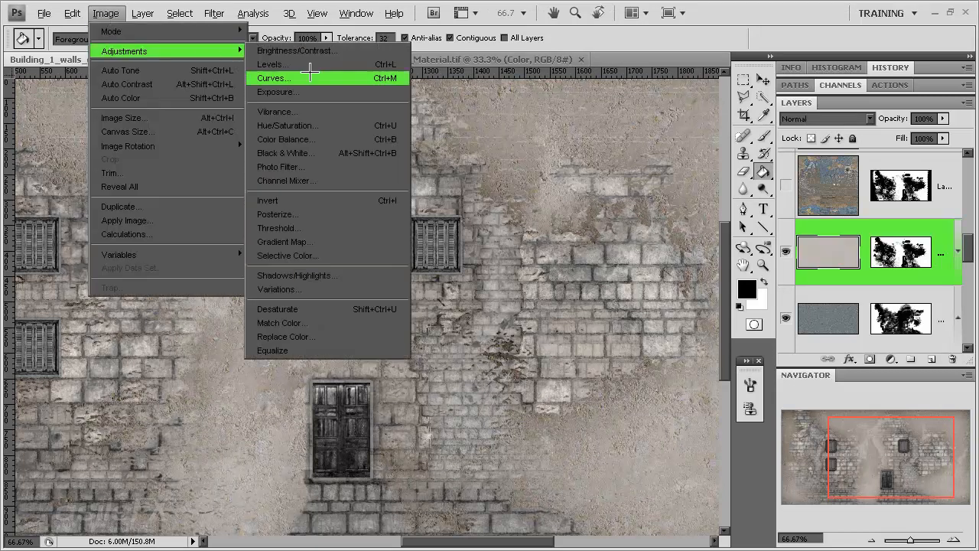
{"action": "left_click", "coordinate": [330, 152]}
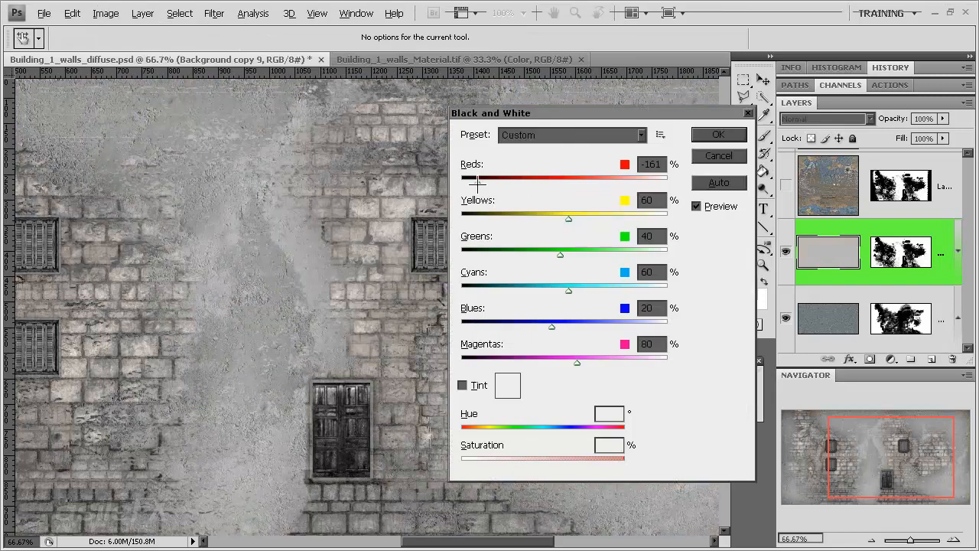
{"action": "left_click_drag", "start_coordinate": [561, 184], "coordinate": [462, 220]}
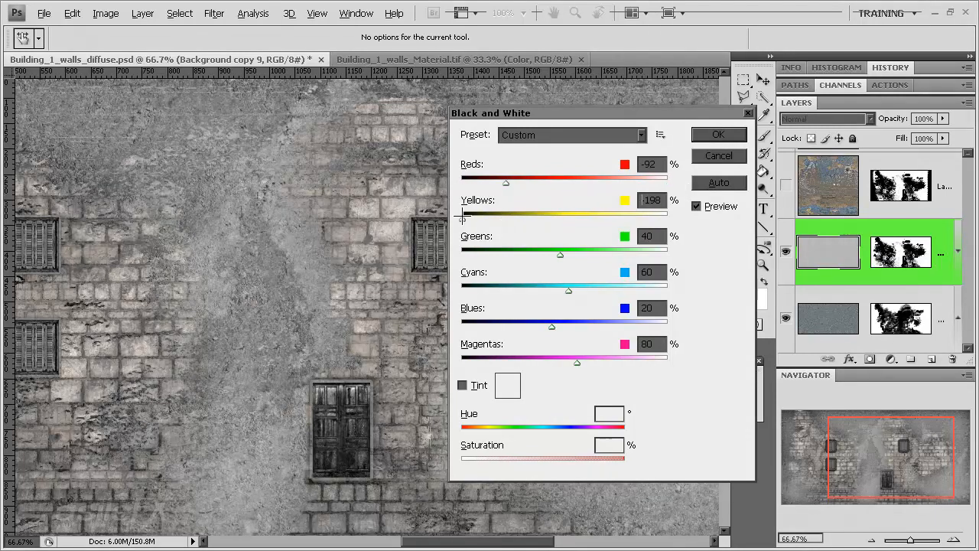
{"action": "left_click_drag", "start_coordinate": [506, 184], "coordinate": [649, 181]}
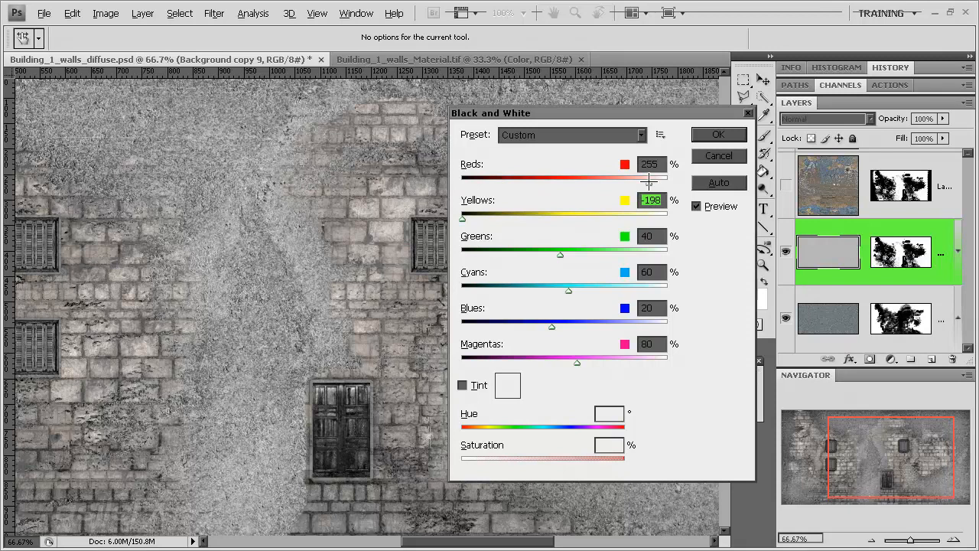
Convert the Background copy 9 layer to Black & White using the automatic mix with Yellows set to 107%.
{"action": "left_click", "coordinate": [717, 182]}
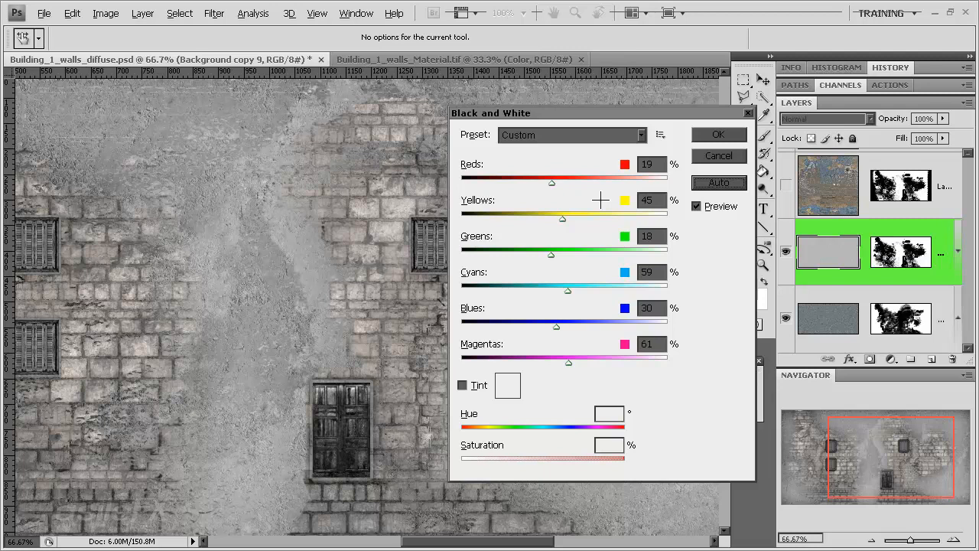
{"action": "left_click", "coordinate": [539, 216]}
{"action": "left_click", "coordinate": [606, 216]}
{"action": "left_click", "coordinate": [586, 217]}
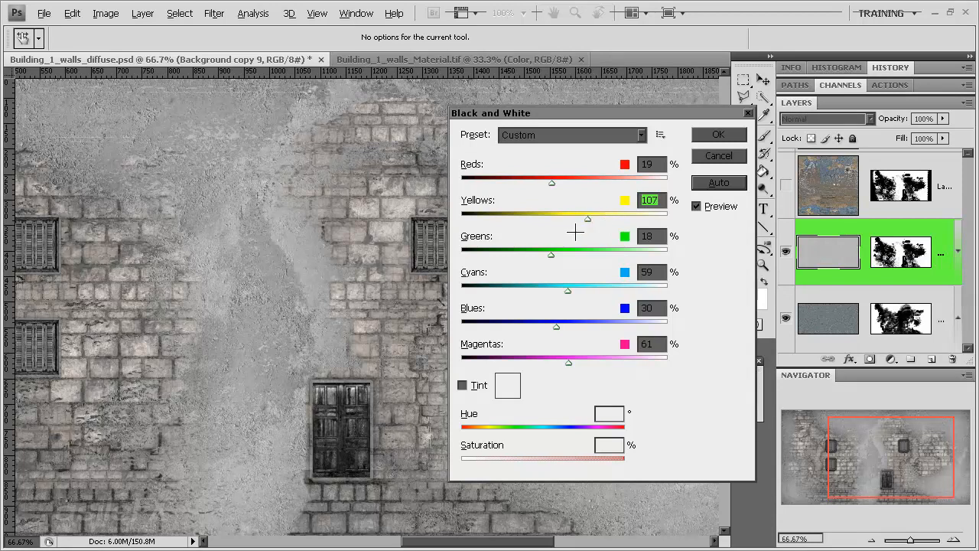
{"action": "left_click", "coordinate": [712, 137]}
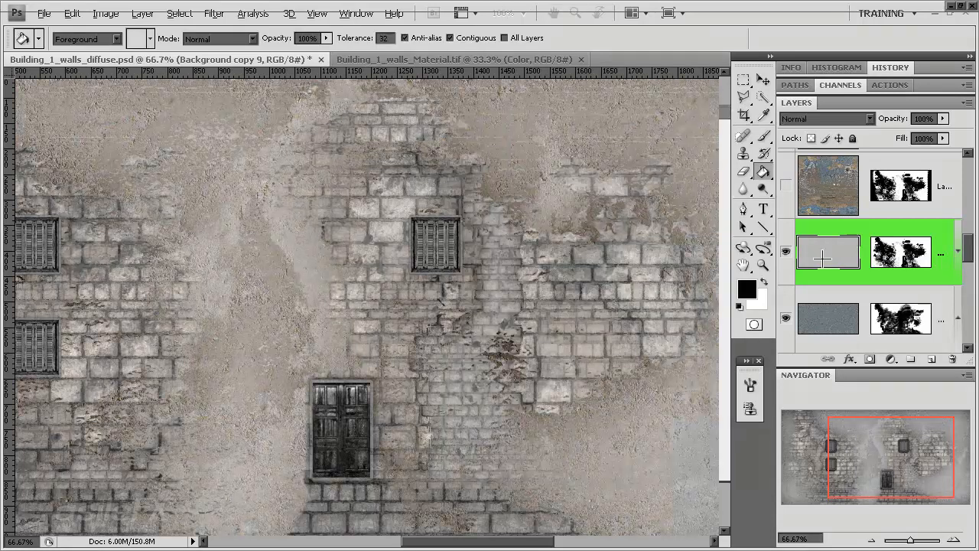
{"action": "scroll", "coordinate": [818, 253], "scroll_direction": "down", "scroll_amount": 1}
{"action": "left_click", "coordinate": [825, 254]}
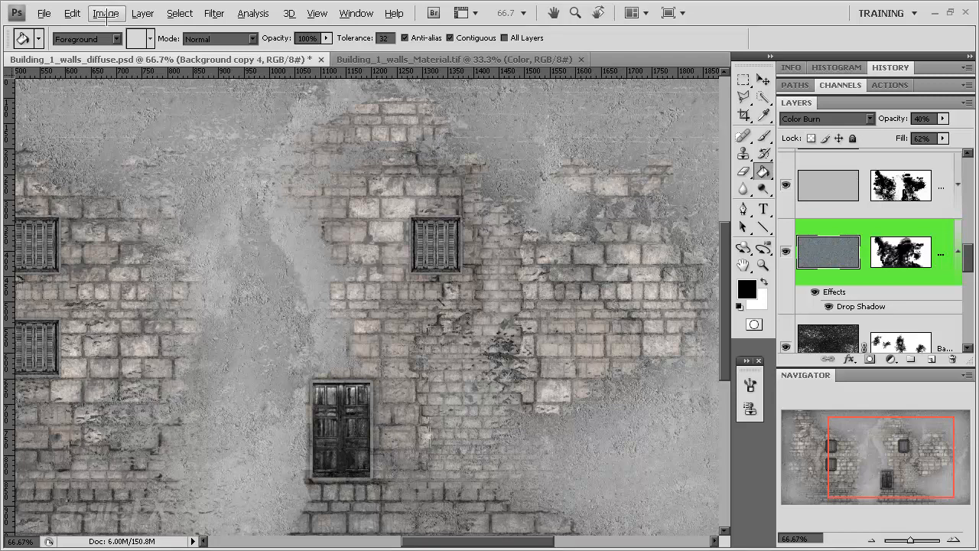
{"action": "left_click", "coordinate": [107, 14]}
{"action": "mouse_move", "coordinate": [153, 51]}
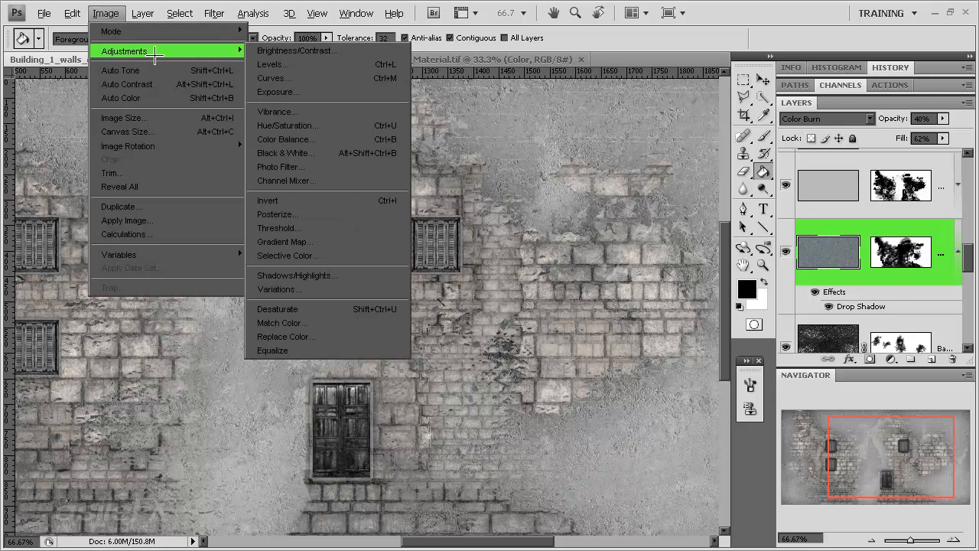
{"action": "left_click", "coordinate": [291, 125]}
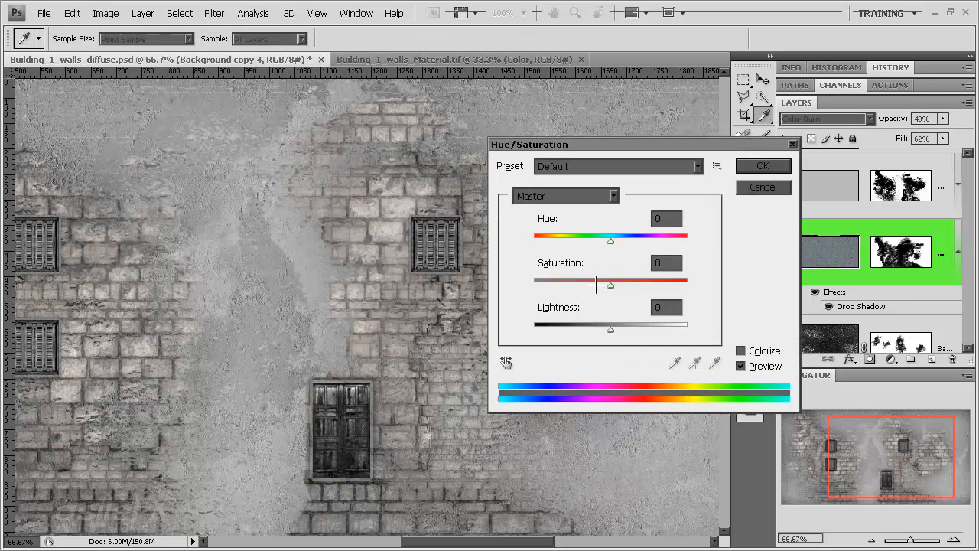
{"action": "left_click_drag", "start_coordinate": [596, 284], "coordinate": [513, 288]}
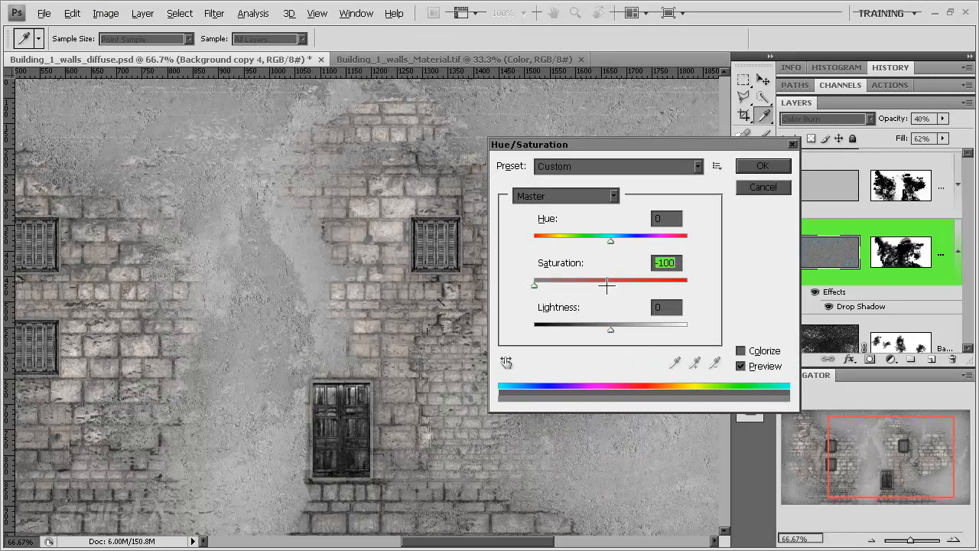
{"action": "left_click", "coordinate": [763, 187]}
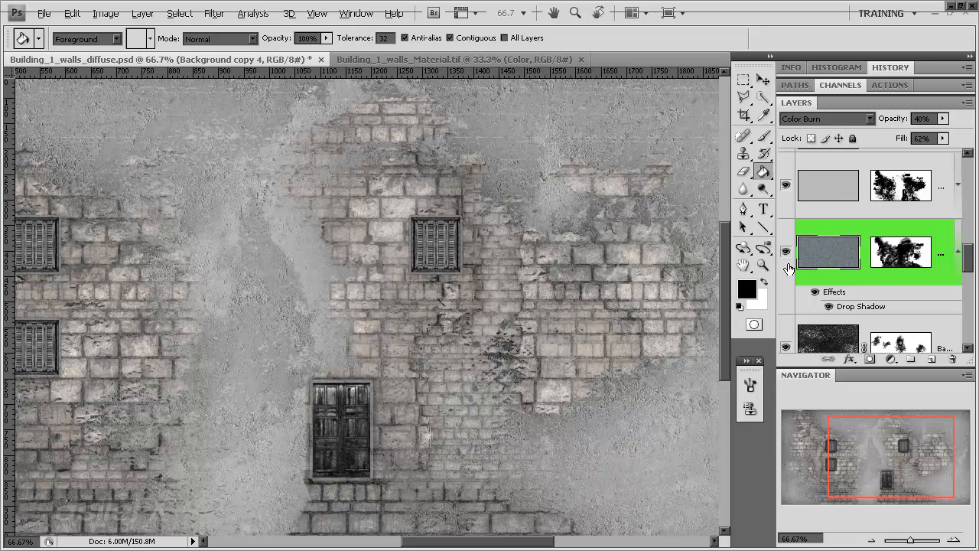
Start a Black & White adjustment on the Background copy brick layer with Reds at 250% and Yellows at 148%.
{"action": "left_click_drag", "start_coordinate": [891, 451], "coordinate": [890, 459]}
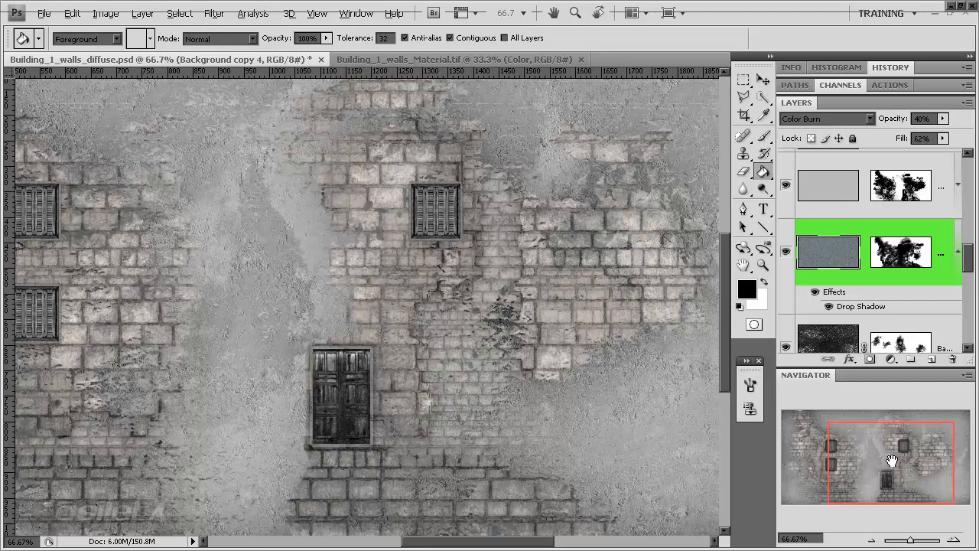
{"action": "key", "text": "alt+["}
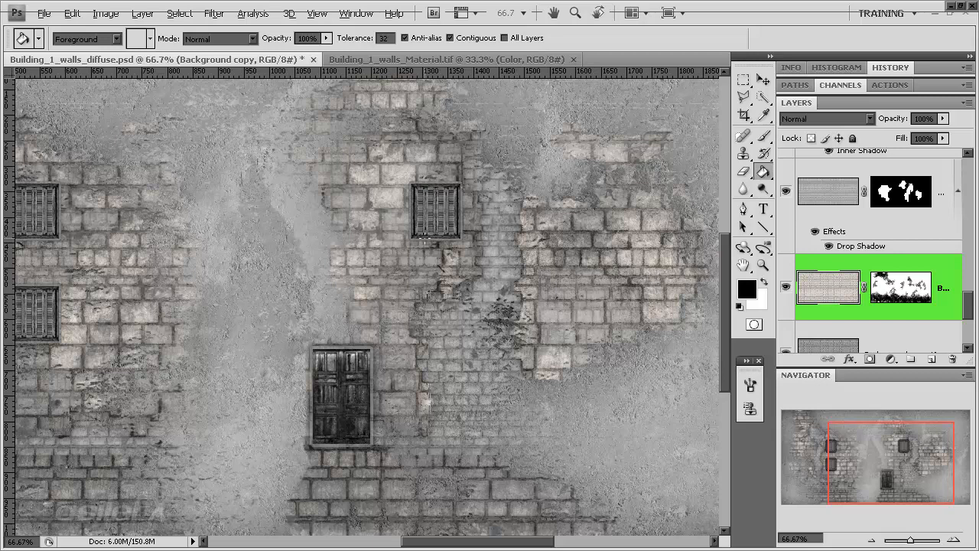
{"action": "left_click", "coordinate": [105, 13]}
{"action": "mouse_move", "coordinate": [188, 52]}
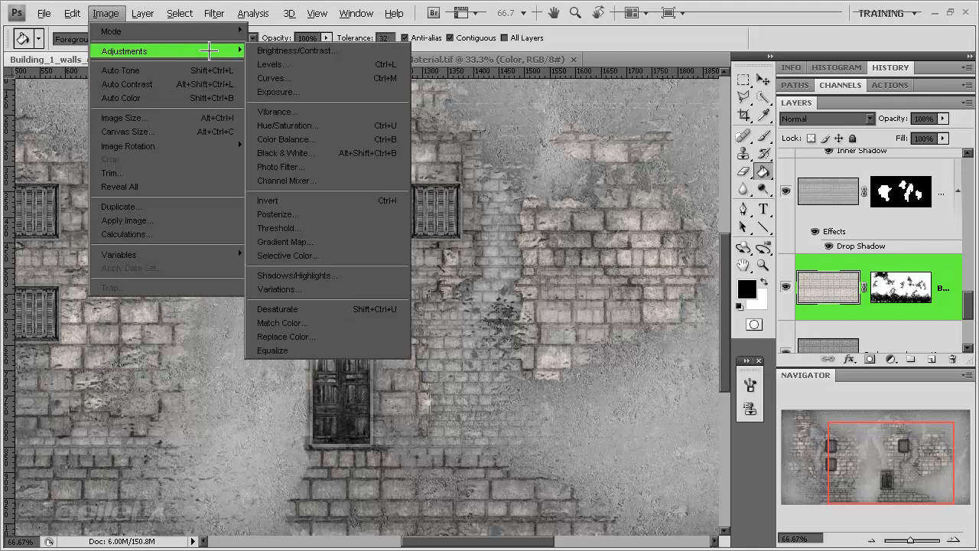
{"action": "left_click", "coordinate": [342, 153]}
{"action": "left_click_drag", "start_coordinate": [617, 187], "coordinate": [646, 184]}
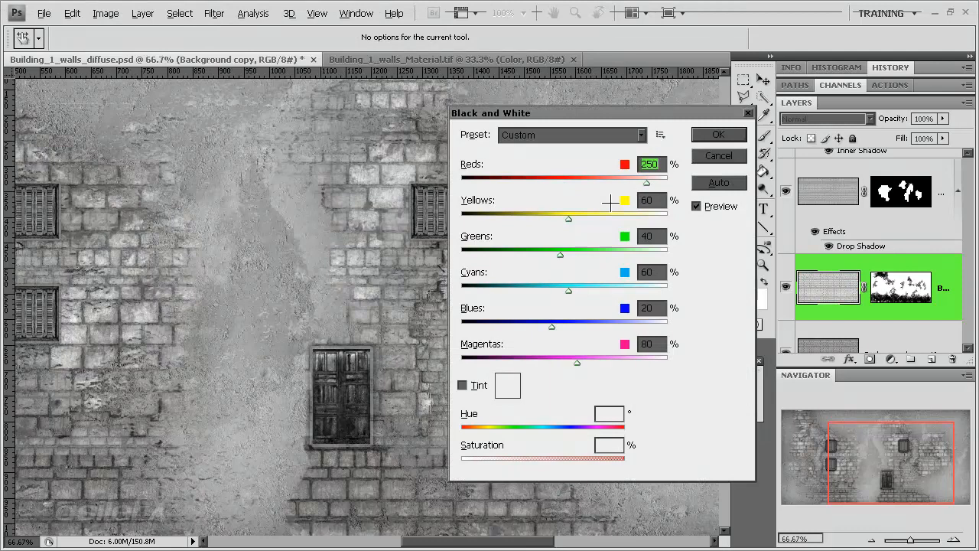
{"action": "left_click", "coordinate": [625, 218]}
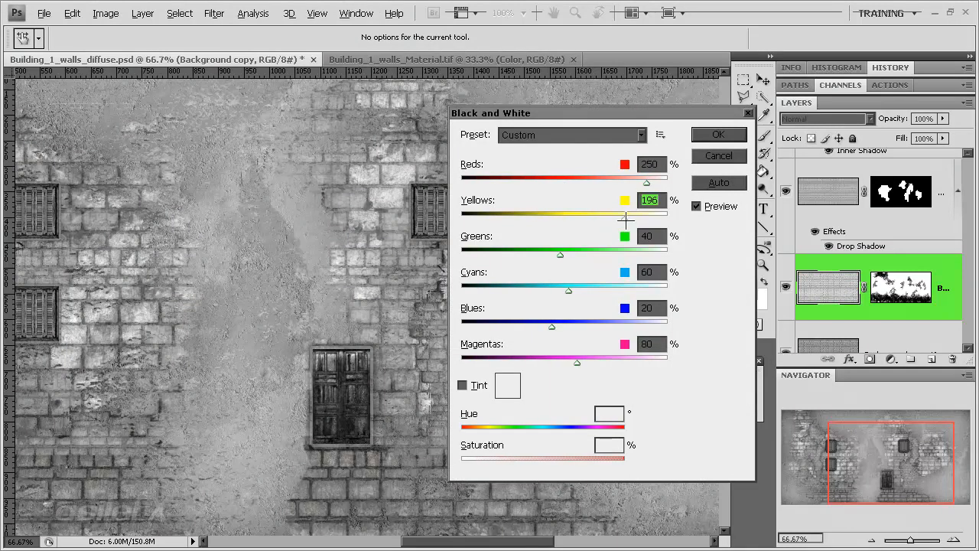
{"action": "left_click_drag", "start_coordinate": [625, 218], "coordinate": [648, 219]}
{"action": "left_click", "coordinate": [605, 219]}
Set Greens to 70% and Blues to 68% in the Black & White mix.
{"action": "left_click_drag", "start_coordinate": [559, 254], "coordinate": [570, 254]}
{"action": "left_click_drag", "start_coordinate": [620, 327], "coordinate": [573, 327]}
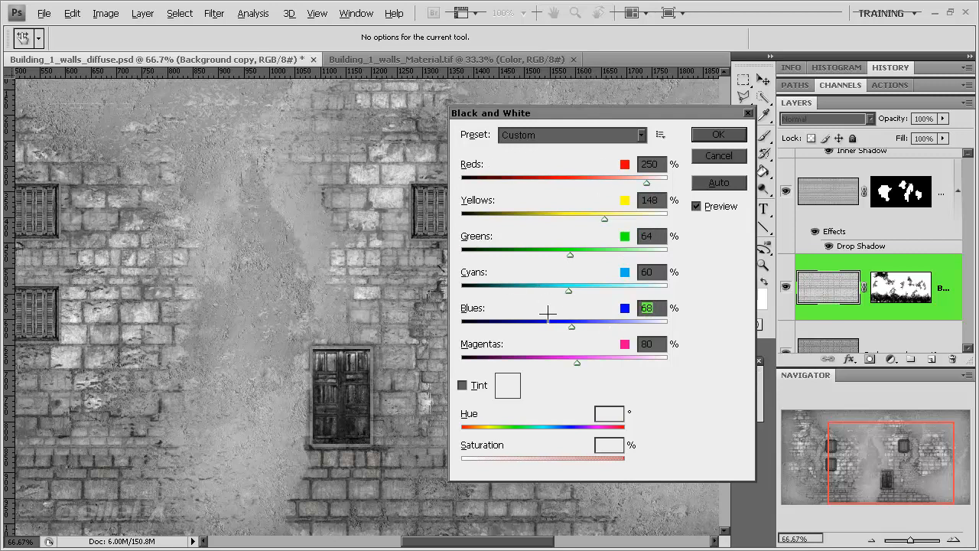
{"action": "mouse_move", "coordinate": [570, 253]}
{"action": "left_mouse_down"}
{"action": "mouse_move", "coordinate": [587, 253]}
{"action": "mouse_move", "coordinate": [573, 255]}
{"action": "left_mouse_up"}
Set Reds to 207%, raise Yellows further, and apply the Black & White conversion to the brick layer.
{"action": "left_click_drag", "start_coordinate": [543, 178], "coordinate": [667, 179]}
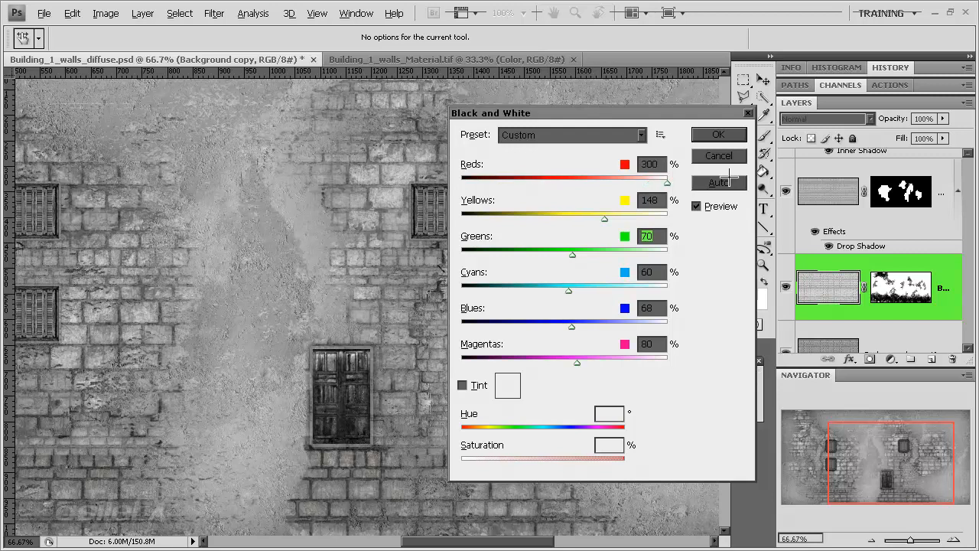
{"action": "left_click_drag", "start_coordinate": [667, 182], "coordinate": [629, 182]}
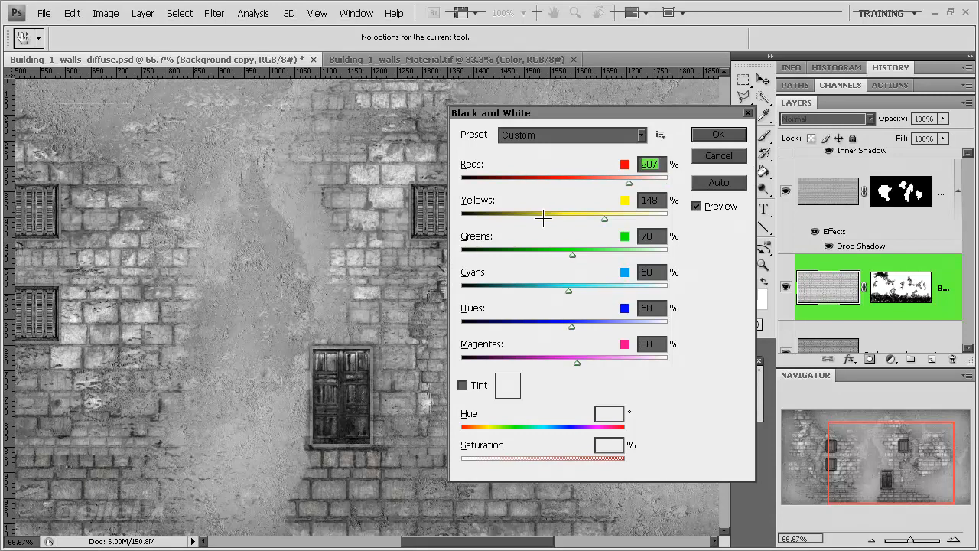
{"action": "left_click_drag", "start_coordinate": [543, 219], "coordinate": [625, 219]}
{"action": "left_click", "coordinate": [718, 134]}
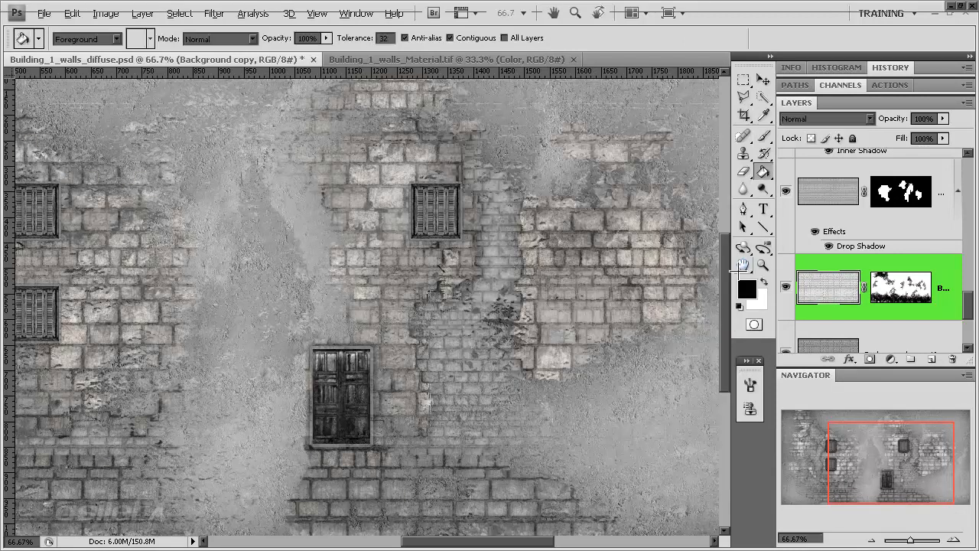
Select the Background copy 10 layer and compare the wall with that layer hidden and shown.
{"action": "scroll", "coordinate": [826, 281], "scroll_direction": "down", "scroll_amount": 2}
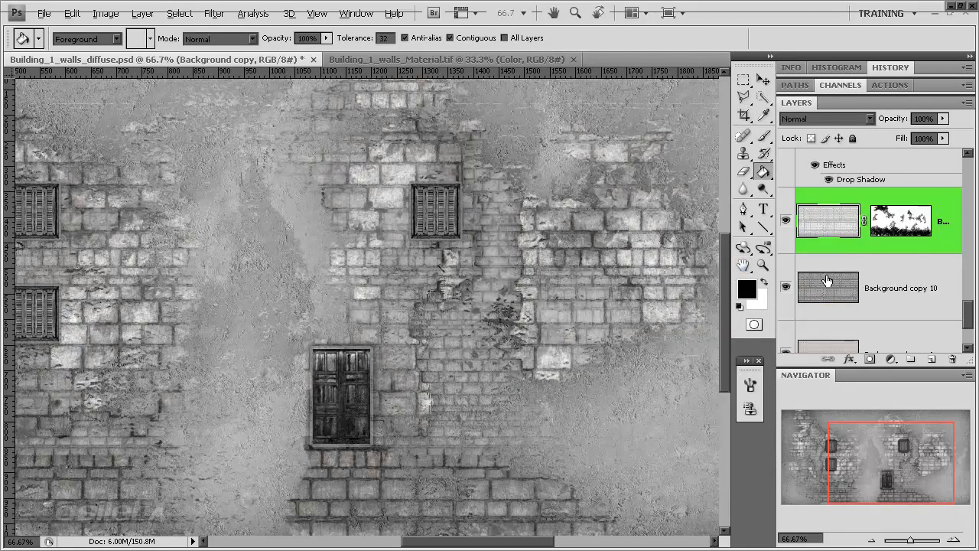
{"action": "left_click", "coordinate": [826, 281]}
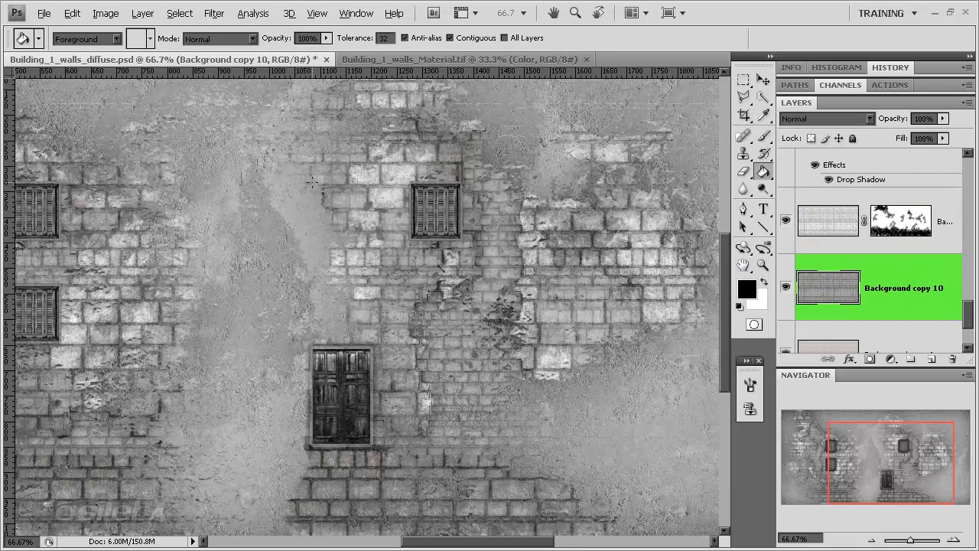
{"action": "key", "text": "ctrl+alt+shift+b"}
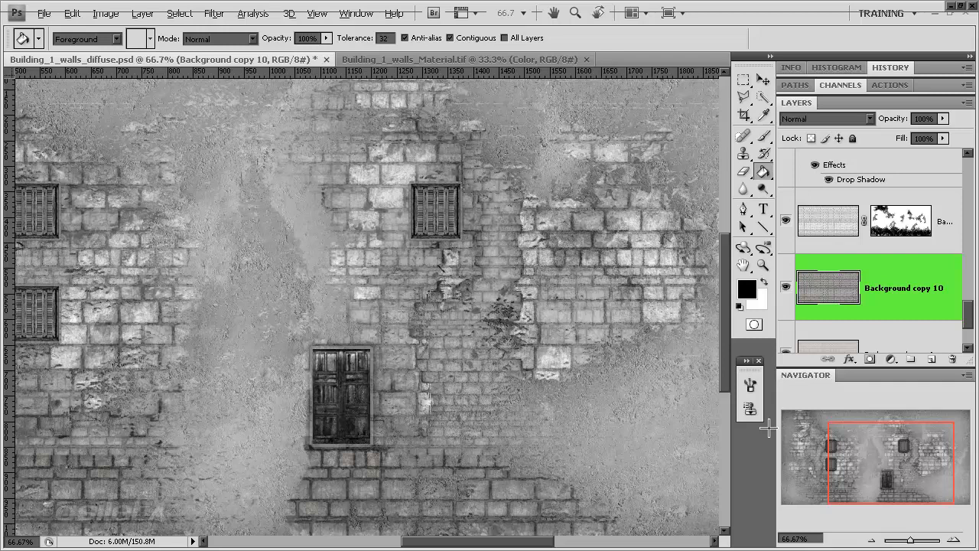
{"action": "left_click_drag", "start_coordinate": [875, 444], "coordinate": [885, 446]}
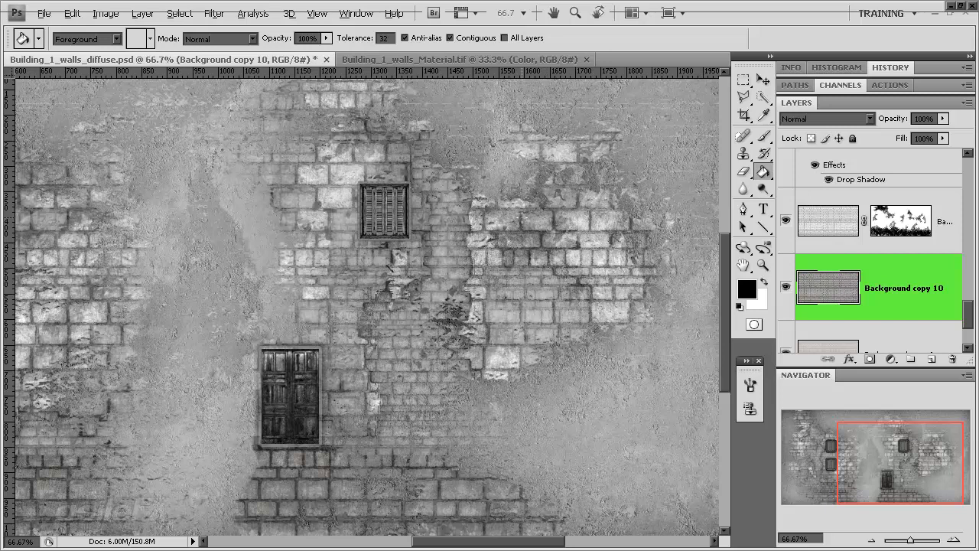
{"action": "left_click", "coordinate": [785, 287]}
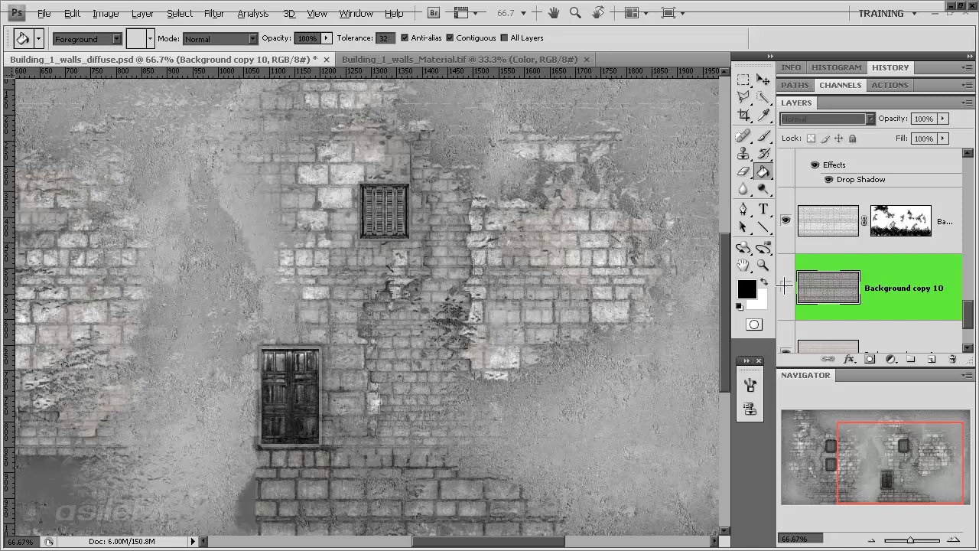
{"action": "left_click", "coordinate": [785, 286]}
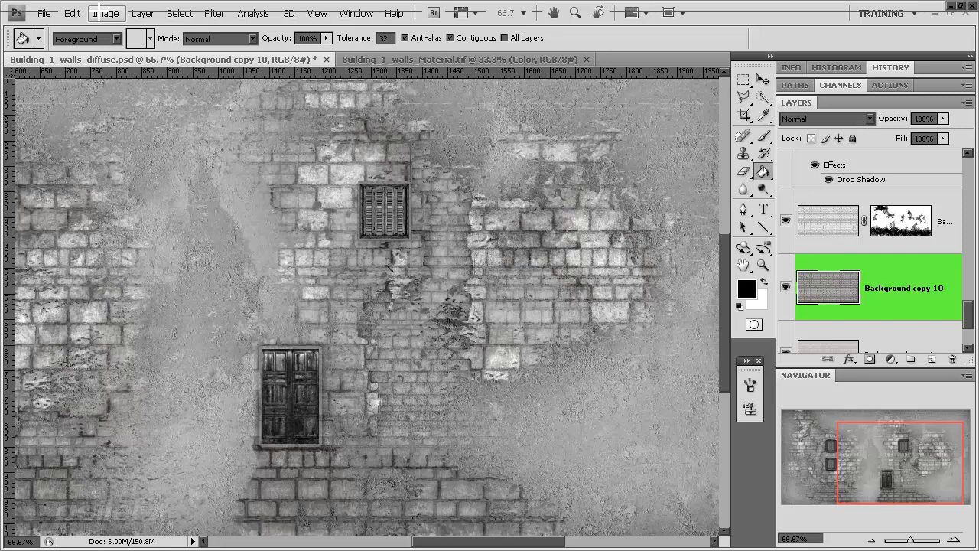
Convert the Background copy 10 layer to Black & White with Reds 49%, Cyans 114%, Blues 174% and reduced Yellows.
{"action": "left_click", "coordinate": [106, 13]}
{"action": "mouse_move", "coordinate": [153, 51]}
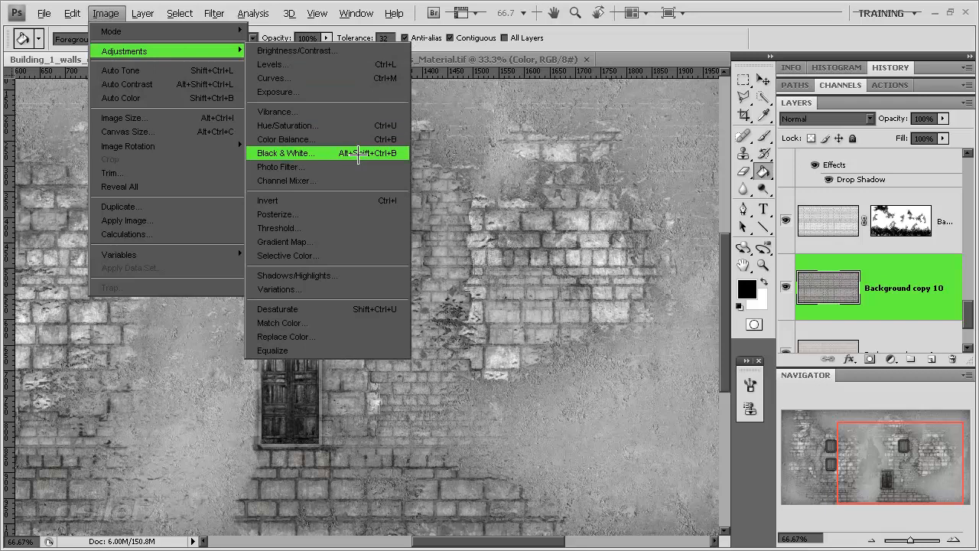
{"action": "left_click", "coordinate": [358, 153]}
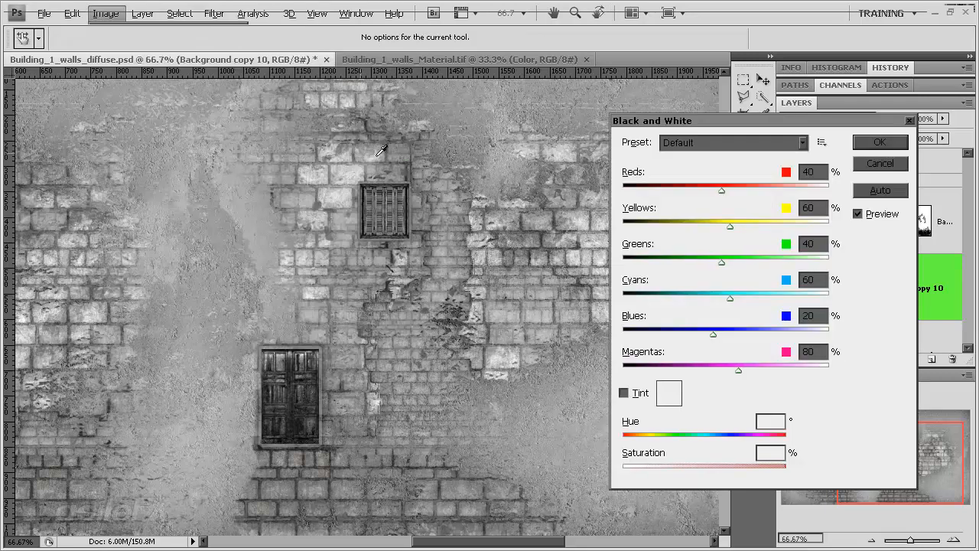
{"action": "left_click_drag", "start_coordinate": [765, 192], "coordinate": [779, 226]}
{"action": "left_click", "coordinate": [783, 297]}
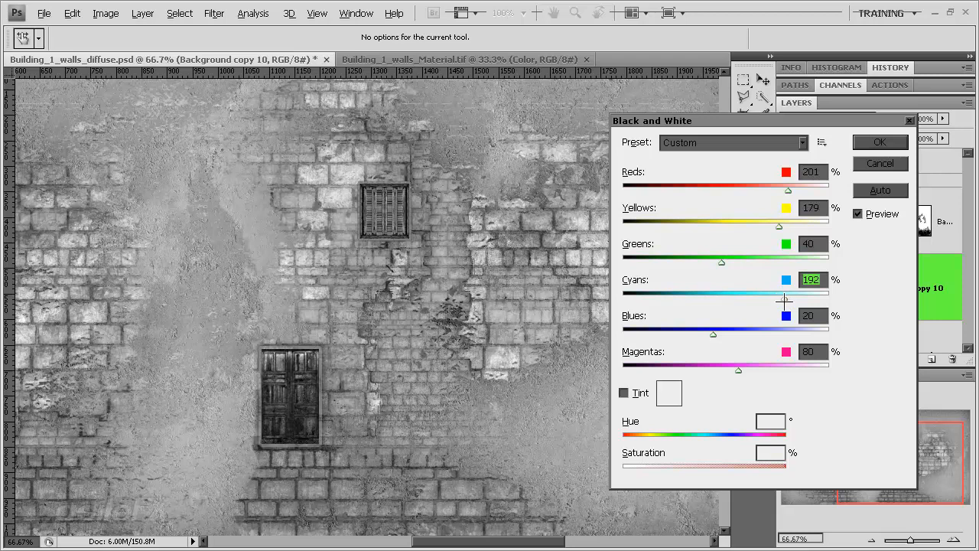
{"action": "left_click", "coordinate": [775, 331]}
{"action": "mouse_move", "coordinate": [756, 299]}
{"action": "left_mouse_down"}
{"action": "mouse_move", "coordinate": [630, 285]}
{"action": "mouse_move", "coordinate": [834, 287]}
{"action": "mouse_move", "coordinate": [753, 287]}
{"action": "left_mouse_up"}
{"action": "left_click", "coordinate": [727, 192]}
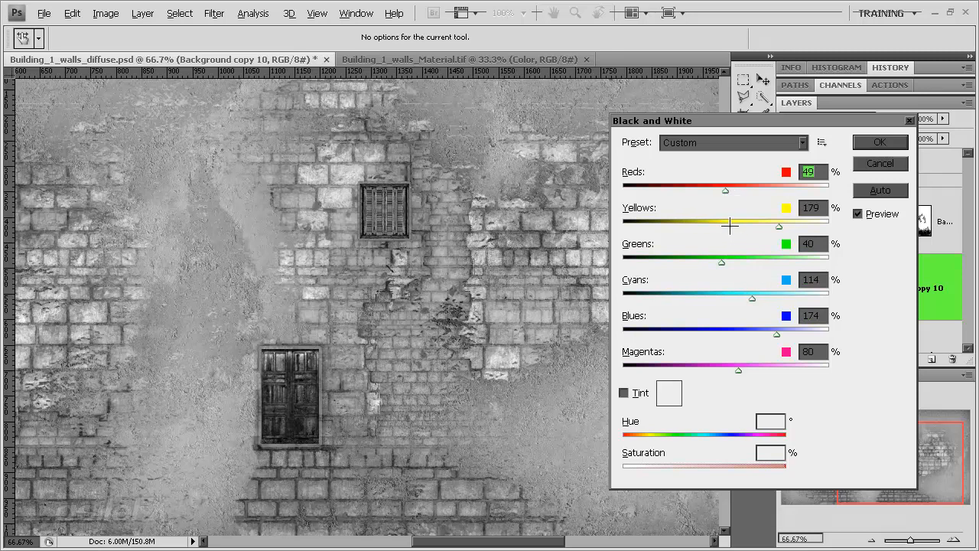
{"action": "left_click", "coordinate": [730, 226]}
{"action": "left_click", "coordinate": [863, 145]}
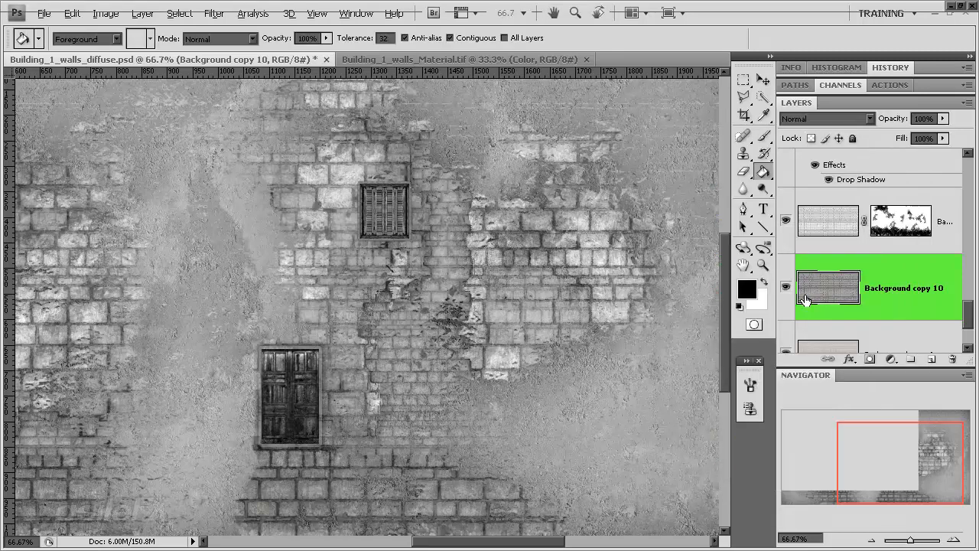
Try a Levels adjustment on the Background copy 10 layer with input levels of 126, 1.12 and 189.
{"action": "key", "text": "ctrl+l"}
{"action": "left_click_drag", "start_coordinate": [586, 249], "coordinate": [529, 249]}
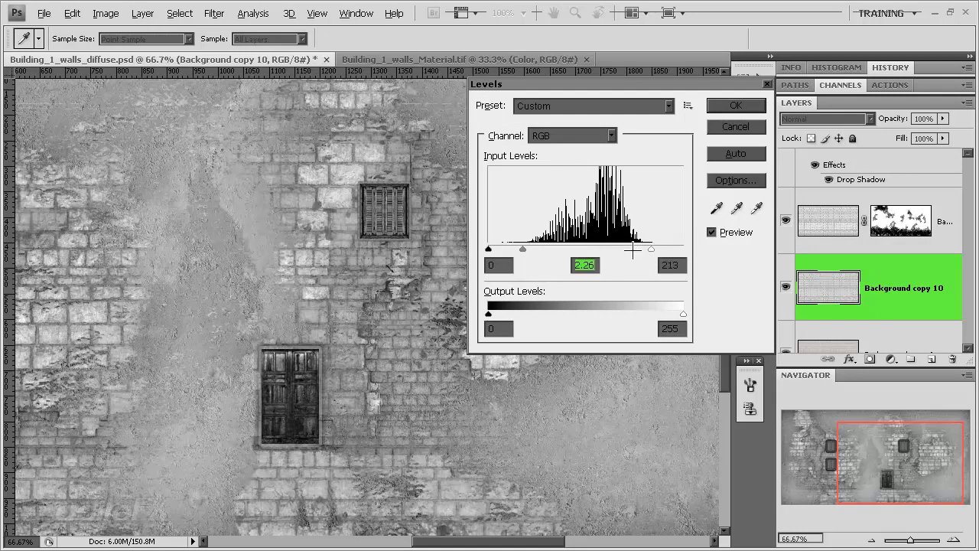
{"action": "left_click_drag", "start_coordinate": [683, 249], "coordinate": [580, 247]}
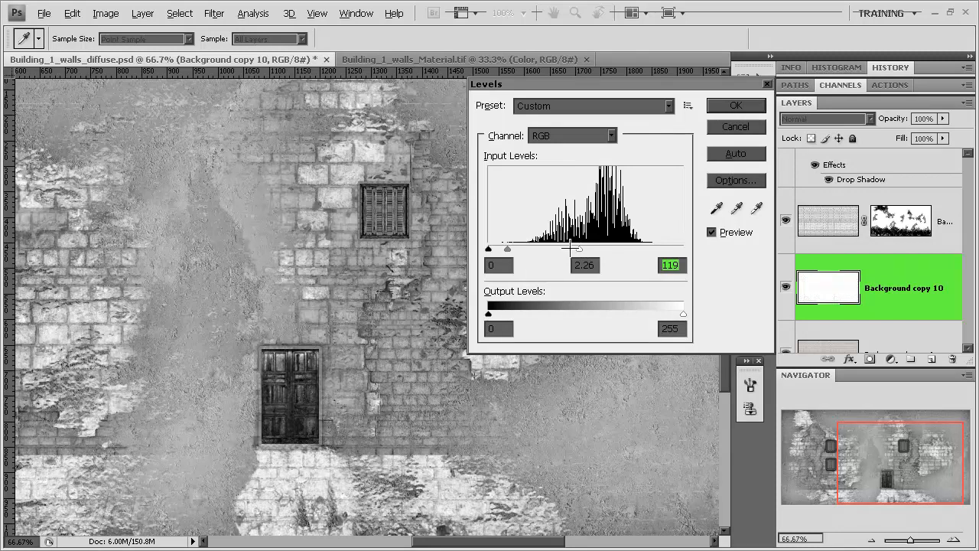
{"action": "left_click_drag", "start_coordinate": [488, 250], "coordinate": [617, 249]}
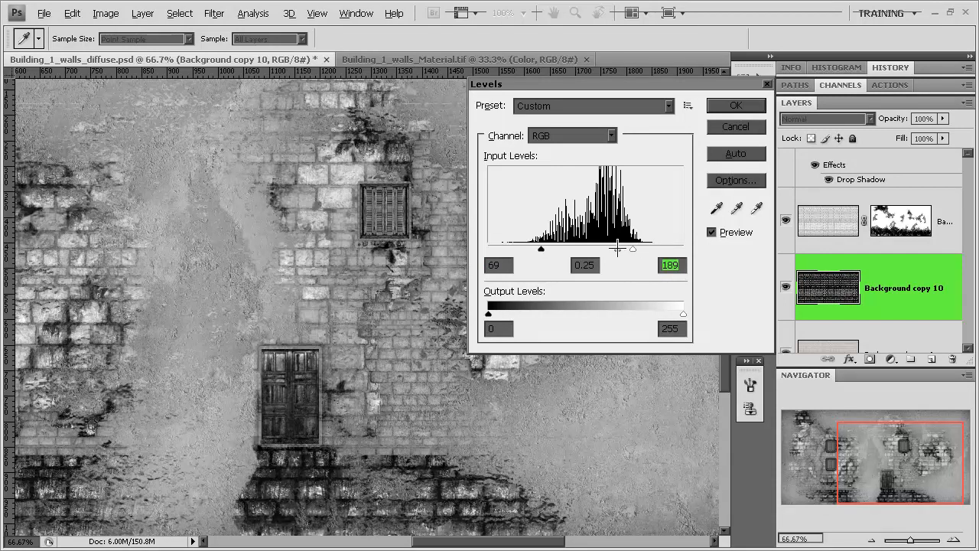
{"action": "left_click", "coordinate": [619, 249]}
{"action": "mouse_move", "coordinate": [618, 249]}
{"action": "left_mouse_down"}
{"action": "mouse_move", "coordinate": [584, 249]}
{"action": "mouse_move", "coordinate": [606, 249]}
{"action": "left_mouse_up"}
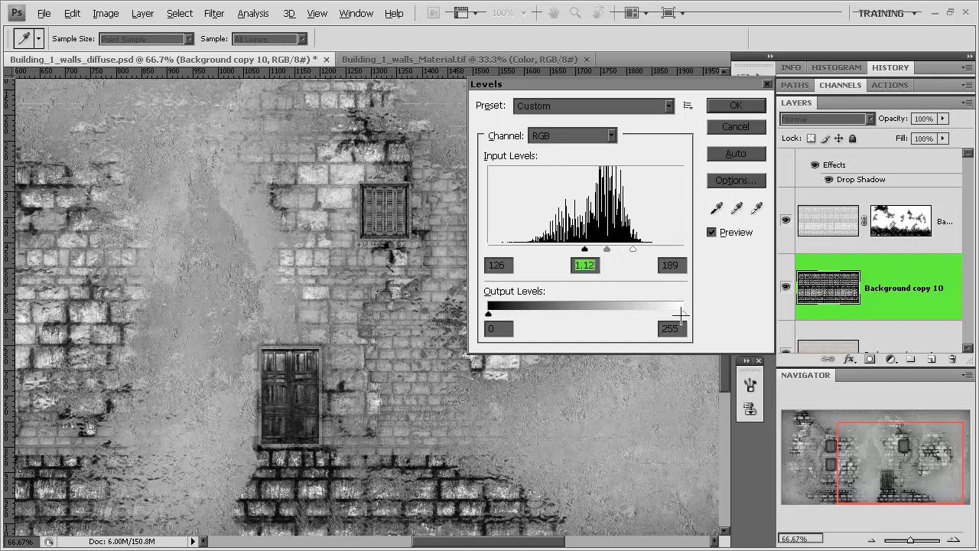
Try lightening the darkest tones of Background copy 10 by setting the Levels output black to 36.
{"action": "left_click_drag", "start_coordinate": [680, 314], "coordinate": [683, 313]}
{"action": "left_click_drag", "start_coordinate": [488, 314], "coordinate": [602, 312]}
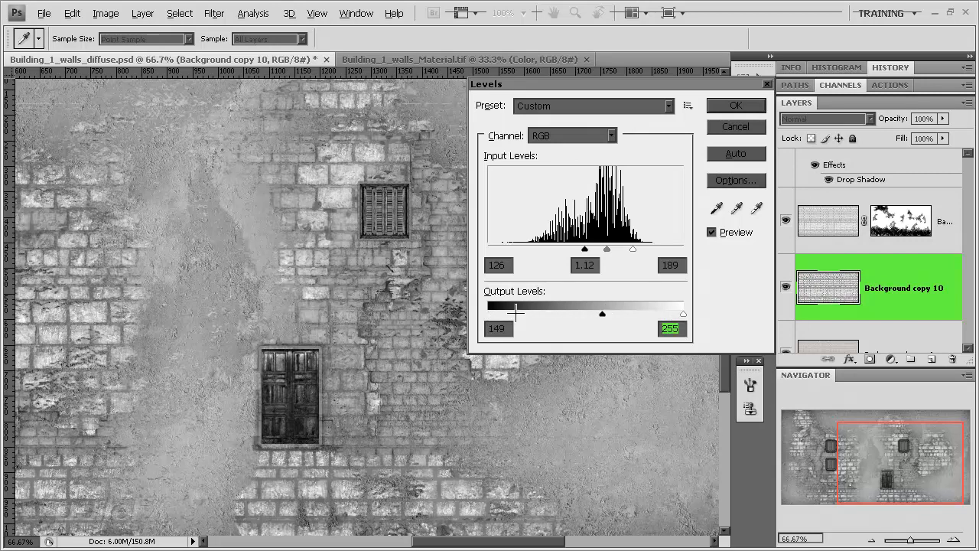
{"action": "left_click", "coordinate": [516, 312]}
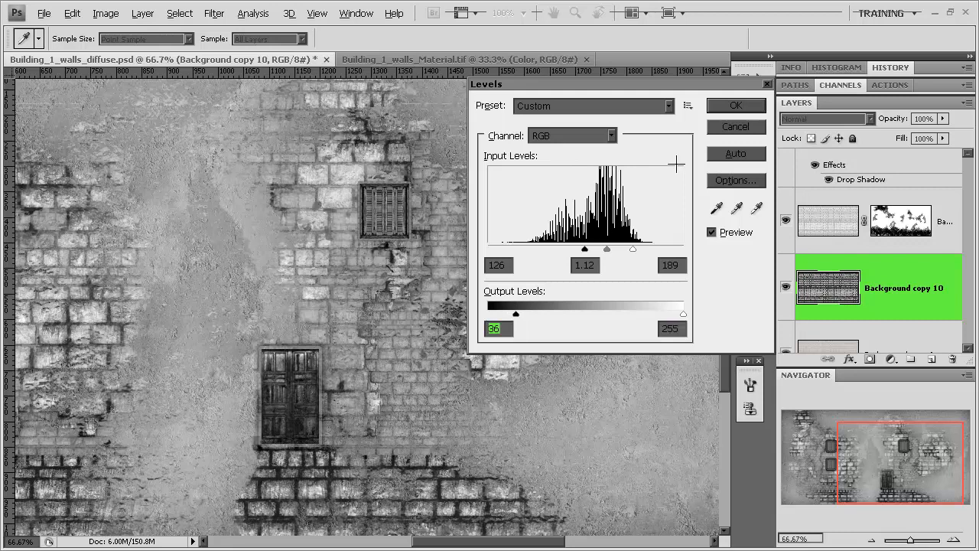
{"action": "left_click", "coordinate": [736, 105]}
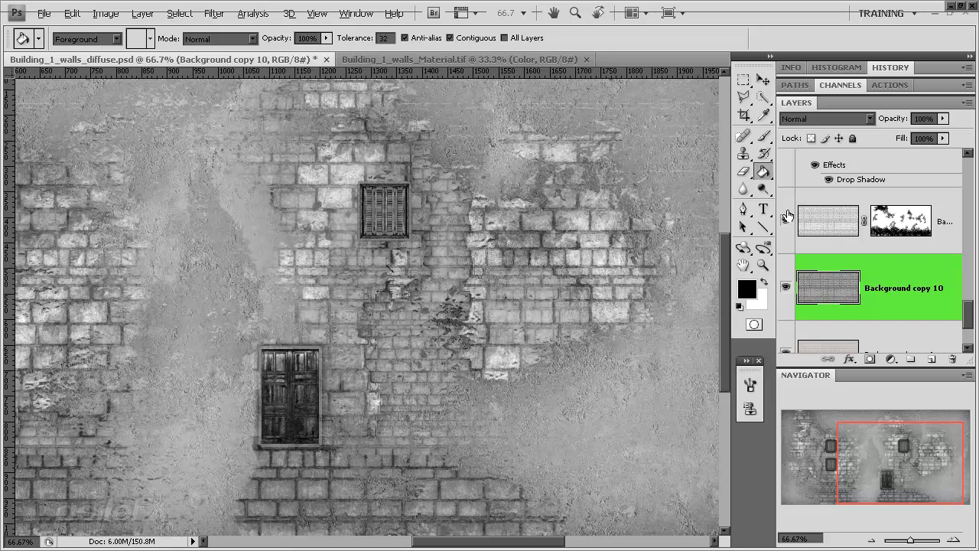
Compare the wall with the masked brick layer above Background copy 10 hidden and shown, and select Background copy 6.
{"action": "left_click", "coordinate": [793, 221]}
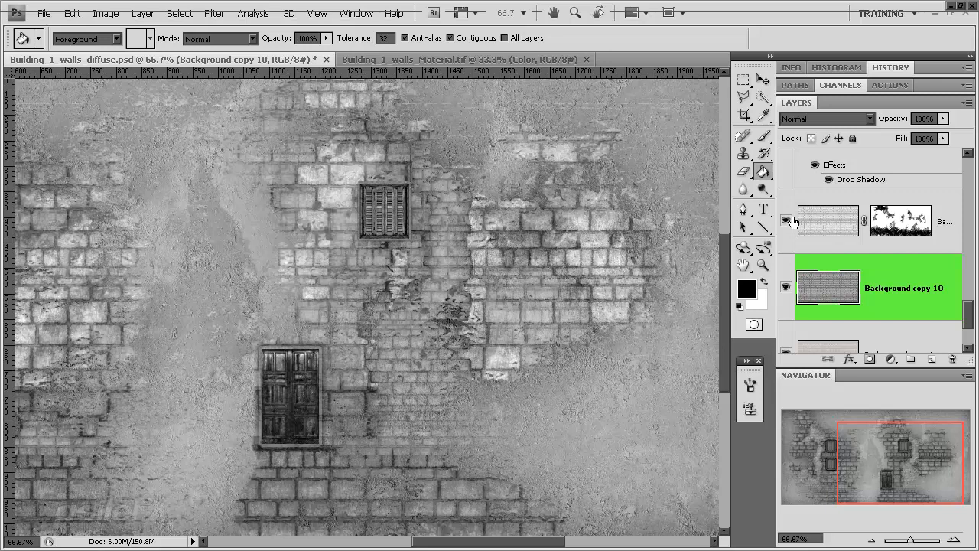
{"action": "left_click", "coordinate": [792, 221]}
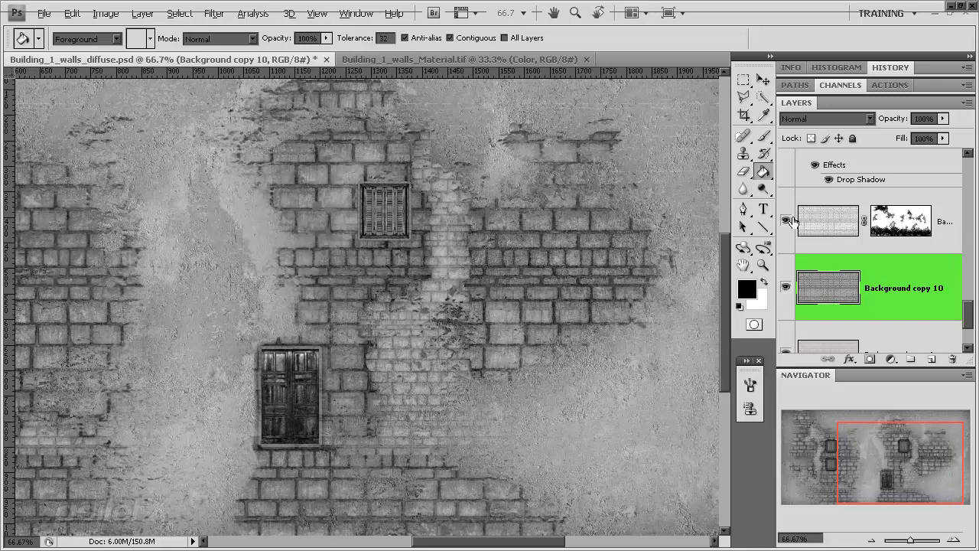
{"action": "scroll", "coordinate": [850, 261], "scroll_direction": "down", "scroll_amount": 1}
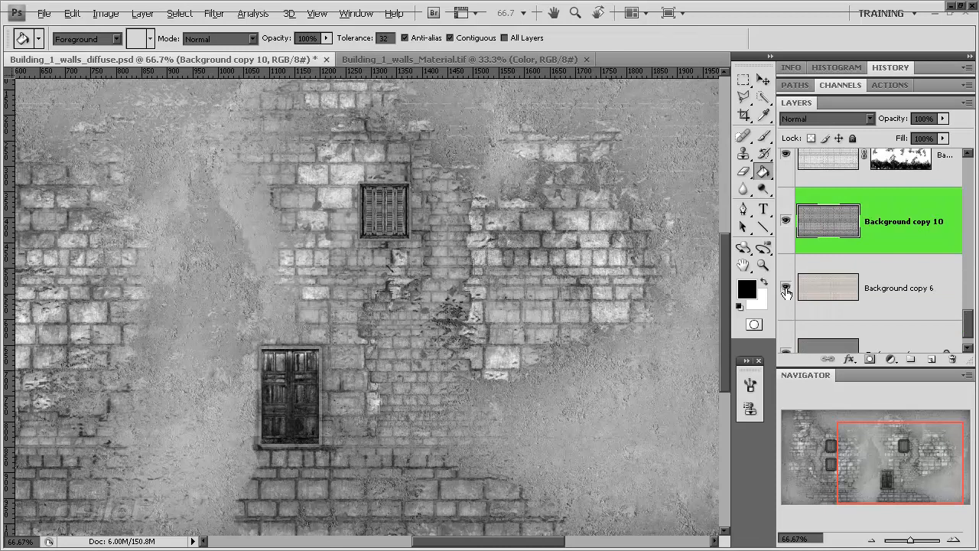
{"action": "left_click", "coordinate": [841, 288]}
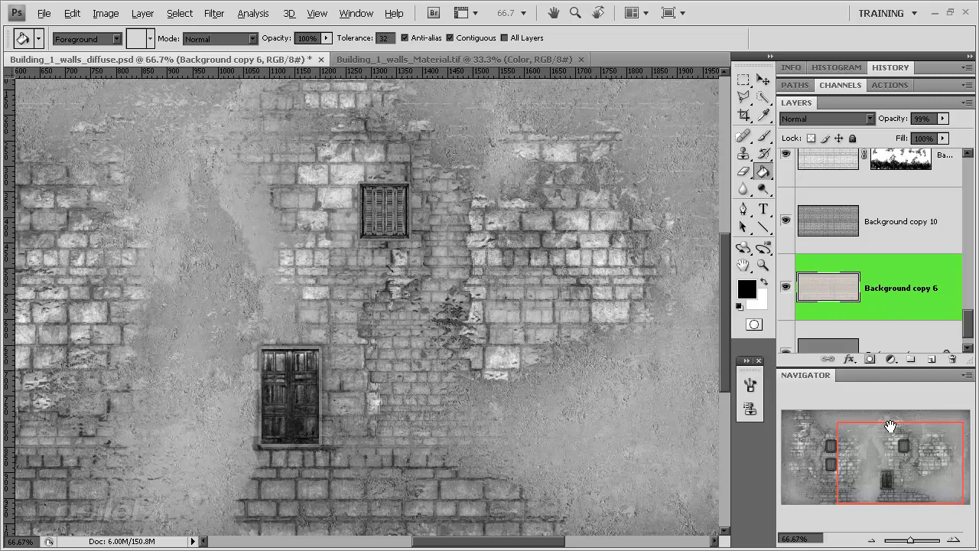
{"action": "mouse_move", "coordinate": [896, 420]}
{"action": "left_mouse_down"}
{"action": "mouse_move", "coordinate": [838, 417]}
{"action": "mouse_move", "coordinate": [885, 416]}
{"action": "left_mouse_up"}
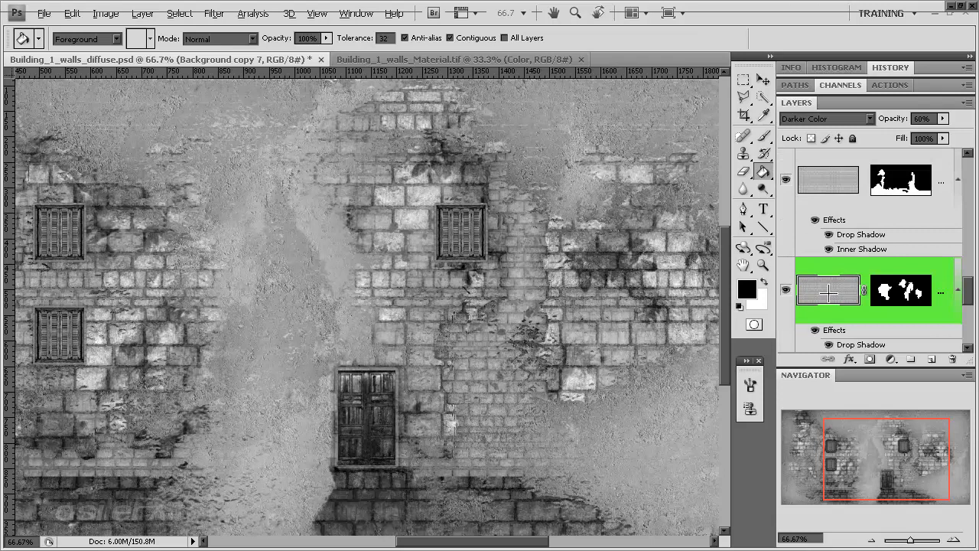
Darken the Background copy 7 layer with Levels, setting the input black to 33 and midtones to 0.72.
{"action": "key", "text": "ctrl+l"}
{"action": "left_click_drag", "start_coordinate": [586, 249], "coordinate": [616, 250]}
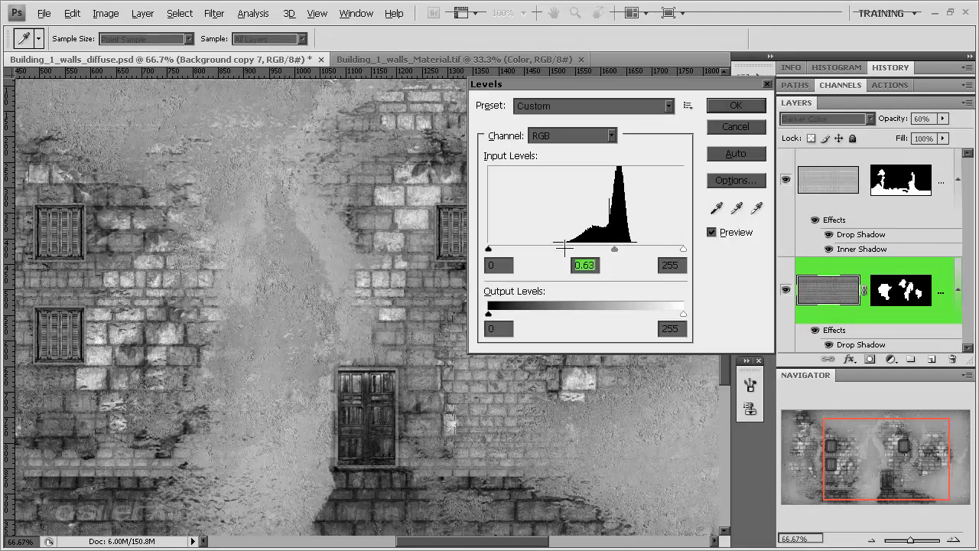
{"action": "left_click_drag", "start_coordinate": [488, 250], "coordinate": [513, 250]}
{"action": "left_click", "coordinate": [610, 250]}
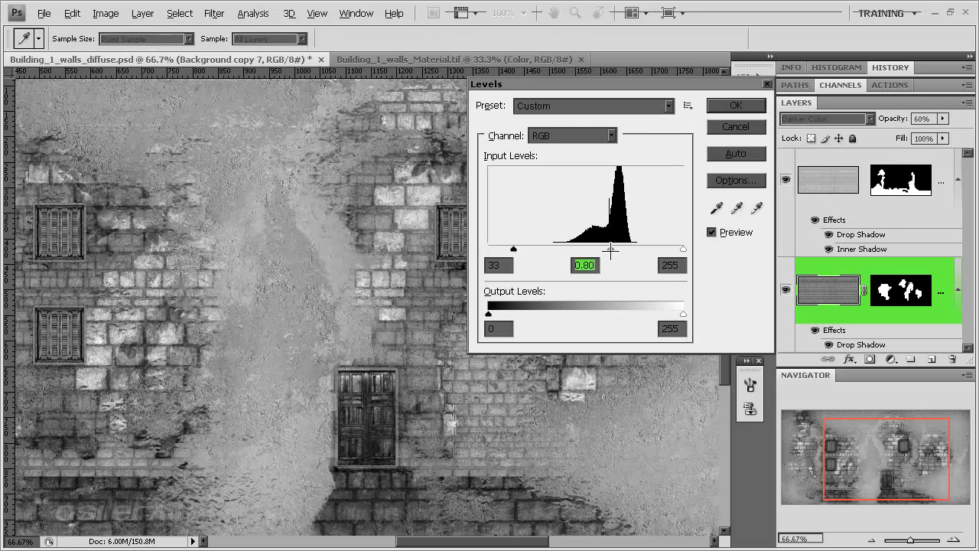
{"action": "left_click_drag", "start_coordinate": [611, 250], "coordinate": [617, 249]}
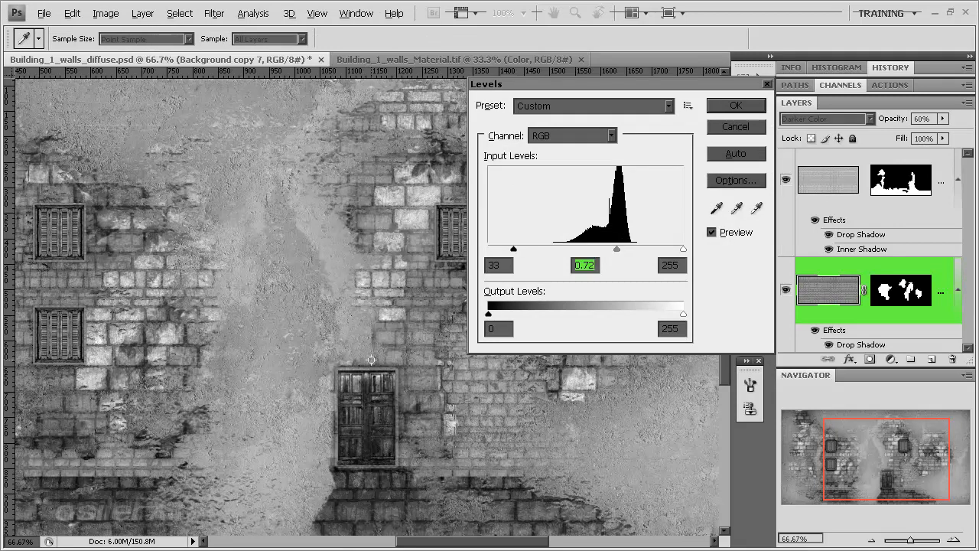
{"action": "key", "text": "Return"}
{"action": "key", "text": "g"}
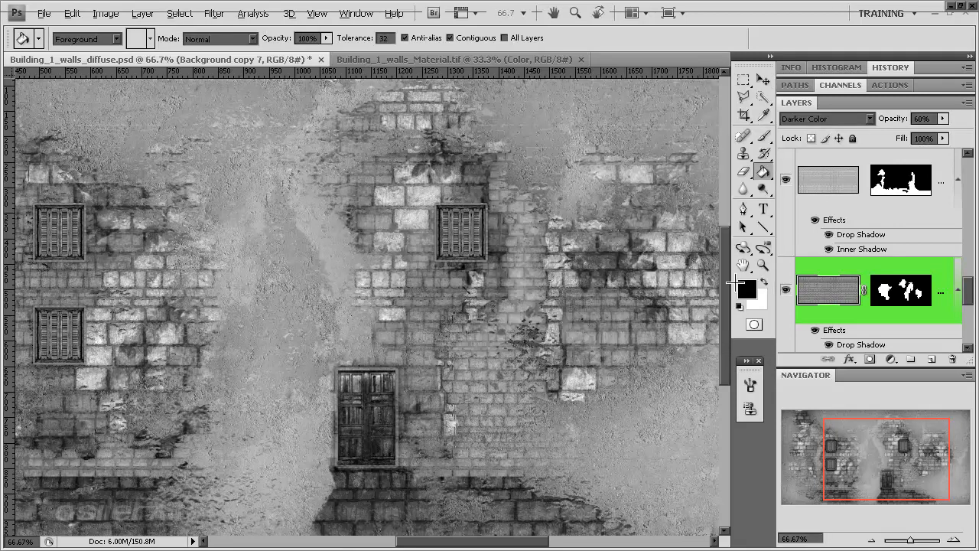
Strengthen the Drop Shadow of Background copy 7 to 77% opacity, 42 px distance and 43 px size.
{"action": "scroll", "coordinate": [852, 304], "scroll_direction": "down", "scroll_amount": 2}
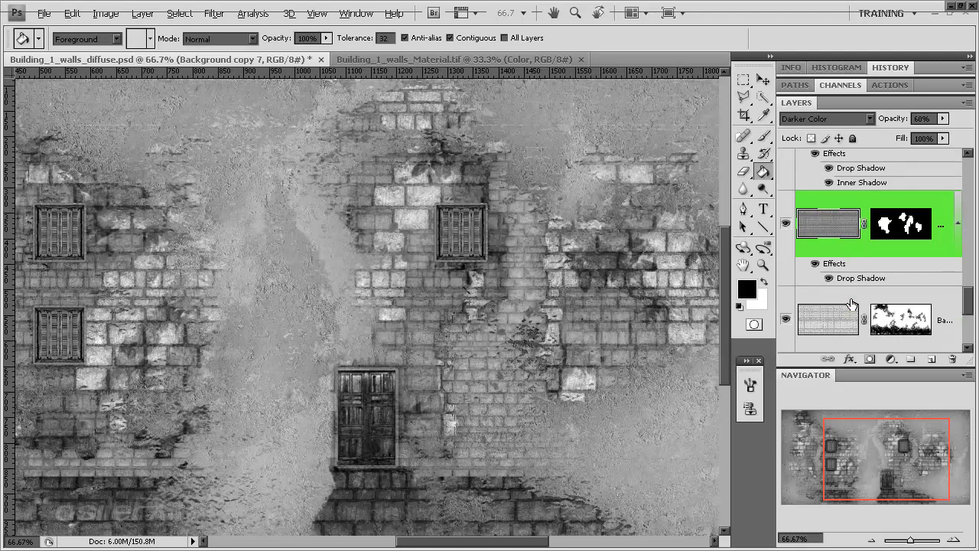
{"action": "double_click", "coordinate": [920, 205]}
{"action": "left_click", "coordinate": [599, 256]}
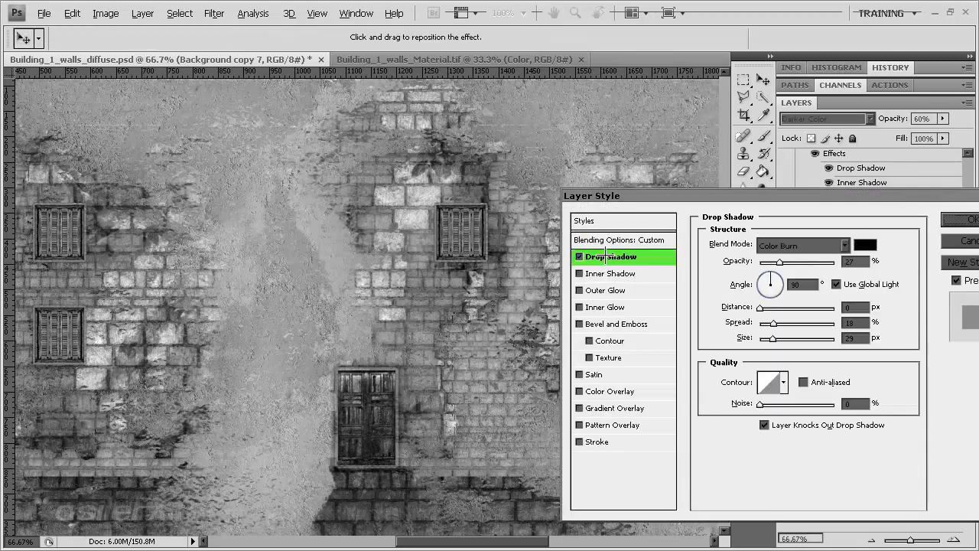
{"action": "left_click", "coordinate": [818, 261]}
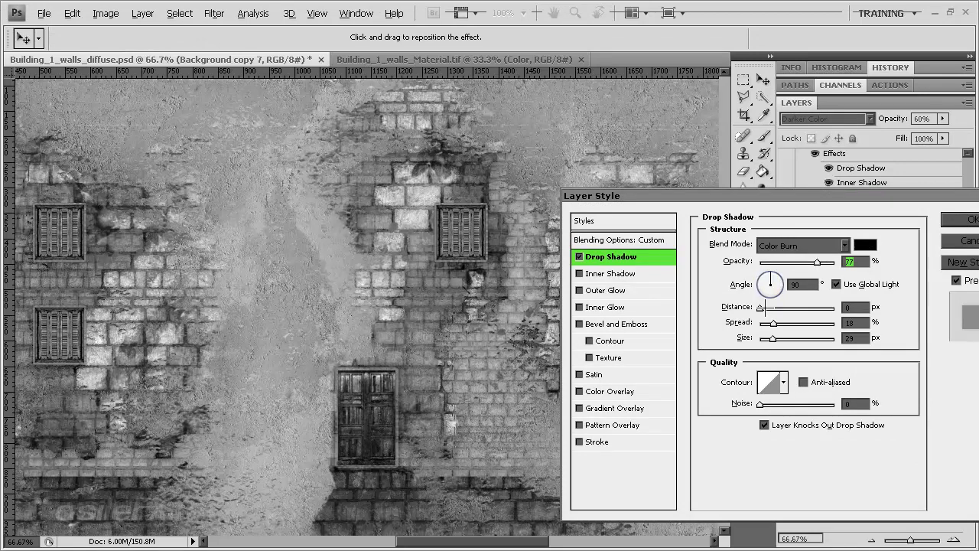
{"action": "left_click_drag", "start_coordinate": [763, 306], "coordinate": [777, 337]}
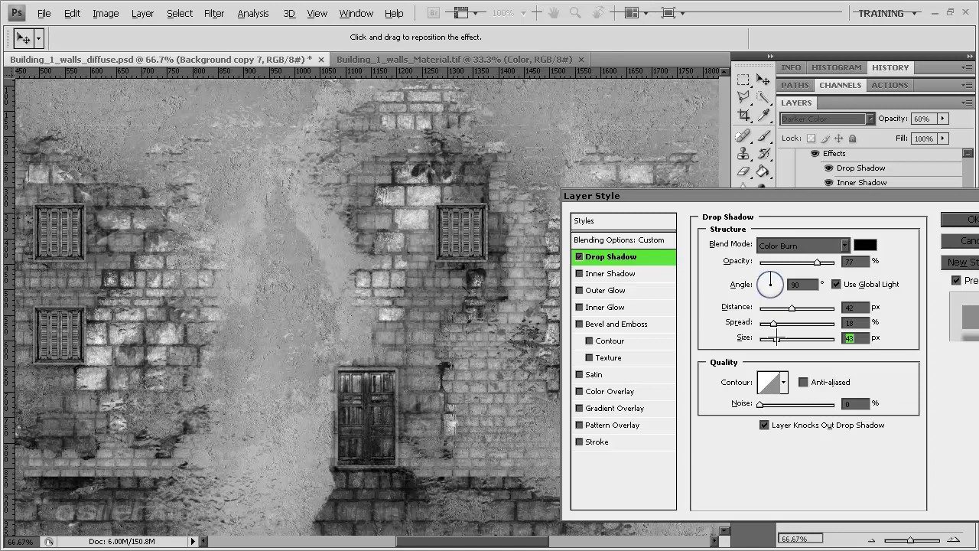
{"action": "left_click", "coordinate": [946, 220]}
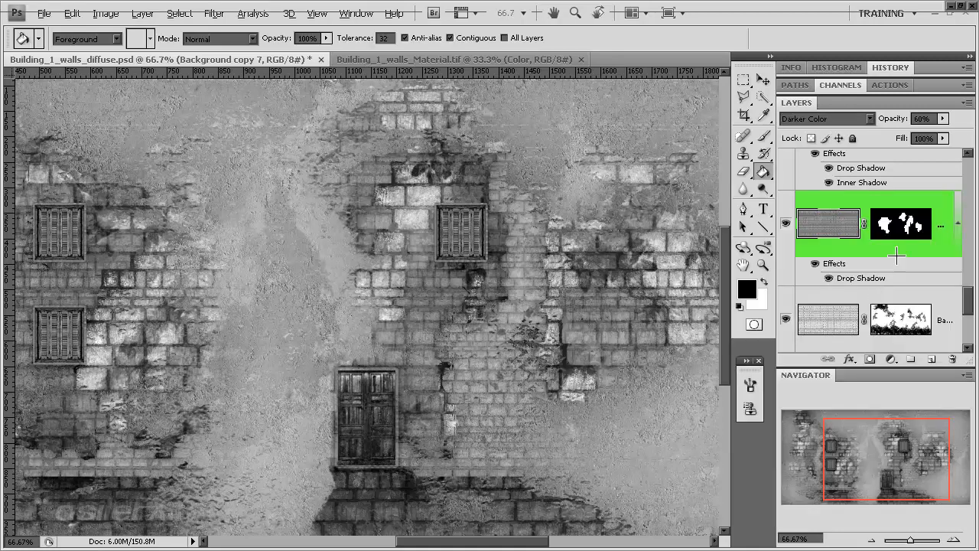
Check the Background copy 5 layer's effect on the wall and set its Drop Shadow to 48% opacity and 10 px distance.
{"action": "scroll", "coordinate": [880, 289], "scroll_direction": "up", "scroll_amount": 3}
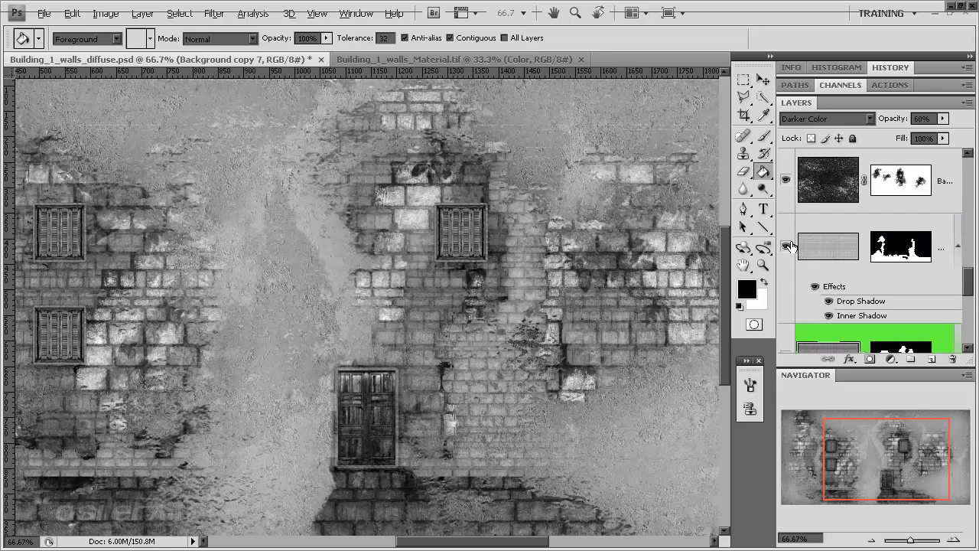
{"action": "left_click", "coordinate": [786, 245]}
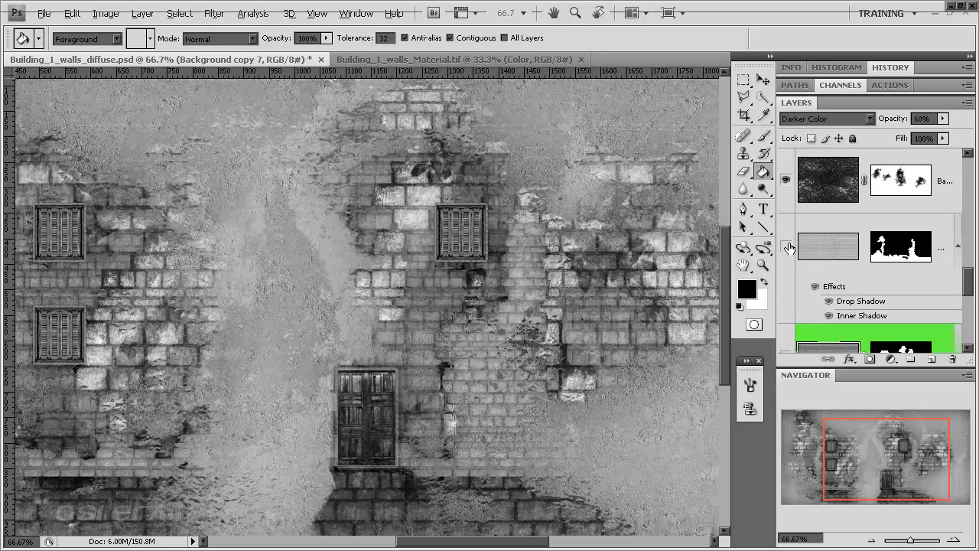
{"action": "left_click", "coordinate": [829, 231]}
{"action": "double_click", "coordinate": [852, 223]}
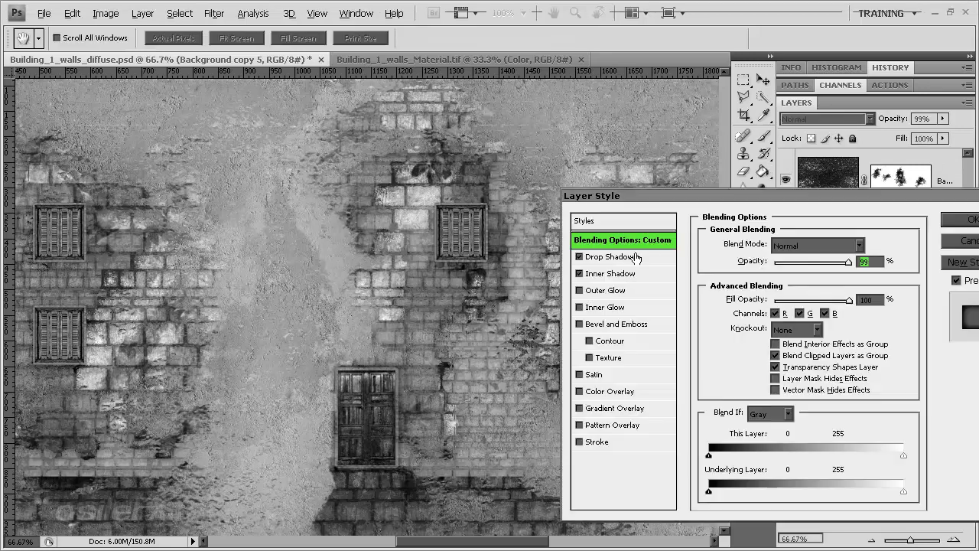
{"action": "left_click", "coordinate": [635, 257]}
{"action": "left_click_drag", "start_coordinate": [827, 261], "coordinate": [811, 262]}
{"action": "left_click", "coordinate": [777, 307]}
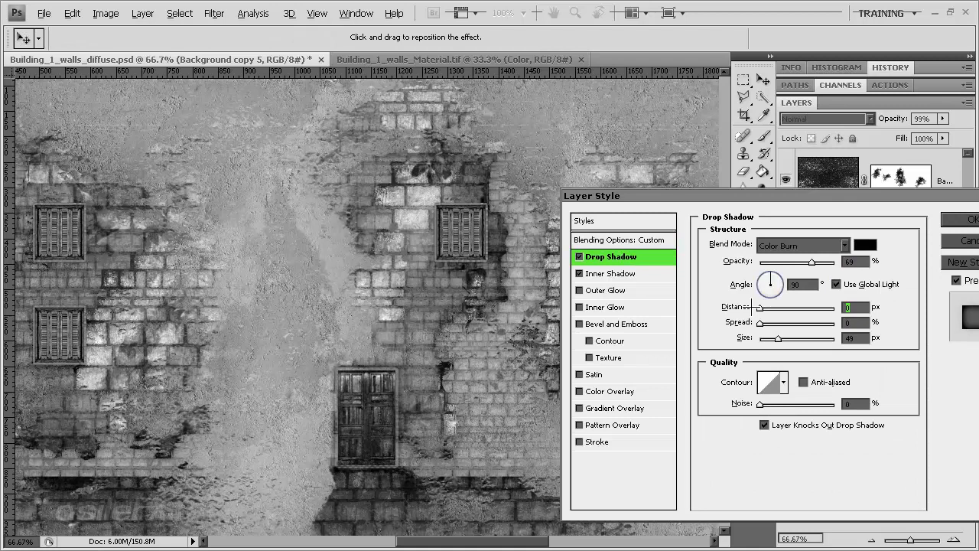
{"action": "left_click", "coordinate": [767, 308]}
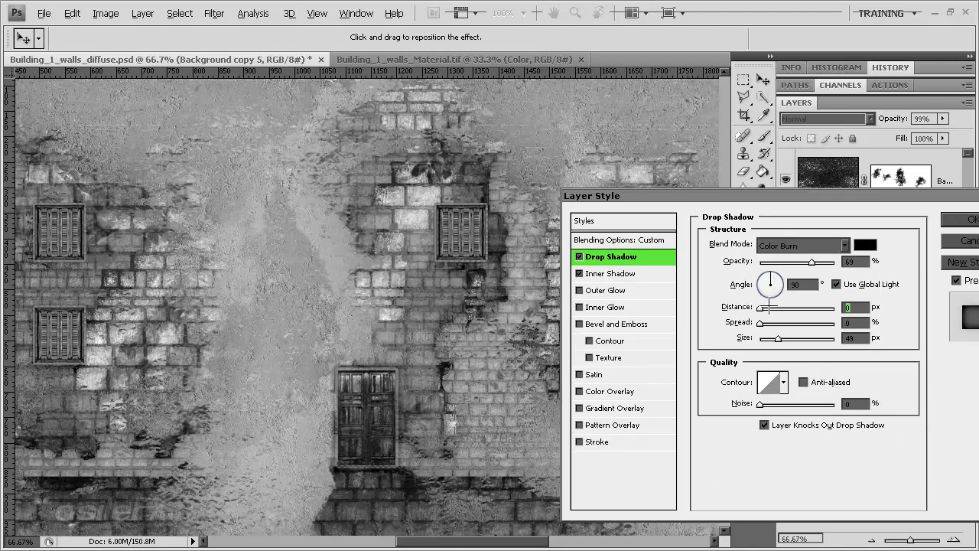
{"action": "left_click", "coordinate": [795, 261]}
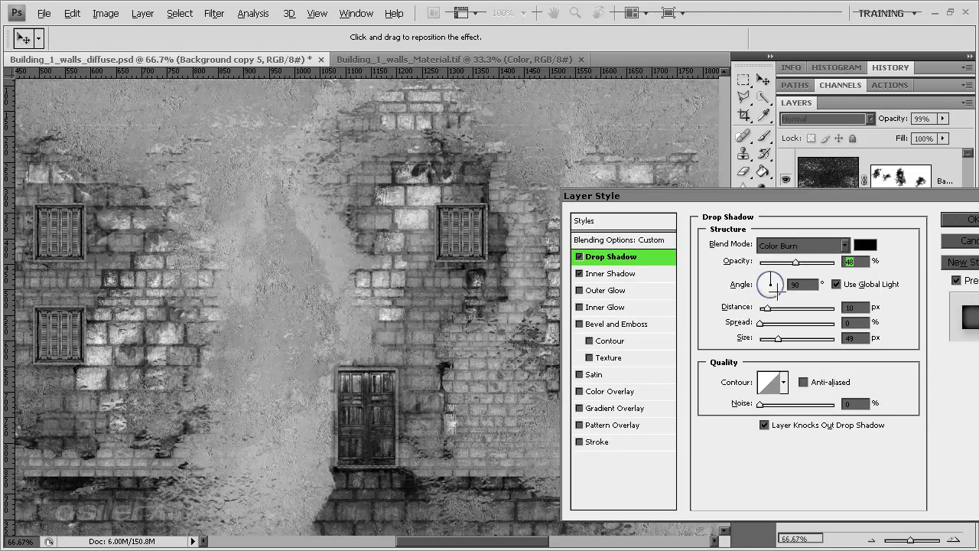
Set the Inner Shadow of Background copy 5 to 63% opacity, 6 px distance, 26% choke and 51 px size.
{"action": "left_click", "coordinate": [627, 273]}
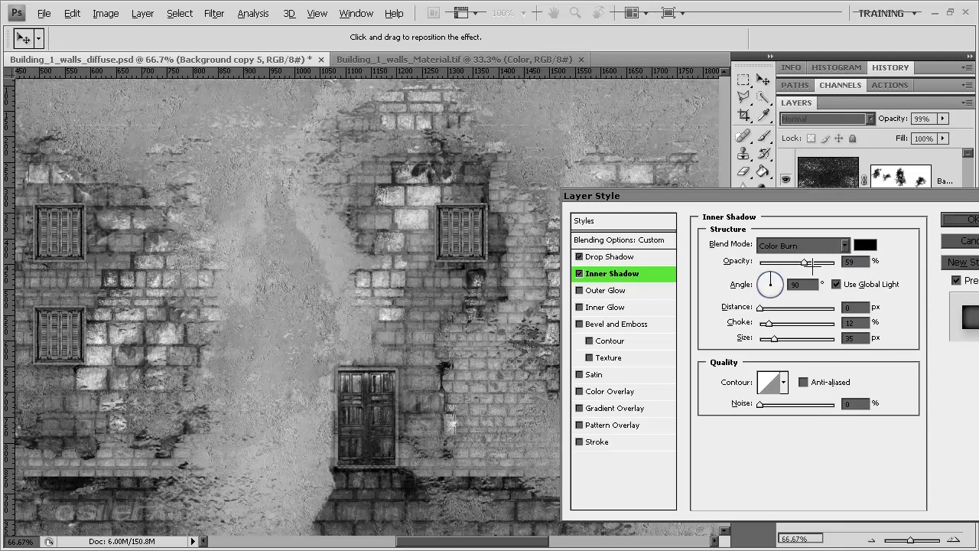
{"action": "mouse_move", "coordinate": [804, 262]}
{"action": "left_mouse_down"}
{"action": "mouse_move", "coordinate": [836, 262]}
{"action": "mouse_move", "coordinate": [800, 254]}
{"action": "mouse_move", "coordinate": [808, 251]}
{"action": "left_mouse_up"}
{"action": "mouse_move", "coordinate": [774, 338]}
{"action": "left_mouse_down"}
{"action": "mouse_move", "coordinate": [791, 340]}
{"action": "mouse_move", "coordinate": [779, 338]}
{"action": "left_mouse_up"}
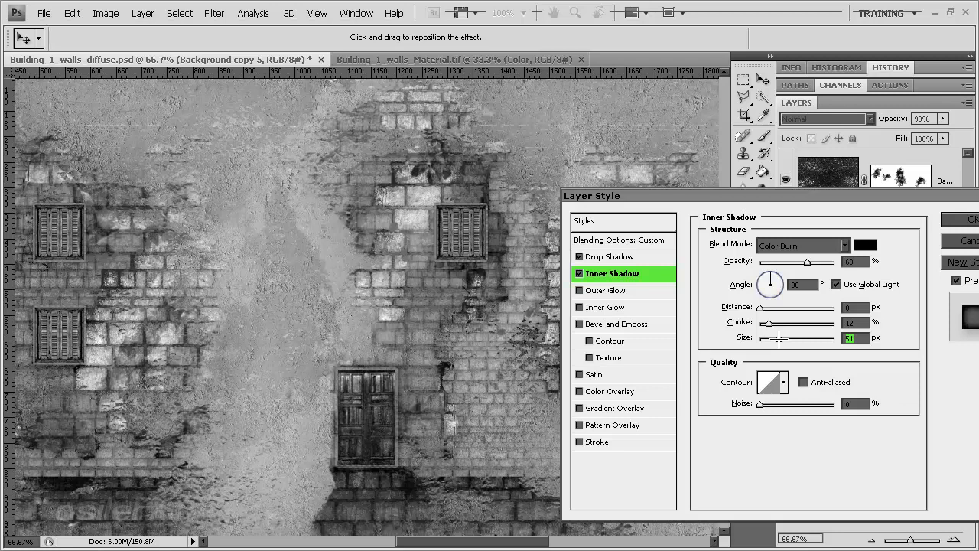
{"action": "left_click", "coordinate": [779, 322]}
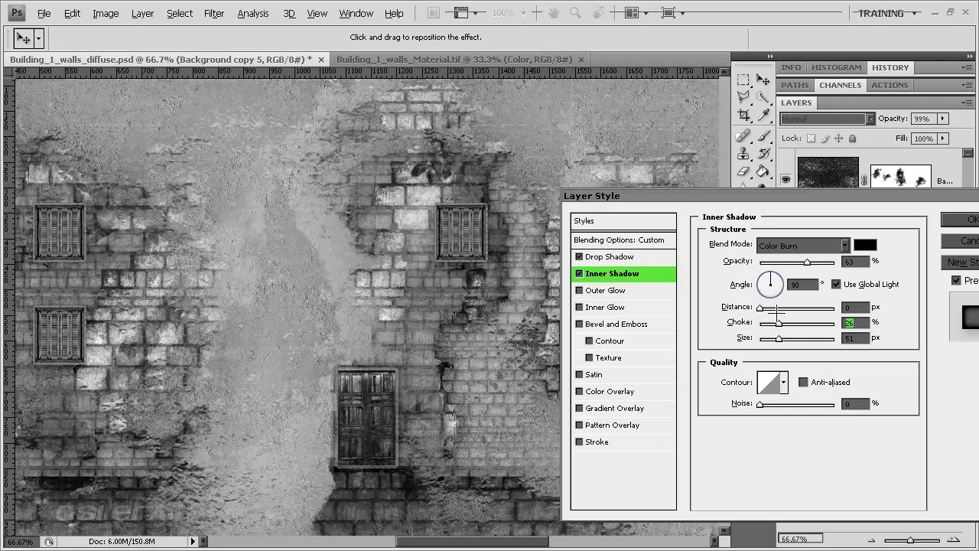
{"action": "left_click_drag", "start_coordinate": [759, 308], "coordinate": [764, 308]}
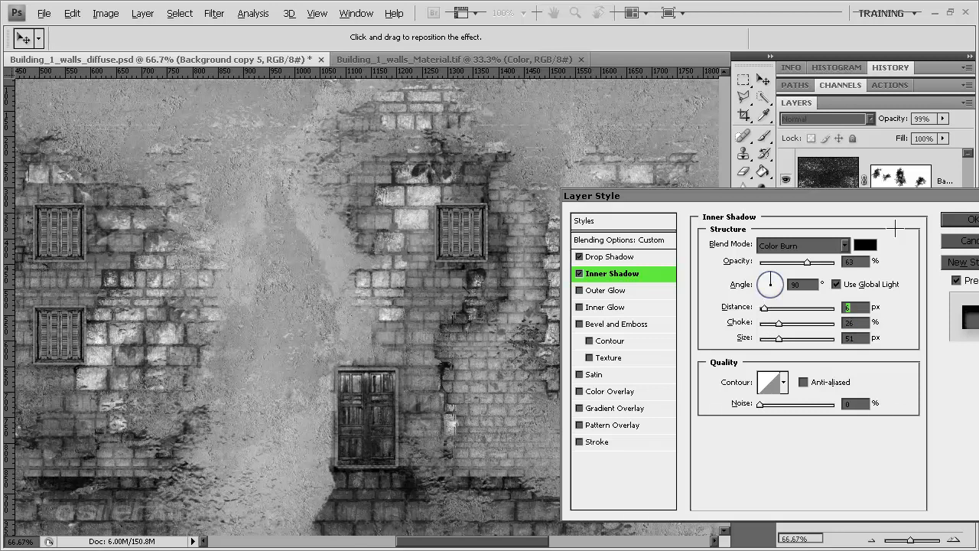
{"action": "left_click", "coordinate": [950, 219]}
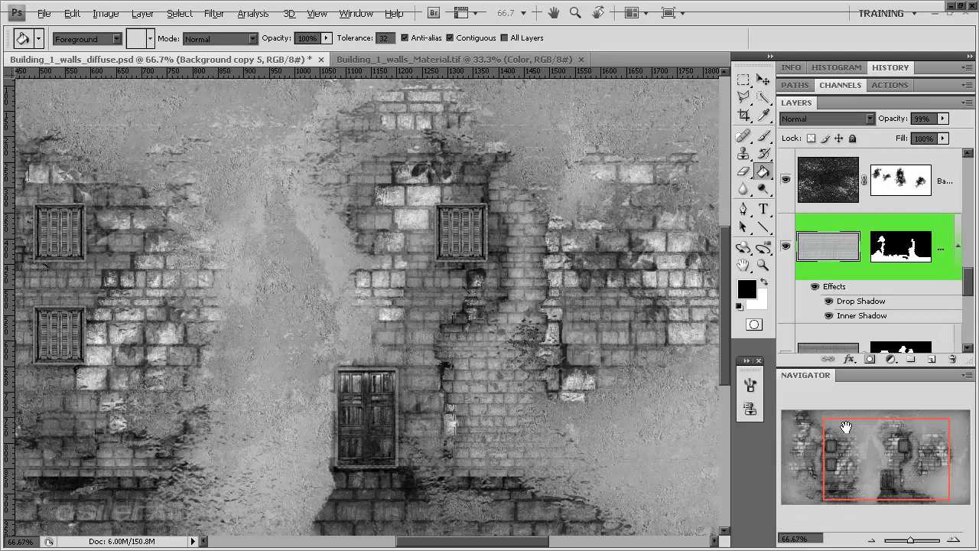
Adjust the Background copy 2 layer with Levels, setting midtones to 0.55 and input white to 109.
{"action": "left_click_drag", "start_coordinate": [896, 468], "coordinate": [901, 461]}
{"action": "scroll", "coordinate": [847, 273], "scroll_direction": "up", "scroll_amount": 3}
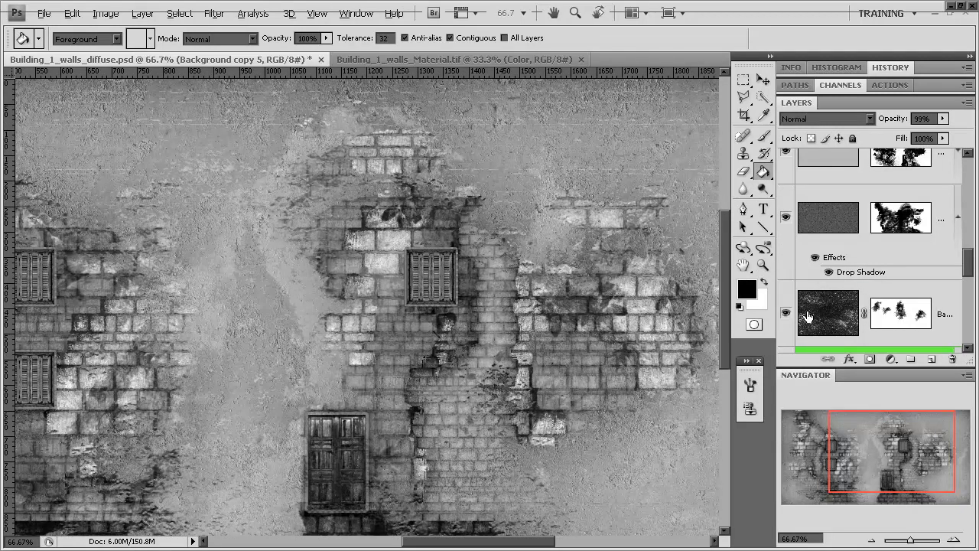
{"action": "left_click", "coordinate": [833, 322]}
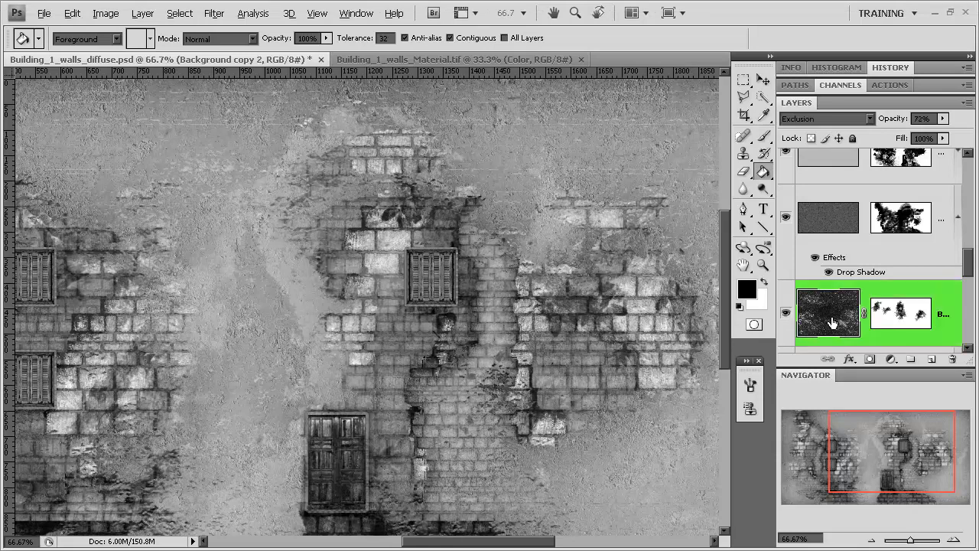
{"action": "key", "text": "ctrl+alt+l"}
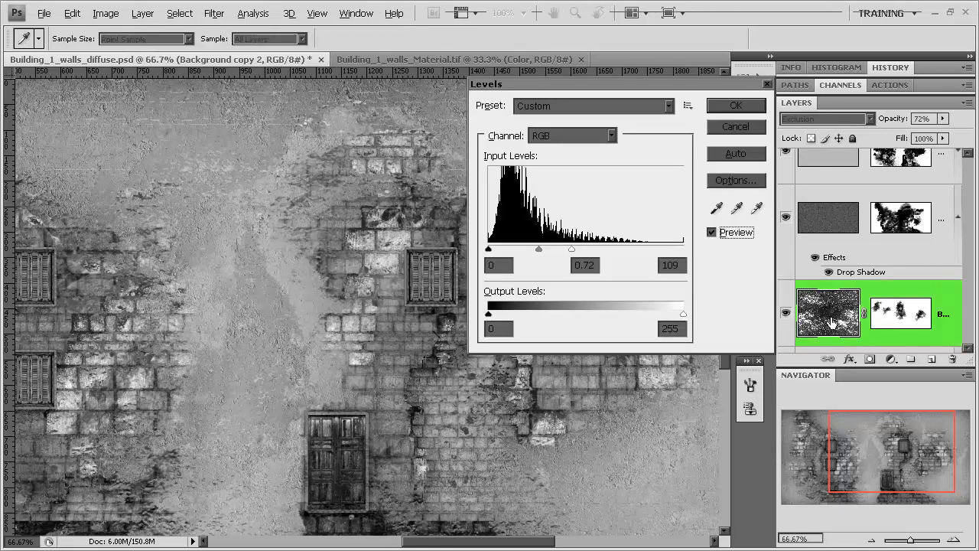
{"action": "left_click_drag", "start_coordinate": [630, 82], "coordinate": [657, 83]}
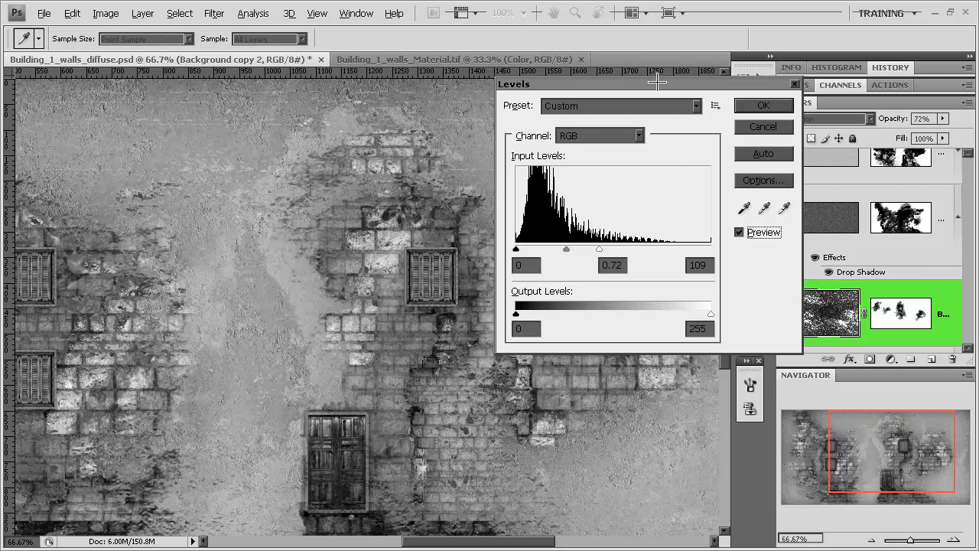
{"action": "left_click", "coordinate": [739, 232]}
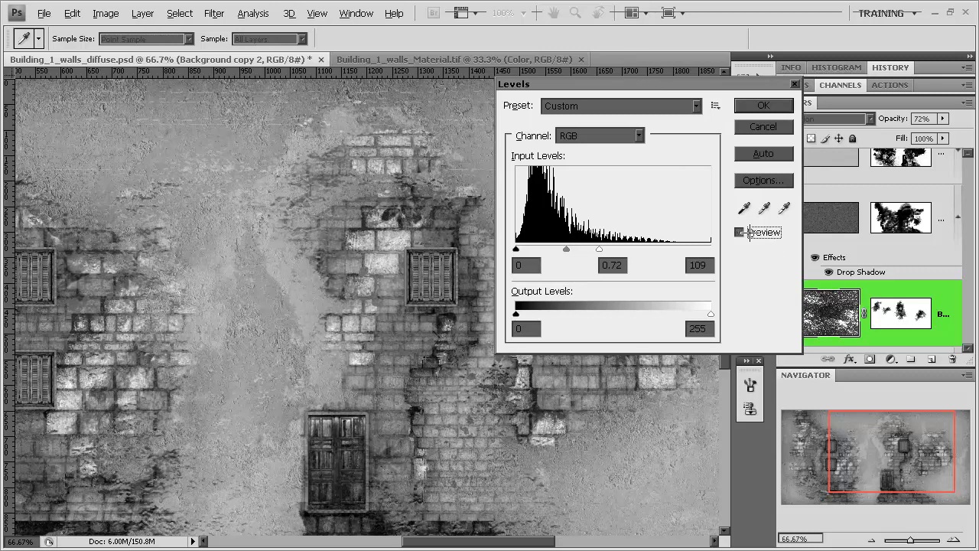
{"action": "left_click", "coordinate": [740, 232]}
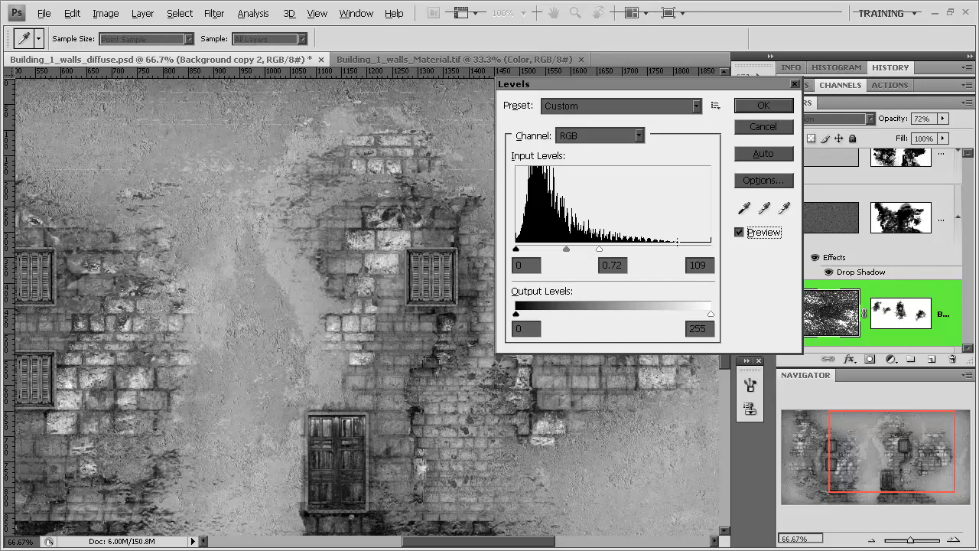
{"action": "left_click_drag", "start_coordinate": [567, 250], "coordinate": [572, 249]}
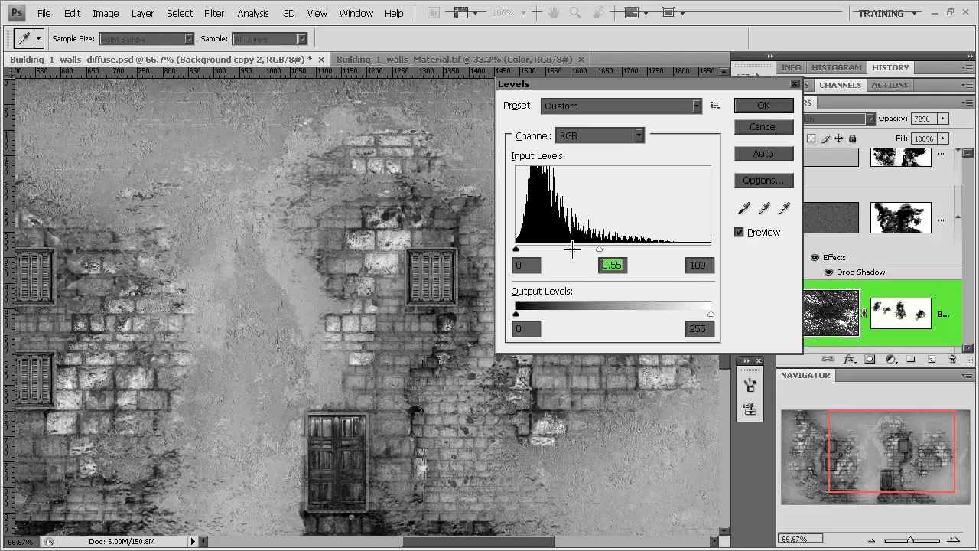
{"action": "left_click", "coordinate": [739, 232]}
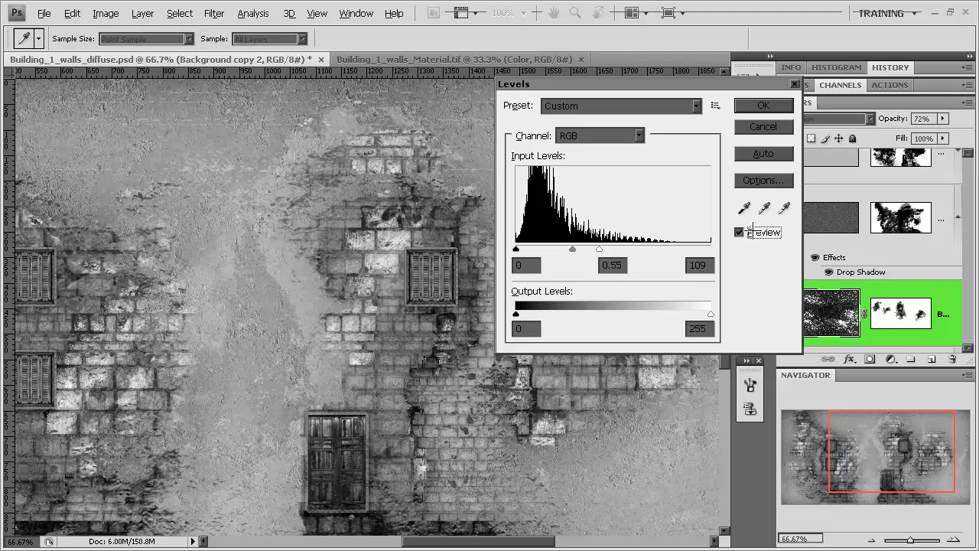
{"action": "left_click", "coordinate": [753, 232]}
{"action": "left_click", "coordinate": [739, 232]}
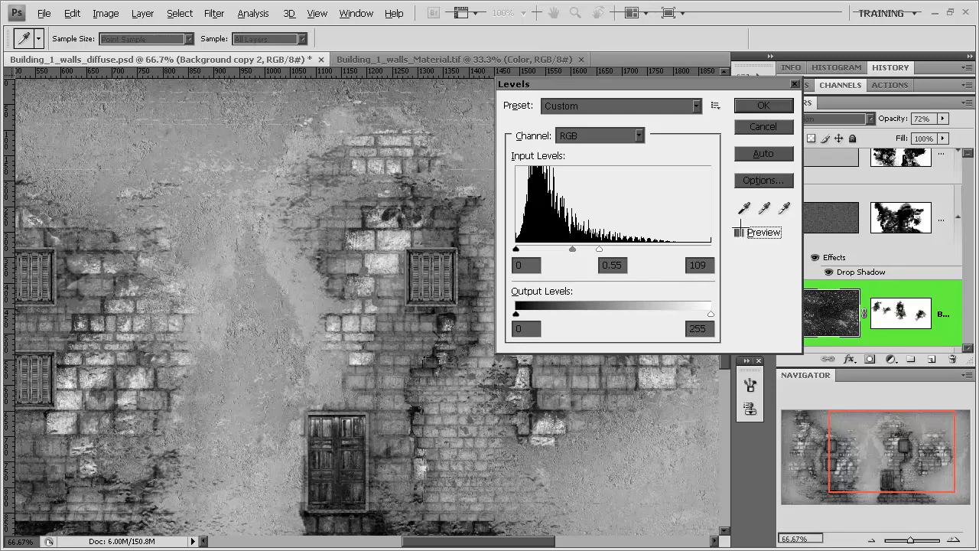
{"action": "left_click", "coordinate": [739, 232]}
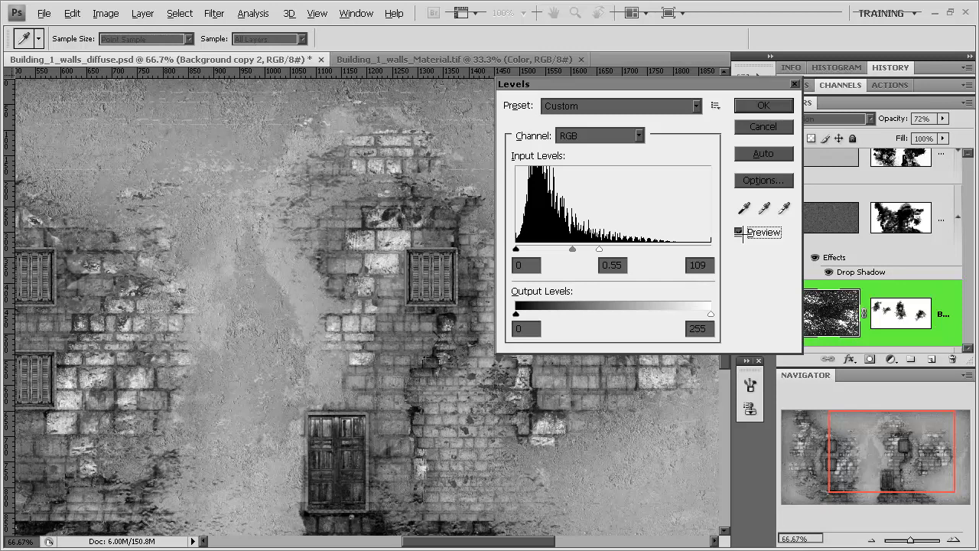
{"action": "left_click", "coordinate": [764, 105]}
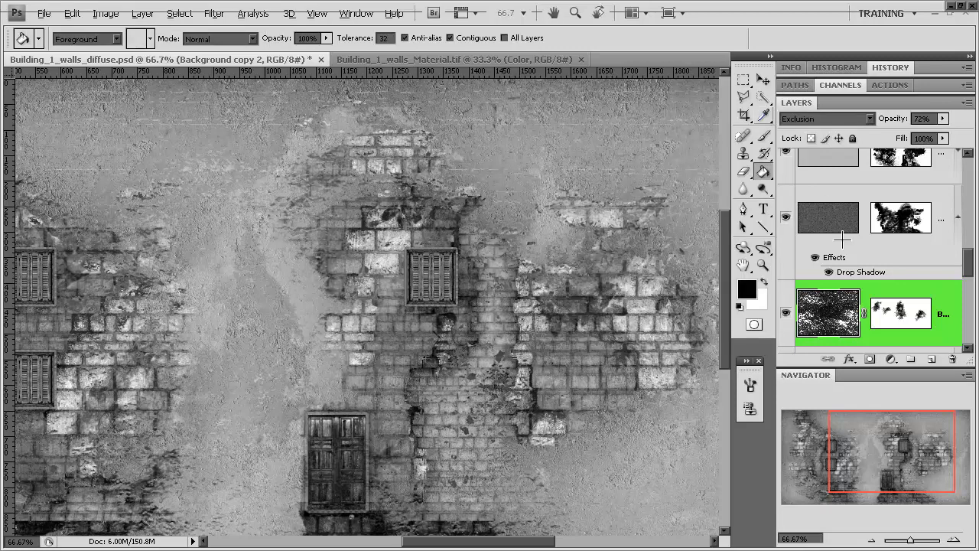
Compare the wall with and without Background copy 2, and with and without the dark gray masked layer above it.
{"action": "left_click", "coordinate": [786, 312]}
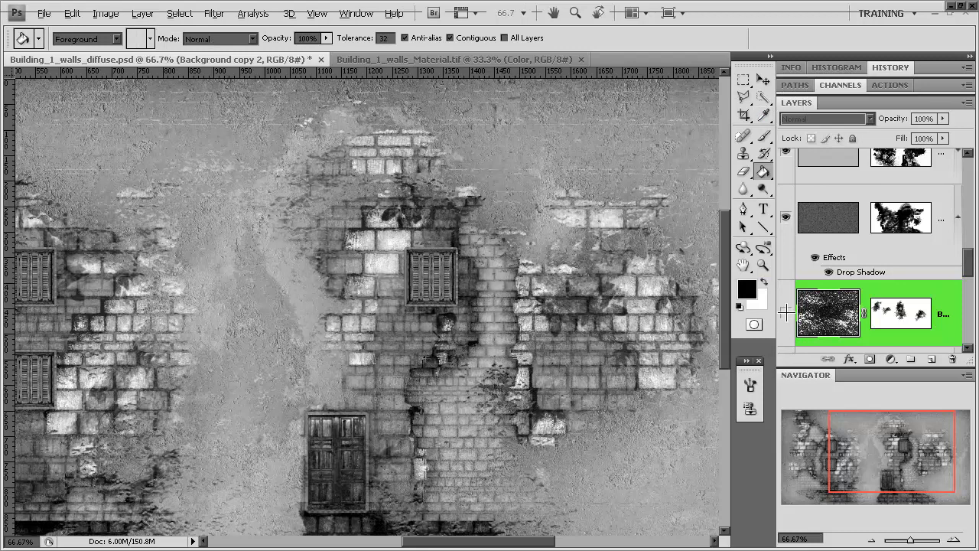
{"action": "left_click", "coordinate": [786, 314]}
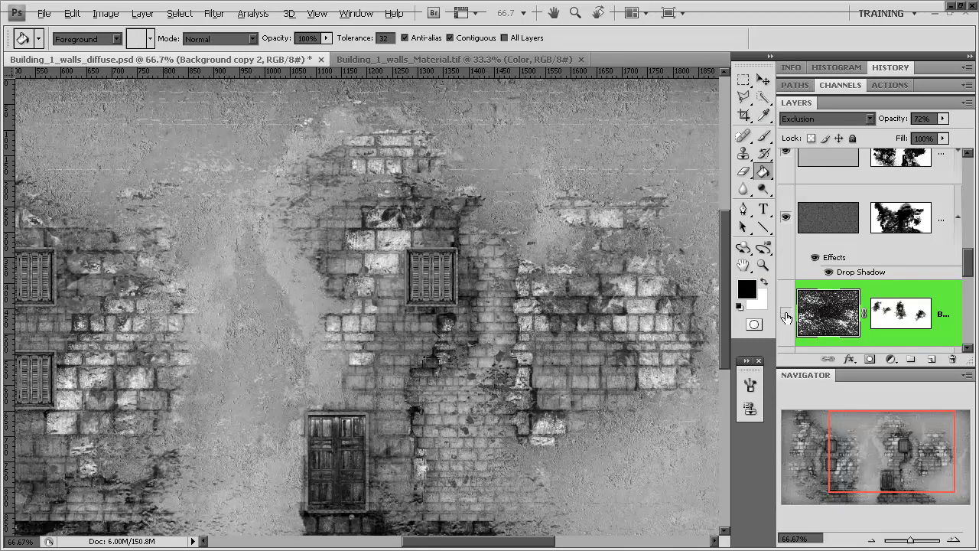
{"action": "left_click", "coordinate": [786, 314]}
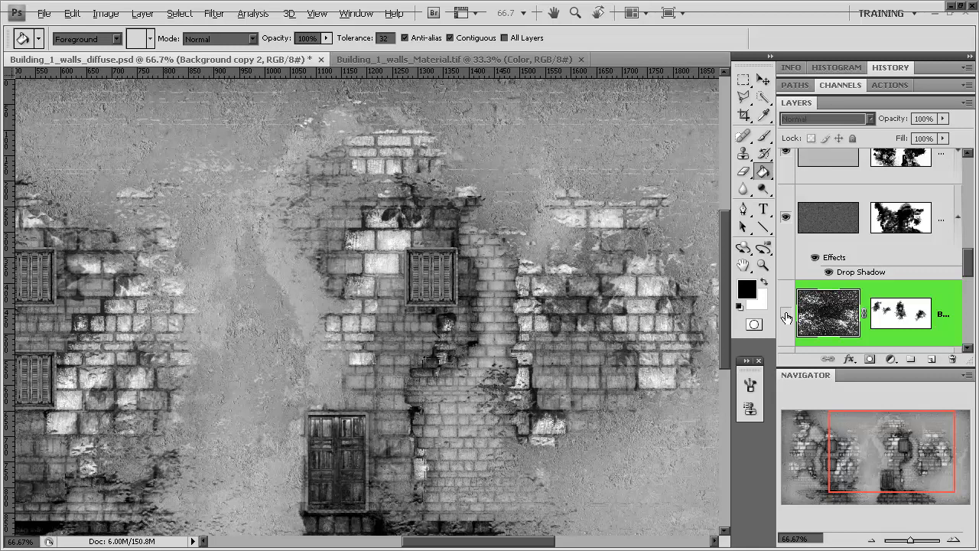
{"action": "left_click", "coordinate": [787, 315]}
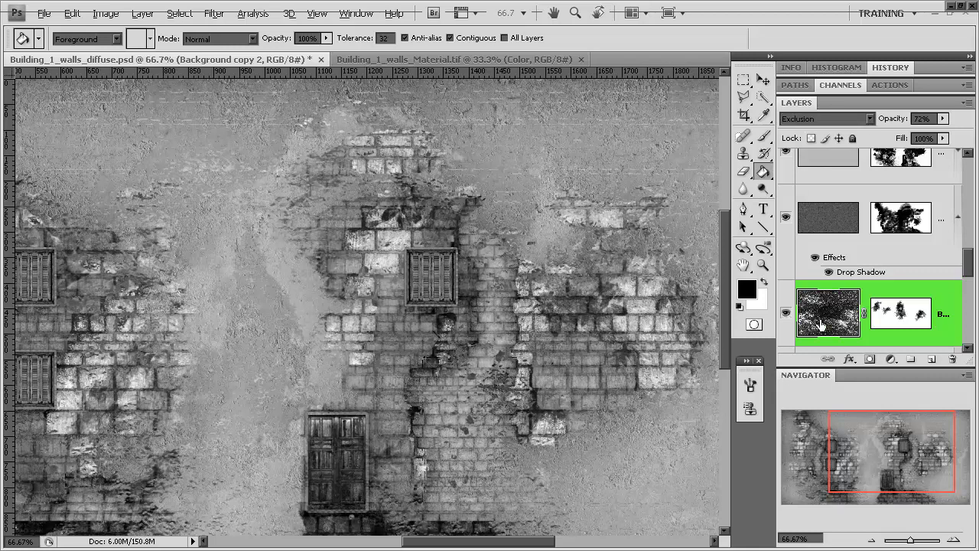
{"action": "scroll", "coordinate": [830, 315], "scroll_direction": "up", "scroll_amount": 1}
{"action": "left_click", "coordinate": [787, 284]}
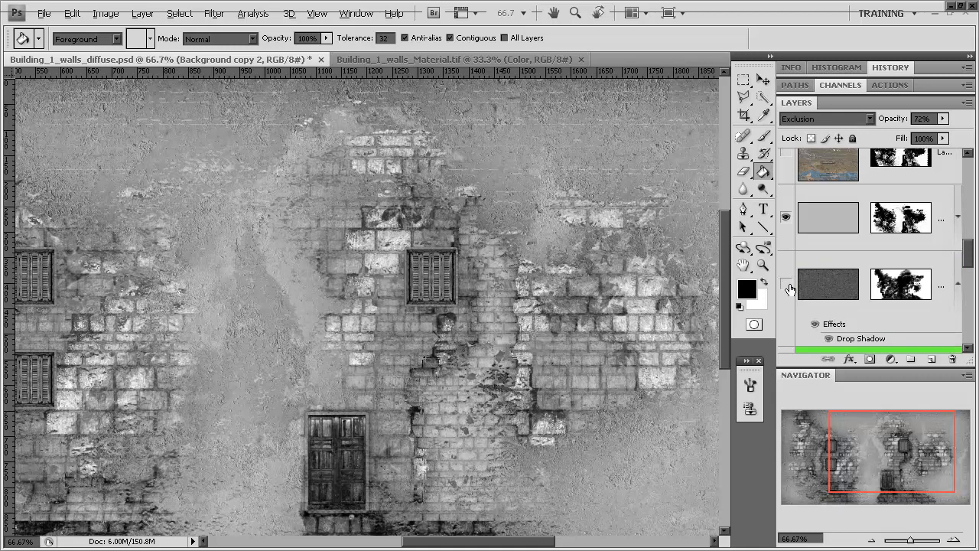
{"action": "left_click", "coordinate": [787, 284]}
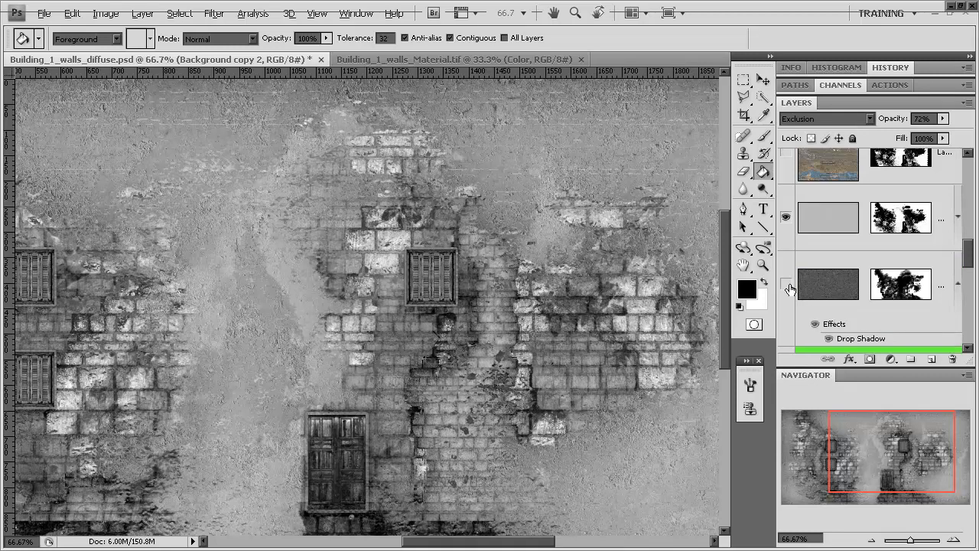
{"action": "left_click", "coordinate": [787, 285]}
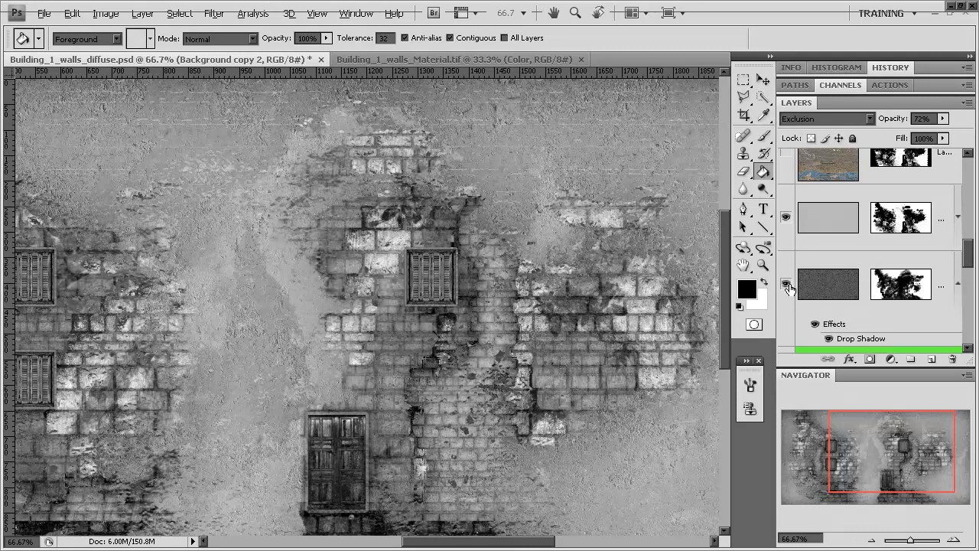
Check what the light gray Background copy 9 layer contributes to the wall and enable its Drop Shadow effect.
{"action": "scroll", "coordinate": [796, 252], "scroll_direction": "up", "scroll_amount": 1}
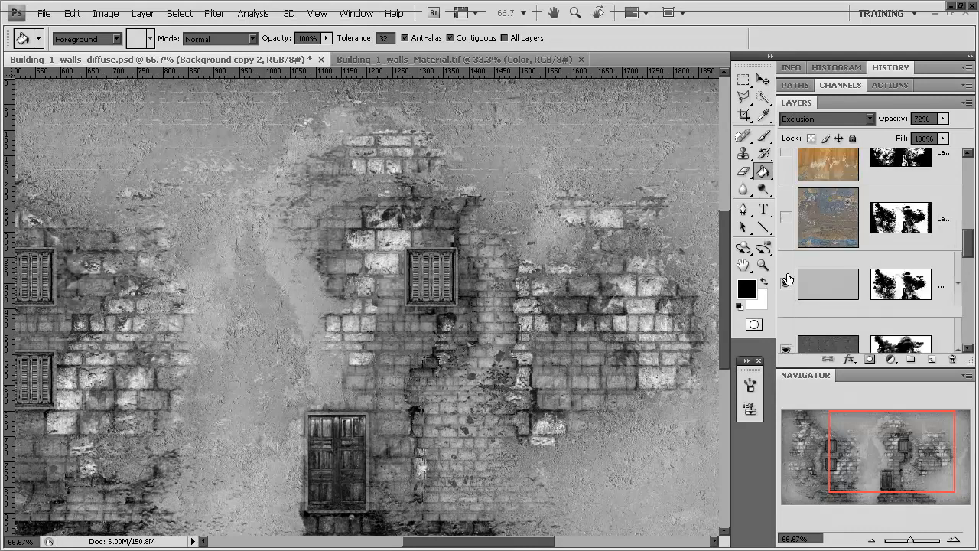
{"action": "left_click", "coordinate": [787, 285]}
{"action": "left_click", "coordinate": [788, 285]}
{"action": "left_click", "coordinate": [958, 283]}
{"action": "left_click", "coordinate": [785, 223]}
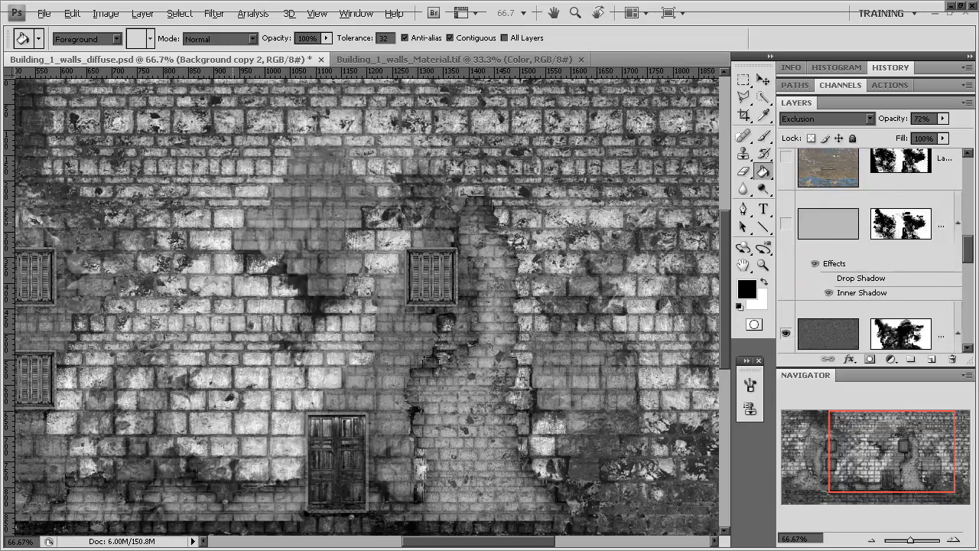
{"action": "left_click", "coordinate": [786, 223]}
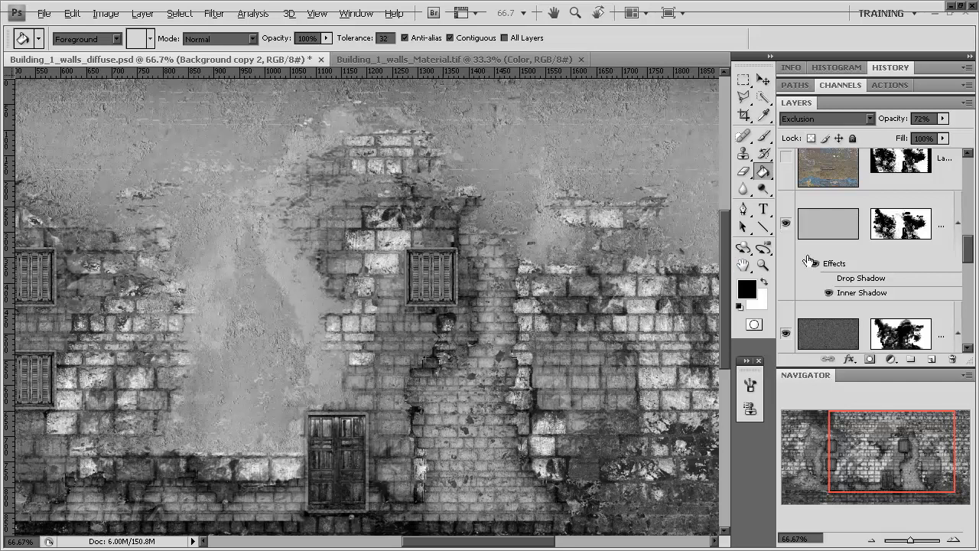
{"action": "left_click", "coordinate": [829, 278]}
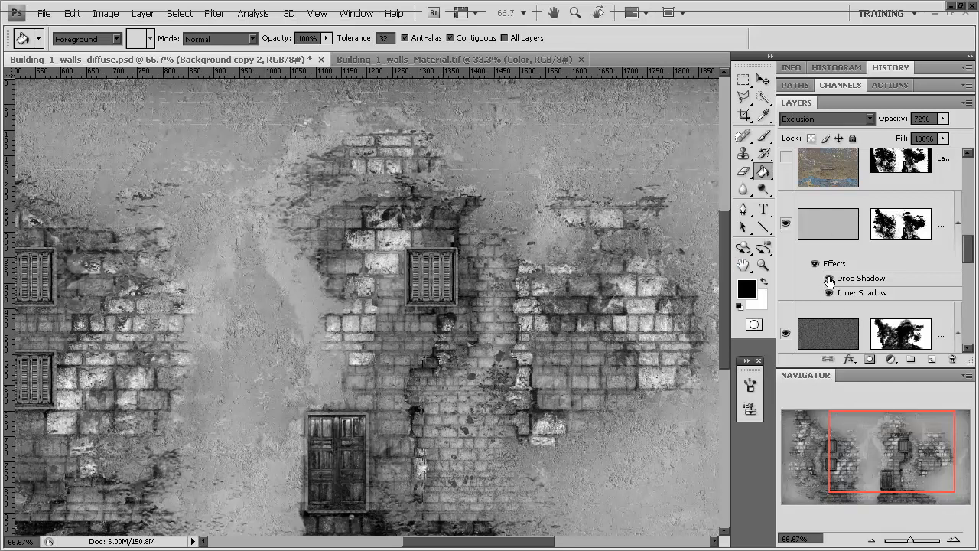
Set the Inner Shadow of Background copy 9 to 70% opacity and 4% choke.
{"action": "left_click", "coordinate": [835, 187]}
{"action": "left_click", "coordinate": [835, 234]}
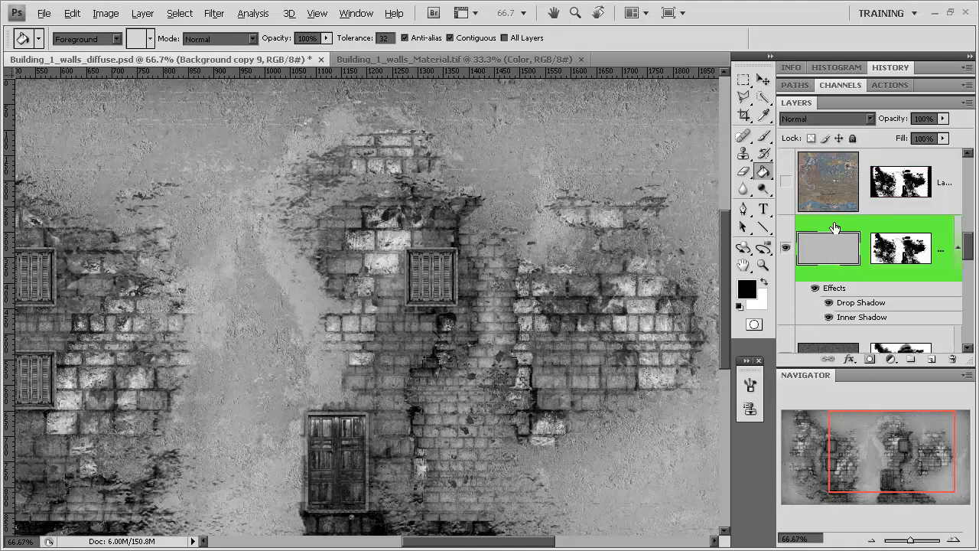
{"action": "double_click", "coordinate": [835, 228]}
{"action": "left_click", "coordinate": [651, 273]}
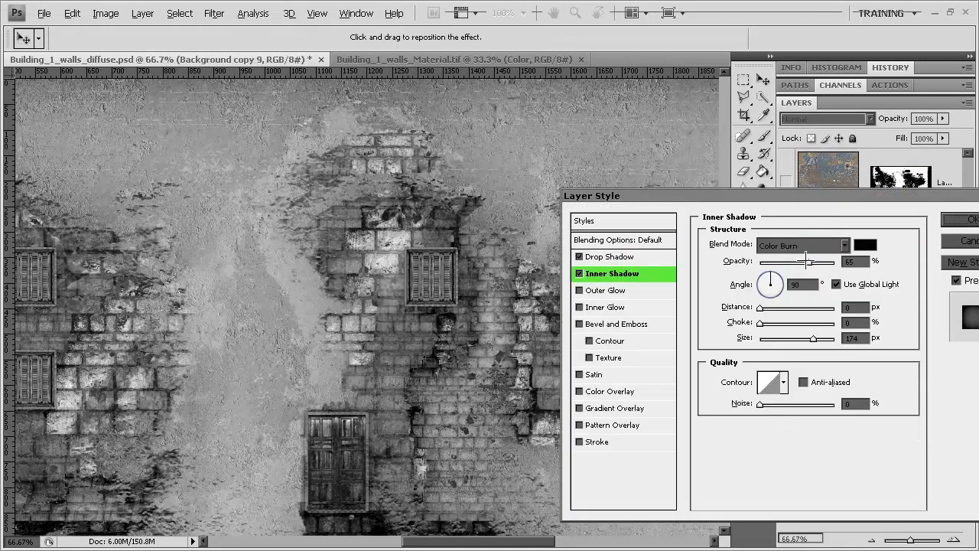
{"action": "left_click_drag", "start_coordinate": [808, 261], "coordinate": [830, 263]}
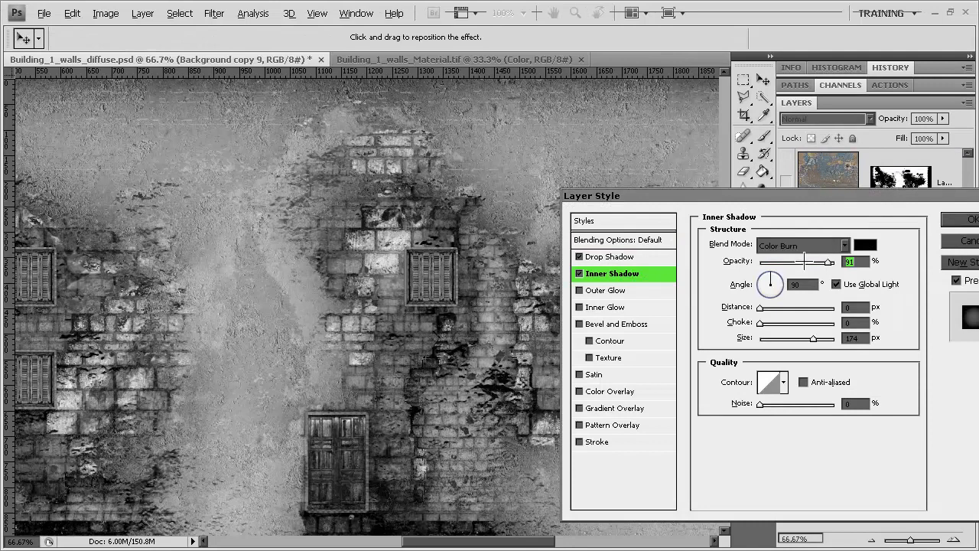
{"action": "left_click", "coordinate": [805, 261]}
{"action": "left_click", "coordinate": [821, 261]}
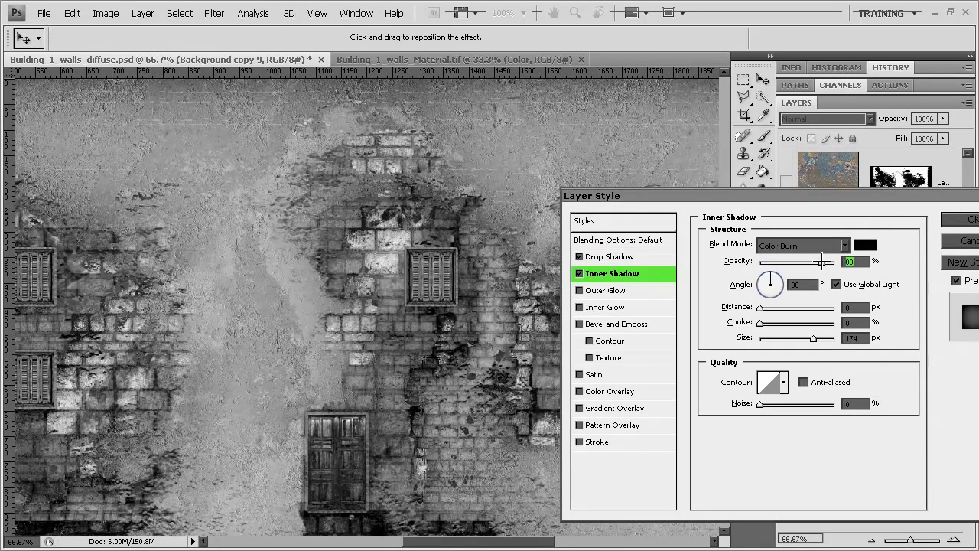
{"action": "left_click", "coordinate": [770, 323]}
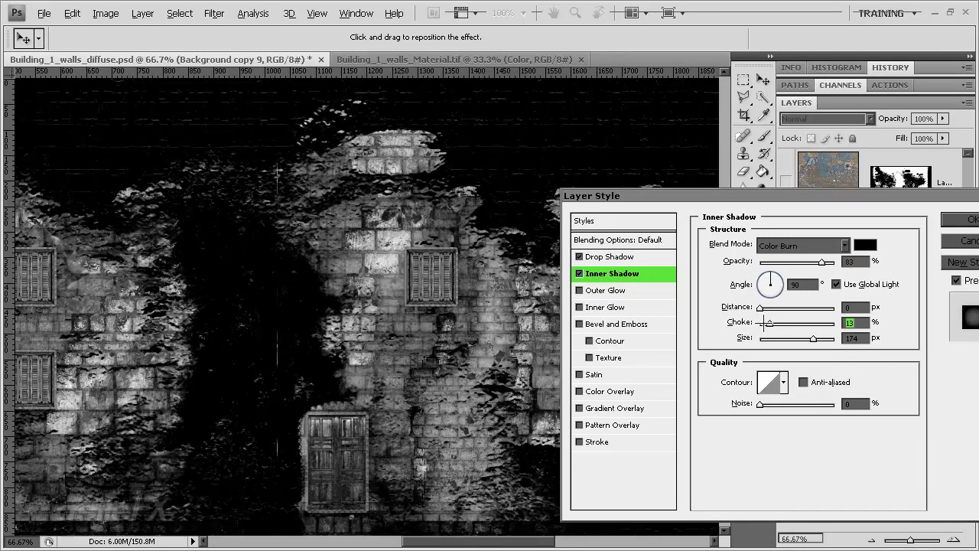
{"action": "left_click_drag", "start_coordinate": [764, 323], "coordinate": [762, 323]}
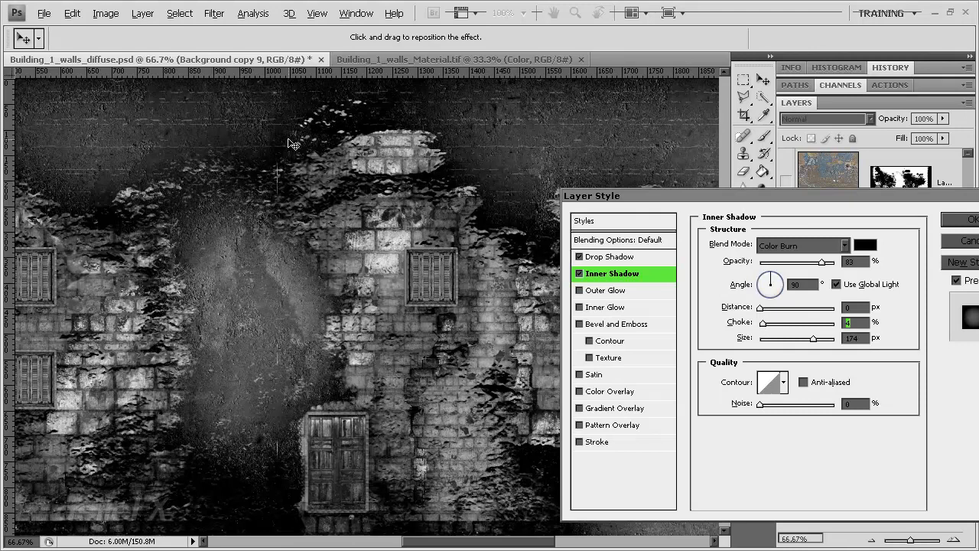
{"action": "left_click_drag", "start_coordinate": [711, 196], "coordinate": [697, 264]}
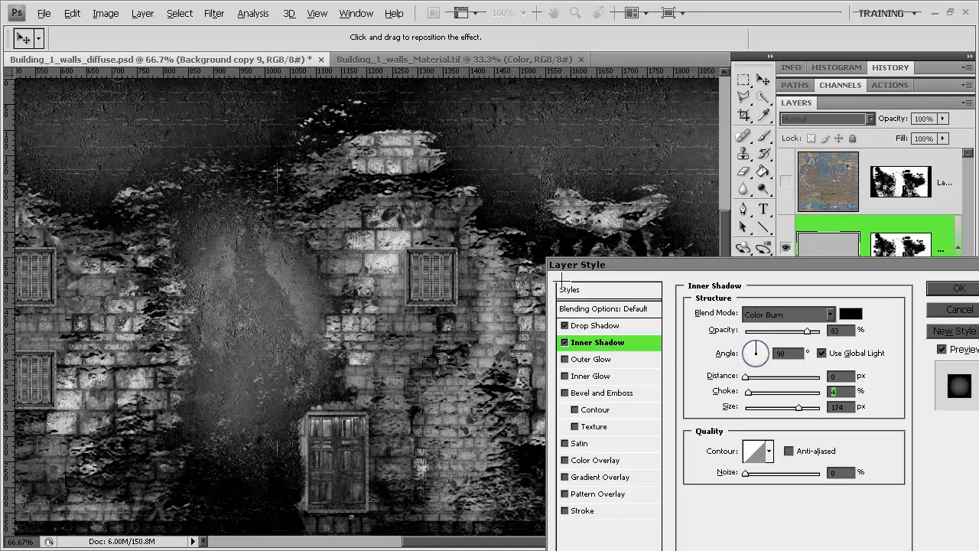
{"action": "left_click_drag", "start_coordinate": [635, 268], "coordinate": [552, 122]}
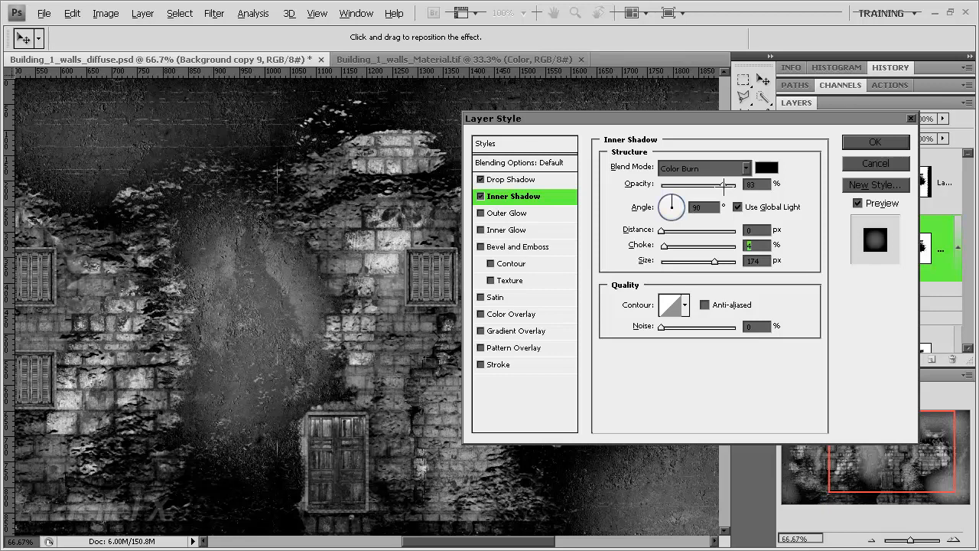
{"action": "left_click_drag", "start_coordinate": [723, 186], "coordinate": [713, 185]}
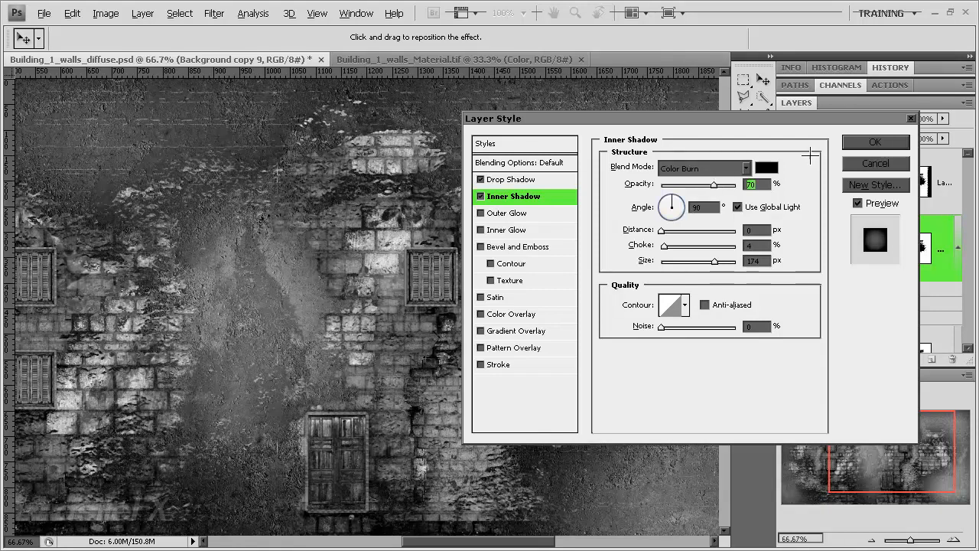
{"action": "left_click", "coordinate": [849, 144]}
Brighten the Background copy 9 plaster layer with Levels, setting midtones to 1.20 and input white to 222.
{"action": "left_click_drag", "start_coordinate": [883, 471], "coordinate": [849, 456]}
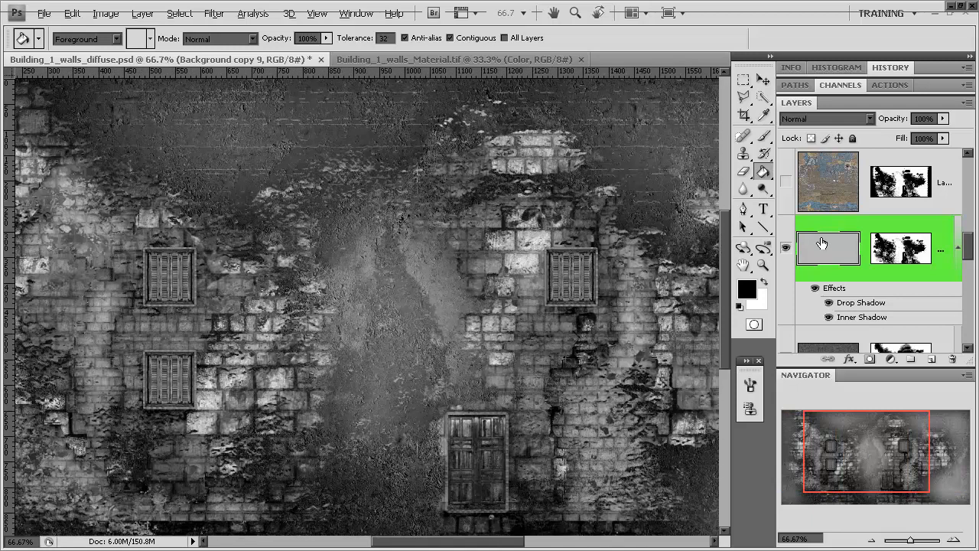
{"action": "key", "text": "ctrl+l"}
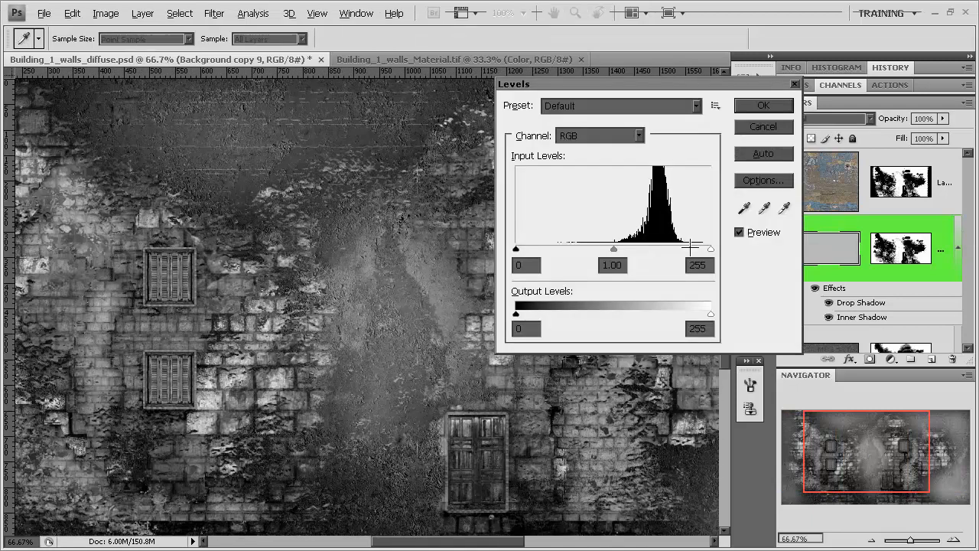
{"action": "left_click_drag", "start_coordinate": [690, 246], "coordinate": [686, 246]}
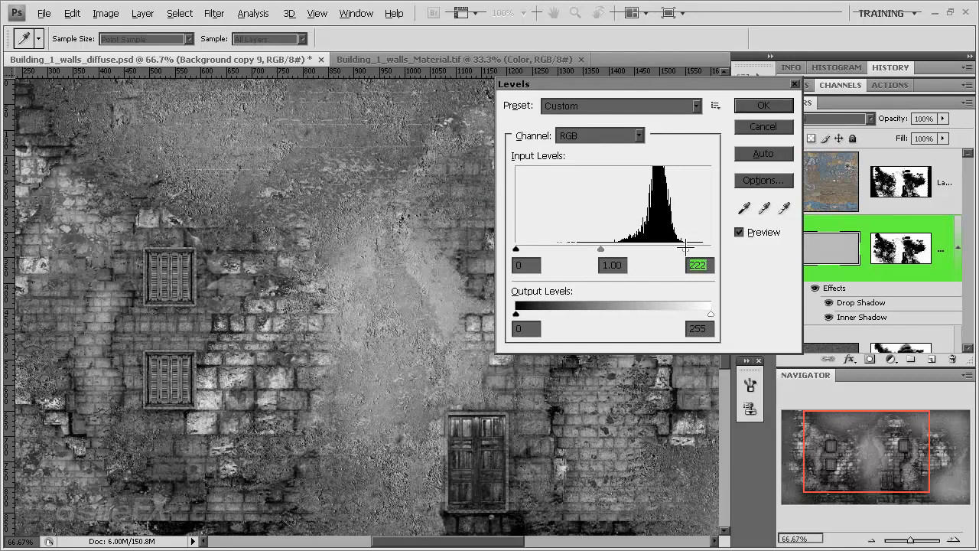
{"action": "left_click_drag", "start_coordinate": [600, 248], "coordinate": [590, 249]}
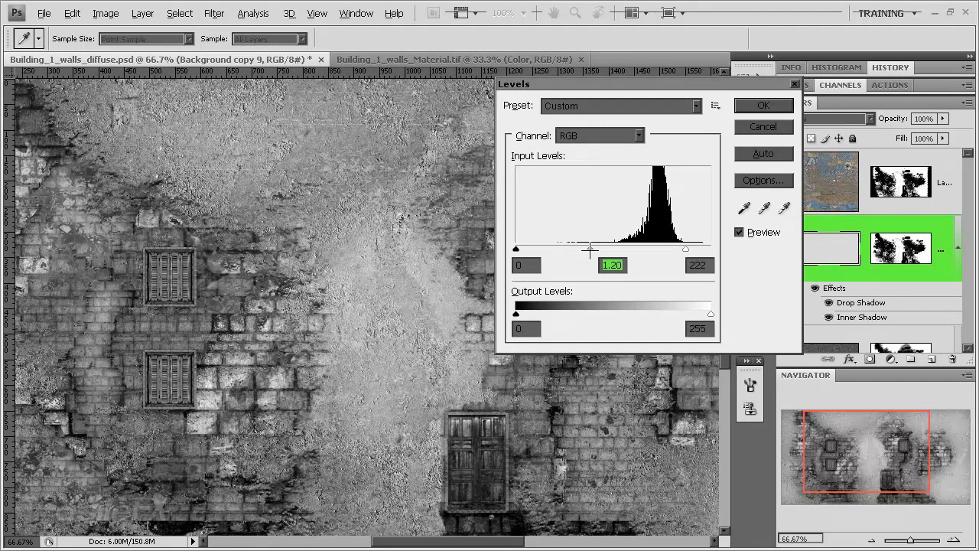
{"action": "key", "text": "Return"}
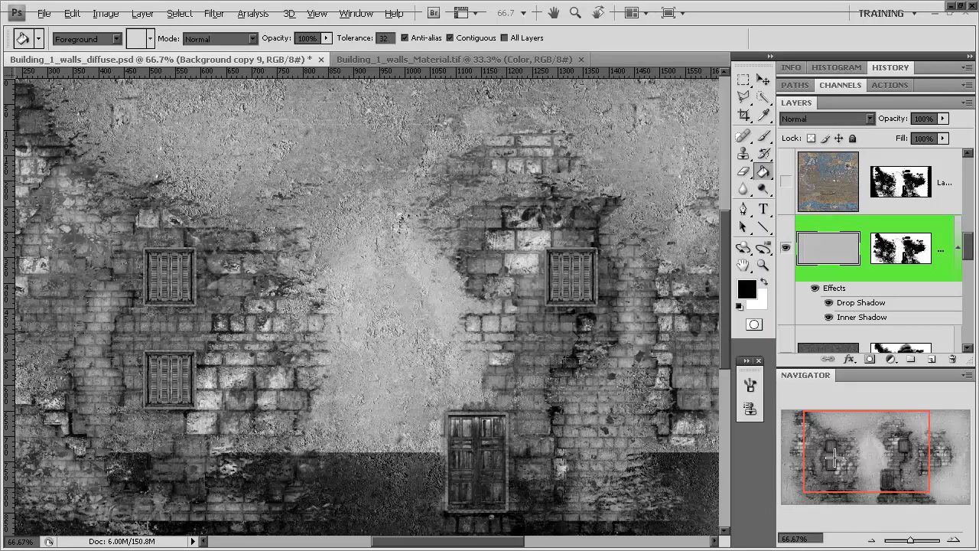
{"action": "left_click_drag", "start_coordinate": [838, 444], "coordinate": [795, 484]}
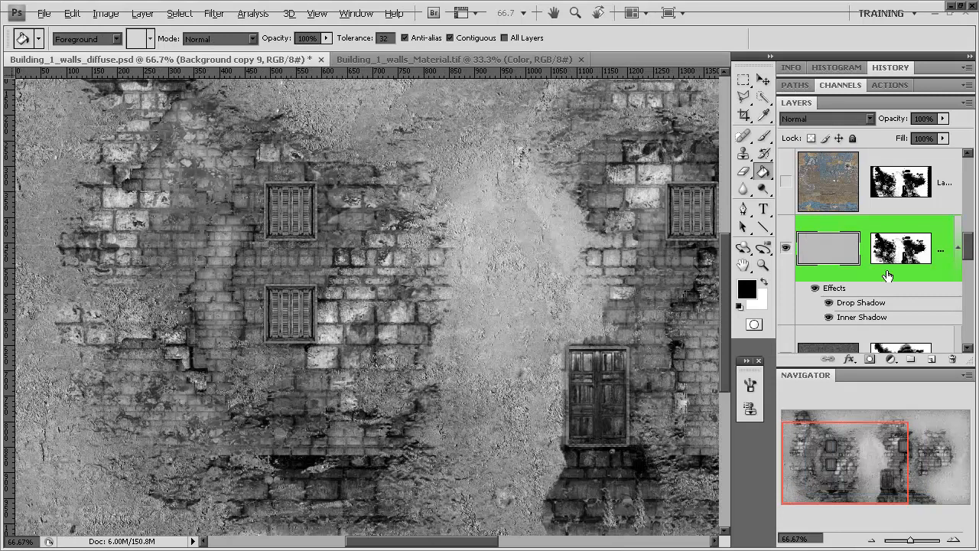
Open the Window copy 2 group and check which window its Diffuse copy 2 layer shows on the wall.
{"action": "scroll", "coordinate": [888, 275], "scroll_direction": "up", "scroll_amount": 4}
{"action": "scroll", "coordinate": [888, 275], "scroll_direction": "down", "scroll_amount": 2}
{"action": "scroll", "coordinate": [887, 275], "scroll_direction": "down", "scroll_amount": 3}
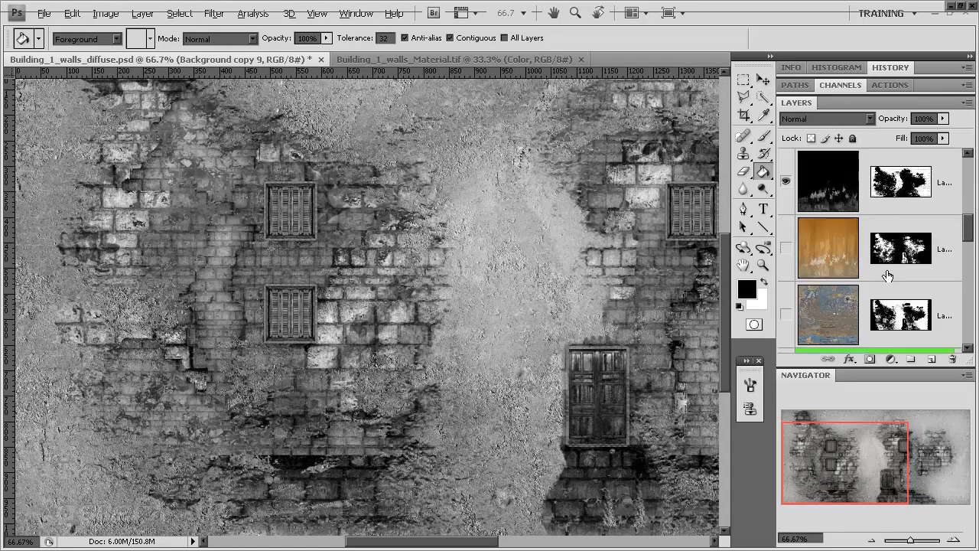
{"action": "scroll", "coordinate": [888, 276], "scroll_direction": "up", "scroll_amount": 7}
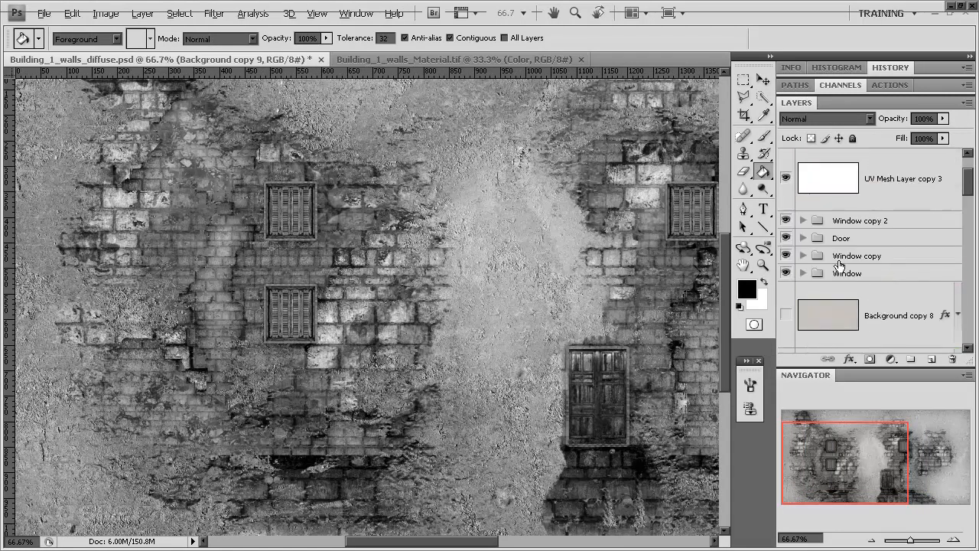
{"action": "left_click", "coordinate": [803, 221]}
{"action": "scroll", "coordinate": [854, 283], "scroll_direction": "down", "scroll_amount": 5}
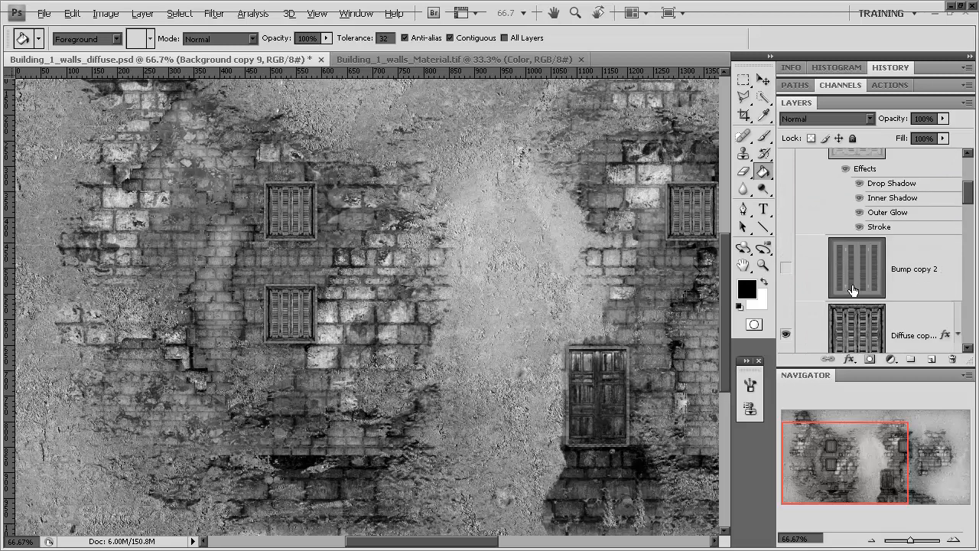
{"action": "left_click", "coordinate": [814, 196]}
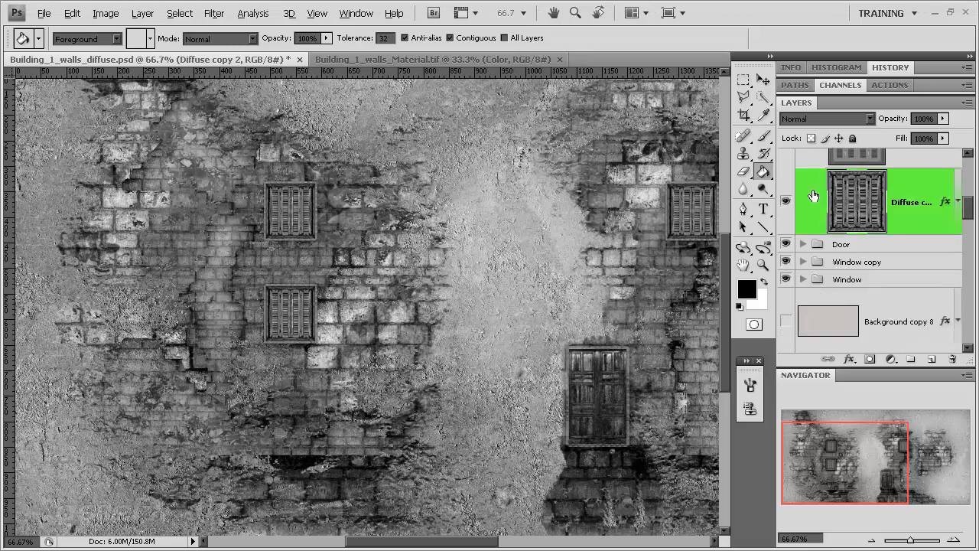
{"action": "left_click", "coordinate": [785, 202]}
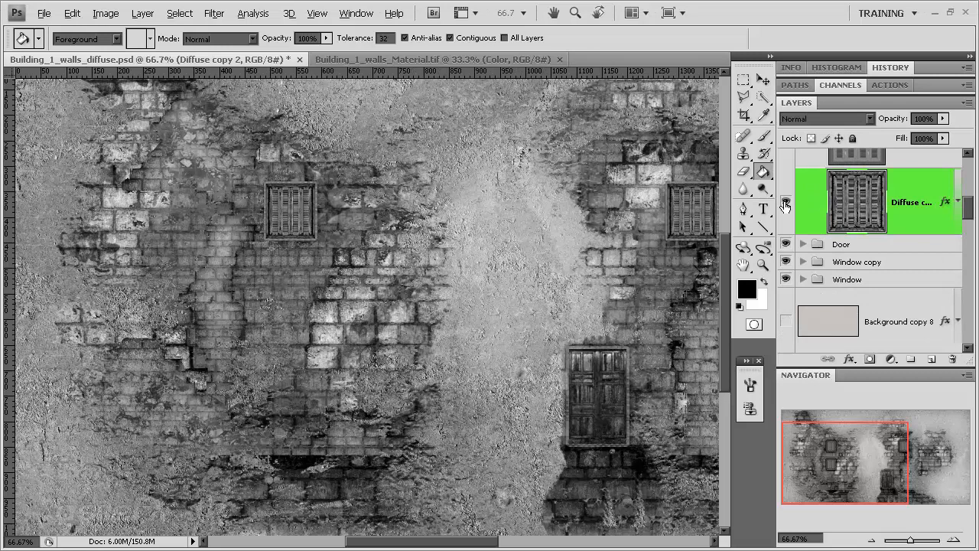
{"action": "left_click", "coordinate": [785, 203]}
Strengthen the Drop Shadow around the Diffuse copy 2 window by raising its opacity.
{"action": "key", "text": "z"}
{"action": "left_click_drag", "start_coordinate": [227, 264], "coordinate": [407, 416]}
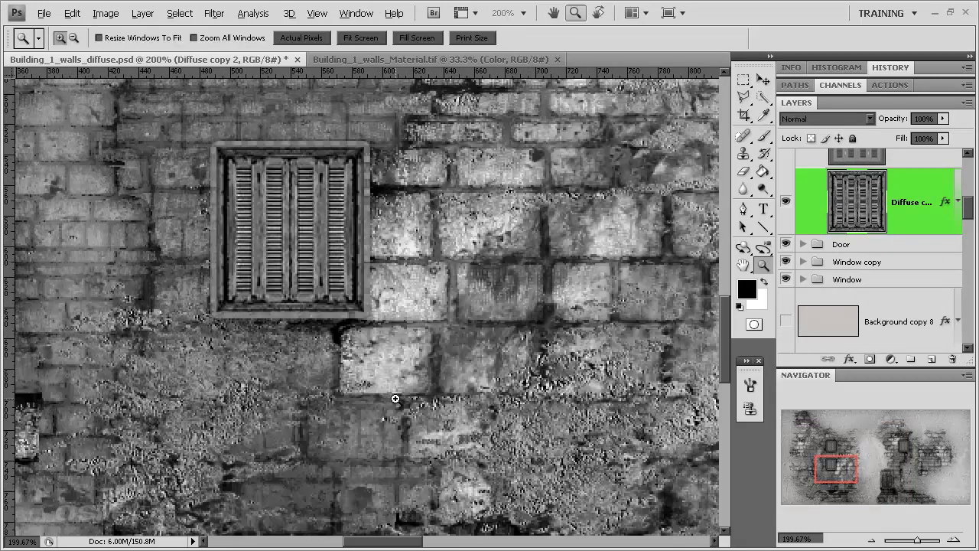
{"action": "double_click", "coordinate": [818, 191]}
{"action": "left_click", "coordinate": [512, 180]}
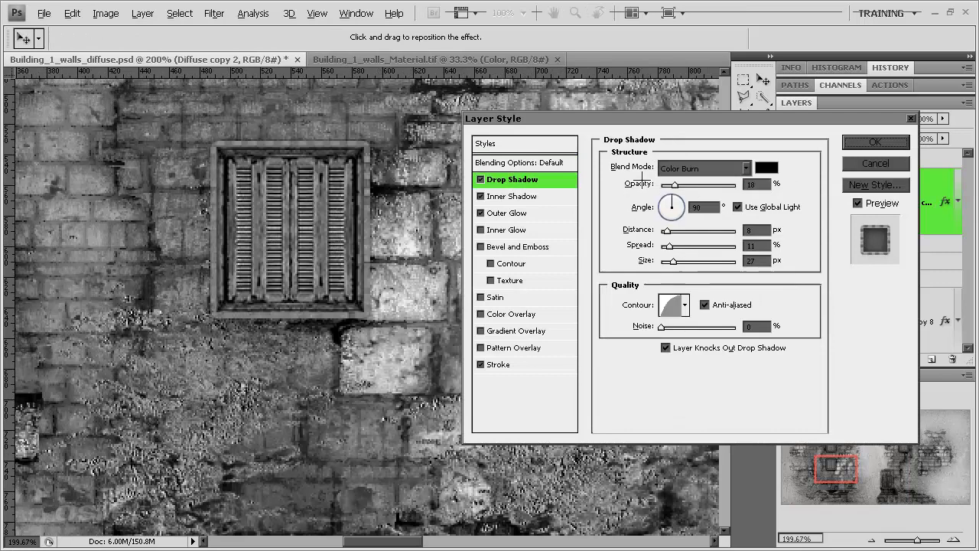
{"action": "left_click_drag", "start_coordinate": [674, 185], "coordinate": [712, 183]}
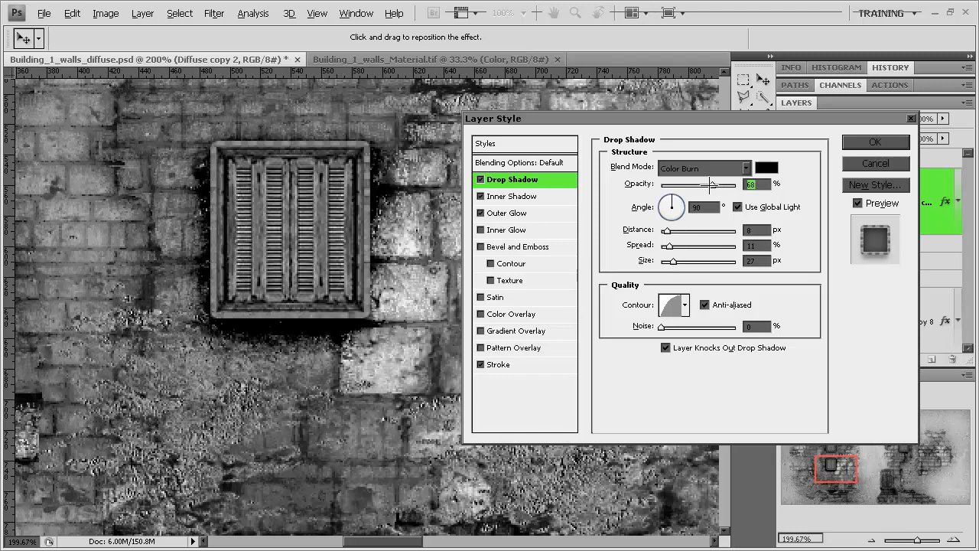
{"action": "left_click_drag", "start_coordinate": [712, 184], "coordinate": [705, 184]}
{"action": "key", "text": "Return"}
Copy the layer style of Diffuse copy 2 and collapse the Window copy 2 group.
{"action": "key", "text": "z"}
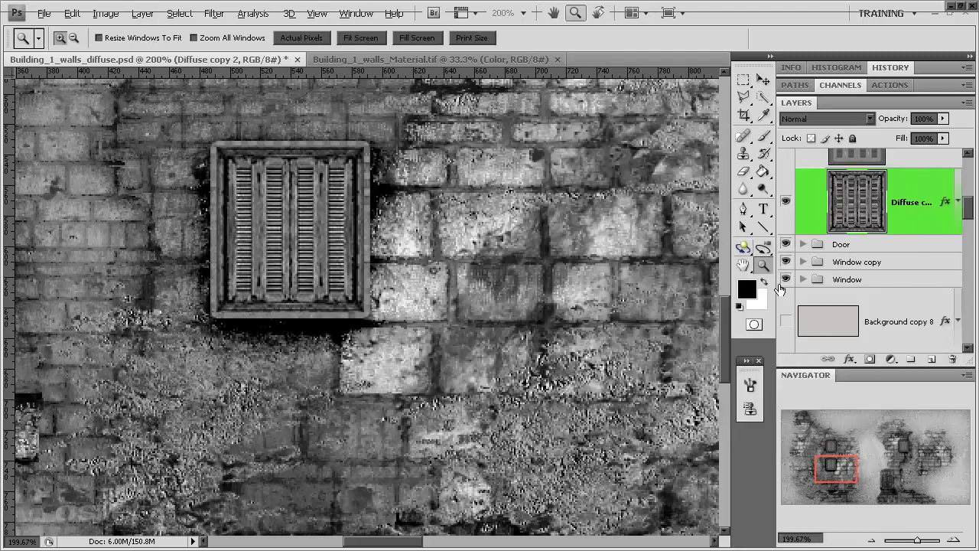
{"action": "right_click", "coordinate": [807, 196]}
{"action": "left_click", "coordinate": [853, 424]}
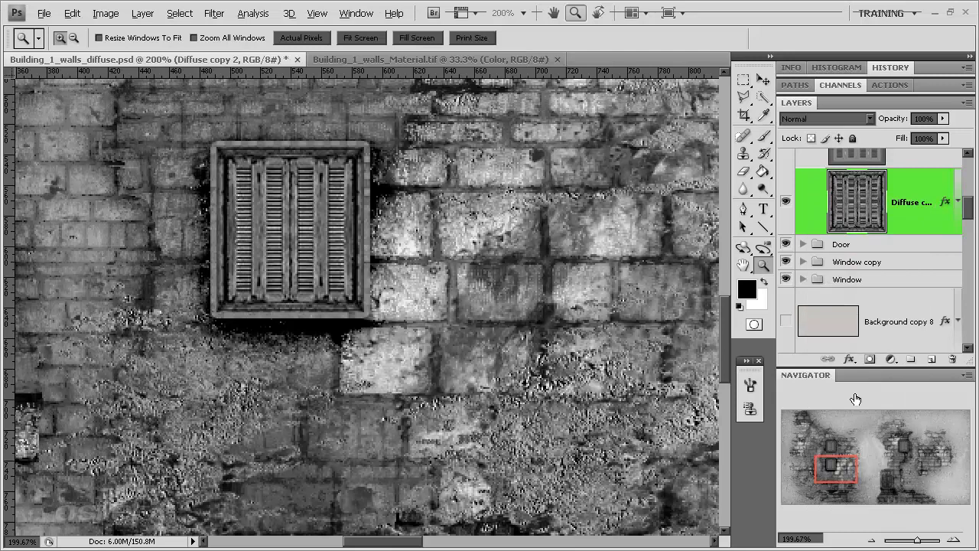
{"action": "scroll", "coordinate": [813, 217], "scroll_direction": "up", "scroll_amount": 4}
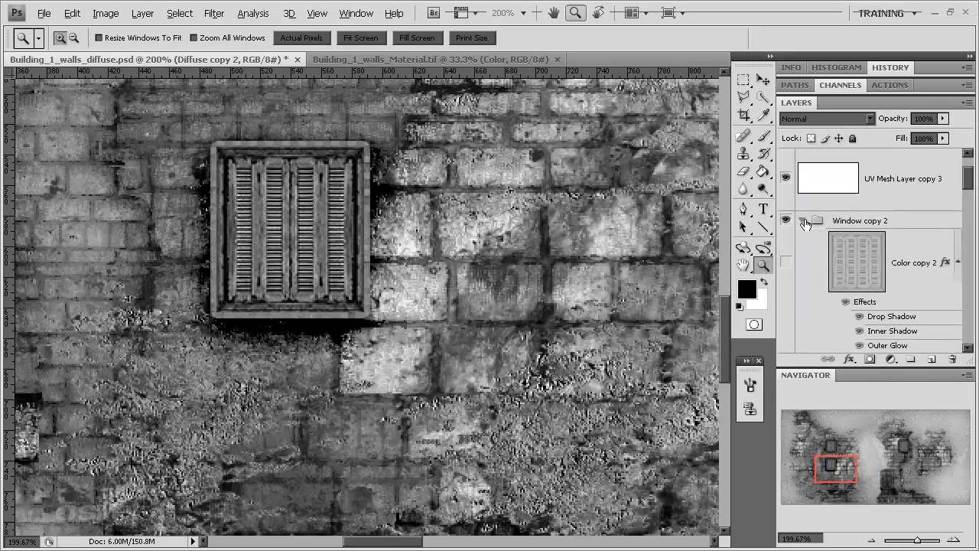
{"action": "left_click", "coordinate": [803, 220]}
Paste the copied layer style onto the Diffuse copy layer in the Window copy group, and collapse that group.
{"action": "left_click", "coordinate": [804, 255]}
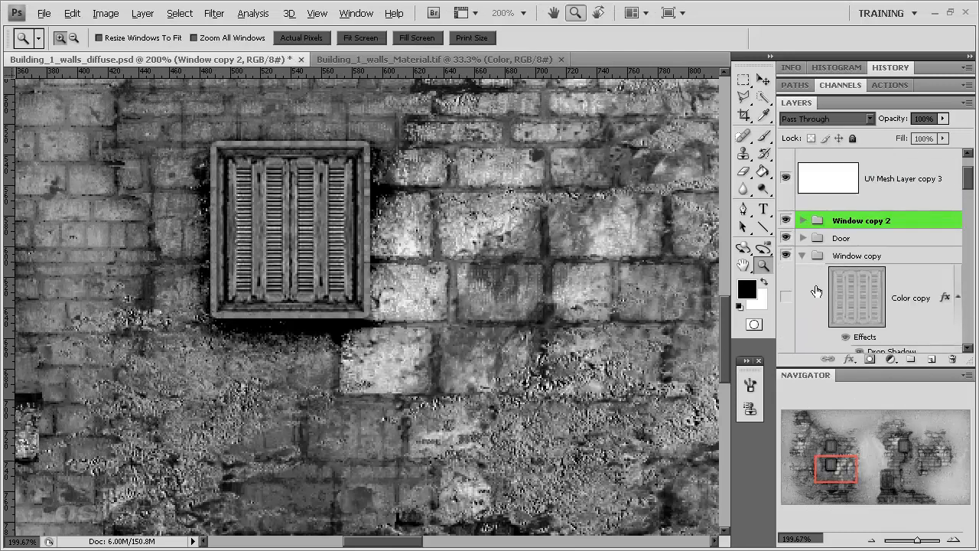
{"action": "scroll", "coordinate": [812, 291], "scroll_direction": "down", "scroll_amount": 3}
{"action": "left_click", "coordinate": [814, 294]}
{"action": "right_click", "coordinate": [813, 289]}
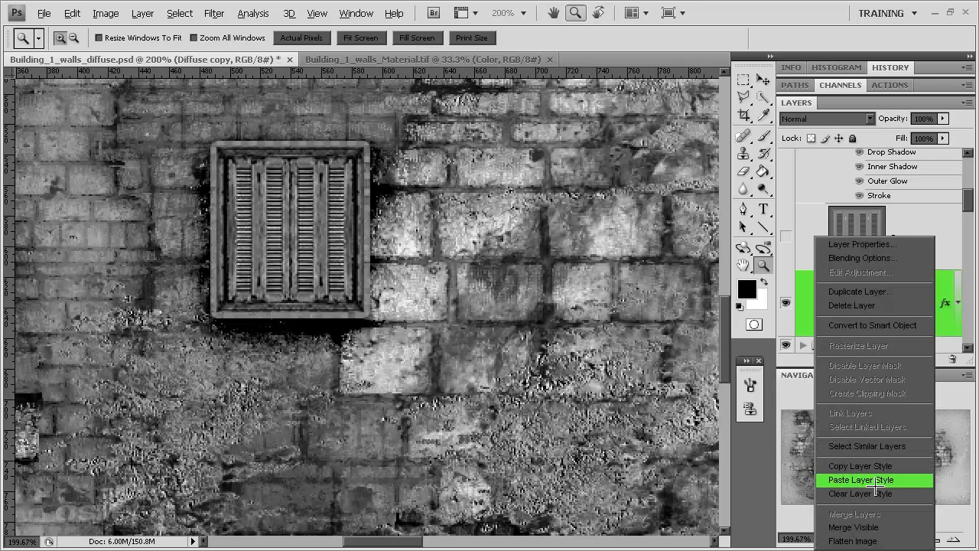
{"action": "left_click", "coordinate": [872, 485]}
{"action": "scroll", "coordinate": [826, 275], "scroll_direction": "up", "scroll_amount": 3}
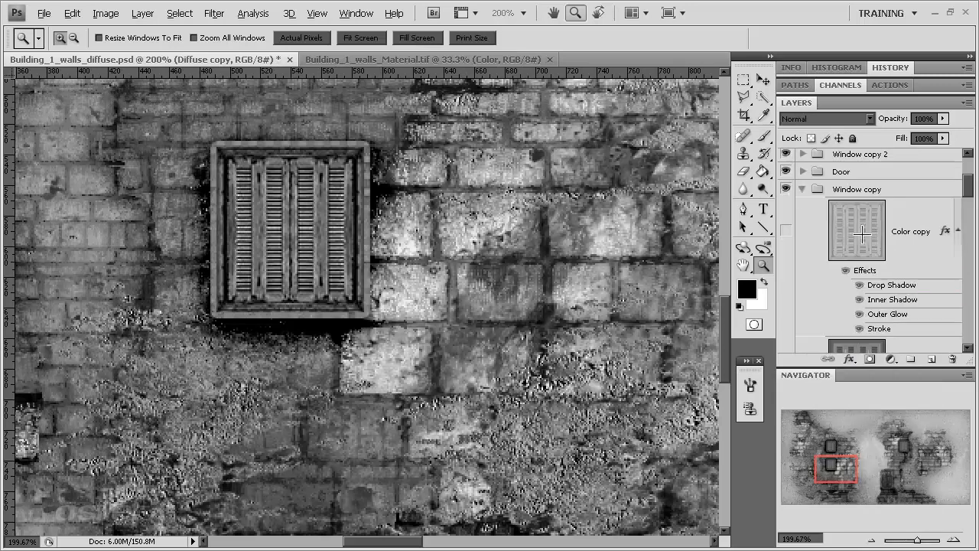
{"action": "left_click", "coordinate": [803, 189]}
Paste the copied layer style onto the Diffuse layer in the Window group, and collapse that group.
{"action": "left_click", "coordinate": [804, 206]}
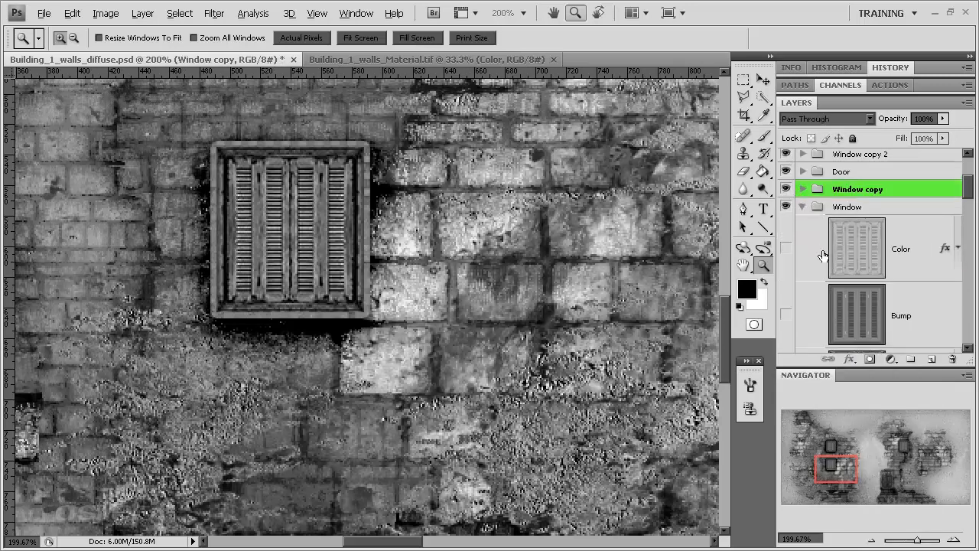
{"action": "scroll", "coordinate": [816, 267], "scroll_direction": "down", "scroll_amount": 3}
{"action": "left_click", "coordinate": [814, 260]}
{"action": "right_click", "coordinate": [813, 239]}
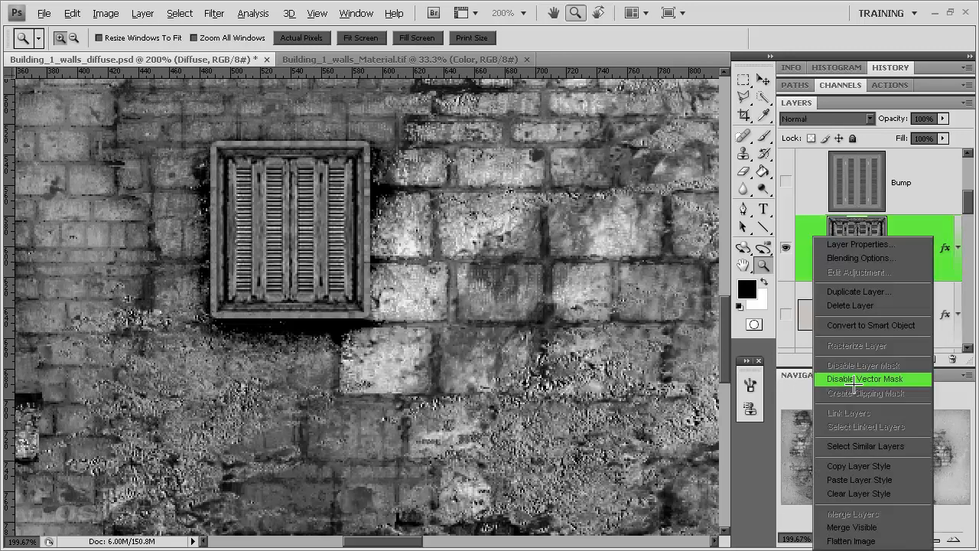
{"action": "left_click", "coordinate": [865, 480]}
{"action": "scroll", "coordinate": [828, 246], "scroll_direction": "up", "scroll_amount": 3}
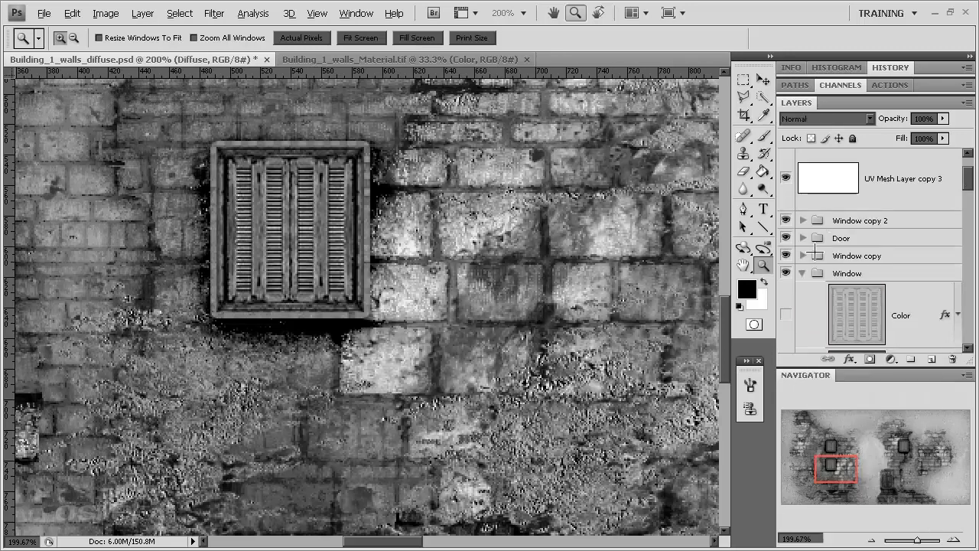
{"action": "left_click", "coordinate": [803, 275]}
Create a new document from the current history state and flatten it, discarding the hidden layers.
{"action": "left_click", "coordinate": [869, 538]}
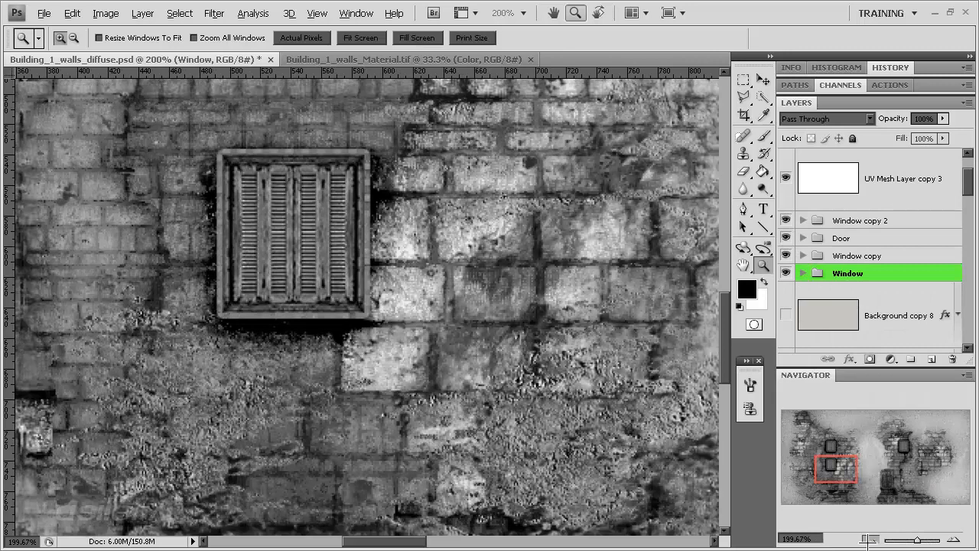
{"action": "left_click", "coordinate": [869, 539]}
{"action": "left_click", "coordinate": [869, 539]}
{"action": "left_click_drag", "start_coordinate": [870, 497], "coordinate": [879, 433]}
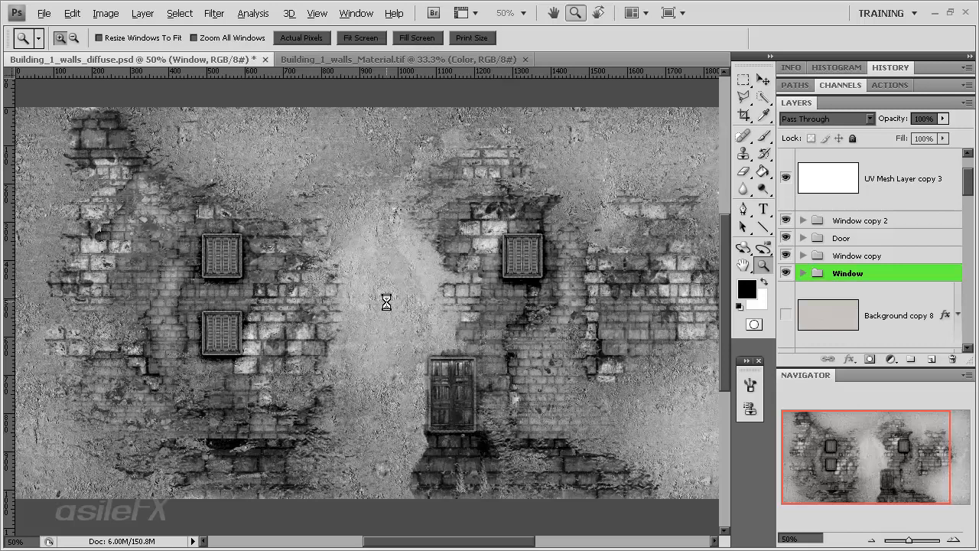
{"action": "double_click", "coordinate": [927, 66]}
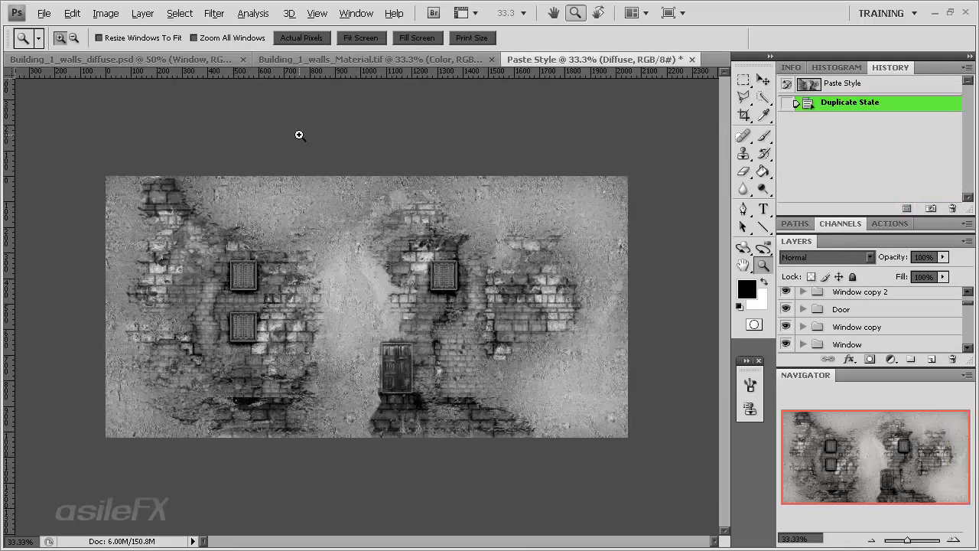
{"action": "left_click", "coordinate": [142, 13]}
{"action": "left_click", "coordinate": [202, 483]}
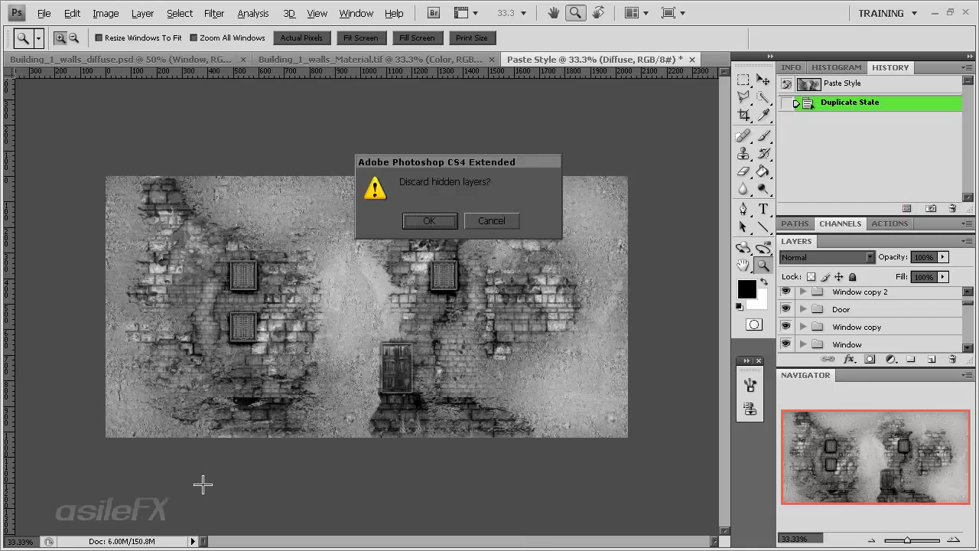
{"action": "left_click", "coordinate": [431, 221]}
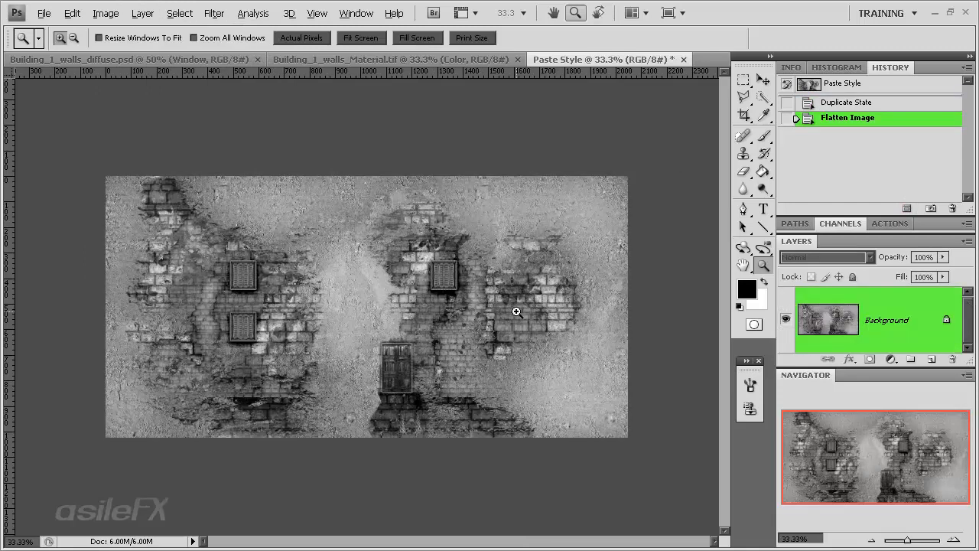
{"action": "key", "text": "ctrl+1"}
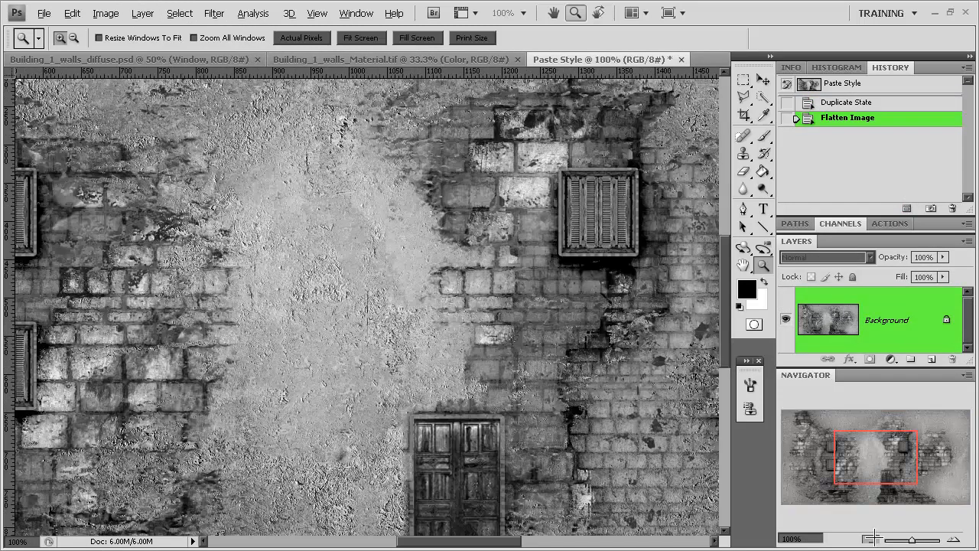
{"action": "left_click", "coordinate": [871, 539]}
{"action": "left_click", "coordinate": [871, 539]}
{"action": "key", "text": "ctrl+l"}
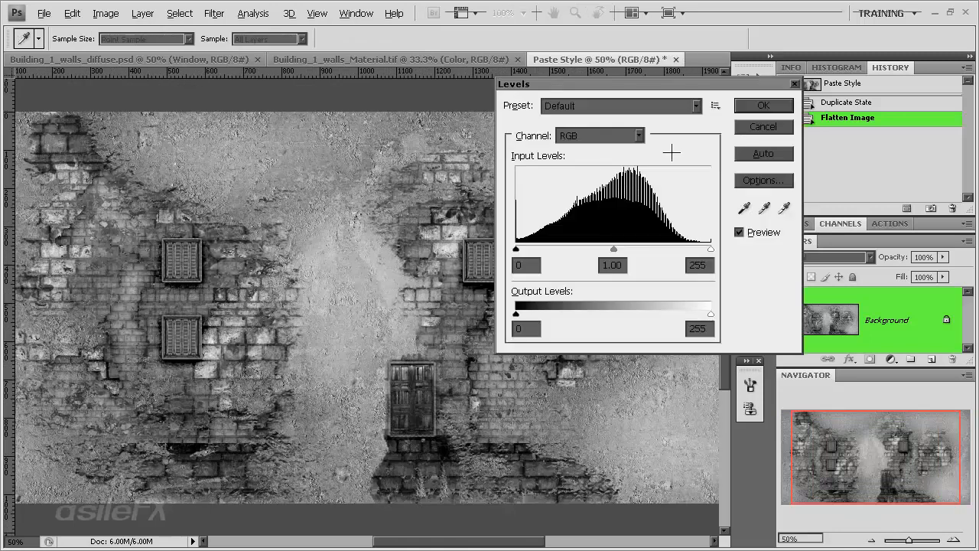
{"action": "left_click", "coordinate": [753, 155]}
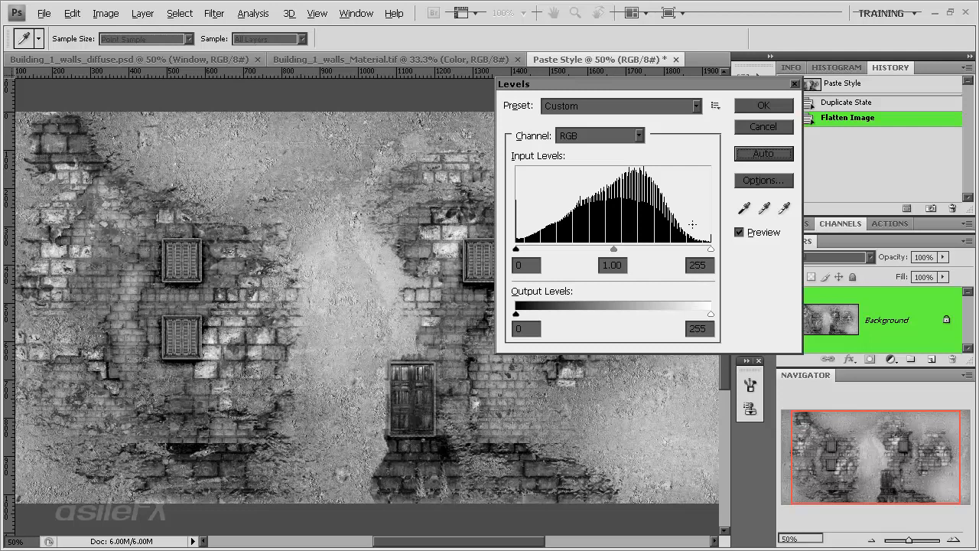
{"action": "mouse_move", "coordinate": [613, 250]}
{"action": "left_mouse_down"}
{"action": "mouse_move", "coordinate": [695, 248]}
{"action": "mouse_move", "coordinate": [575, 249]}
{"action": "mouse_move", "coordinate": [705, 244]}
{"action": "mouse_move", "coordinate": [558, 233]}
{"action": "mouse_move", "coordinate": [646, 233]}
{"action": "mouse_move", "coordinate": [634, 231]}
{"action": "mouse_move", "coordinate": [534, 234]}
{"action": "mouse_move", "coordinate": [614, 242]}
{"action": "left_mouse_up"}
{"action": "left_click_drag", "start_coordinate": [517, 248], "coordinate": [474, 246]}
{"action": "left_click_drag", "start_coordinate": [711, 250], "coordinate": [761, 252]}
{"action": "left_click", "coordinate": [763, 126]}
Apply an automatic Levels correction to the flattened grayscale wall image.
{"action": "key", "text": "ctrl+l"}
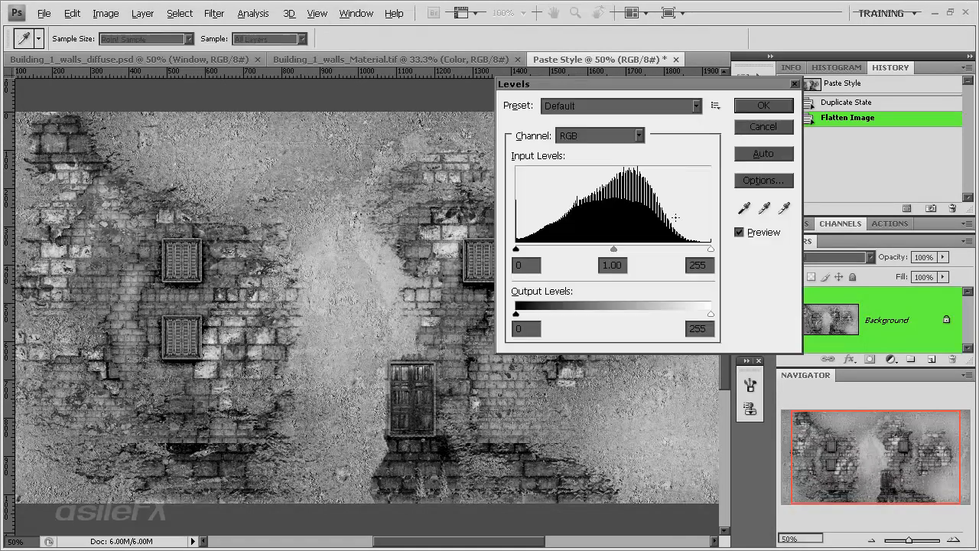
{"action": "left_click", "coordinate": [763, 153]}
{"action": "left_click", "coordinate": [762, 106]}
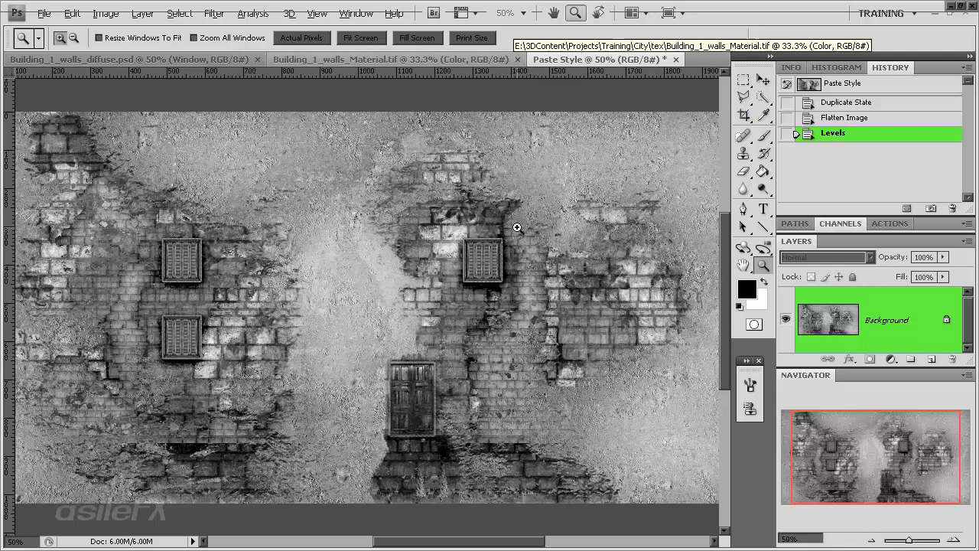
Duplicate the flattened grayscale Background layer into Building_1_walls_Material.tif under the name Background.
{"action": "key", "text": "ctrl+a"}
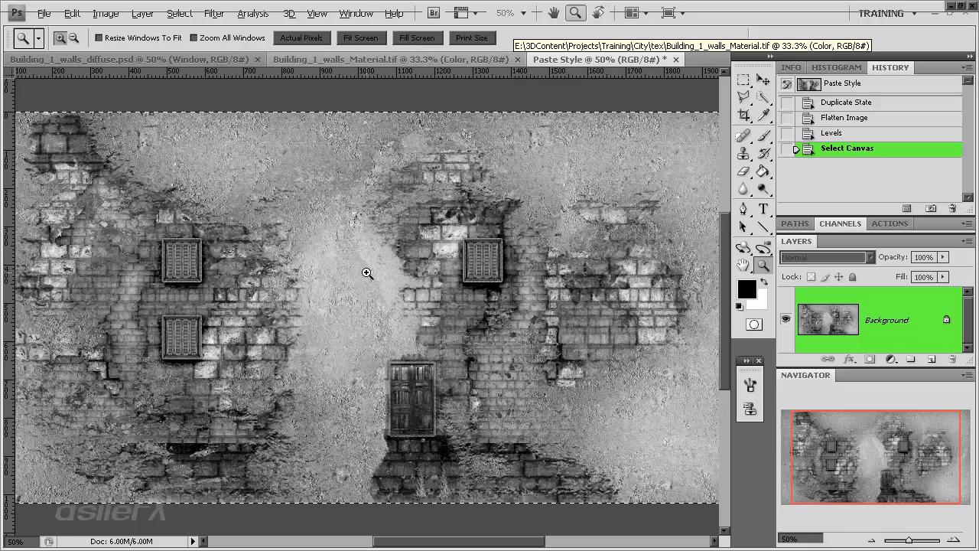
{"action": "left_click", "coordinate": [421, 60]}
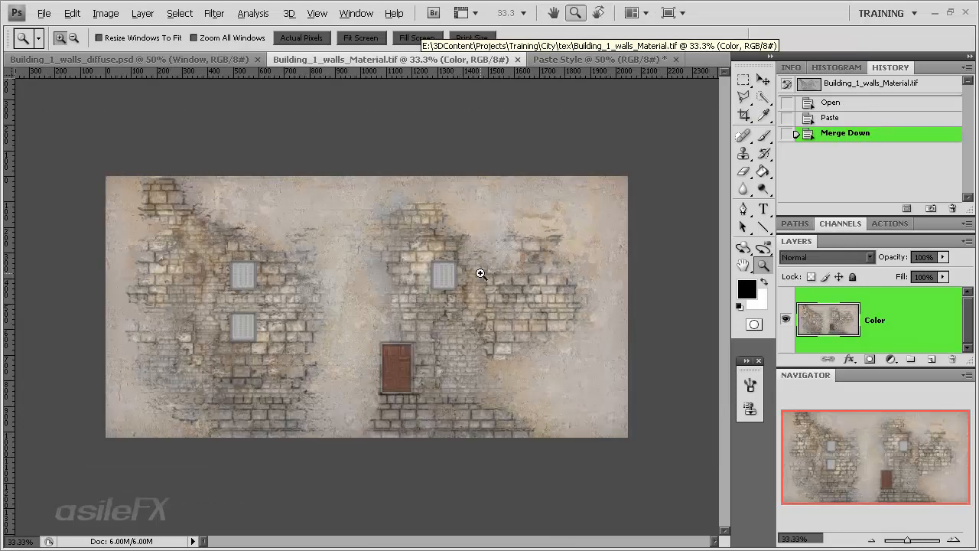
{"action": "left_click", "coordinate": [590, 59]}
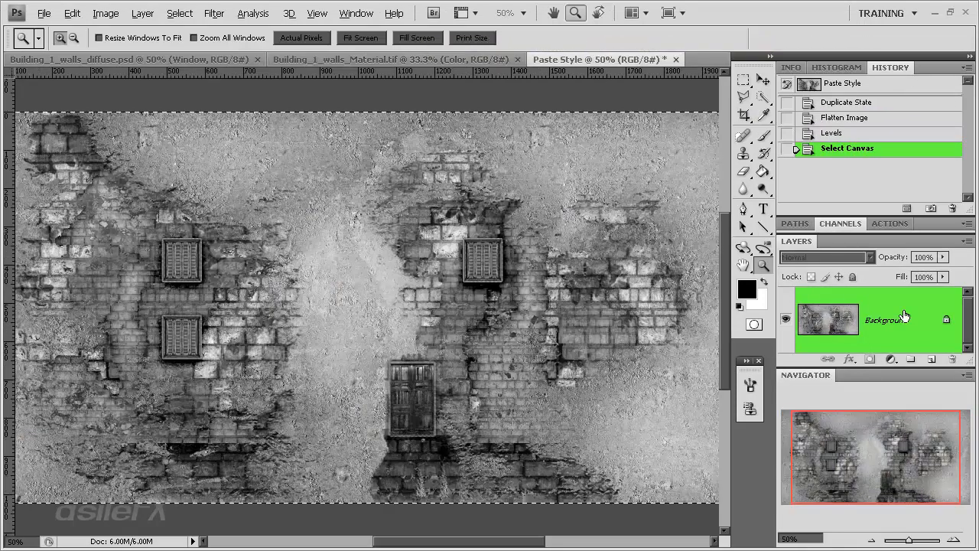
{"action": "right_click", "coordinate": [849, 316]}
{"action": "left_click", "coordinate": [813, 334]}
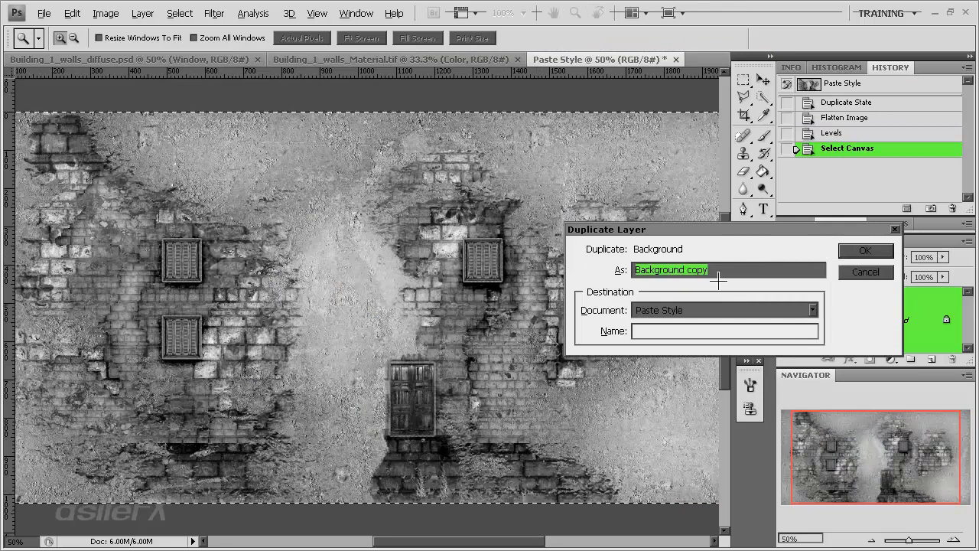
{"action": "left_click", "coordinate": [700, 310]}
{"action": "left_click", "coordinate": [757, 333]}
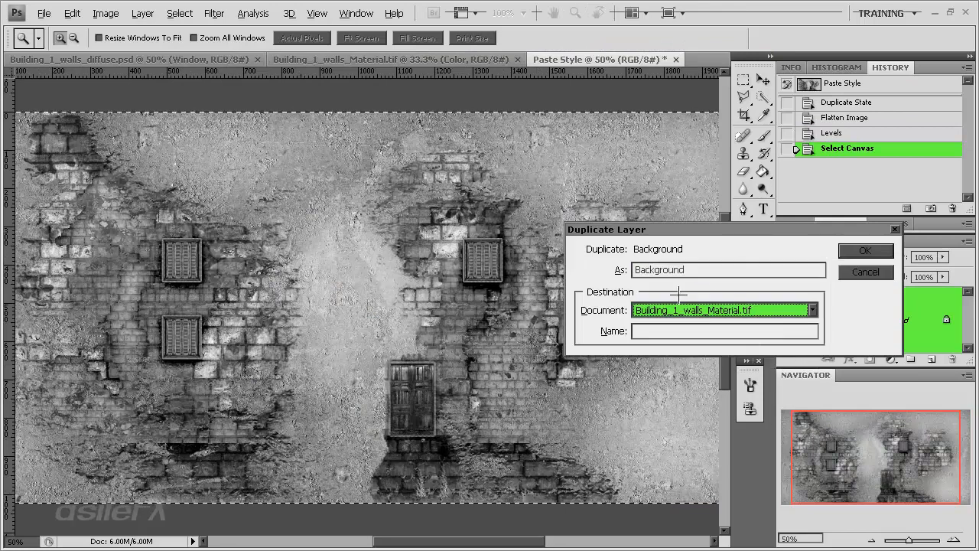
{"action": "left_click", "coordinate": [864, 251]}
In Building_1_walls_Material.tif, rename the duplicated grayscale layer Diffuse.
{"action": "left_click", "coordinate": [447, 61]}
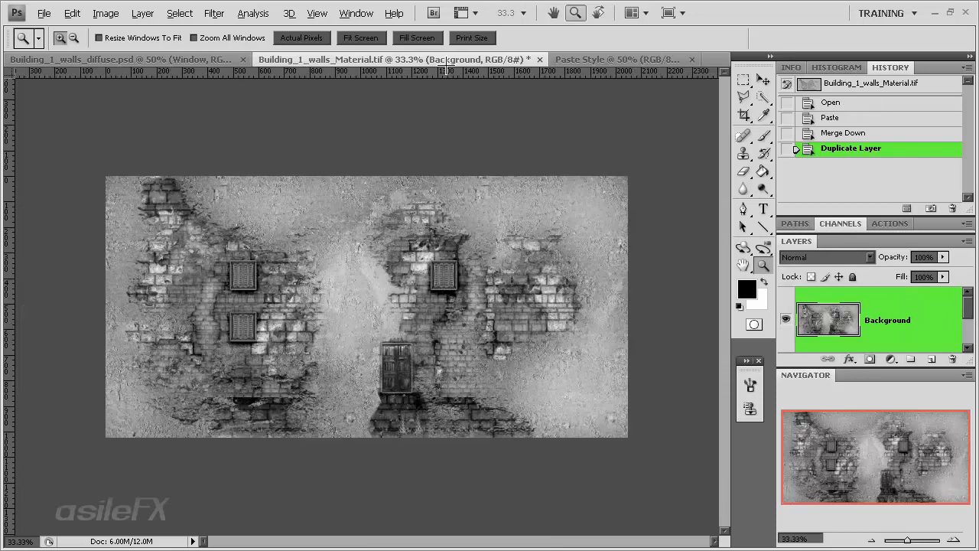
{"action": "double_click", "coordinate": [890, 322]}
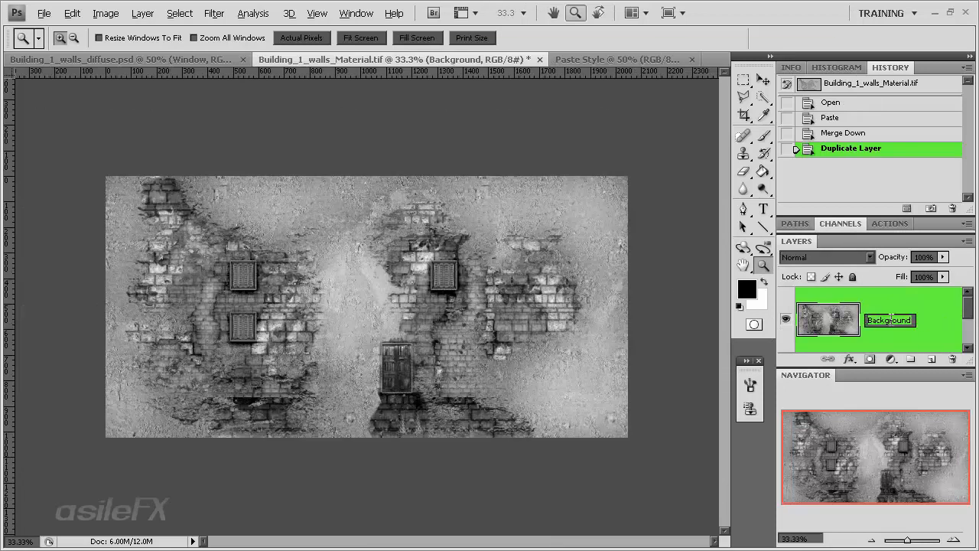
{"action": "type", "text": "Diffuse"}
{"action": "key", "text": "Return"}
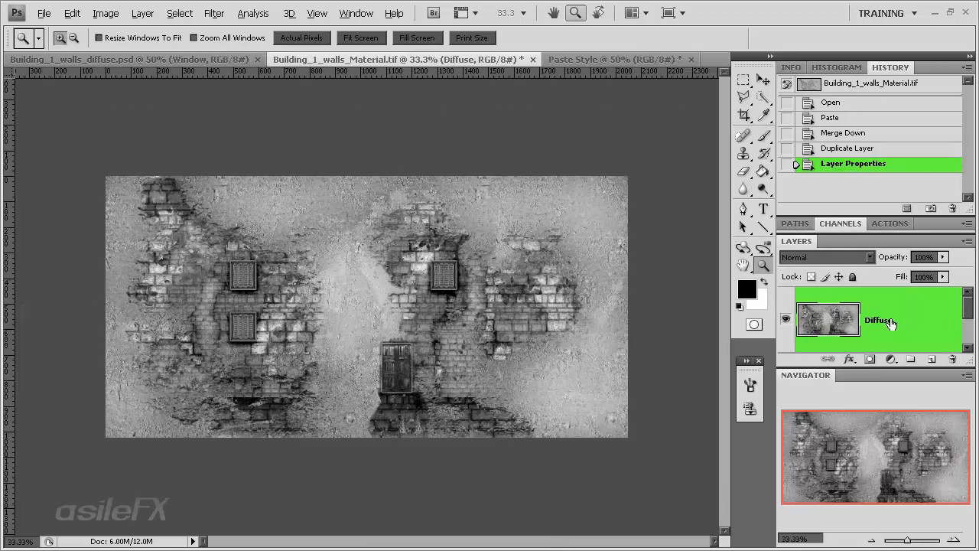
{"action": "scroll", "coordinate": [908, 339], "scroll_direction": "down", "scroll_amount": 1}
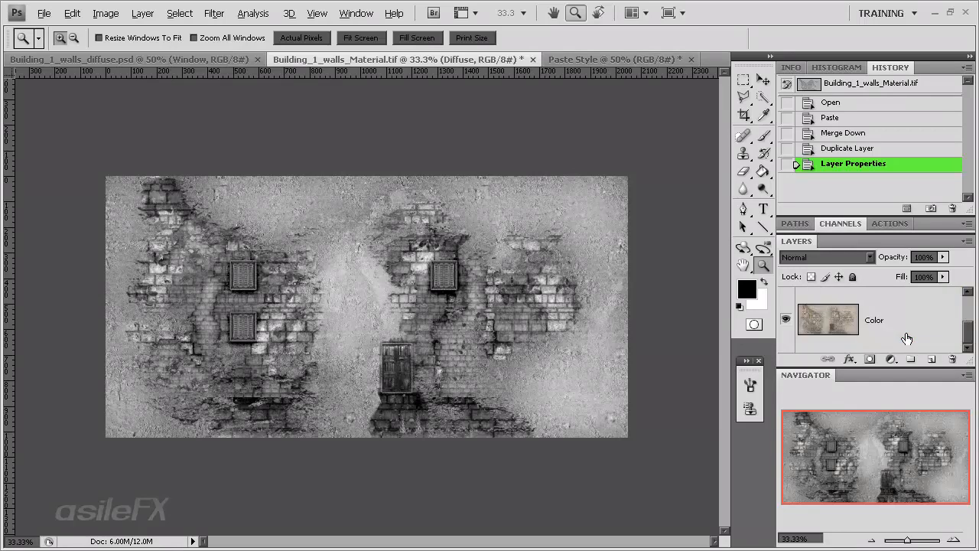
{"action": "scroll", "coordinate": [907, 339], "scroll_direction": "up", "scroll_amount": 1}
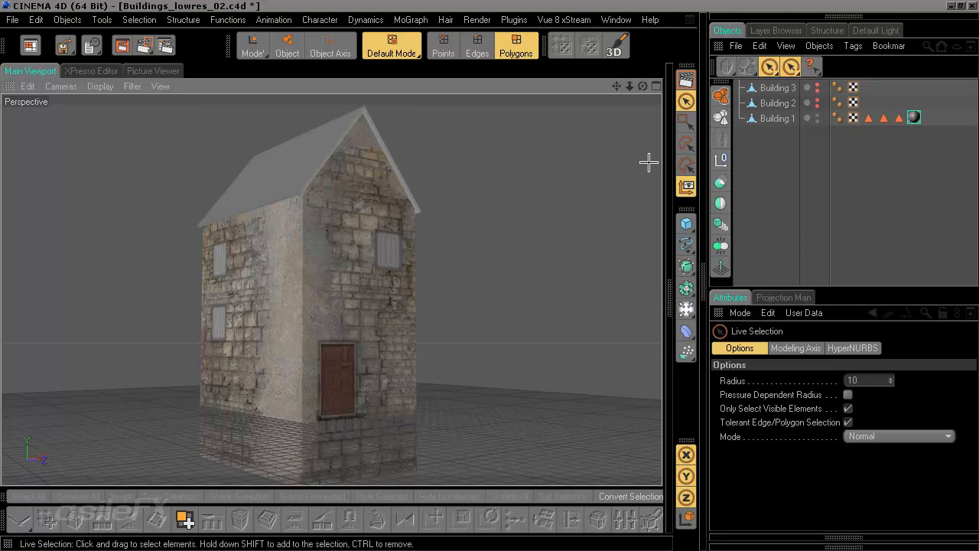
Switch to CINEMA 4D and copy the texture from the Color channel of the Building 1 Walls material.
{"action": "left_click", "coordinate": [671, 299]}
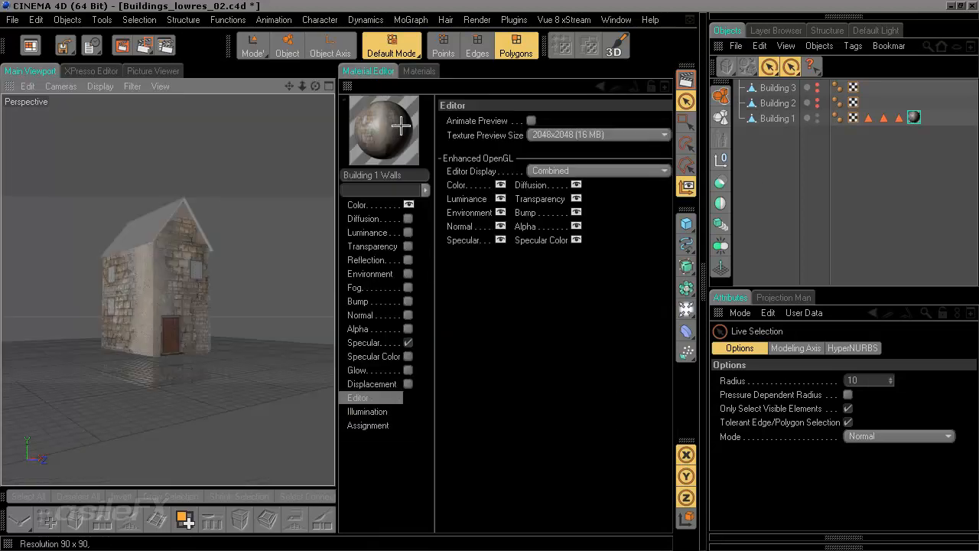
{"action": "left_click", "coordinate": [383, 203]}
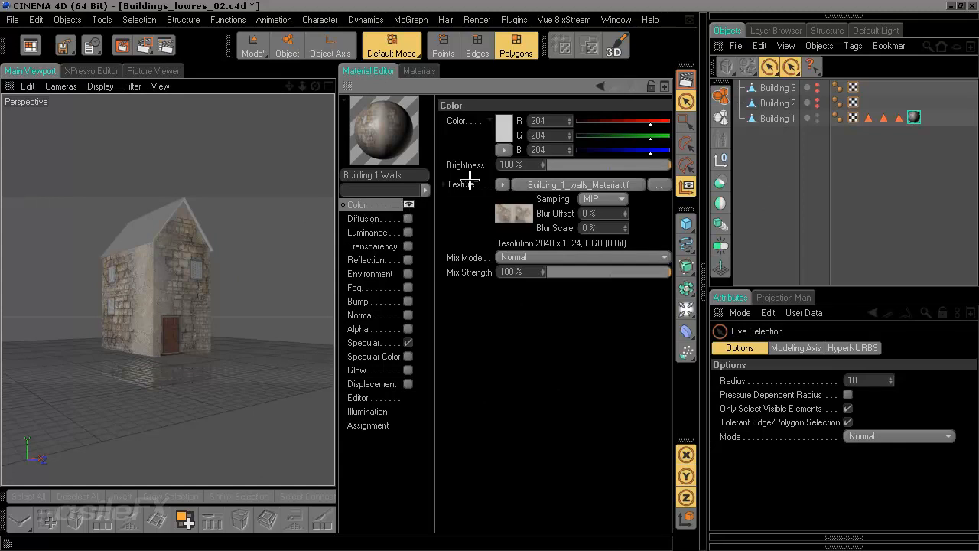
{"action": "left_click", "coordinate": [470, 184]}
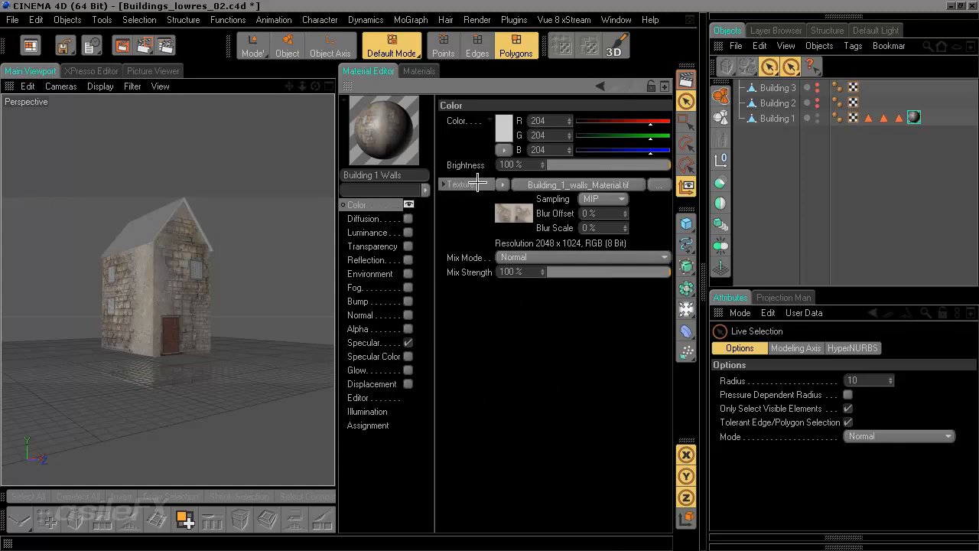
{"action": "right_click", "coordinate": [478, 182]}
{"action": "left_click", "coordinate": [505, 223]}
Enable the Diffusion channel of the Building 1 Walls material and paste the copied texture into it.
{"action": "left_click", "coordinate": [368, 218]}
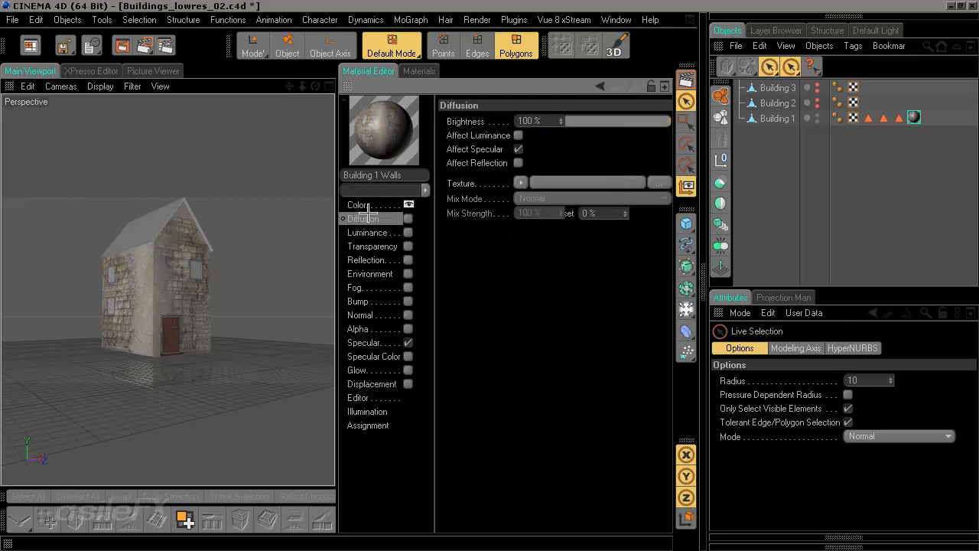
{"action": "left_click", "coordinate": [407, 219]}
{"action": "right_click", "coordinate": [476, 182]}
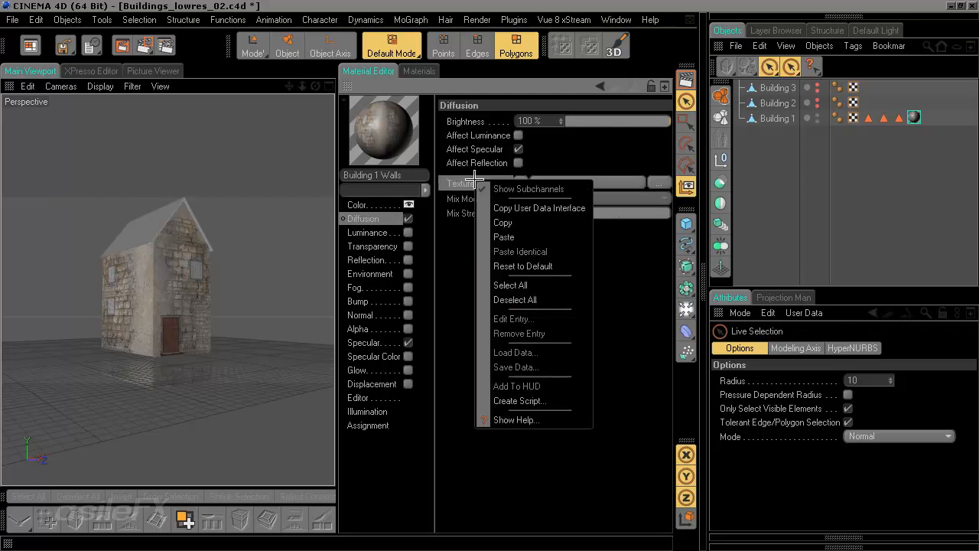
{"action": "left_click", "coordinate": [505, 236]}
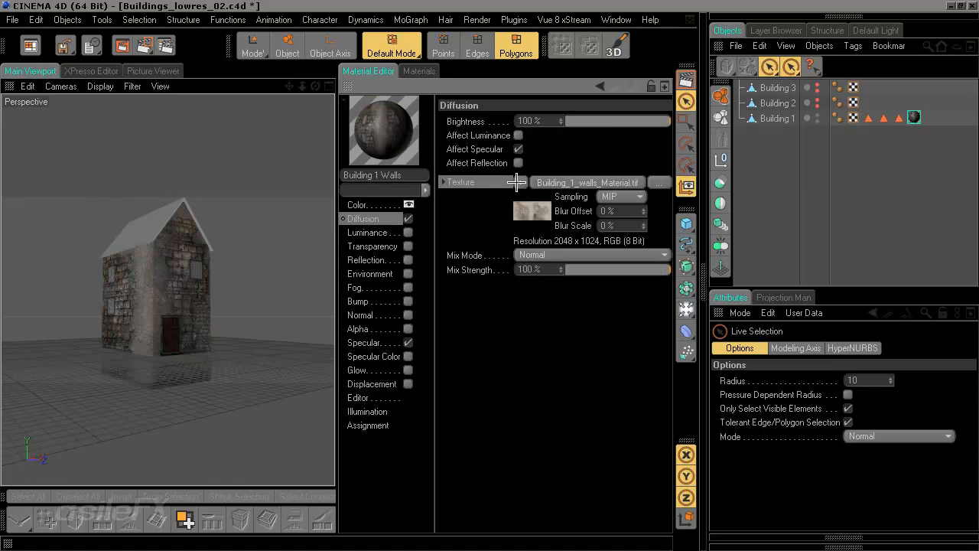
Restrict the Diffusion channel's texture to the Diffuse layer of Building_1_walls_Material.tif.
{"action": "left_click", "coordinate": [593, 183]}
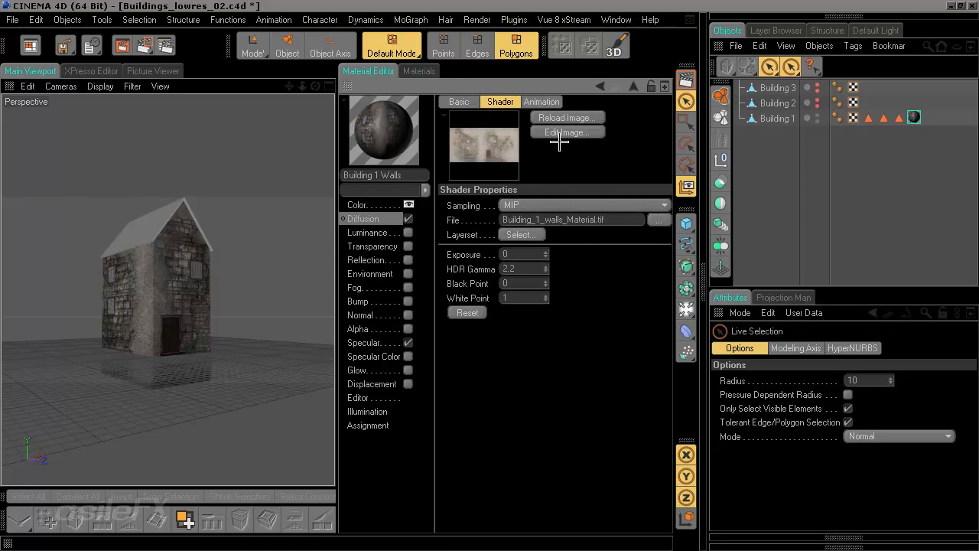
{"action": "left_click", "coordinate": [506, 235]}
{"action": "left_click", "coordinate": [451, 206]}
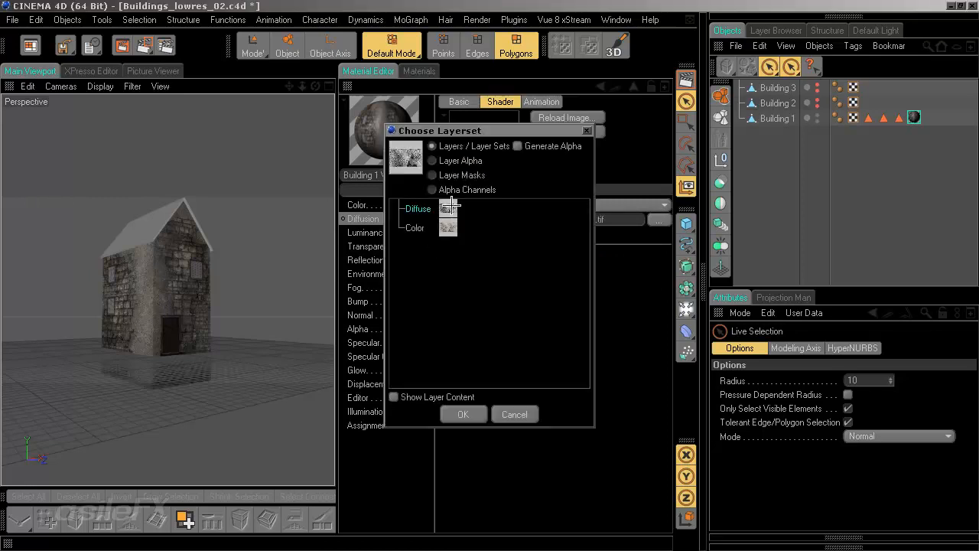
{"action": "left_click", "coordinate": [467, 417]}
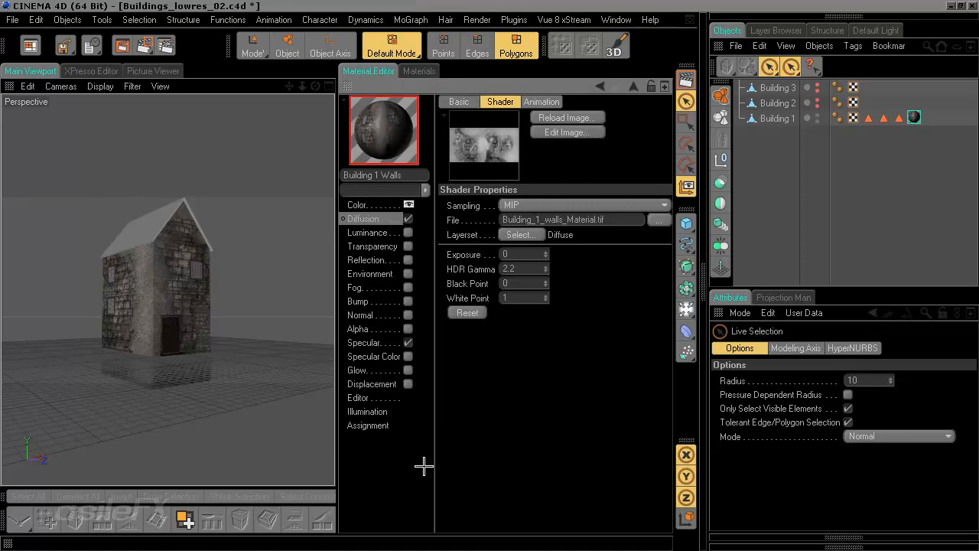
Set the Diffusion channel's brightness to 73 % and its texture mix strength to 57 %.
{"action": "left_click", "coordinate": [381, 220]}
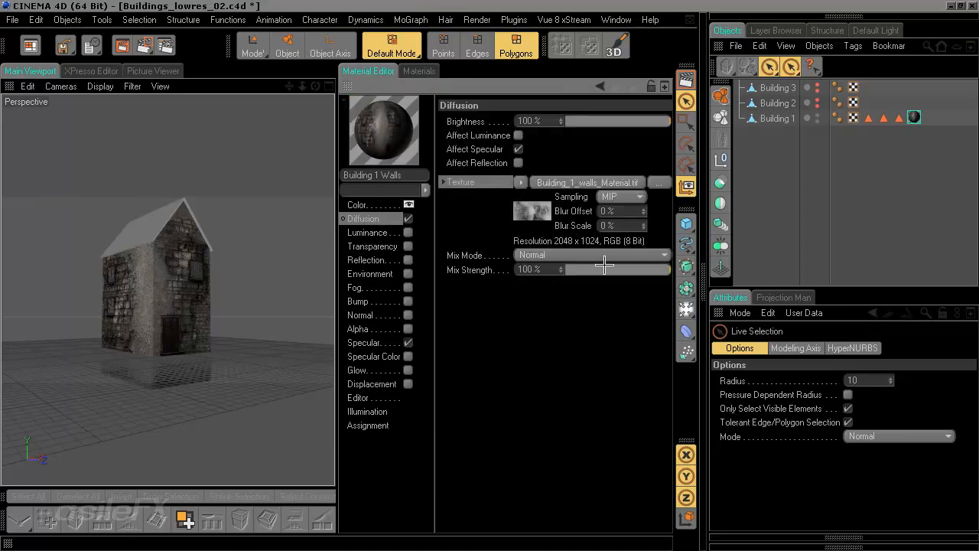
{"action": "scroll", "coordinate": [227, 268], "scroll_direction": "up", "scroll_amount": 5}
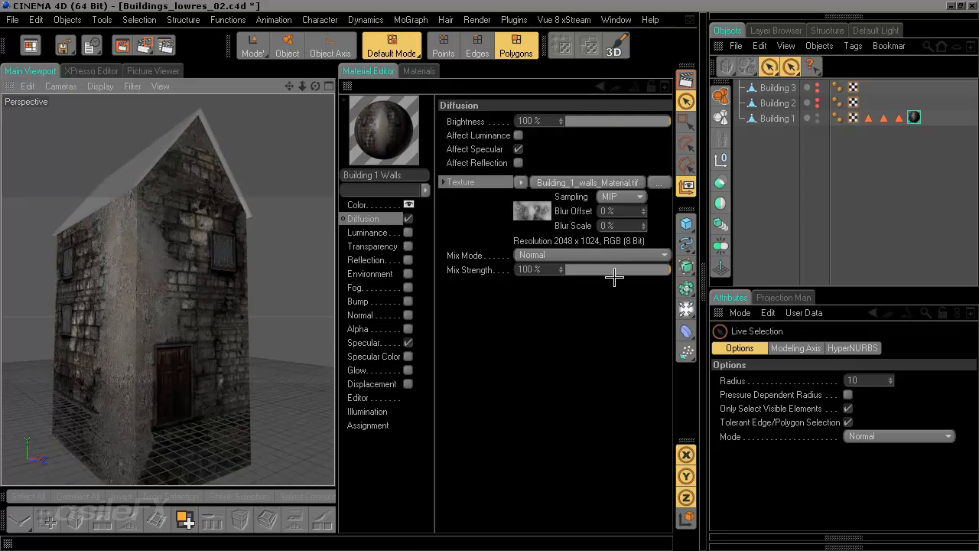
{"action": "left_click_drag", "start_coordinate": [647, 124], "coordinate": [652, 121]}
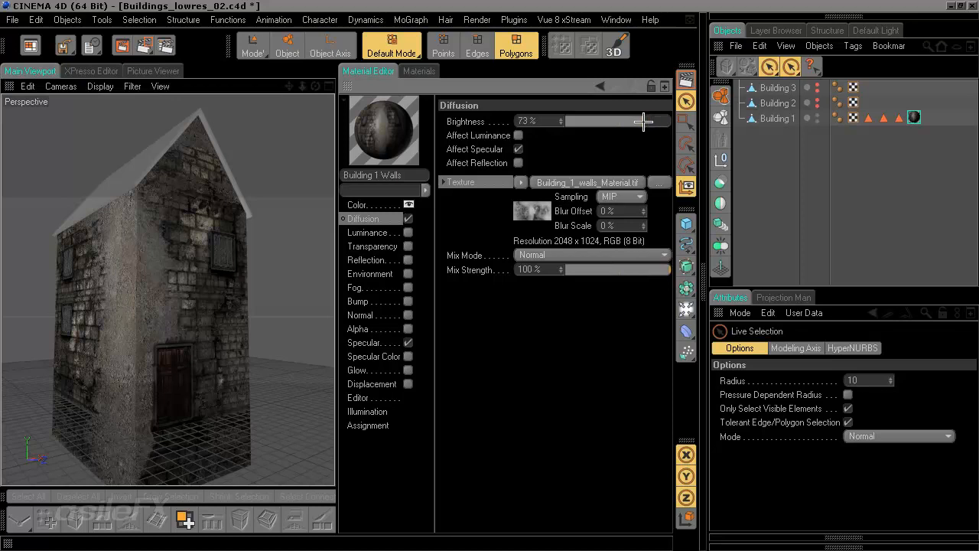
{"action": "left_click_drag", "start_coordinate": [625, 272], "coordinate": [677, 269]}
{"action": "left_click_drag", "start_coordinate": [603, 268], "coordinate": [617, 269]}
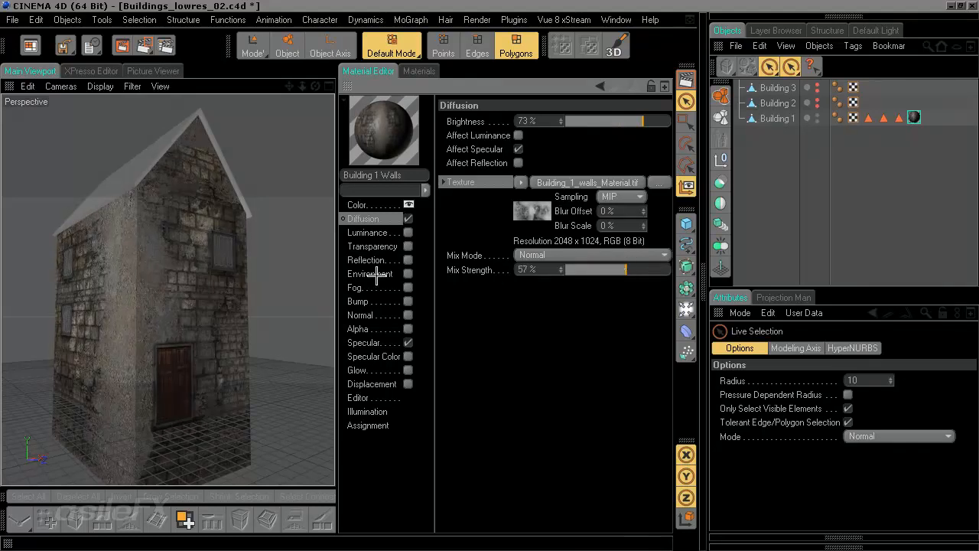
Set the mix mode of the material's Color channel texture to Subtract.
{"action": "left_click", "coordinate": [379, 204]}
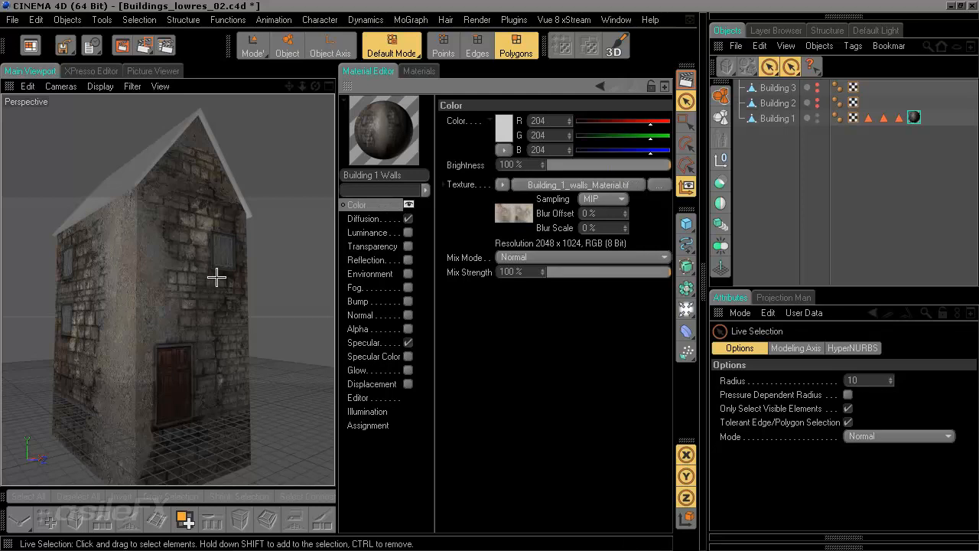
{"action": "left_click", "coordinate": [530, 257]}
{"action": "left_click", "coordinate": [548, 302]}
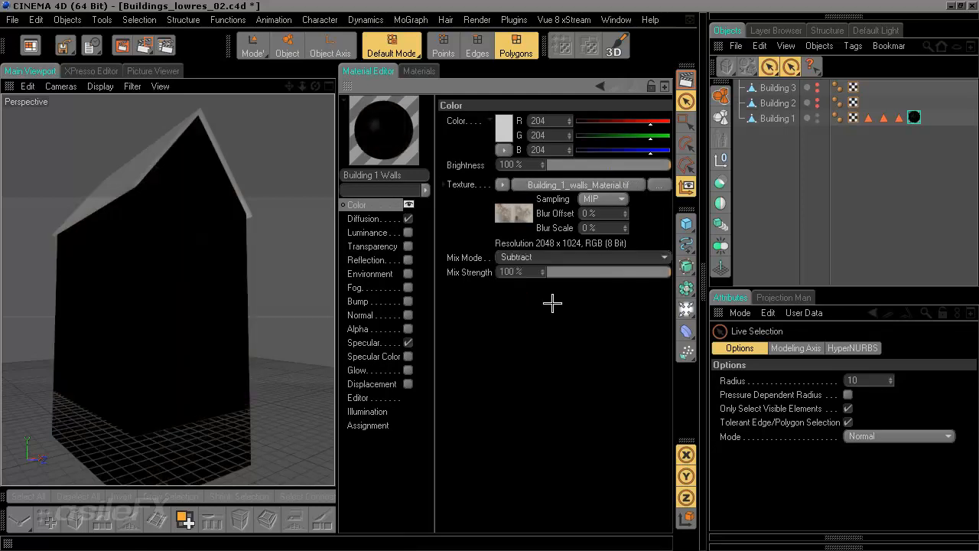
{"action": "left_click", "coordinate": [504, 130]}
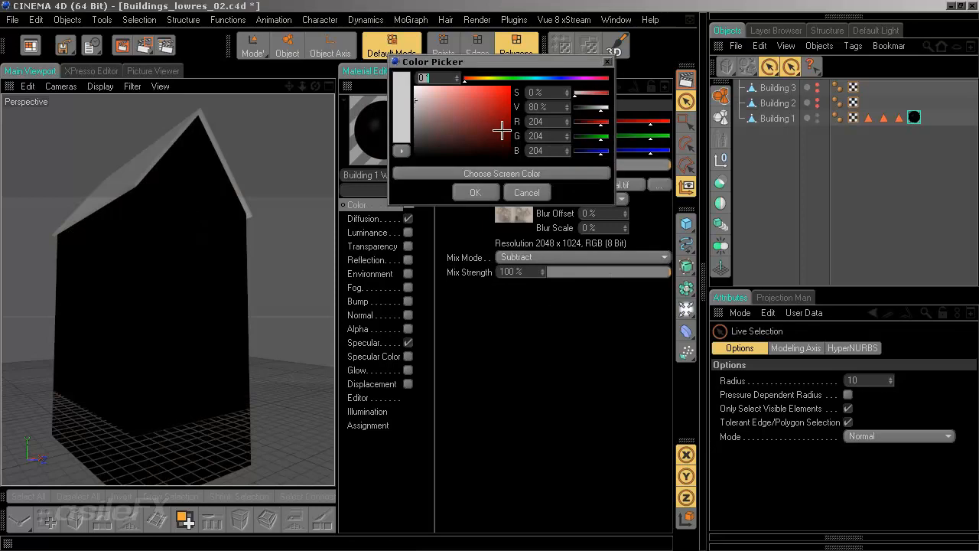
{"action": "left_click", "coordinate": [539, 188]}
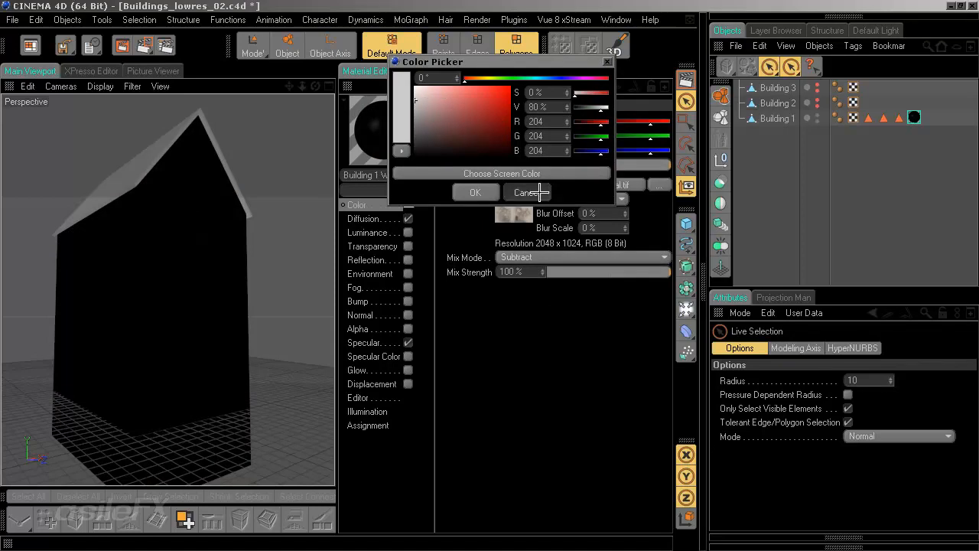
Set the Color channel's brightness to 9 % and its base colour to white (RGB 255, 255, 255).
{"action": "left_click_drag", "start_coordinate": [581, 163], "coordinate": [540, 165]}
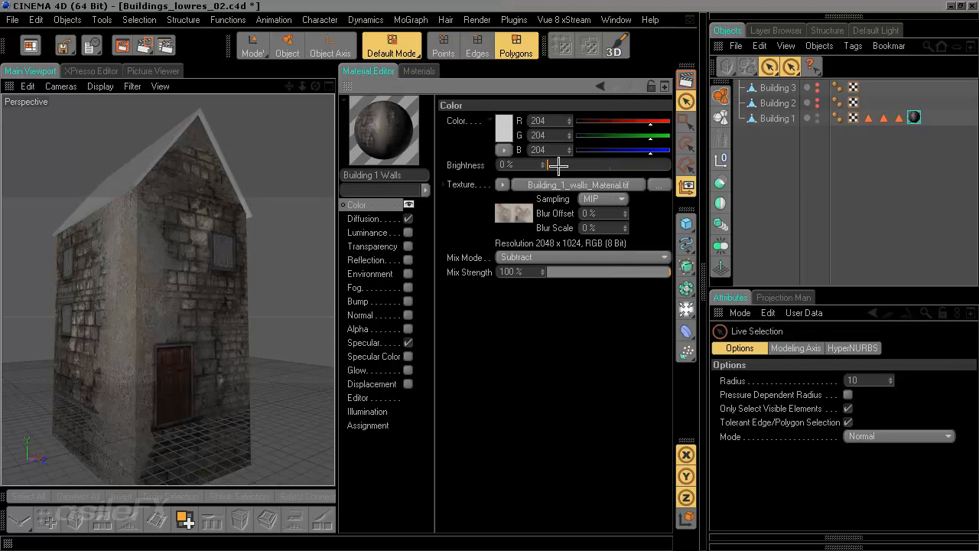
{"action": "left_click_drag", "start_coordinate": [556, 164], "coordinate": [563, 164]}
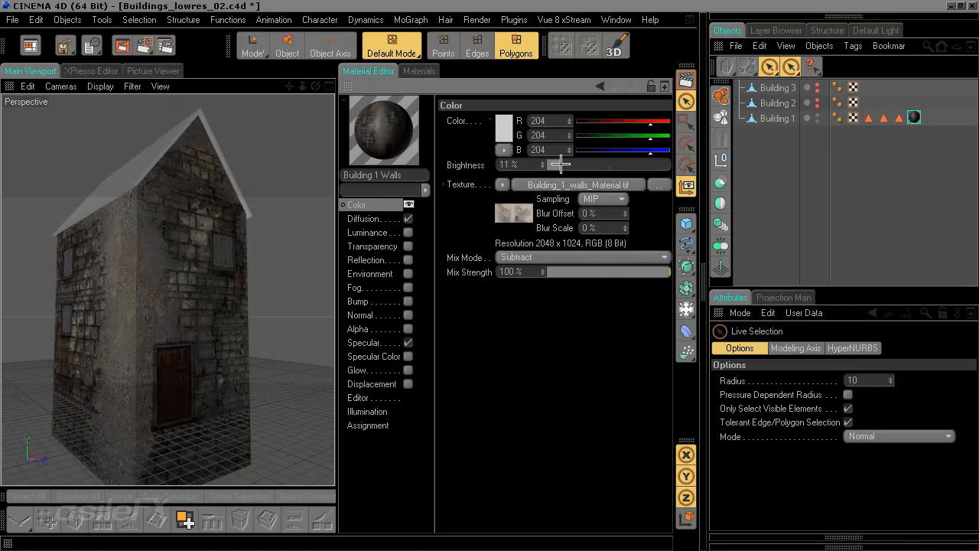
{"action": "left_click_drag", "start_coordinate": [561, 163], "coordinate": [558, 165]}
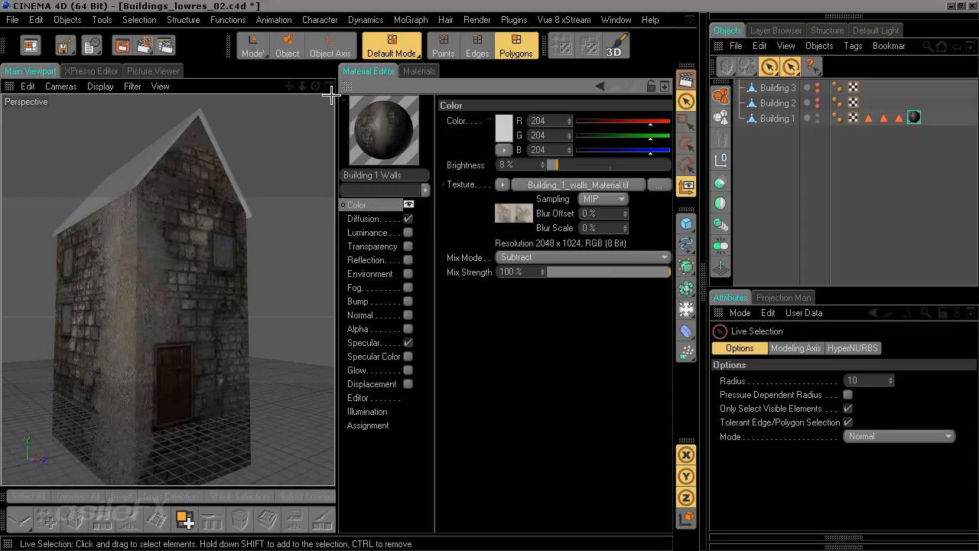
{"action": "left_click_drag", "start_coordinate": [558, 164], "coordinate": [561, 166]}
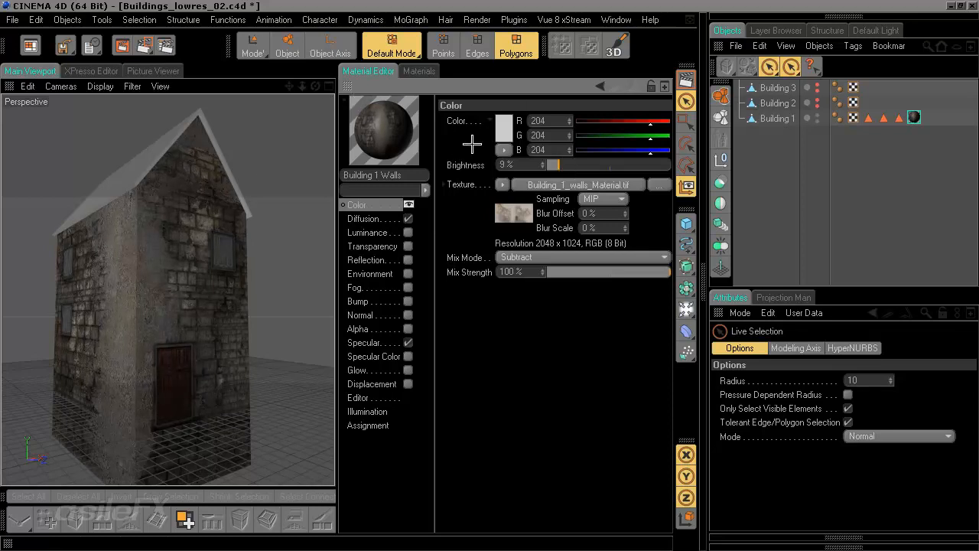
{"action": "left_click", "coordinate": [506, 129]}
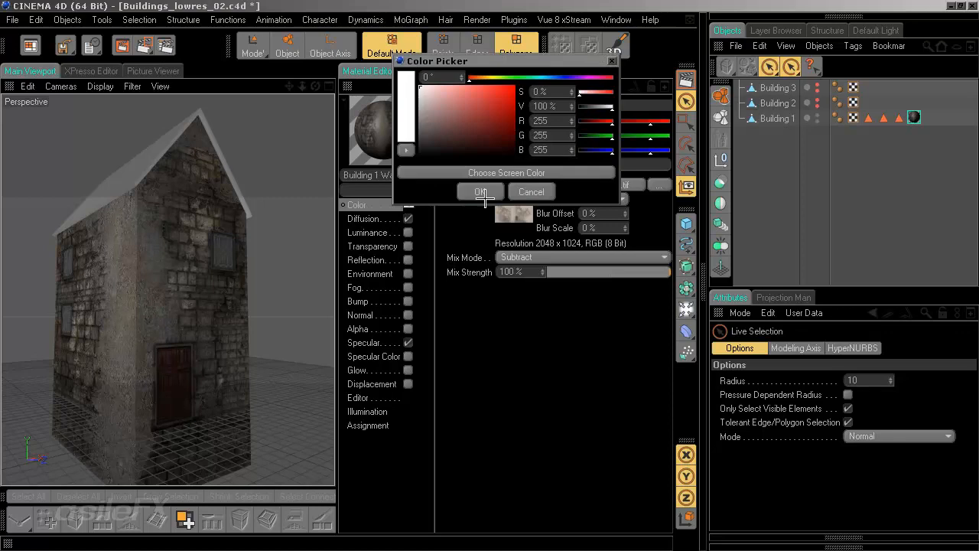
{"action": "left_click", "coordinate": [482, 192]}
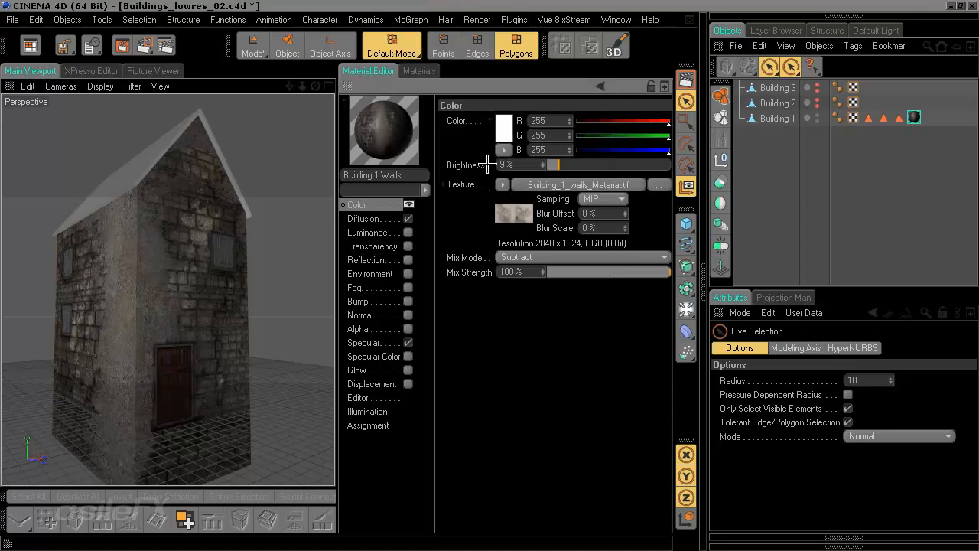
Hide the material editor and examine the building's textured walls in the enlarged Perspective view.
{"action": "middle_click", "coordinate": [349, 86]}
{"action": "middle_click", "coordinate": [389, 237]}
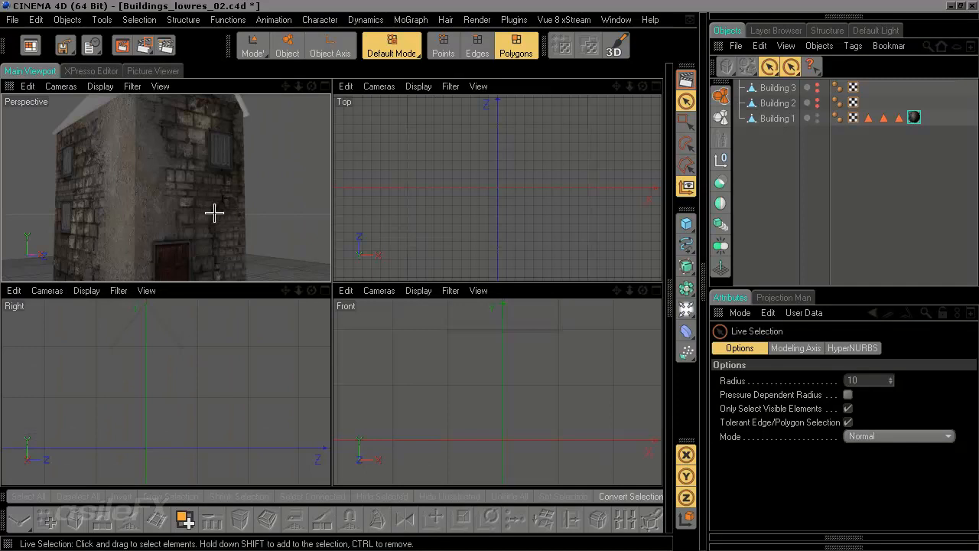
{"action": "middle_click", "coordinate": [214, 213]}
{"action": "left_click_drag", "start_coordinate": [424, 277], "coordinate": [463, 280]}
{"action": "left_click_drag", "start_coordinate": [339, 357], "coordinate": [451, 348]}
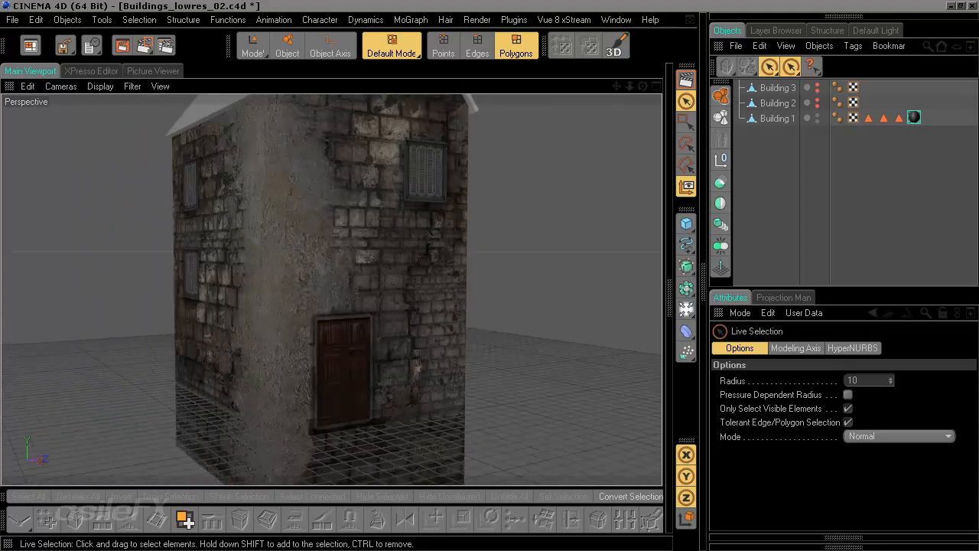
Set the Building 1 Walls material's Specular mode to Colored, with a width of 61 % and a height of 26 %.
{"action": "left_click_drag", "start_coordinate": [355, 350], "coordinate": [368, 387]}
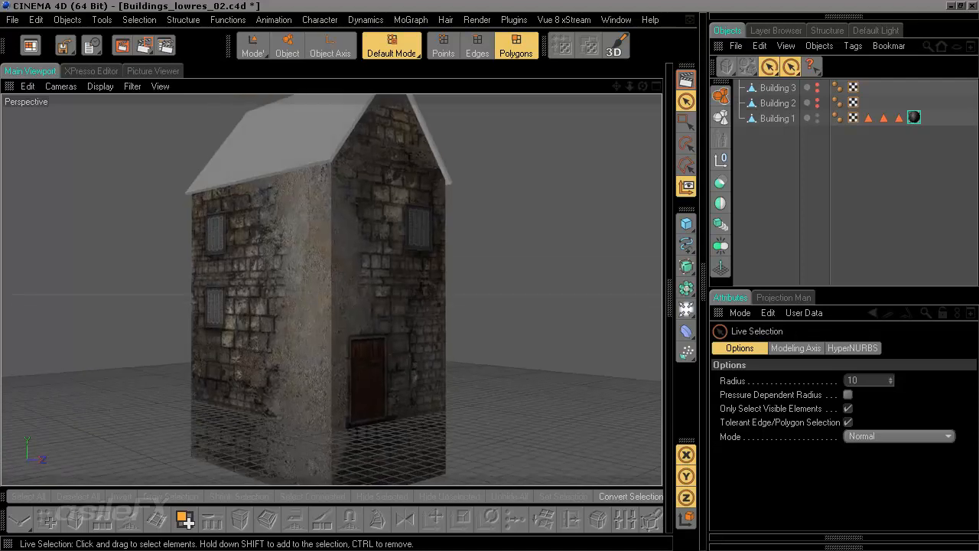
{"action": "left_click_drag", "start_coordinate": [398, 319], "coordinate": [450, 325]}
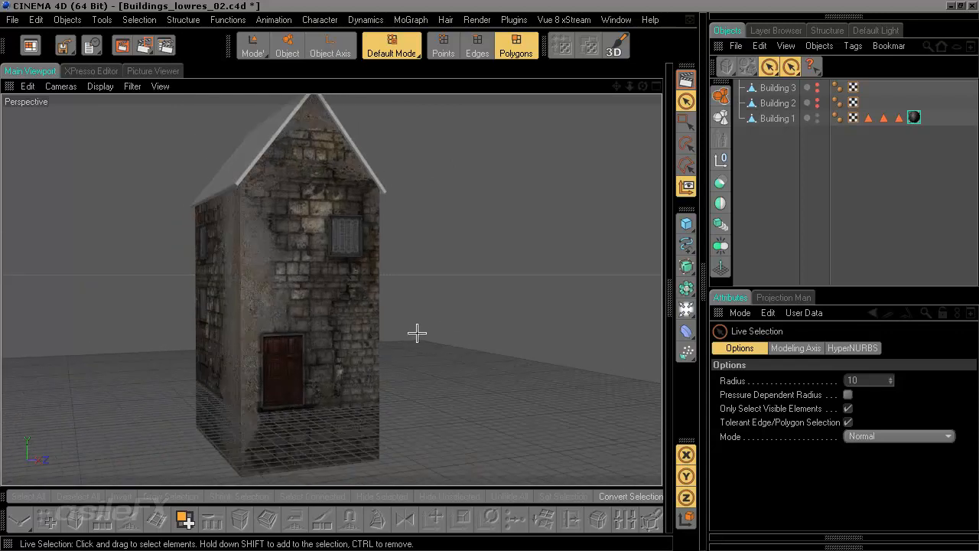
{"action": "left_click_drag", "start_coordinate": [417, 333], "coordinate": [459, 335]}
{"action": "scroll", "coordinate": [413, 332], "scroll_direction": "up", "scroll_amount": 3}
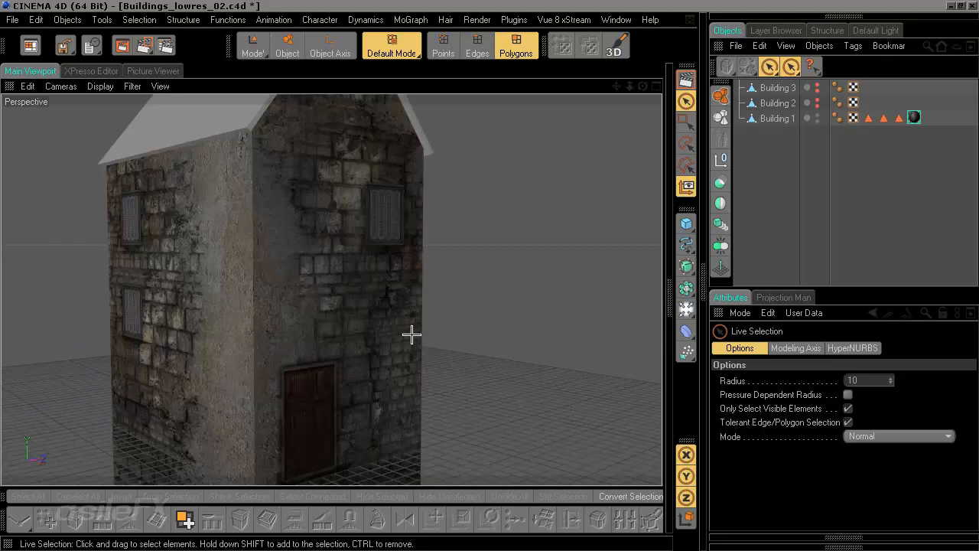
{"action": "mouse_move", "coordinate": [390, 324]}
{"action": "left_mouse_down"}
{"action": "mouse_move", "coordinate": [348, 307]}
{"action": "mouse_move", "coordinate": [287, 306]}
{"action": "mouse_move", "coordinate": [378, 314]}
{"action": "left_mouse_up"}
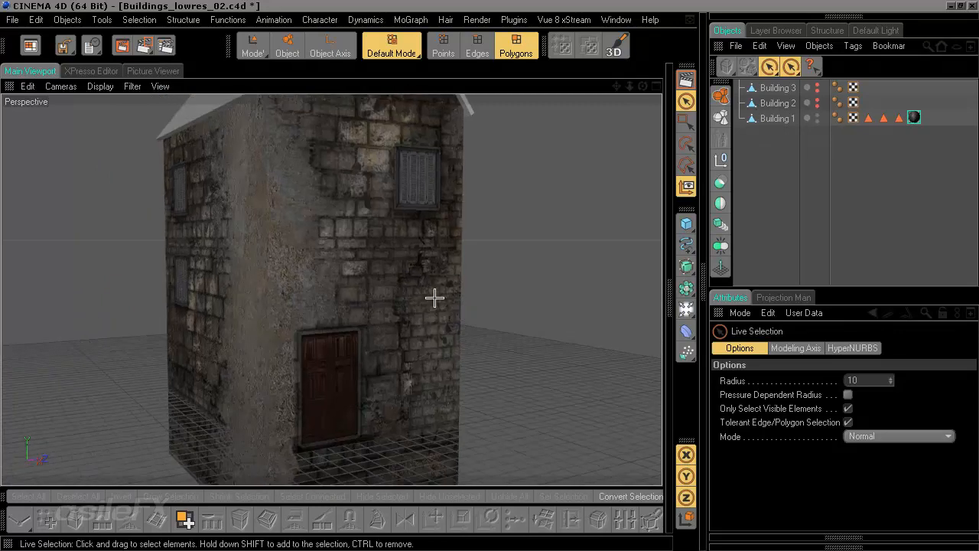
{"action": "left_click", "coordinate": [671, 302]}
{"action": "left_click", "coordinate": [371, 344]}
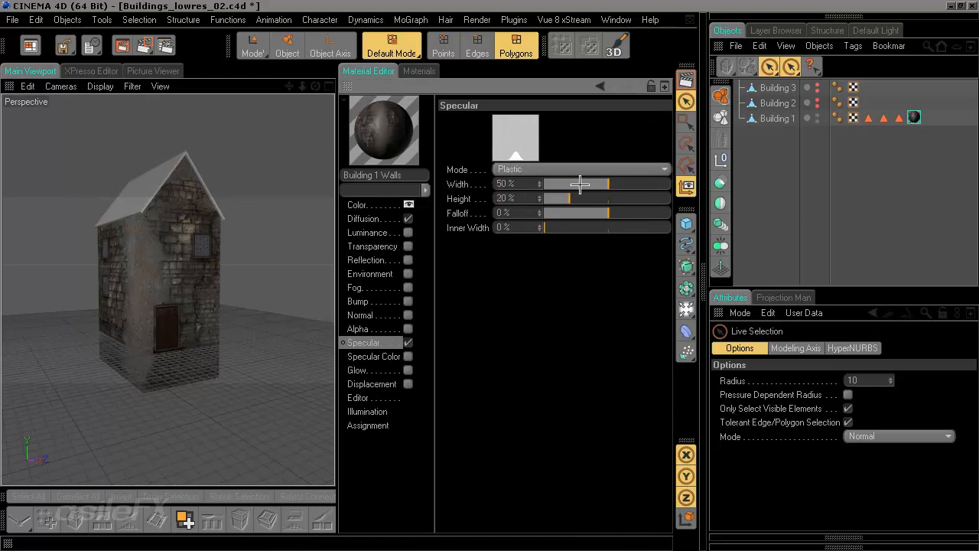
{"action": "left_click", "coordinate": [623, 184]}
{"action": "left_click", "coordinate": [563, 170]}
{"action": "left_click", "coordinate": [558, 216]}
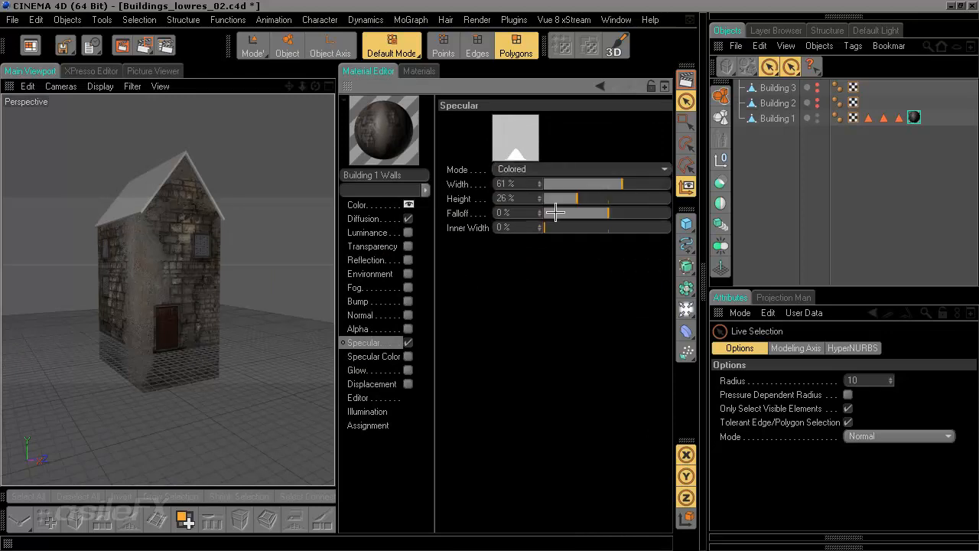
Raise the material's specular width to 82 % and its specular height to 39 %.
{"action": "left_click", "coordinate": [634, 183]}
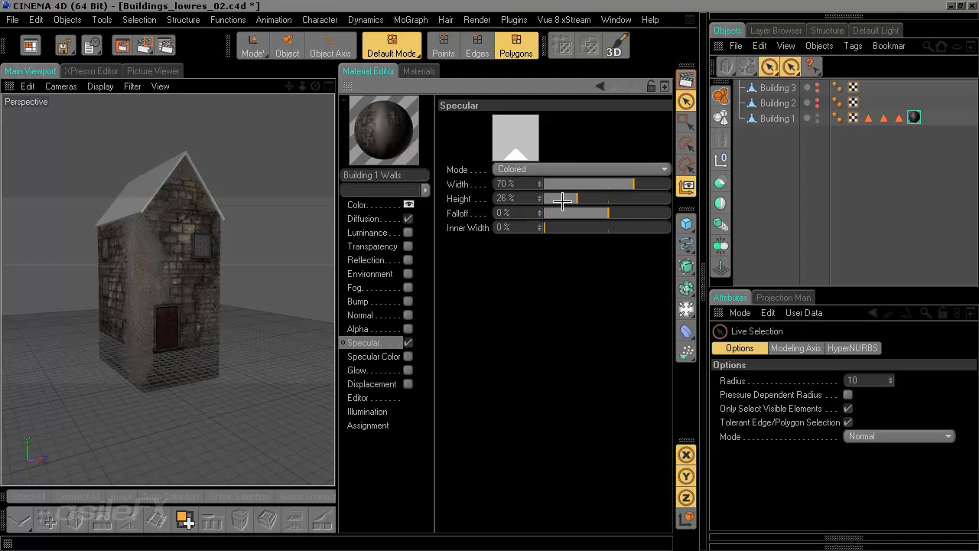
{"action": "left_click", "coordinate": [586, 198]}
{"action": "left_click_drag", "start_coordinate": [583, 199], "coordinate": [598, 197]}
{"action": "left_click", "coordinate": [594, 198]}
{"action": "left_click", "coordinate": [648, 183]}
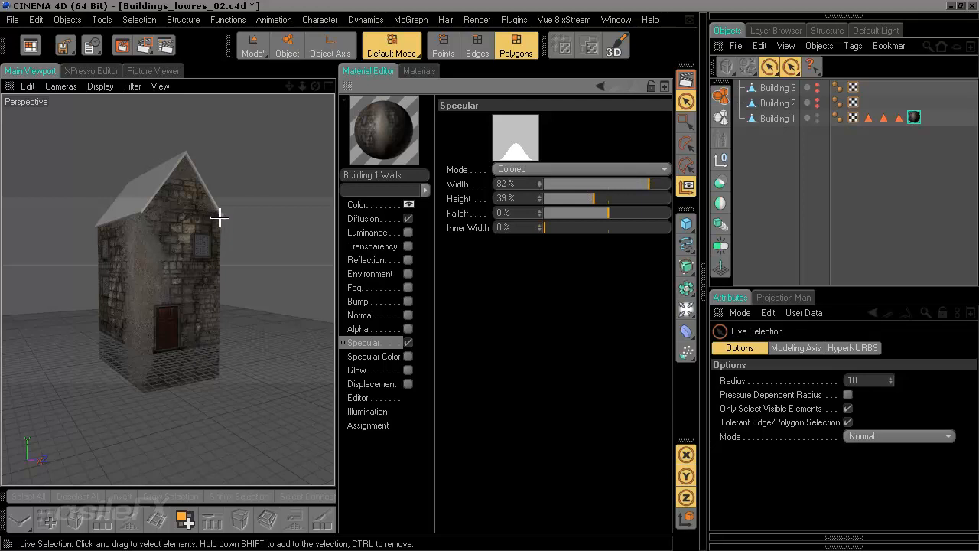
Hide the material editor and examine how the specular highlights look on the building's door wall in the enlarged Perspective view.
{"action": "key", "text": "F5"}
{"action": "key", "text": "F1"}
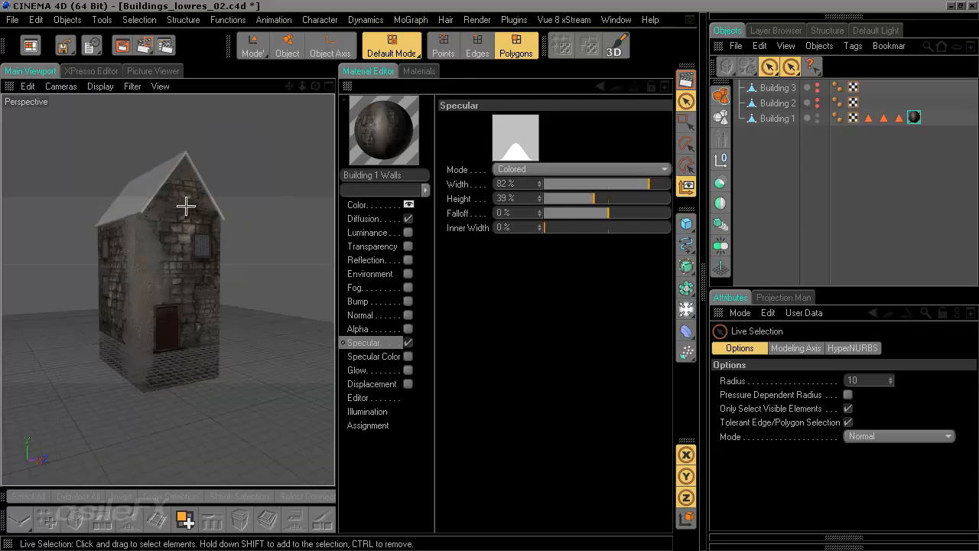
{"action": "left_click", "coordinate": [346, 87], "text": "ctrl"}
{"action": "scroll", "coordinate": [352, 218], "scroll_direction": "up", "scroll_amount": 3}
{"action": "mouse_move", "coordinate": [360, 337]}
{"action": "left_mouse_down"}
{"action": "mouse_move", "coordinate": [303, 337]}
{"action": "mouse_move", "coordinate": [363, 318]}
{"action": "left_mouse_up"}
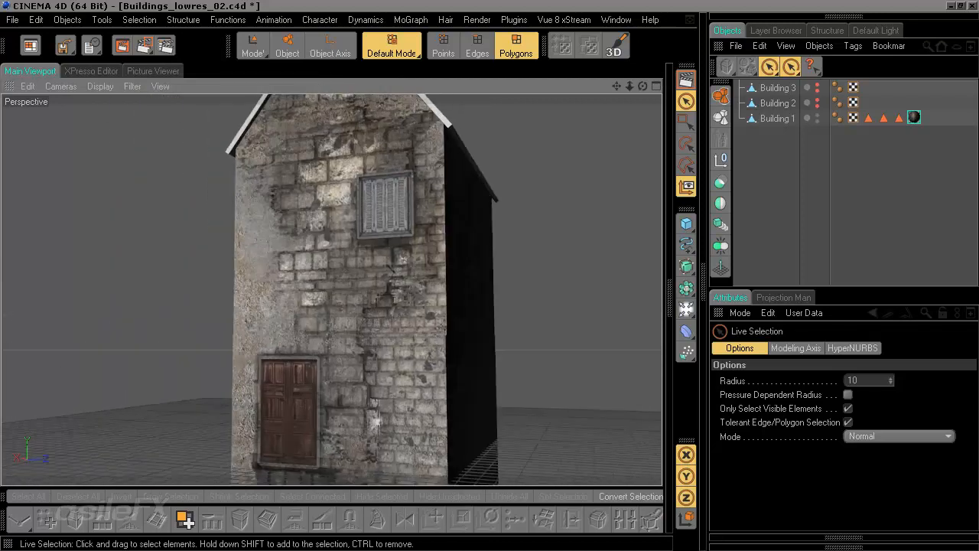
{"action": "left_click_drag", "start_coordinate": [364, 260], "coordinate": [381, 287]}
{"action": "scroll", "coordinate": [386, 286], "scroll_direction": "down", "scroll_amount": 2}
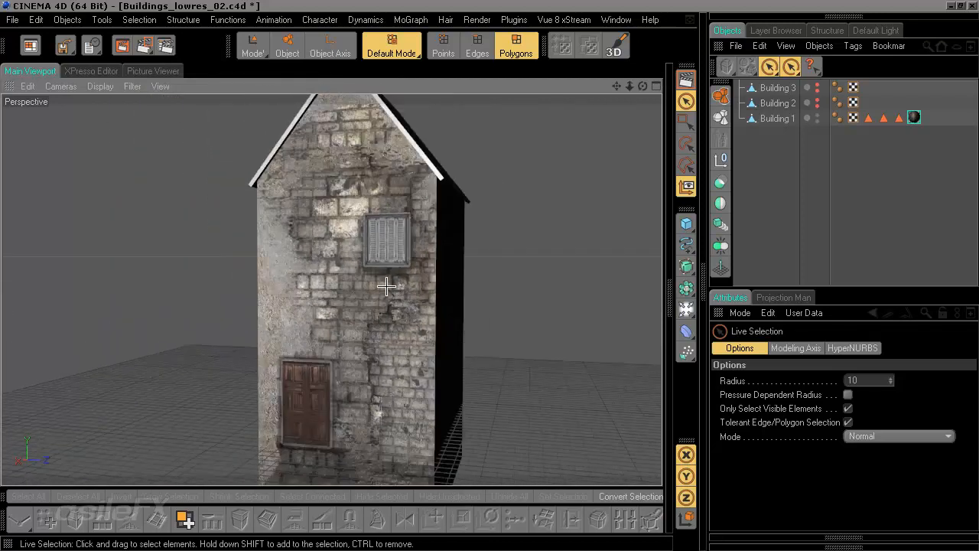
{"action": "scroll", "coordinate": [386, 286], "scroll_direction": "down", "scroll_amount": 2}
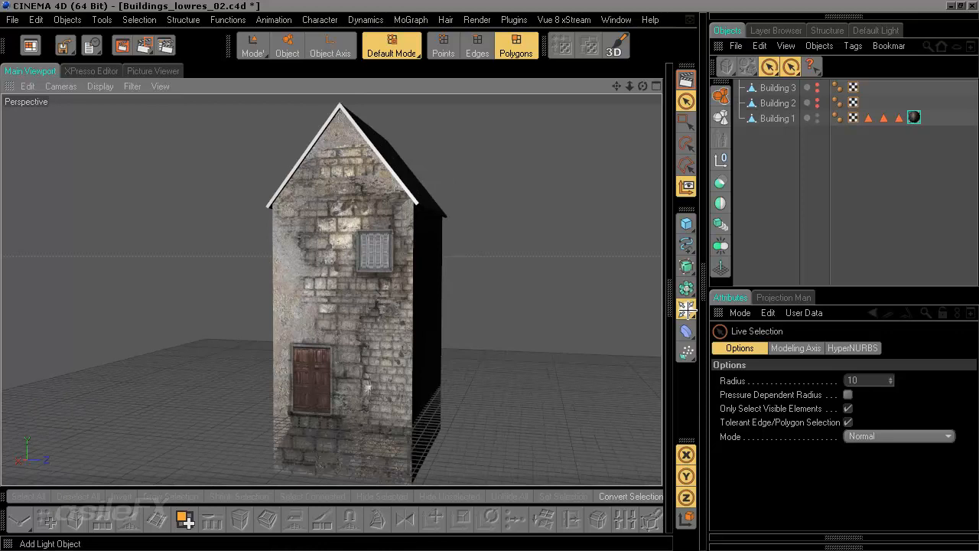
Add an infinite light to the scene and rotate it so it shines down at an angle onto the door wall.
{"action": "left_click_drag", "start_coordinate": [686, 309], "coordinate": [636, 322]}
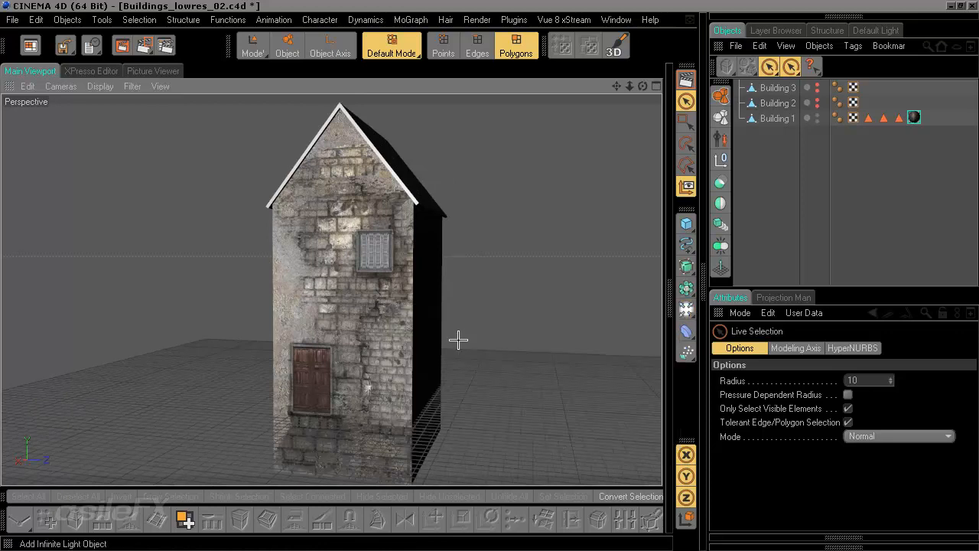
{"action": "scroll", "coordinate": [458, 342], "scroll_direction": "down", "scroll_amount": 1}
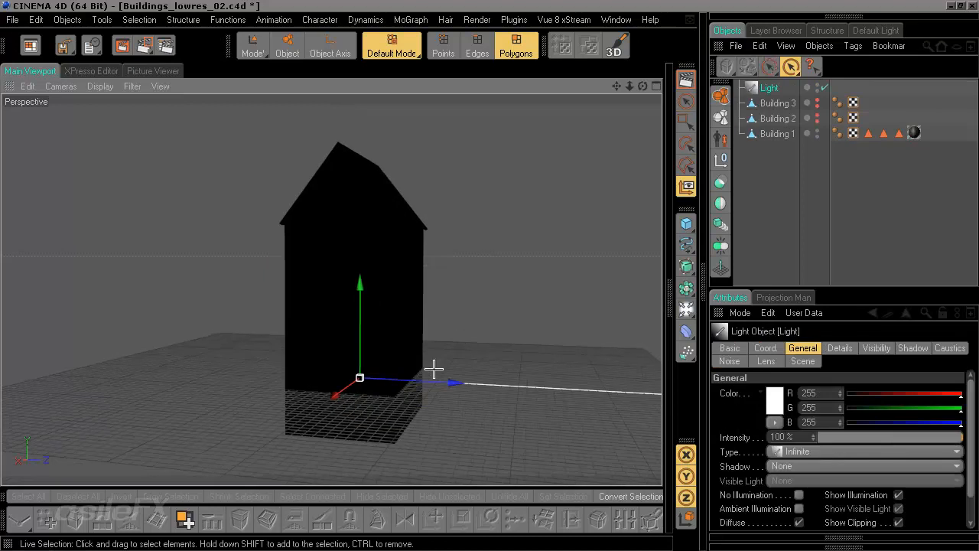
{"action": "key", "text": "r"}
{"action": "left_click_drag", "start_coordinate": [396, 391], "coordinate": [421, 380]}
{"action": "left_click_drag", "start_coordinate": [325, 352], "coordinate": [252, 341]}
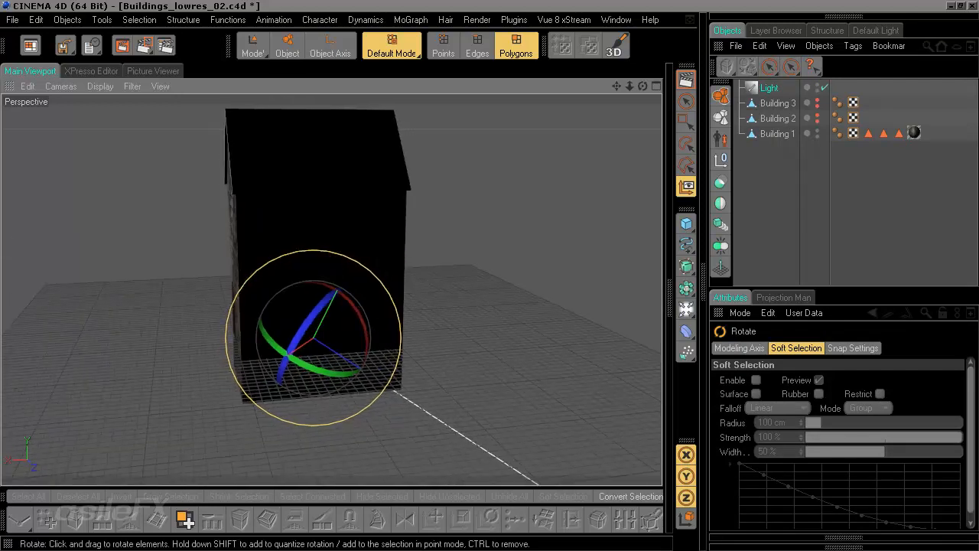
{"action": "left_click_drag", "start_coordinate": [458, 299], "coordinate": [466, 320]}
Move the infinite light out in front of the building's door wall and render the Perspective view.
{"action": "key", "text": "e"}
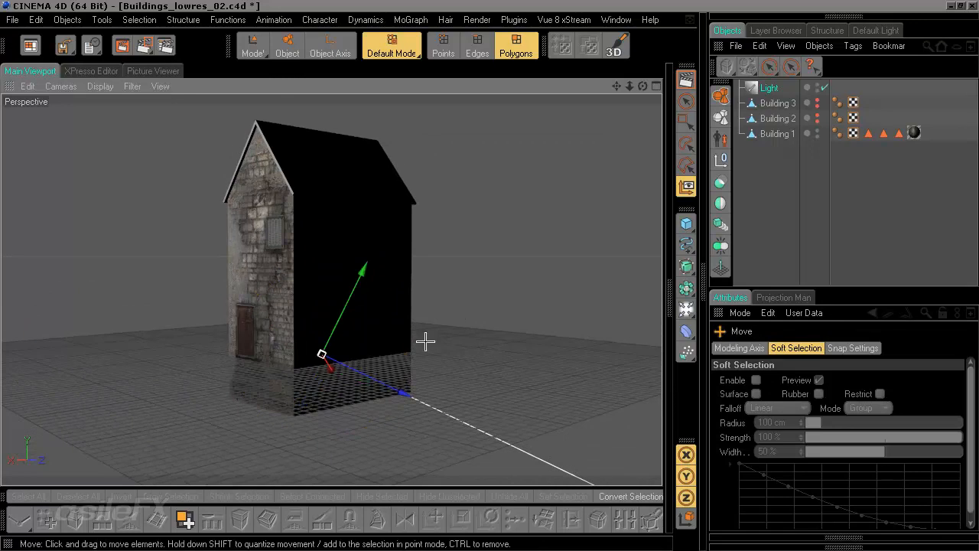
{"action": "left_click_drag", "start_coordinate": [389, 376], "coordinate": [462, 339]}
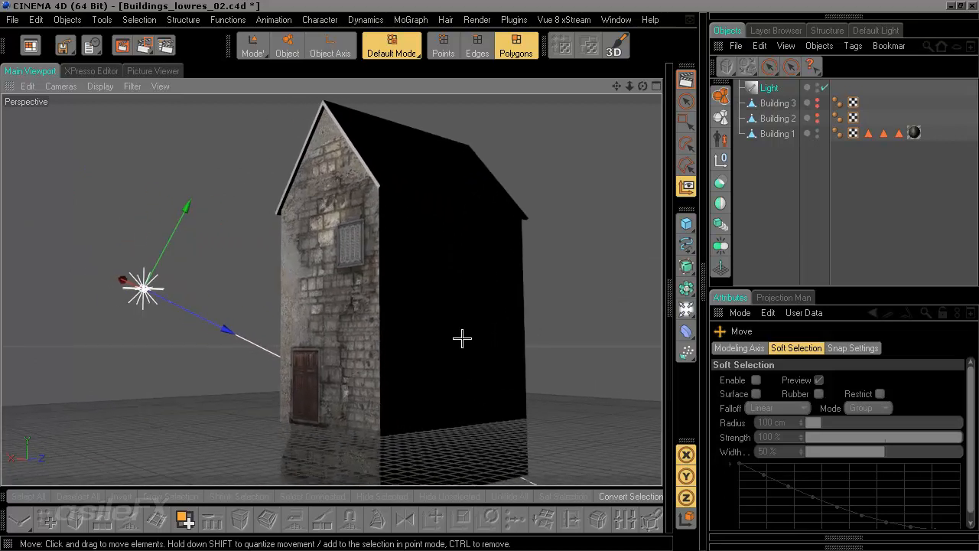
{"action": "left_click", "coordinate": [686, 80]}
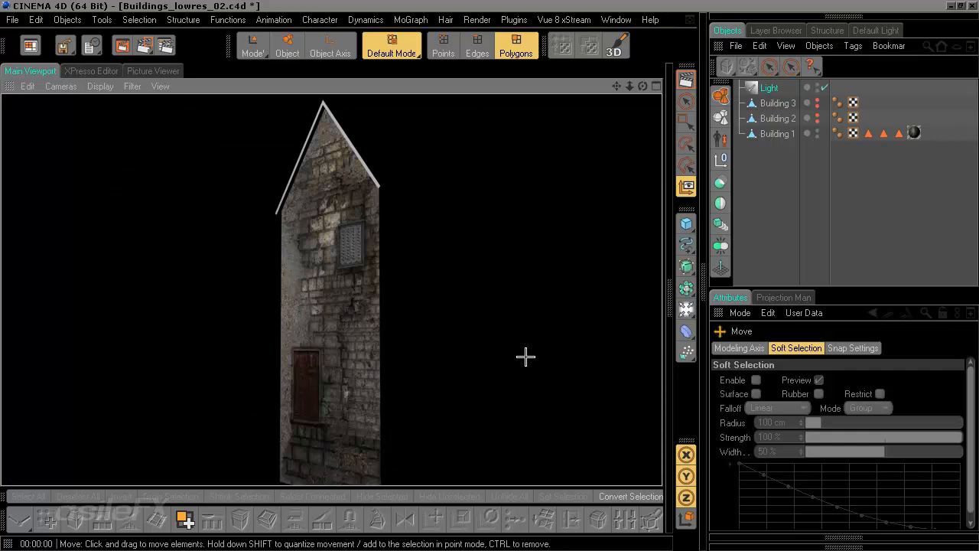
{"action": "left_click_drag", "start_coordinate": [462, 359], "coordinate": [377, 327], "text": "alt"}
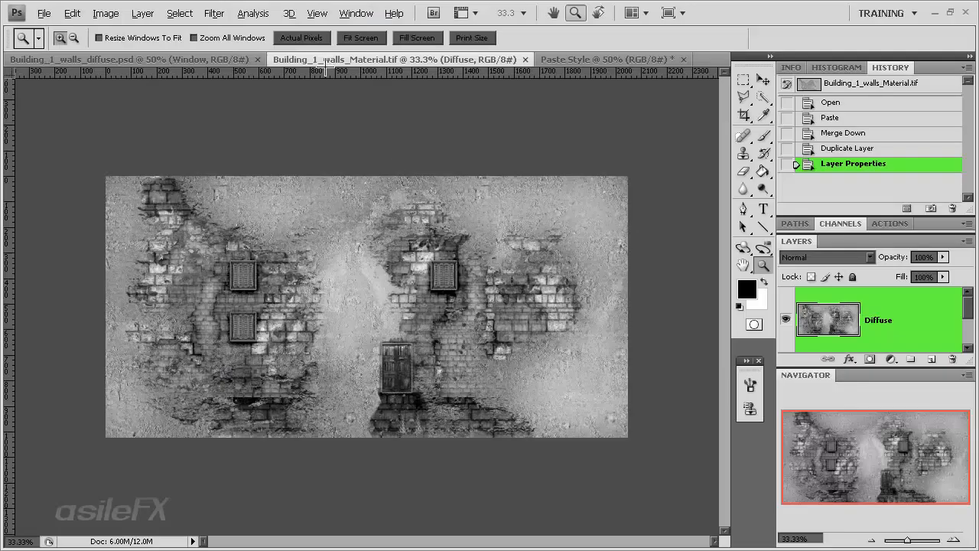
Switch to Building_1_walls_diffuse.psd in Photoshop and select UV Mesh Layer copy 3, keeping the layer shown.
{"action": "left_click", "coordinate": [238, 59]}
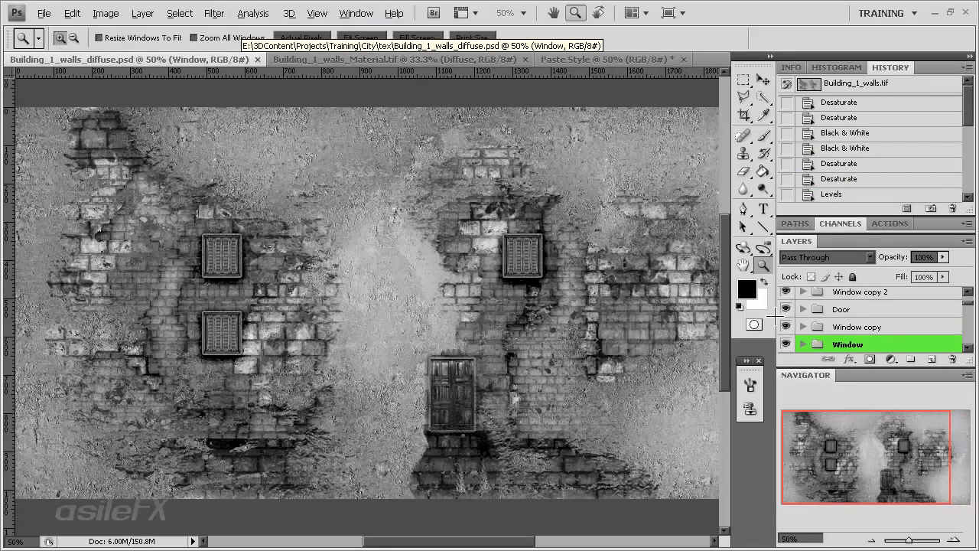
{"action": "scroll", "coordinate": [903, 312], "scroll_direction": "down", "scroll_amount": 5}
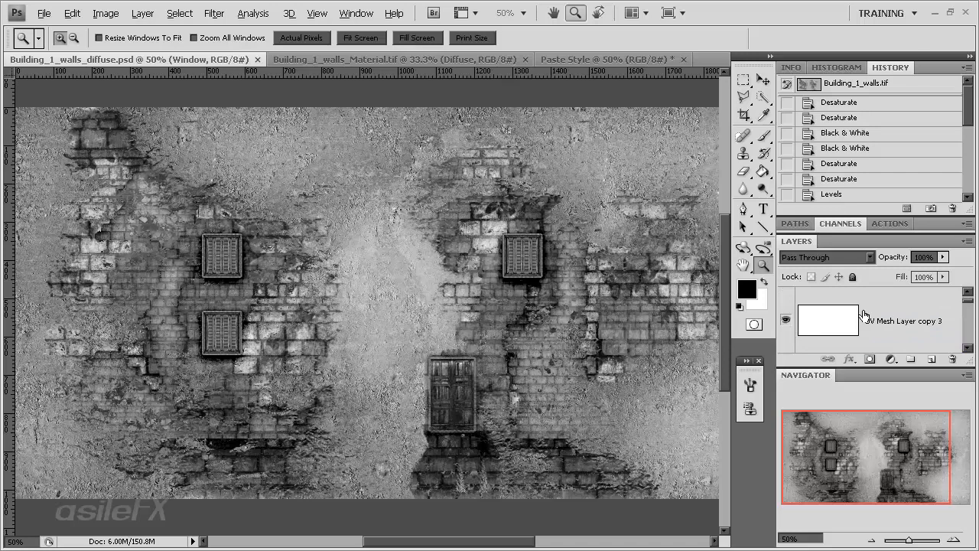
{"action": "double_click", "coordinate": [922, 67]}
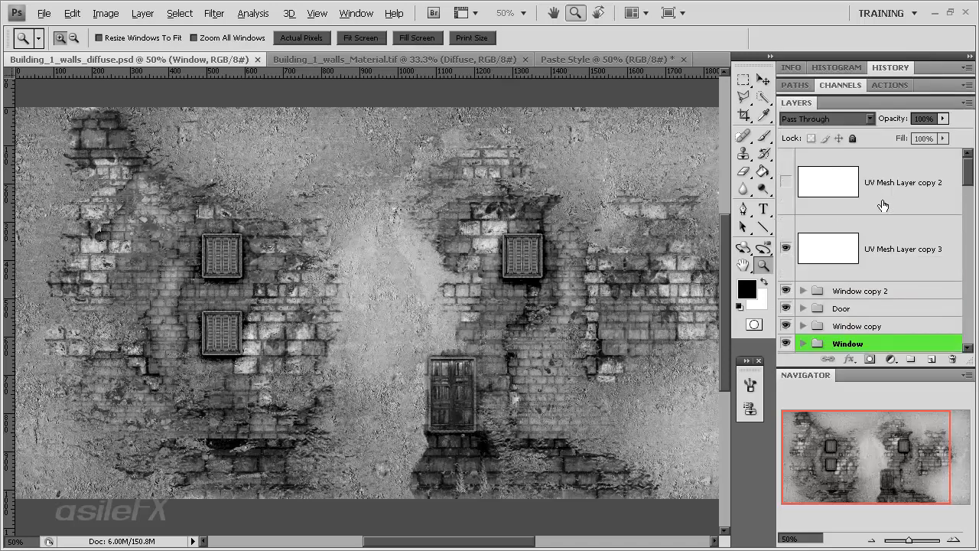
{"action": "left_click", "coordinate": [787, 249]}
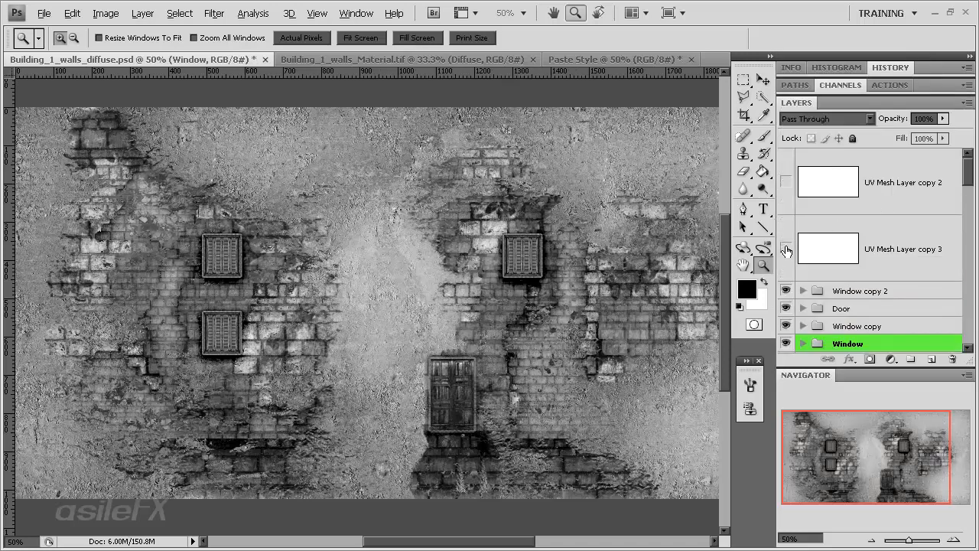
{"action": "left_click", "coordinate": [856, 228]}
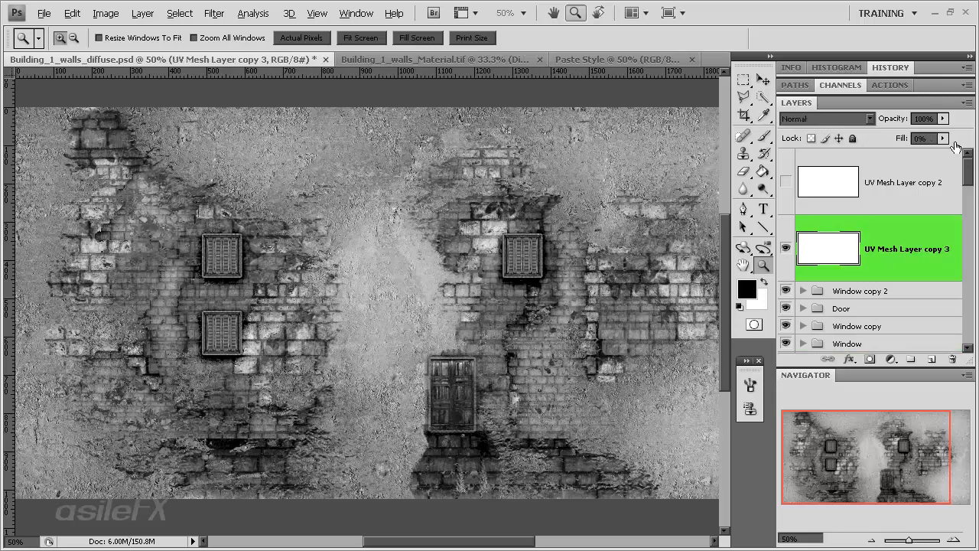
Give UV Mesh Layer copy 3 a drop shadow with 0 px distance, 23 % spread and 51 px size, without the layer knocking it out.
{"action": "double_click", "coordinate": [911, 235]}
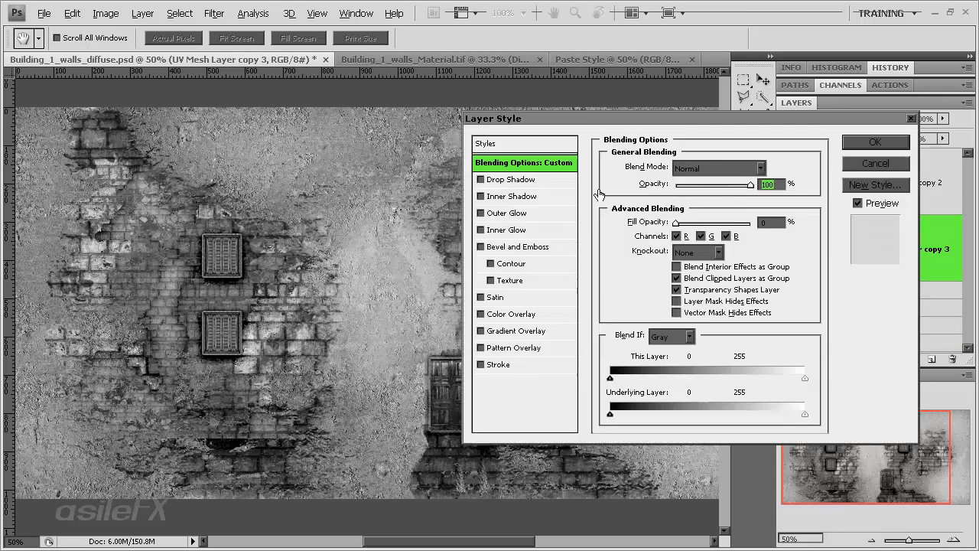
{"action": "left_click", "coordinate": [508, 179]}
{"action": "left_click", "coordinate": [663, 236]}
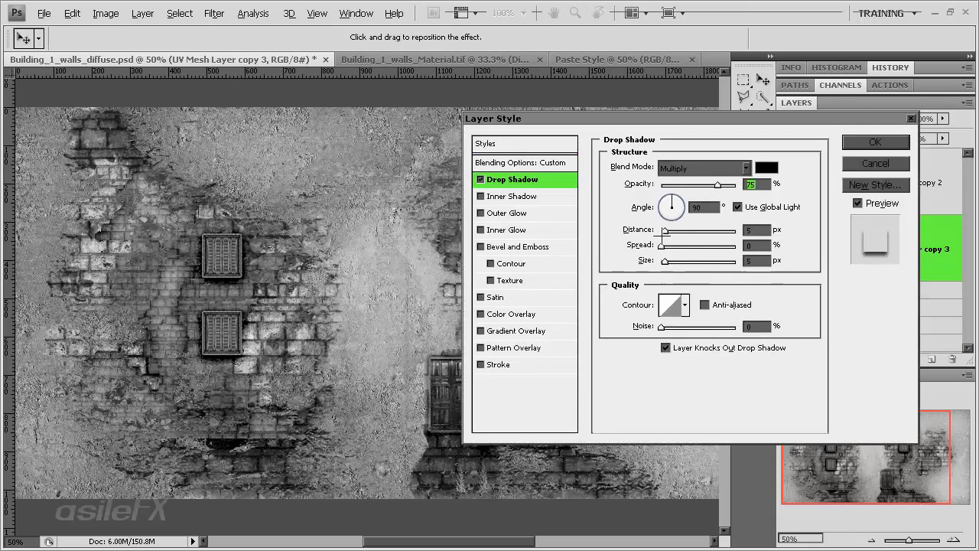
{"action": "left_click_drag", "start_coordinate": [665, 261], "coordinate": [678, 245]}
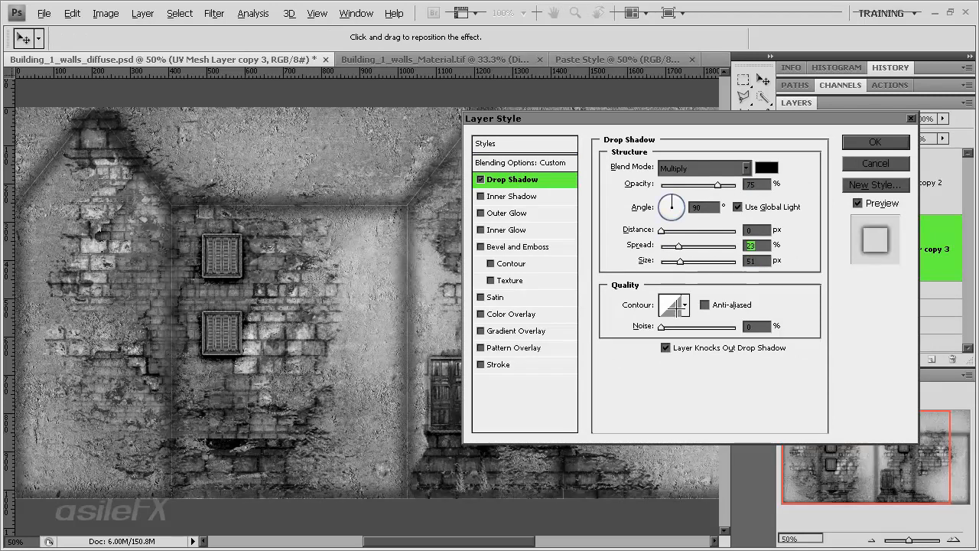
{"action": "left_click", "coordinate": [702, 349]}
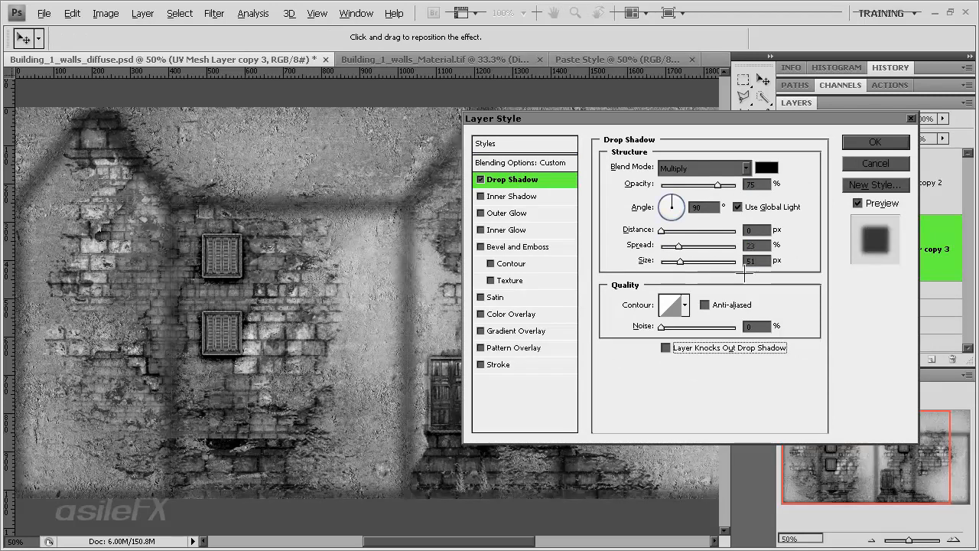
Lower the drop shadow's opacity, set its size to 122 px and apply the layer style.
{"action": "left_click_drag", "start_coordinate": [699, 186], "coordinate": [693, 185]}
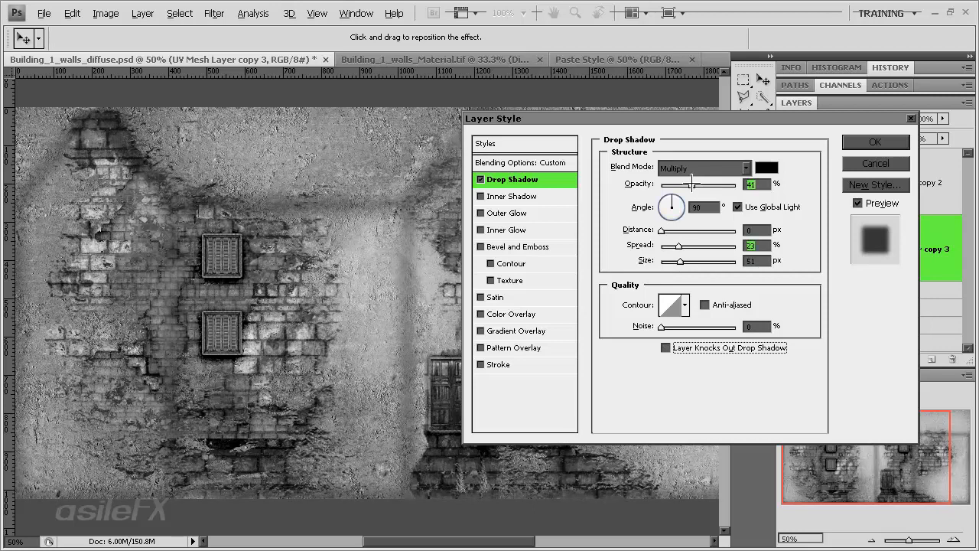
{"action": "left_click", "coordinate": [699, 263]}
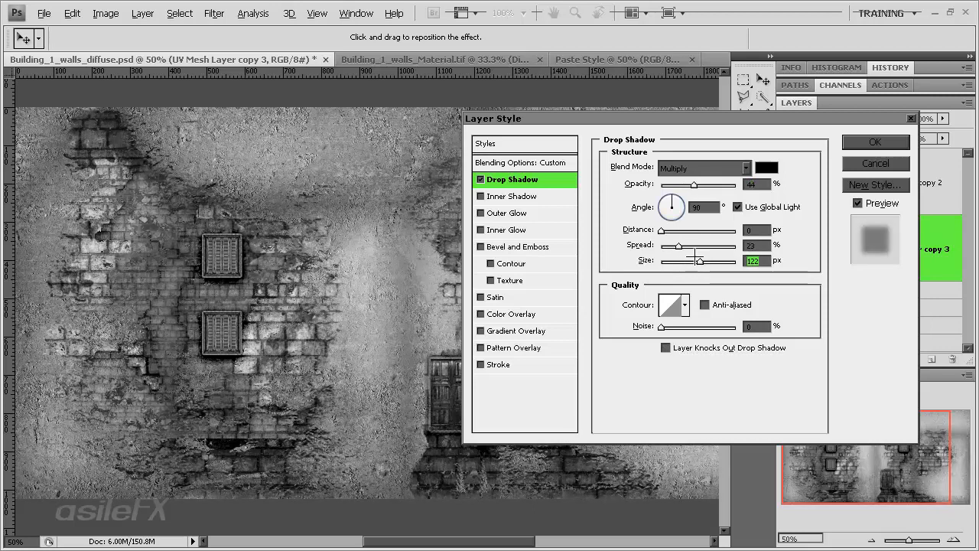
{"action": "left_click_drag", "start_coordinate": [675, 186], "coordinate": [696, 185]}
{"action": "left_click", "coordinate": [863, 140]}
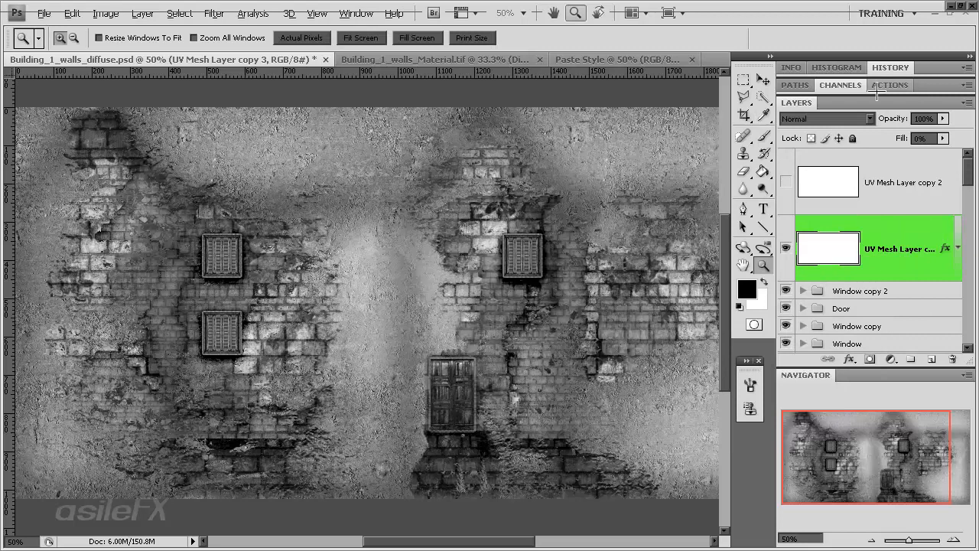
Create a new document from the Drop Shadow history state and flatten it, discarding the hidden layers.
{"action": "left_click", "coordinate": [911, 67]}
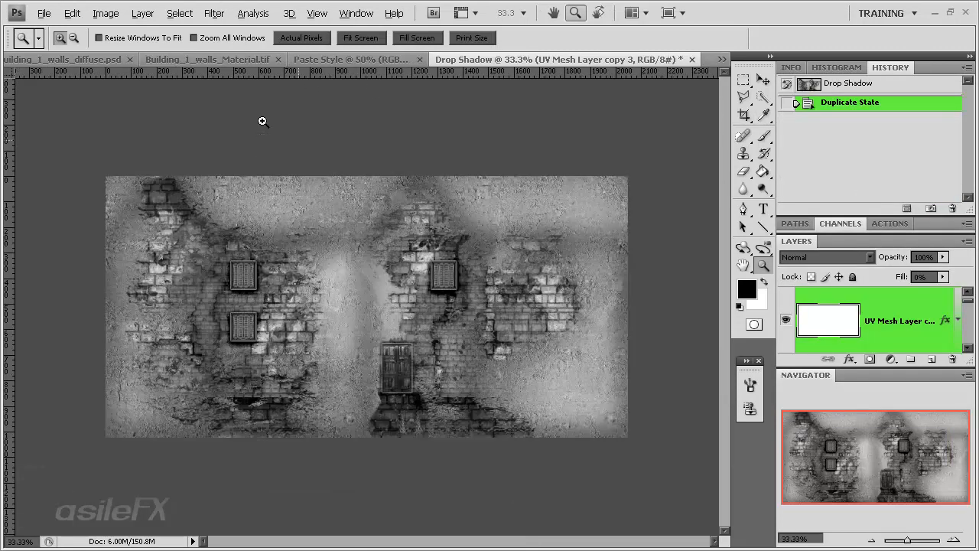
{"action": "left_click", "coordinate": [142, 13]}
{"action": "left_click", "coordinate": [212, 486]}
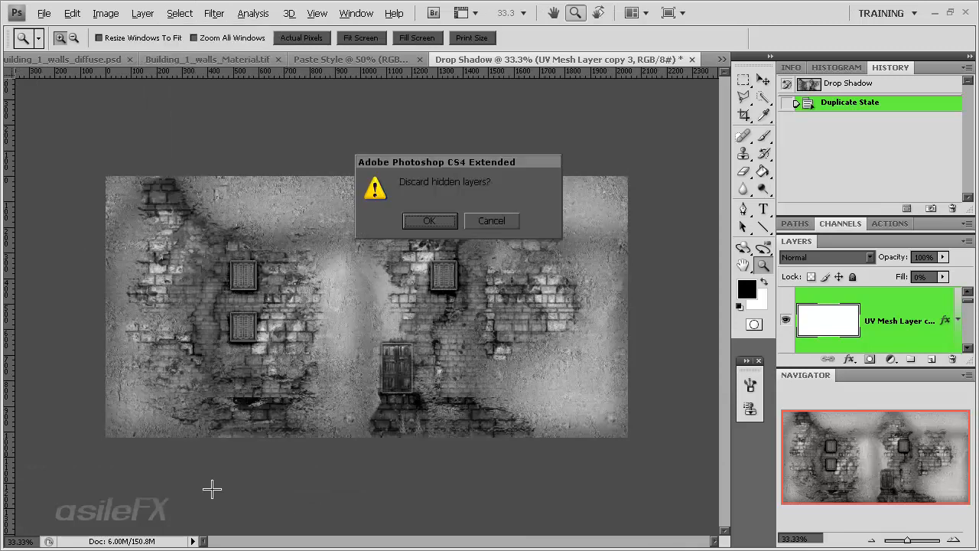
{"action": "left_click", "coordinate": [430, 221]}
Duplicate the flattened Background layer into the Building_1_walls_Material.tif document.
{"action": "right_click", "coordinate": [892, 306]}
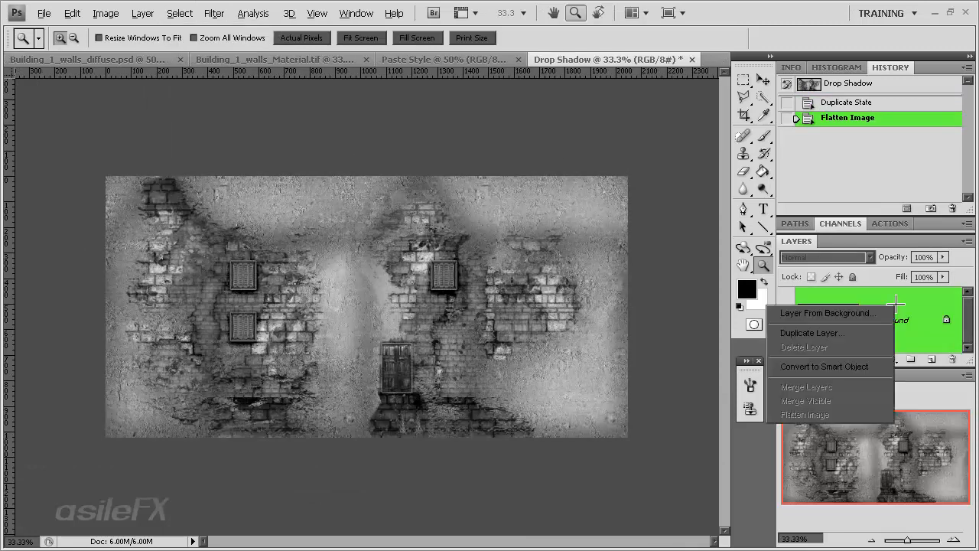
{"action": "left_click", "coordinate": [860, 333]}
{"action": "left_click", "coordinate": [700, 310]}
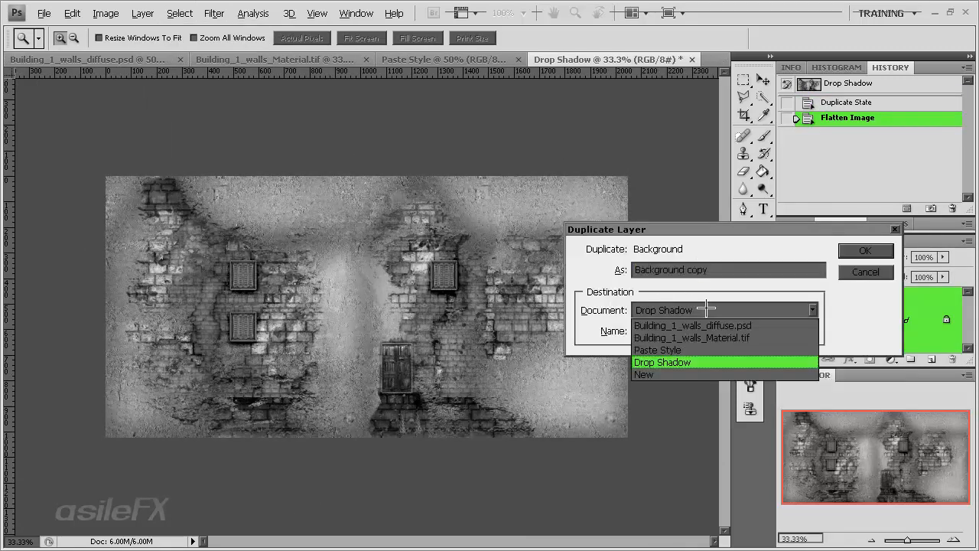
{"action": "left_click", "coordinate": [765, 337]}
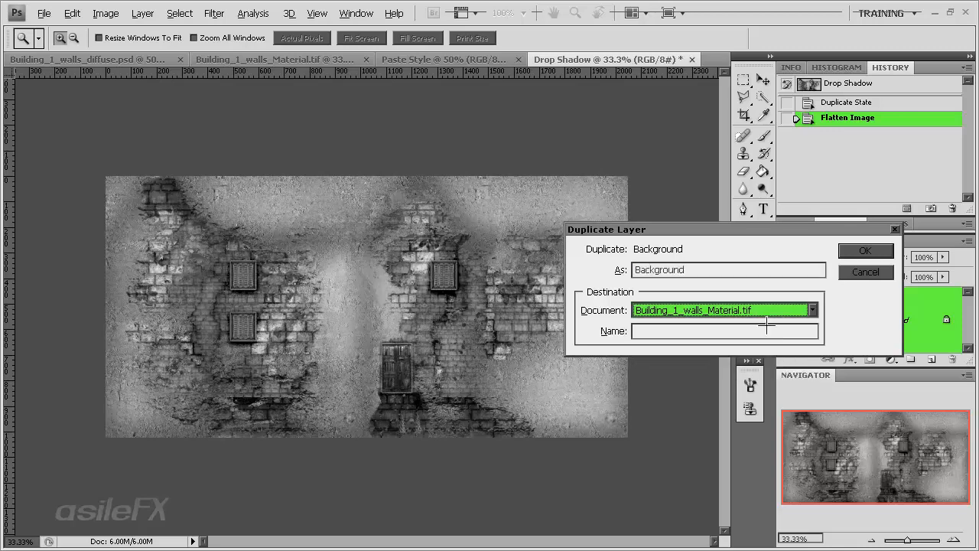
{"action": "left_click", "coordinate": [873, 250]}
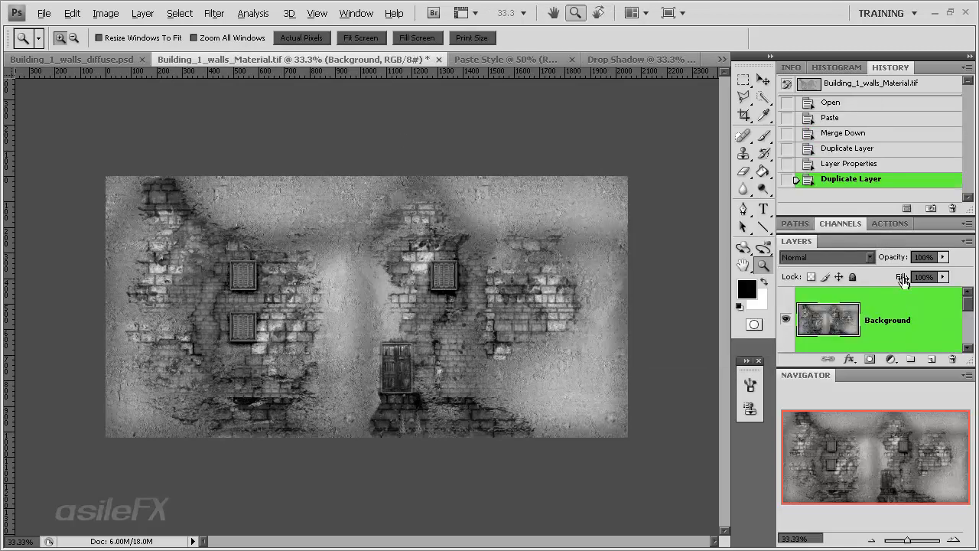
Apply automatic Levels to the duplicated Background layer and merge it down into the Diffuse layer.
{"action": "double_click", "coordinate": [935, 66]}
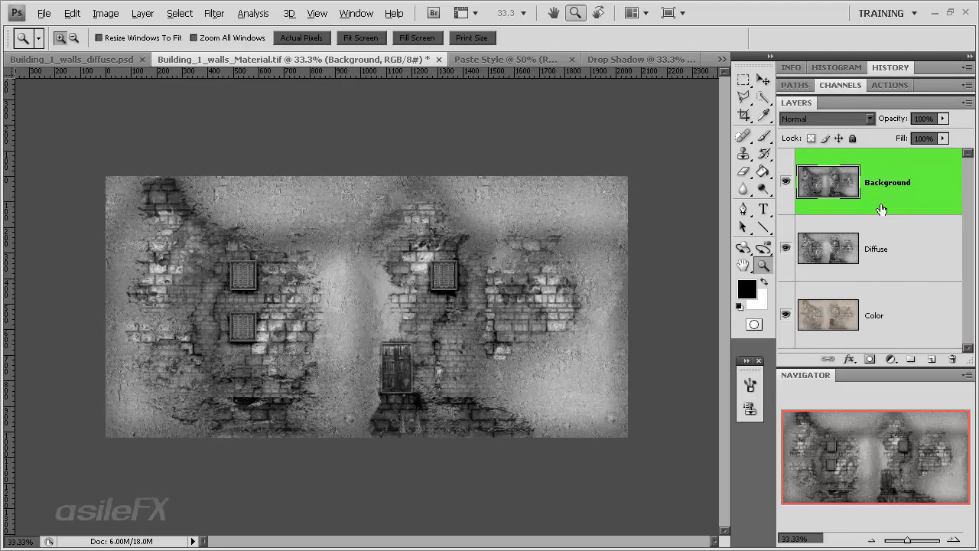
{"action": "key", "text": "ctrl+l"}
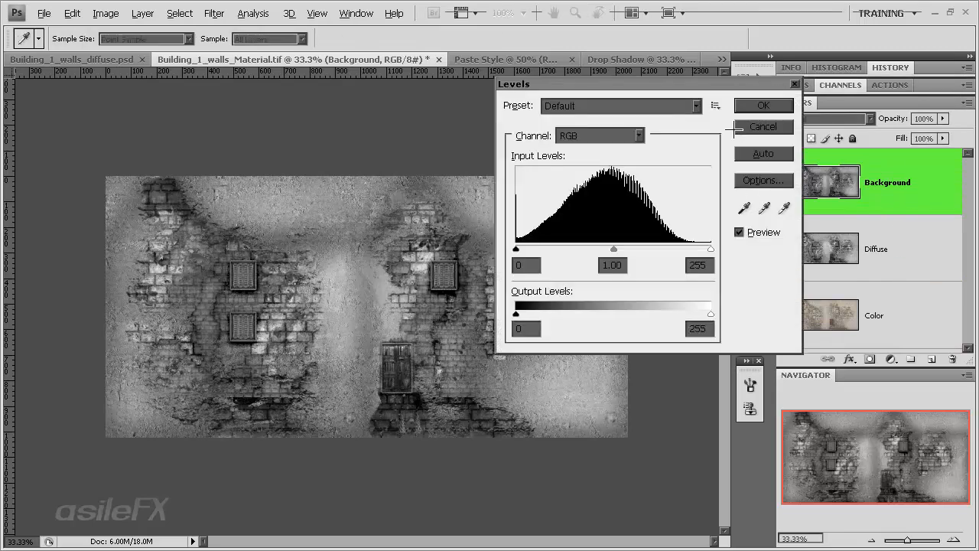
{"action": "left_click", "coordinate": [763, 154]}
{"action": "key", "text": "Return"}
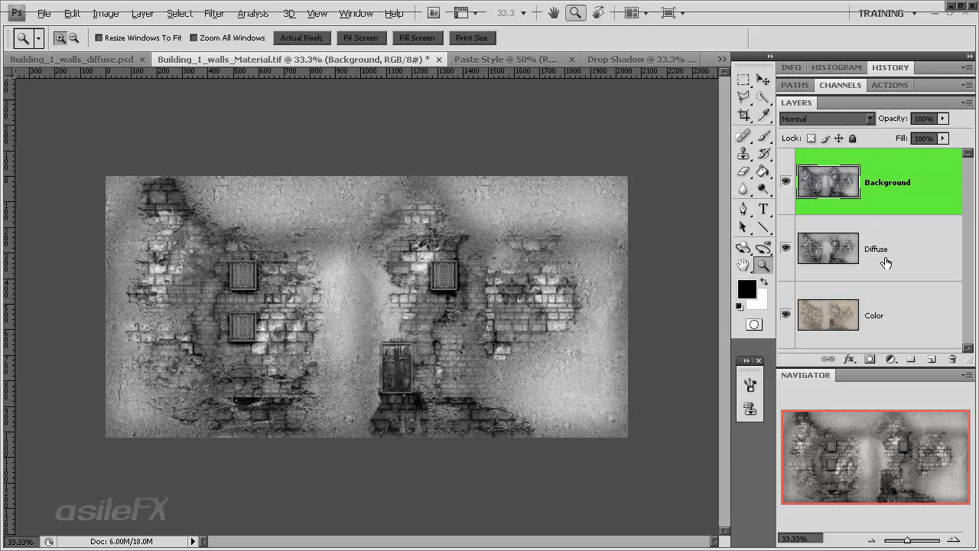
{"action": "key", "text": "ctrl+e"}
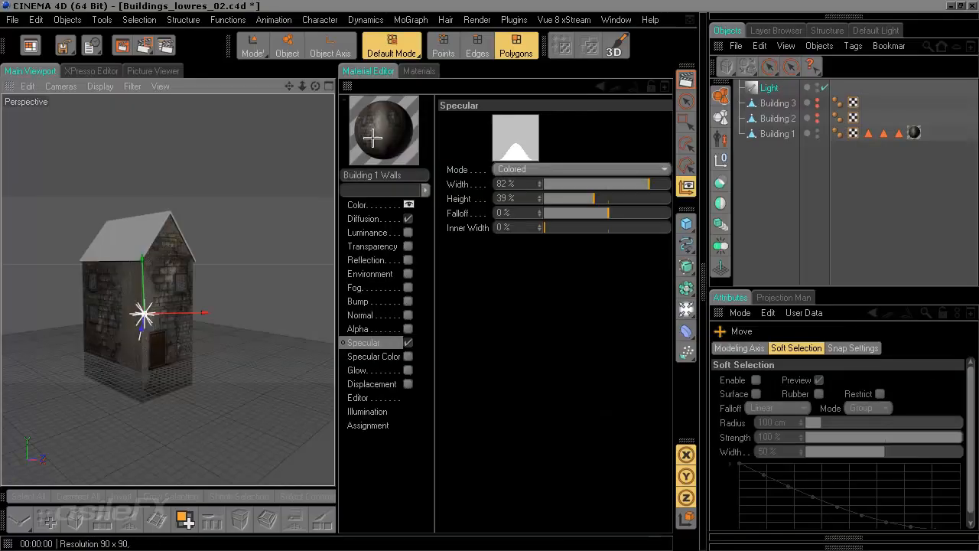
Switch to CINEMA 4D, reload the Building 1 Walls material's Diffusion texture image and inspect the building's walls up close.
{"action": "left_click", "coordinate": [365, 218]}
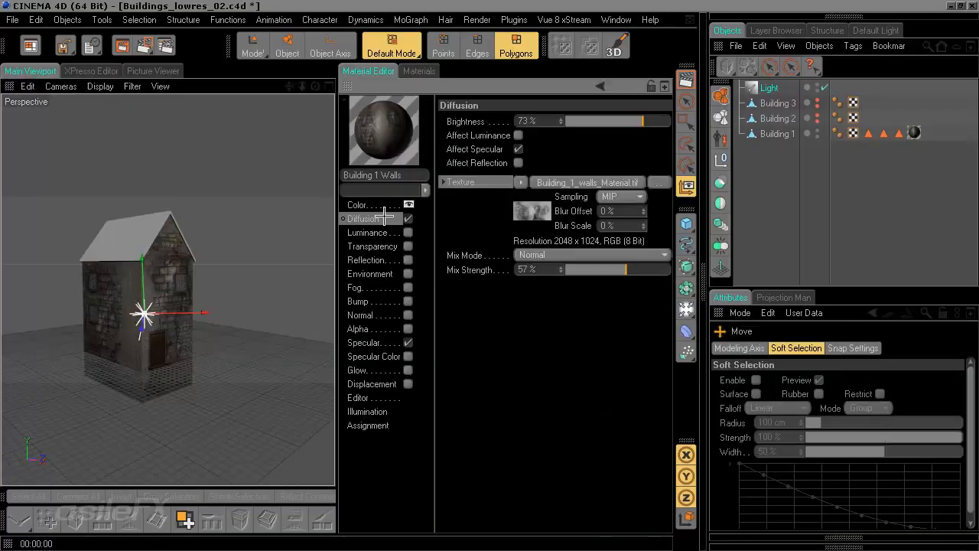
{"action": "left_click", "coordinate": [583, 183]}
{"action": "left_click", "coordinate": [576, 119]}
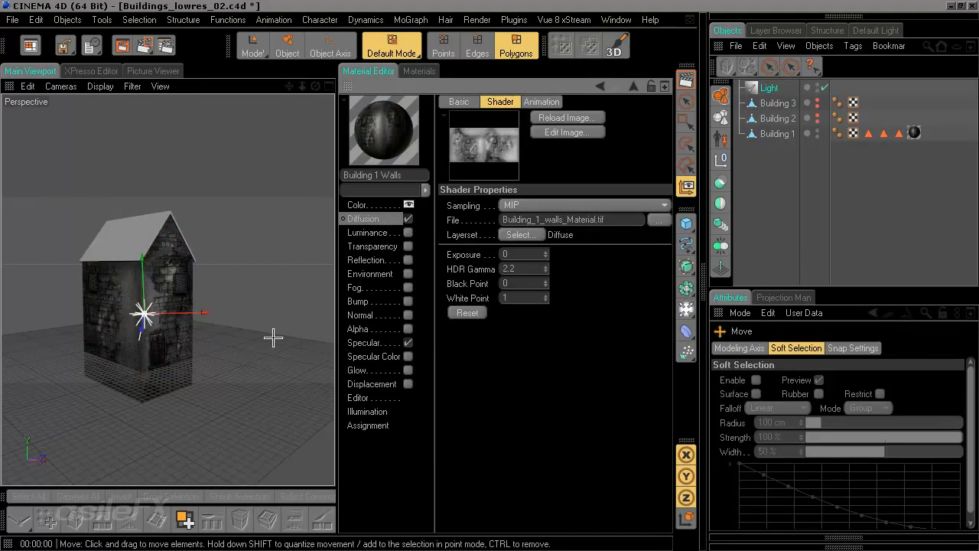
{"action": "scroll", "coordinate": [250, 344], "scroll_direction": "up", "scroll_amount": 5}
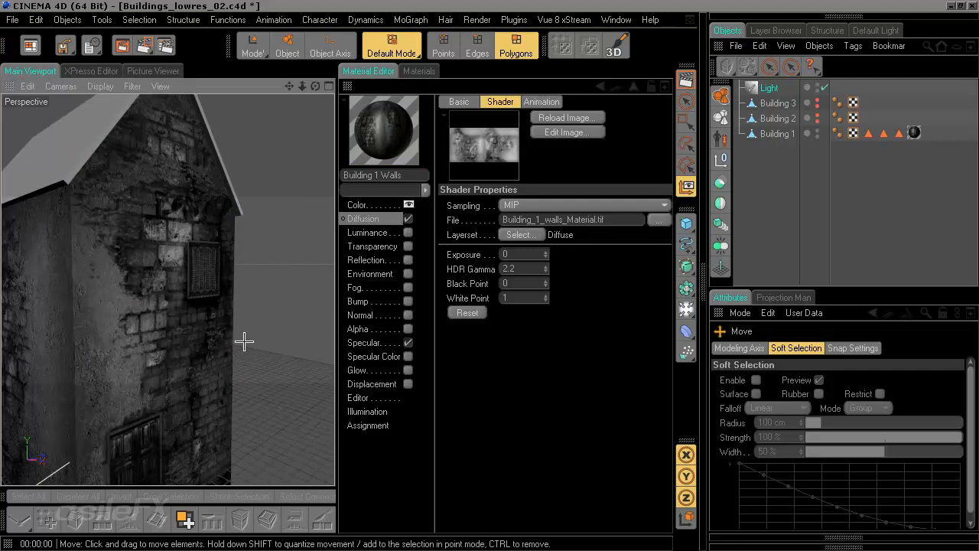
{"action": "scroll", "coordinate": [244, 342], "scroll_direction": "down", "scroll_amount": 8}
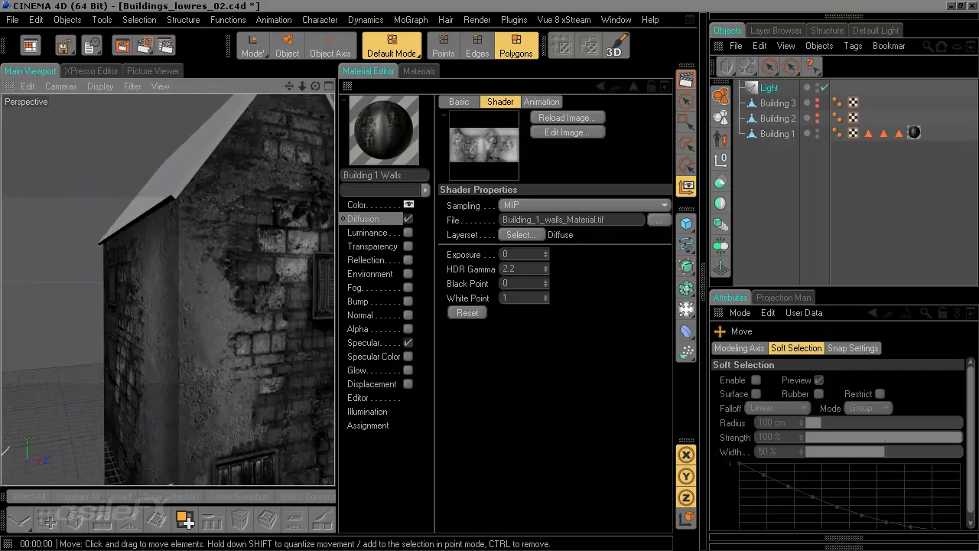
{"action": "scroll", "coordinate": [249, 329], "scroll_direction": "up", "scroll_amount": 2}
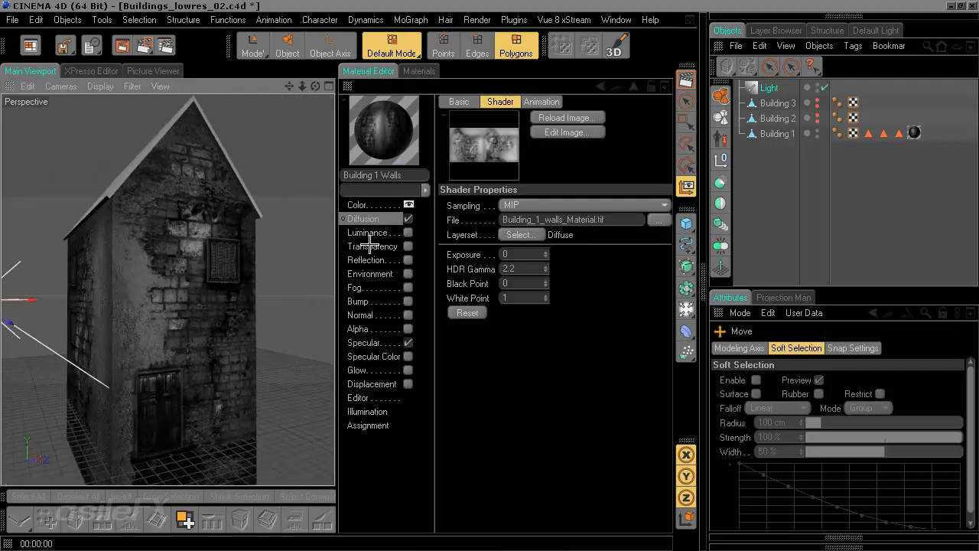
Set the Color channel texture's layerset to the Color layer and fold away the material editor to enlarge the viewport.
{"action": "left_click", "coordinate": [372, 205]}
{"action": "left_click", "coordinate": [534, 185]}
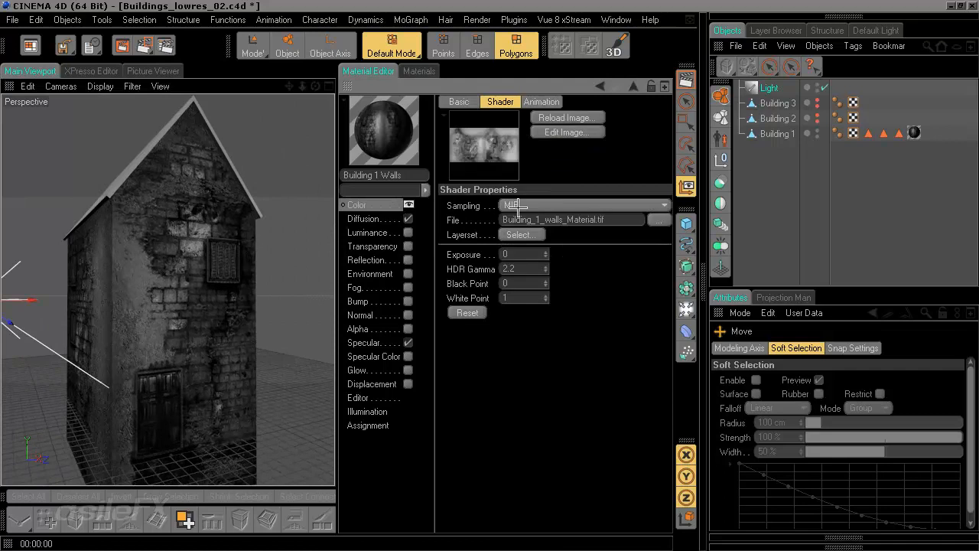
{"action": "left_click", "coordinate": [520, 235]}
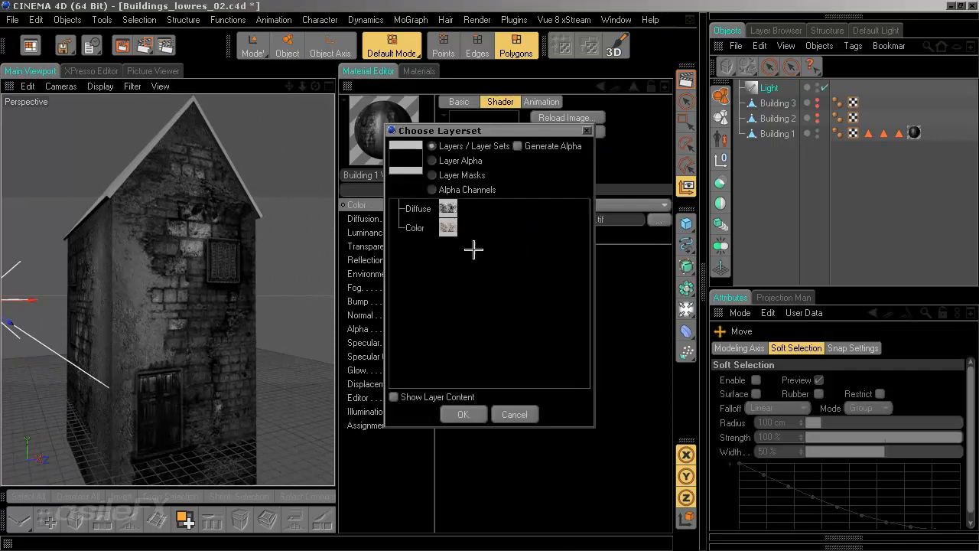
{"action": "left_click", "coordinate": [464, 414]}
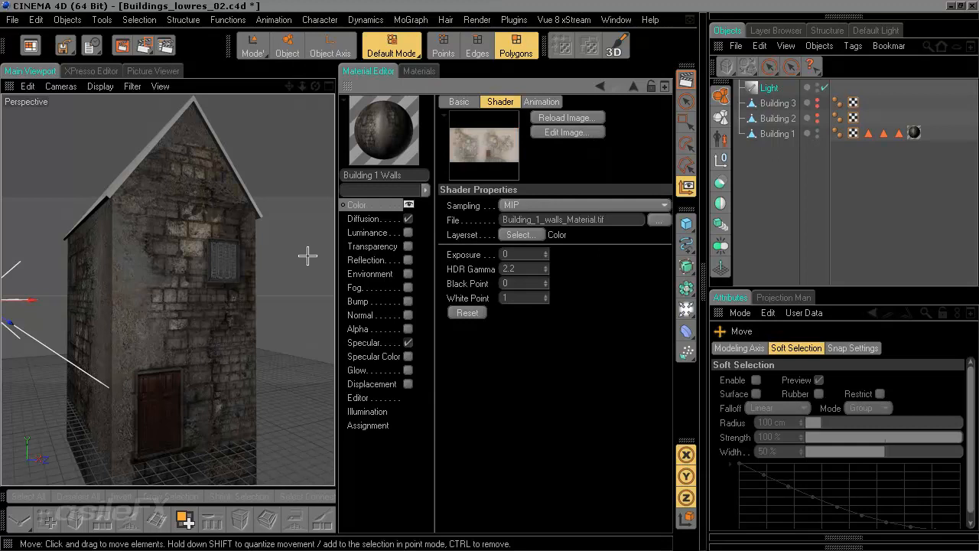
{"action": "left_click", "coordinate": [353, 84], "text": "ctrl"}
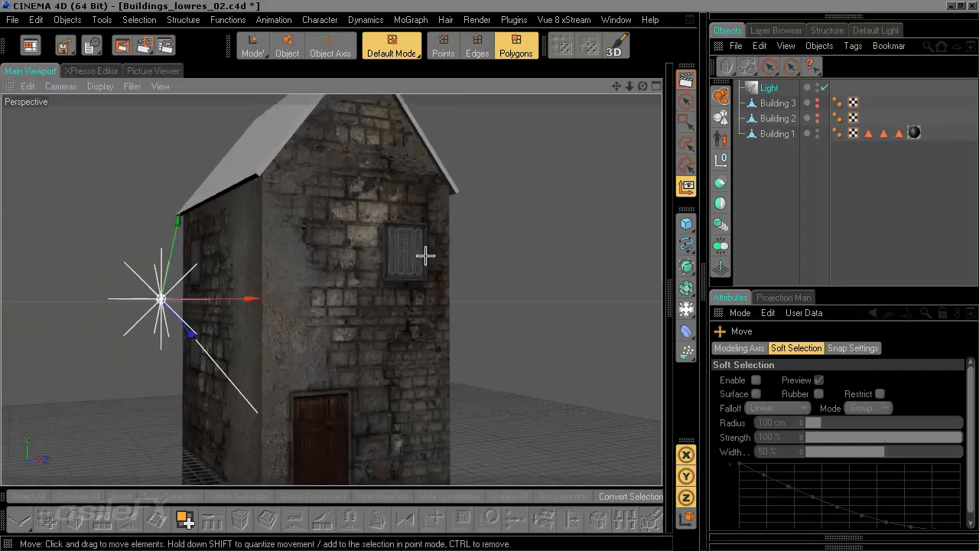